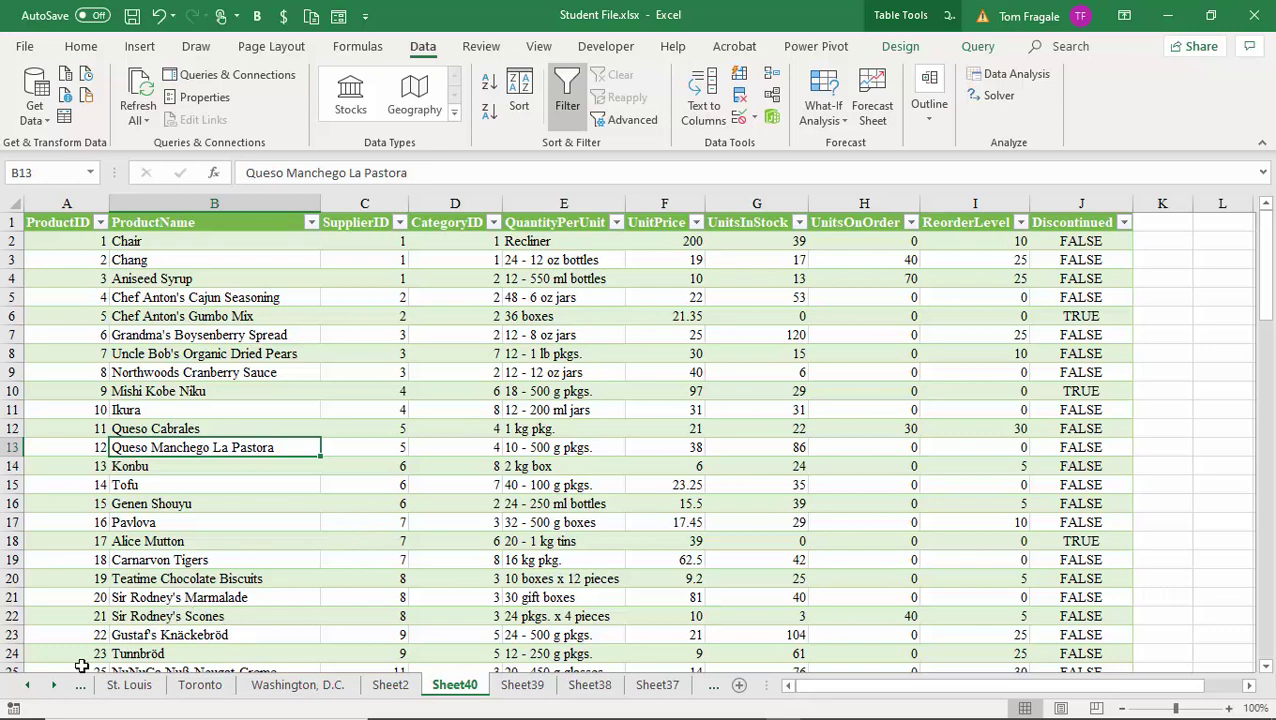
Find and open the Customers worksheet near the start of the workbook, taking a brief look at the Orders worksheet.
left_click(28, 686)
left_click(28, 686)
left_click(28, 686)
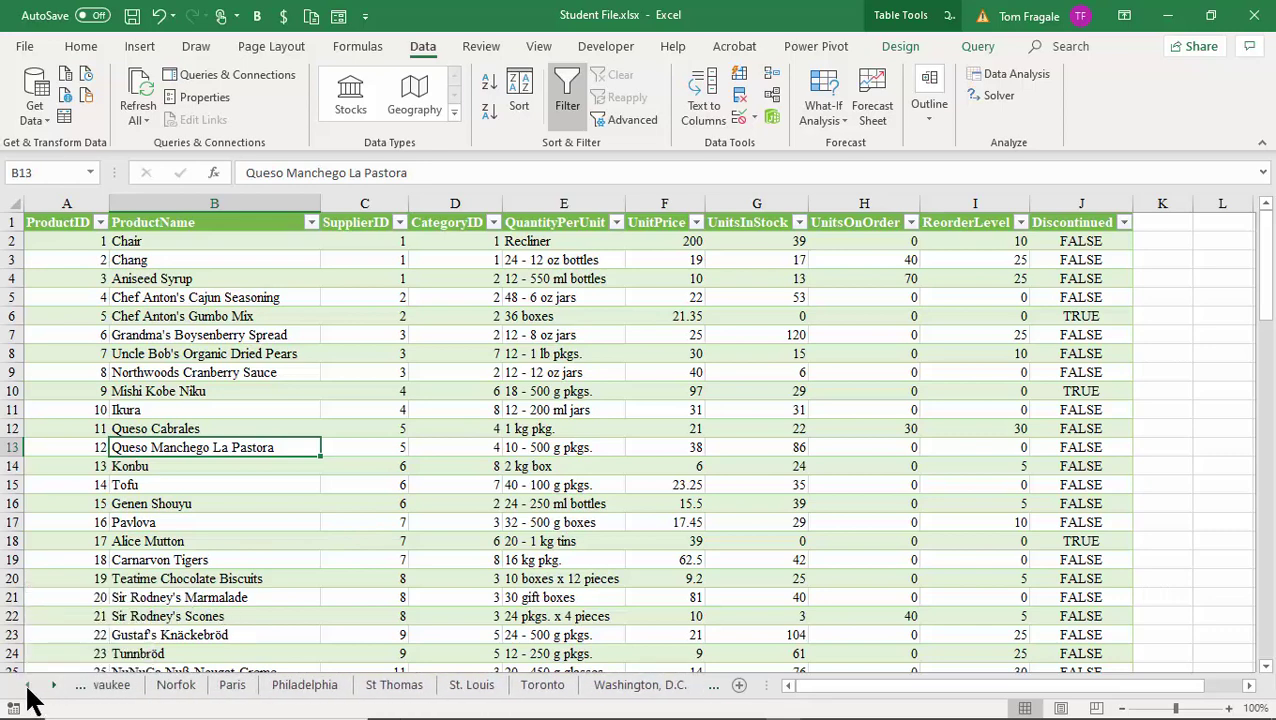
left_click(28, 686)
left_click(28, 686)
left_click(28, 686)
left_click(28, 686)
left_click(28, 686)
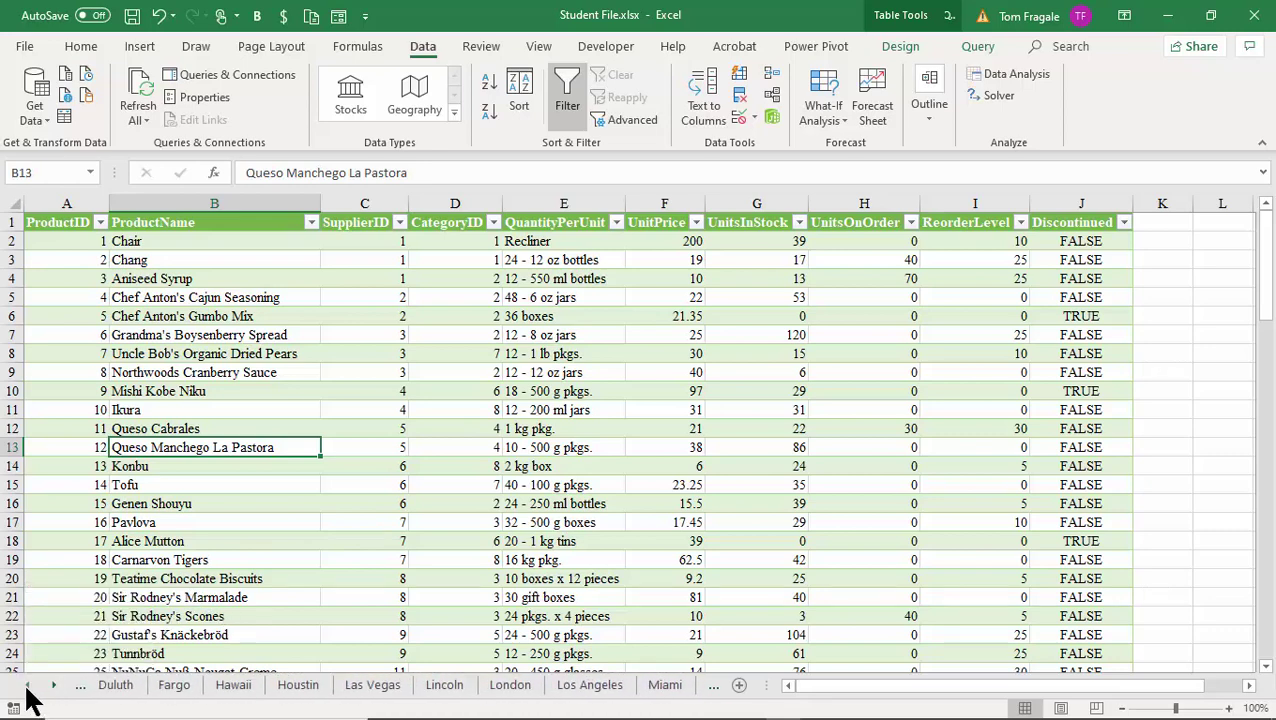
left_click(28, 686)
left_click(28, 686)
left_click(28, 686)
left_click(28, 686)
left_click(28, 686)
left_click(28, 686)
left_click(28, 686)
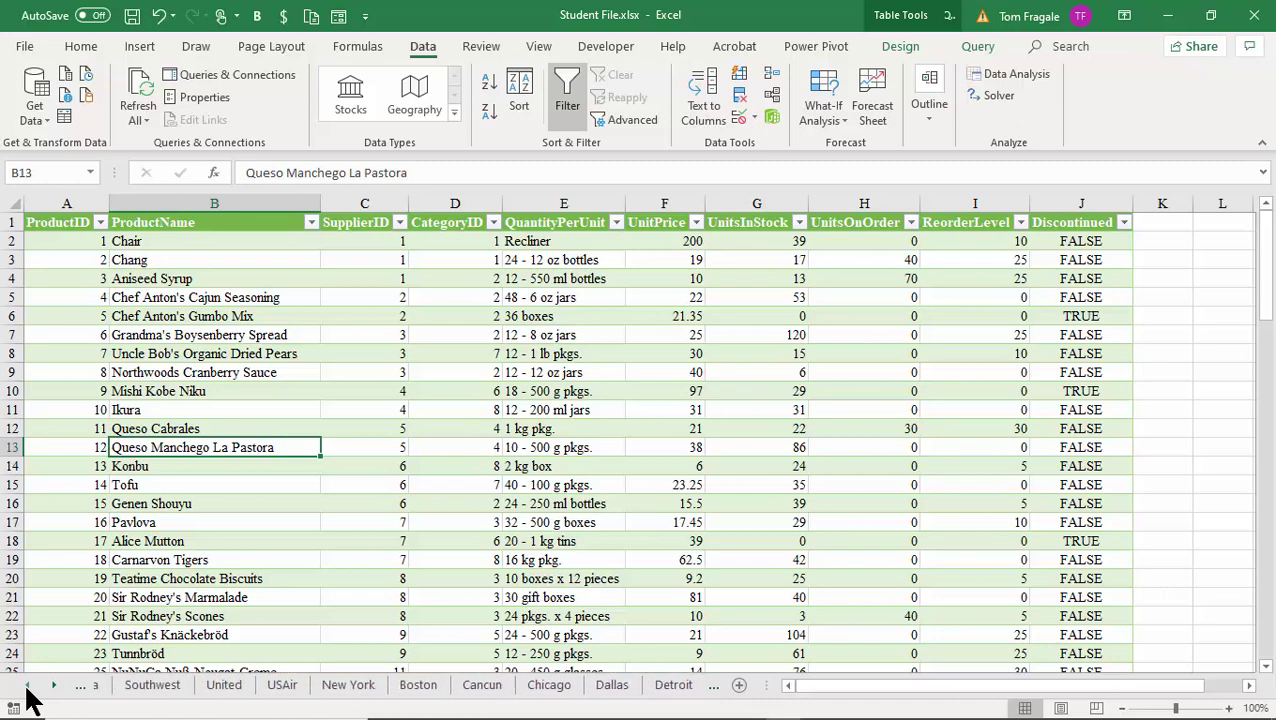
left_click(28, 686)
left_click(28, 686)
left_click(28, 686)
left_click(27, 686)
left_click(27, 686)
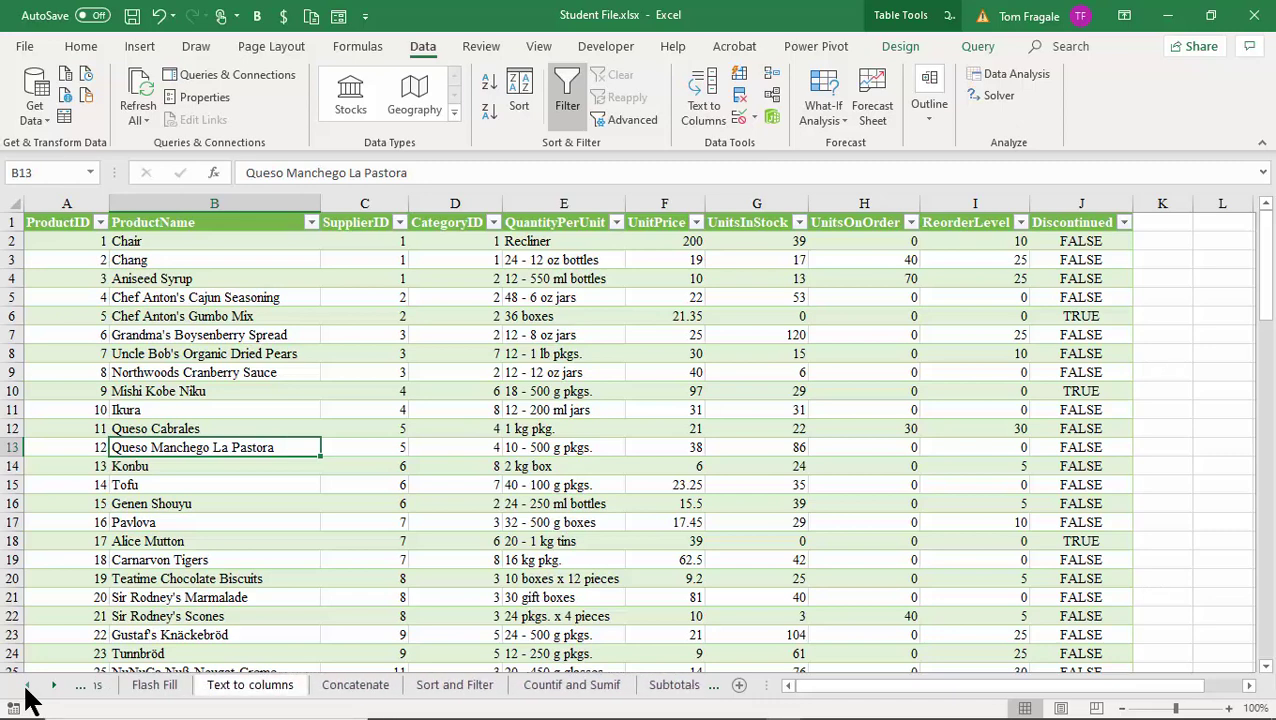
left_click(27, 686)
left_click(27, 686)
left_click(27, 686)
left_click(27, 686)
left_click(24, 686)
left_click(24, 686)
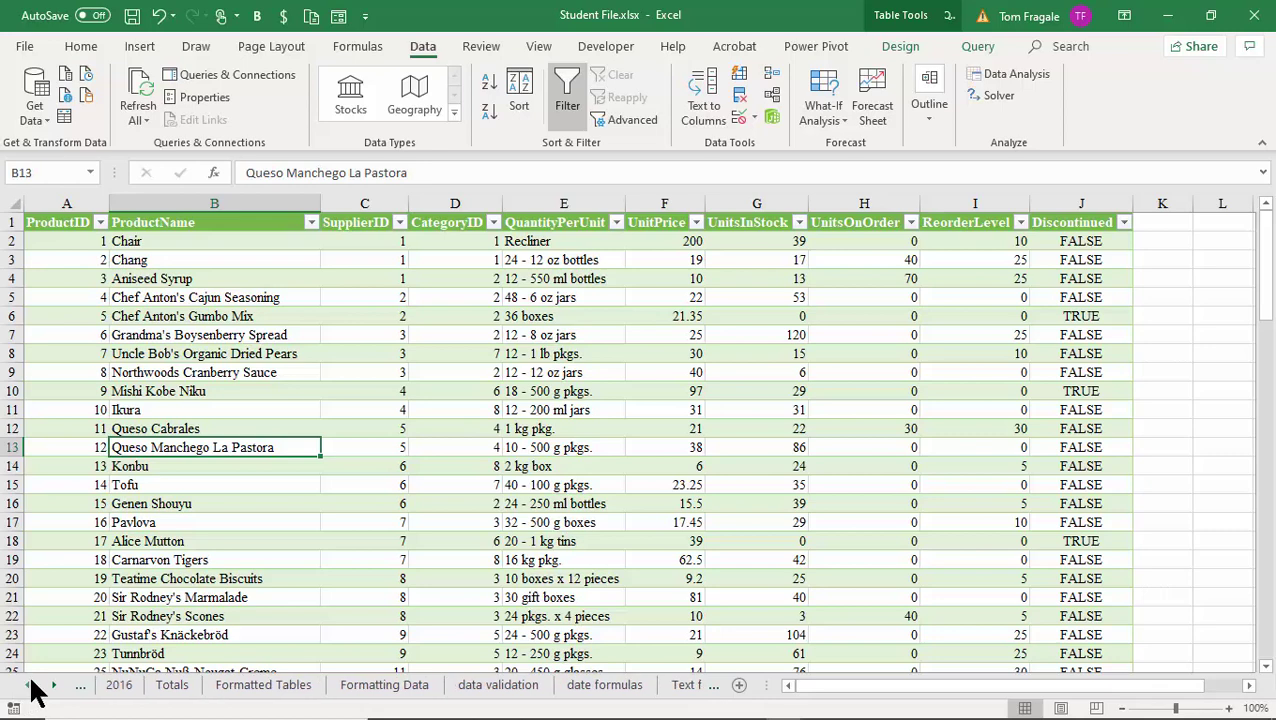
left_click(27, 686)
left_click(27, 686)
left_click(27, 686)
left_click(27, 686)
left_click(27, 686)
left_click(27, 686)
left_click(27, 686)
left_click(27, 686)
left_click(27, 686)
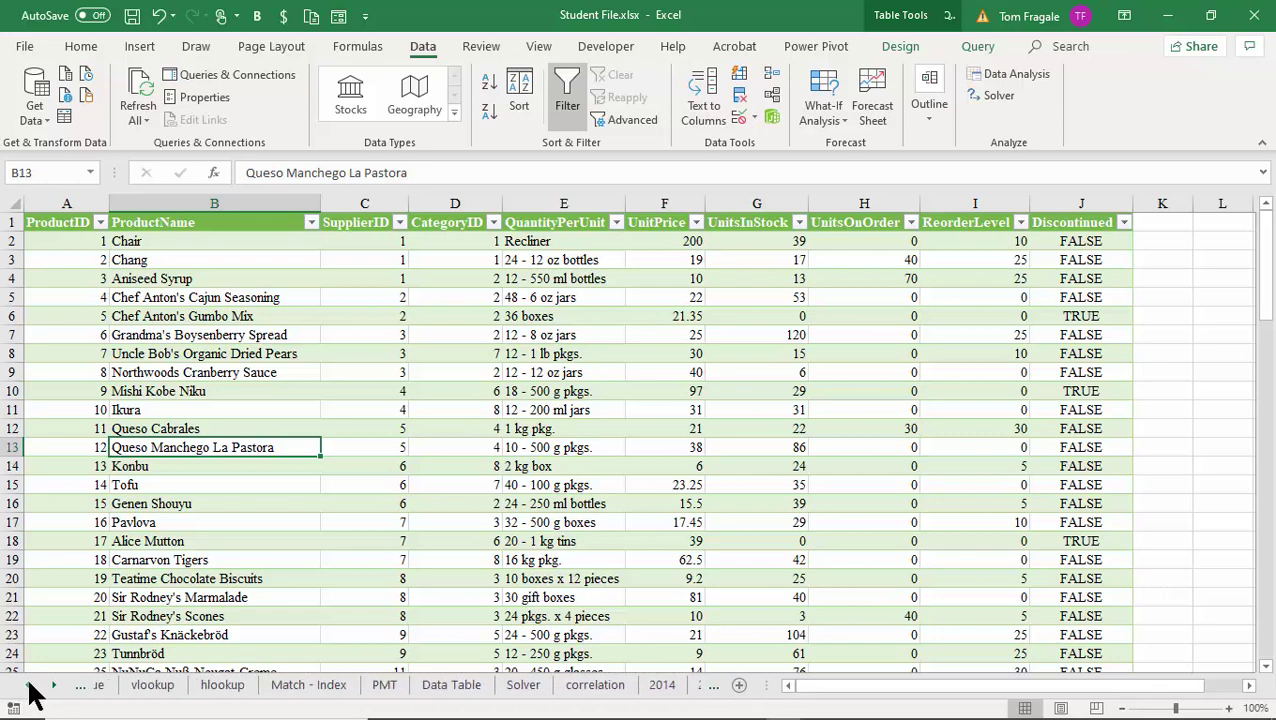
left_click(27, 686)
left_click(27, 686)
left_click(27, 686)
left_click(27, 686)
left_click(27, 686)
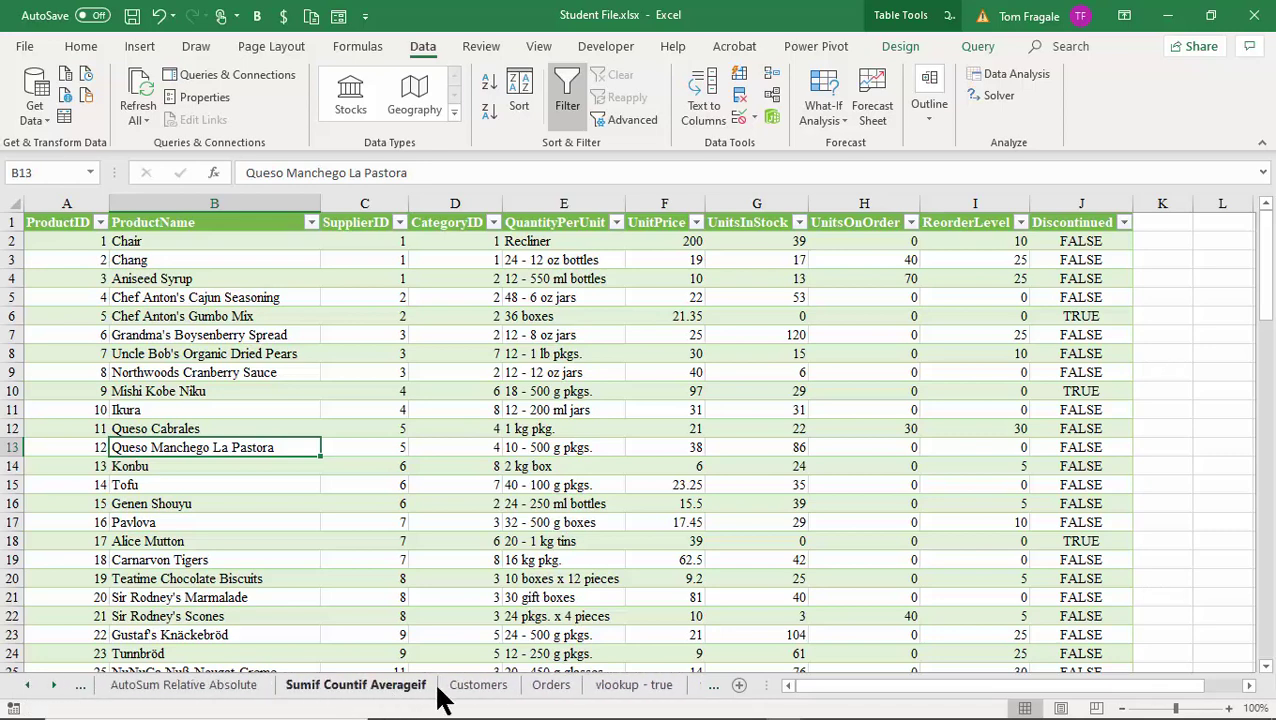
left_click(494, 696)
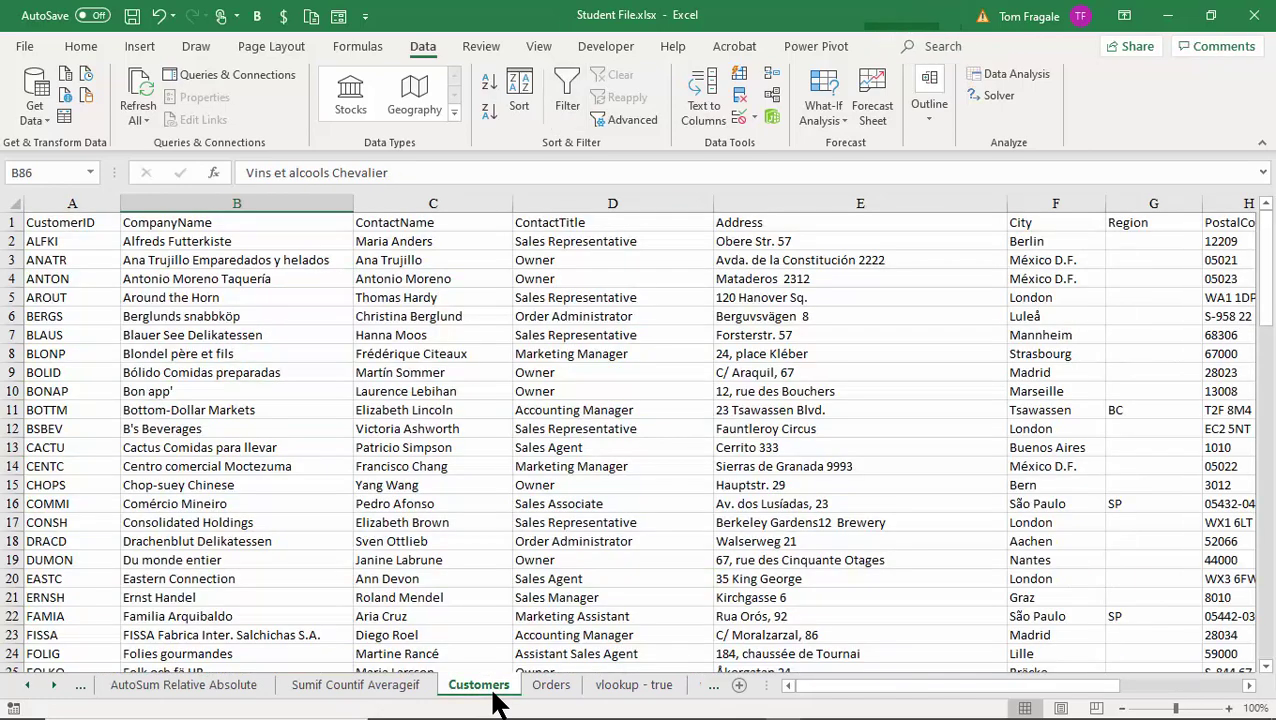
left_click(548, 692)
left_click(465, 692)
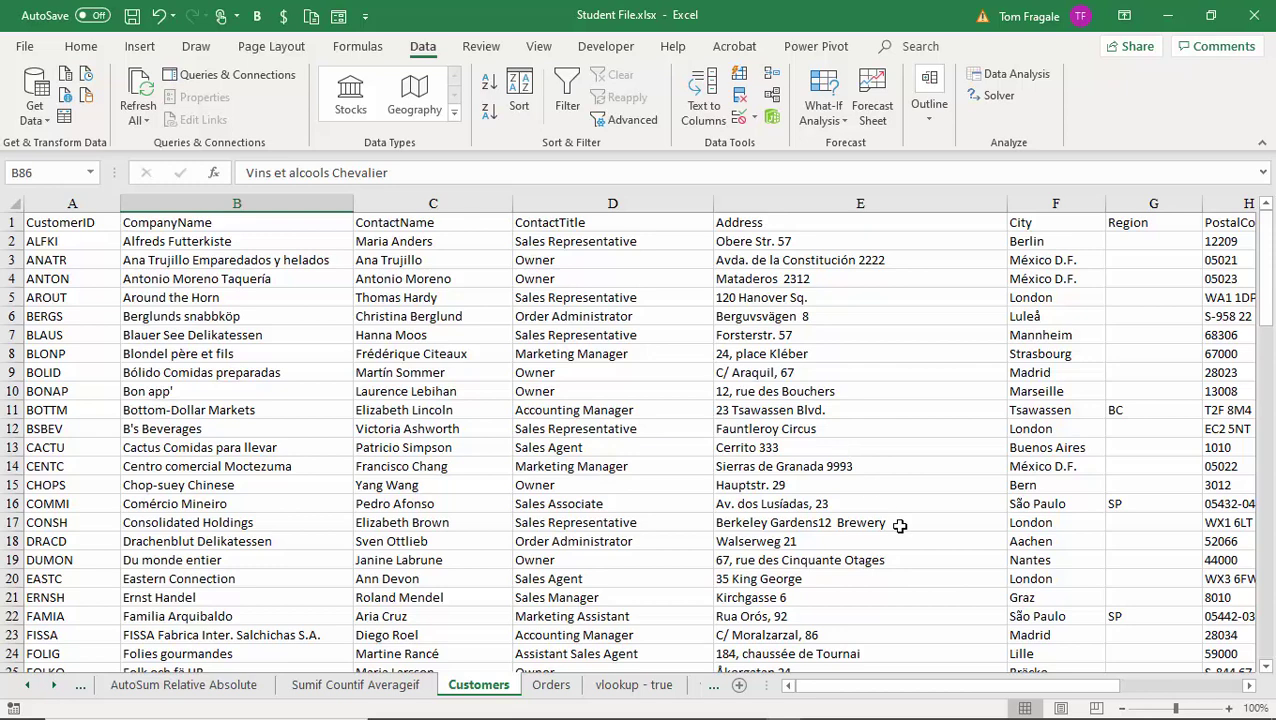
Format the customer data in A1:K92 as a table with headers, using the black gridded light style.
left_click(345, 335)
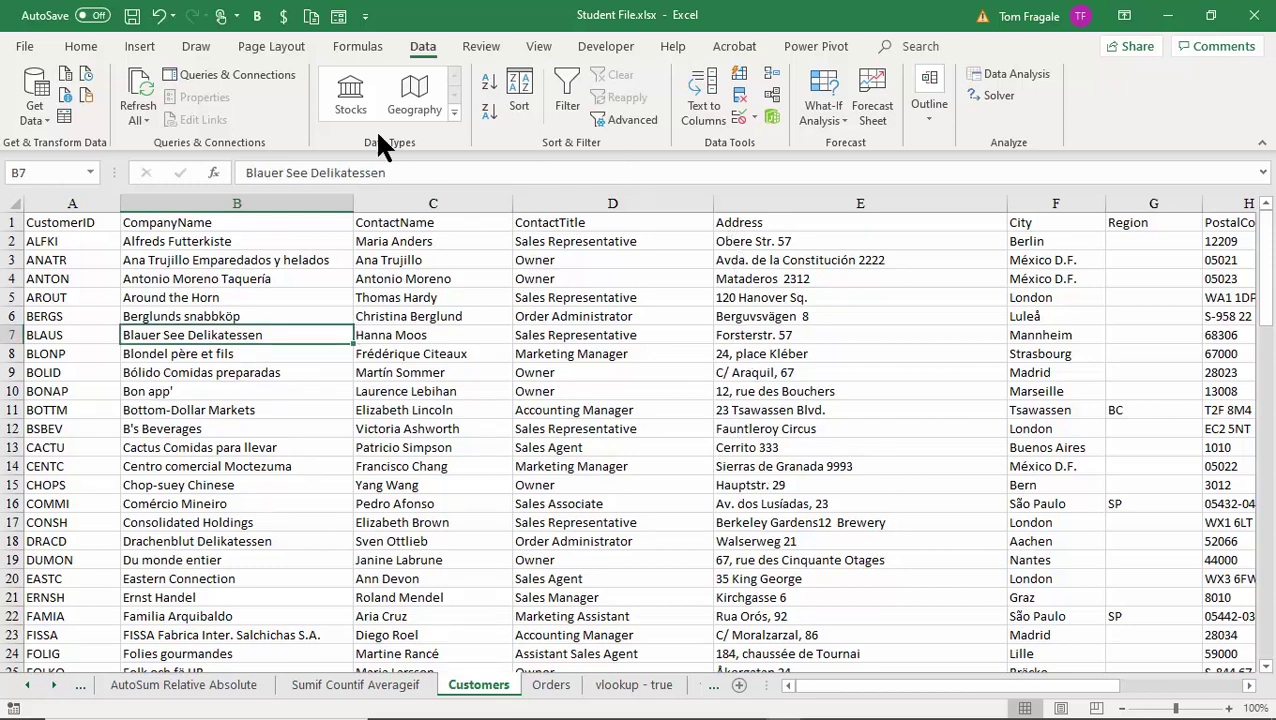
left_click(80, 50)
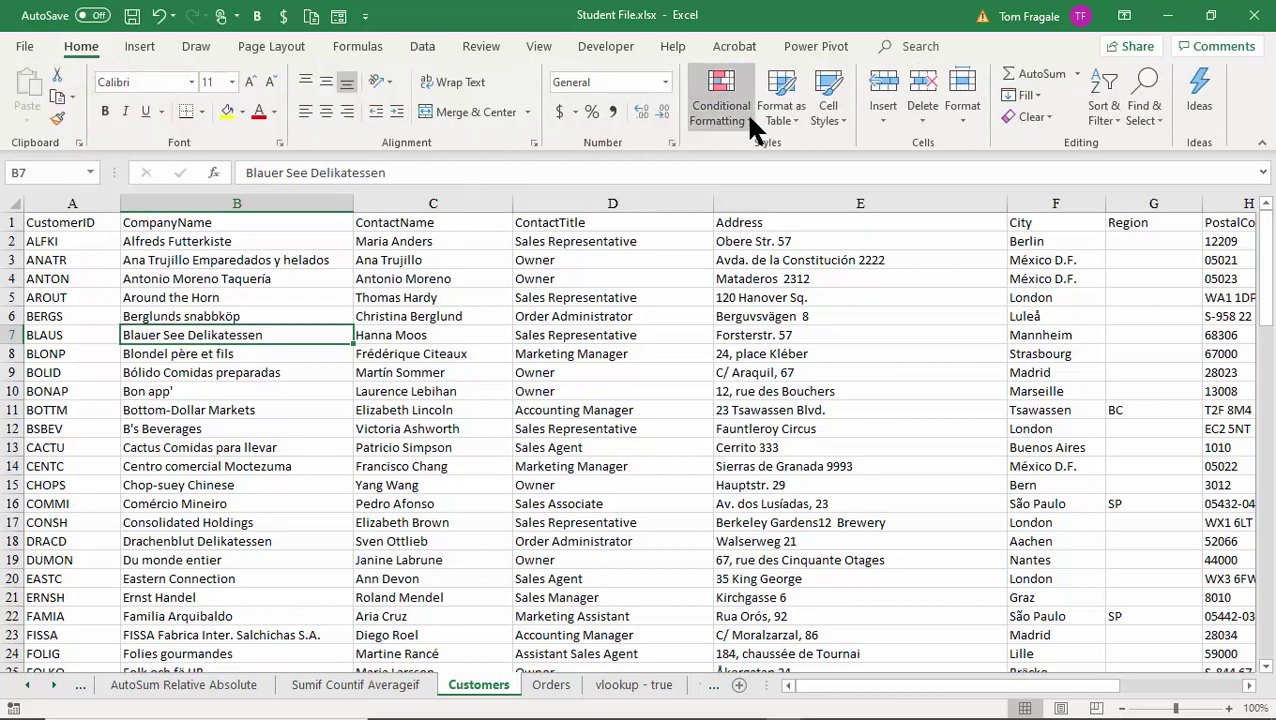
left_click(795, 119)
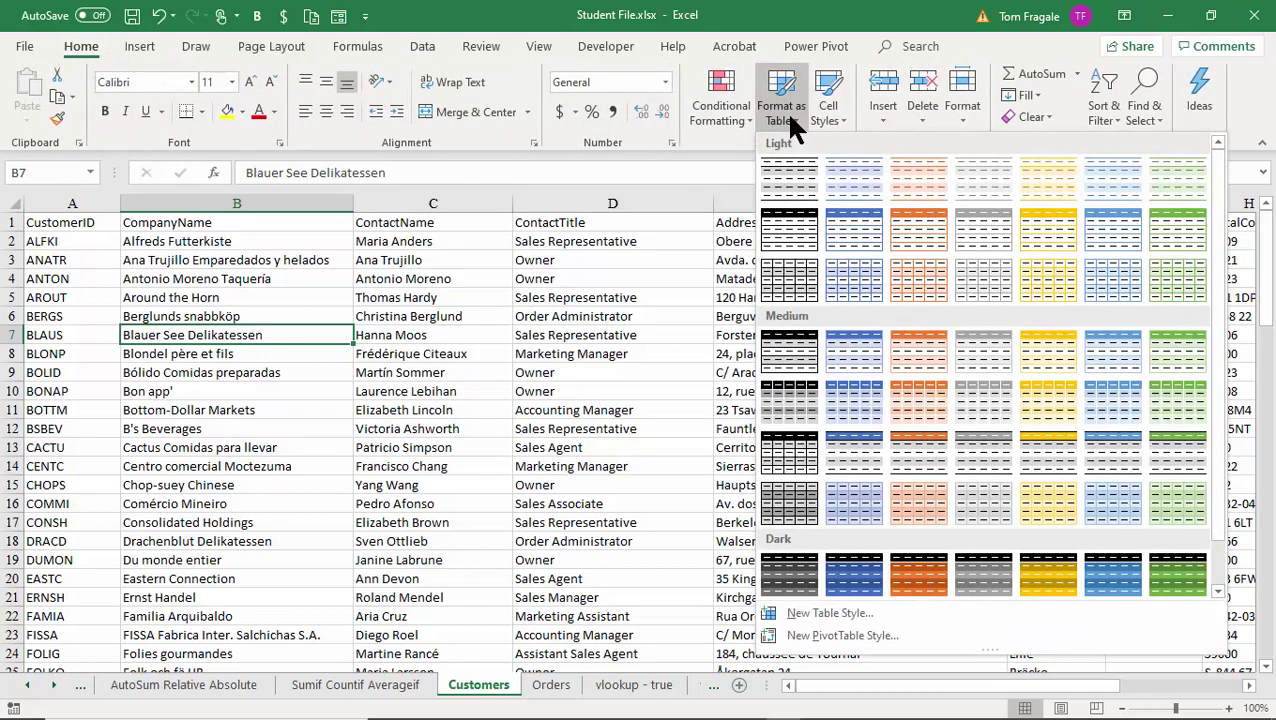
left_click(774, 291)
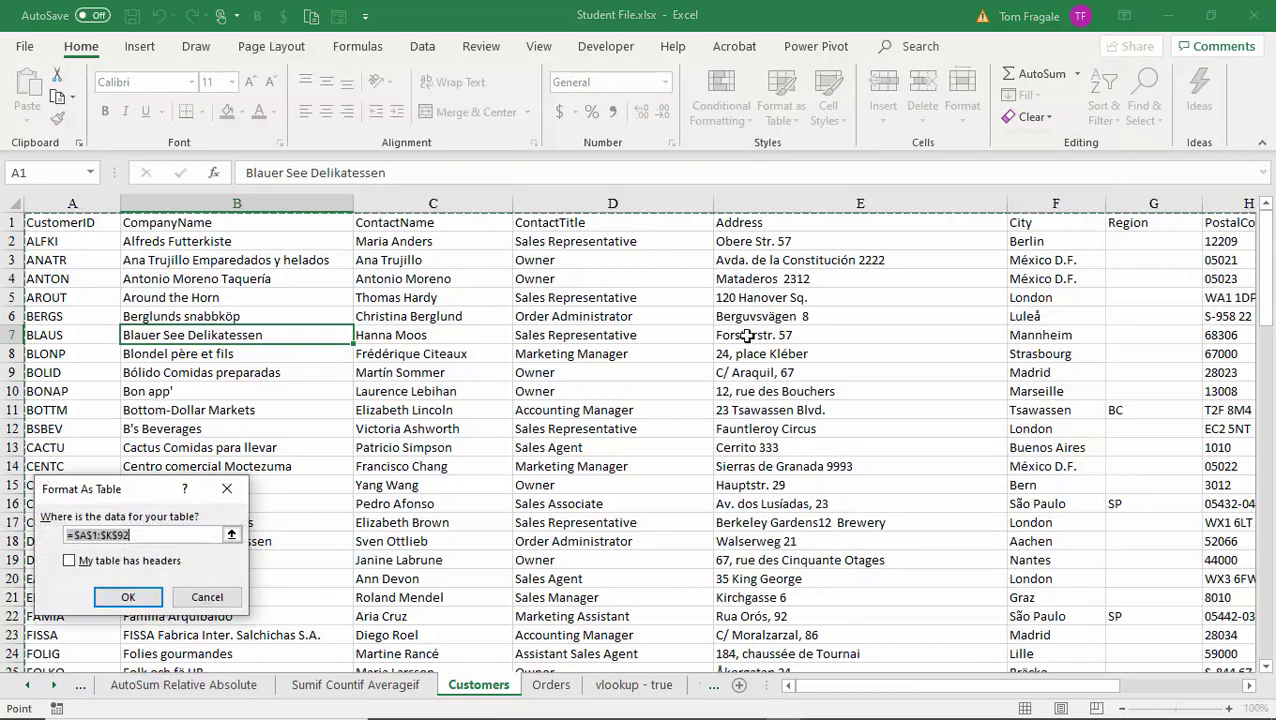
left_click_drag(158, 490, 562, 331)
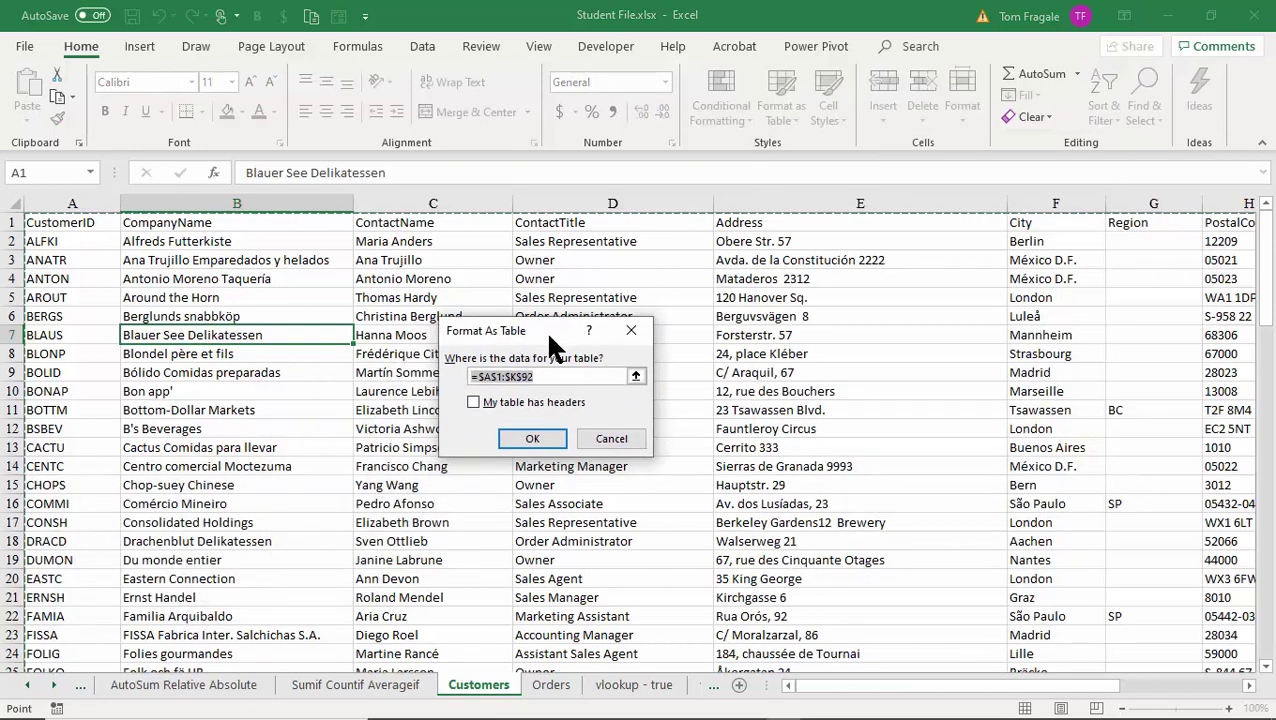
left_click(473, 401)
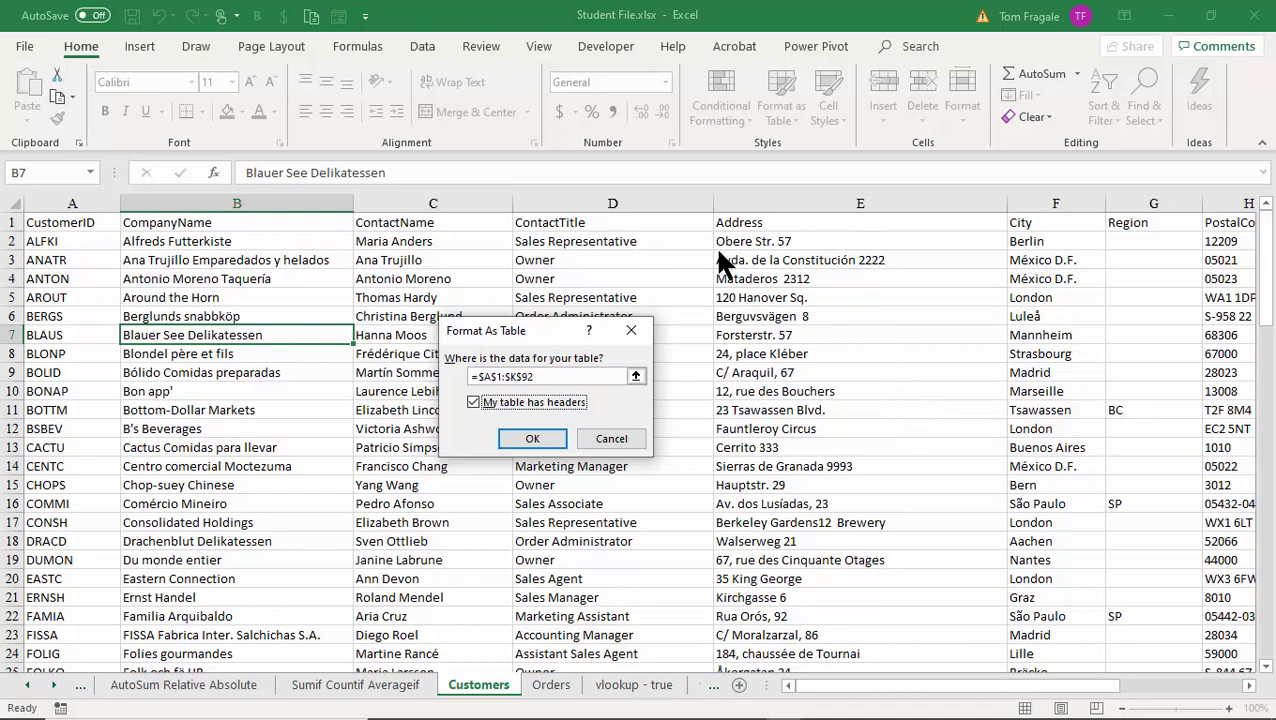
left_click(538, 437)
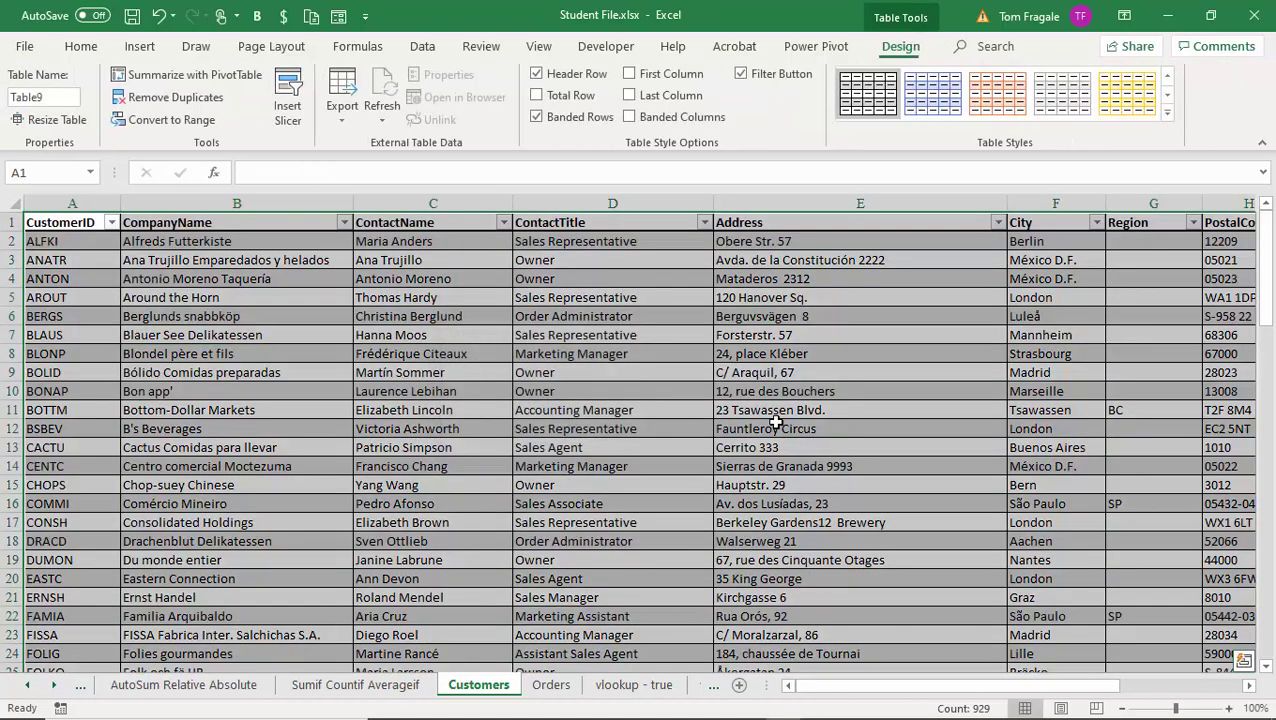
Name the table on the Customers sheet "customers".
left_click(327, 411)
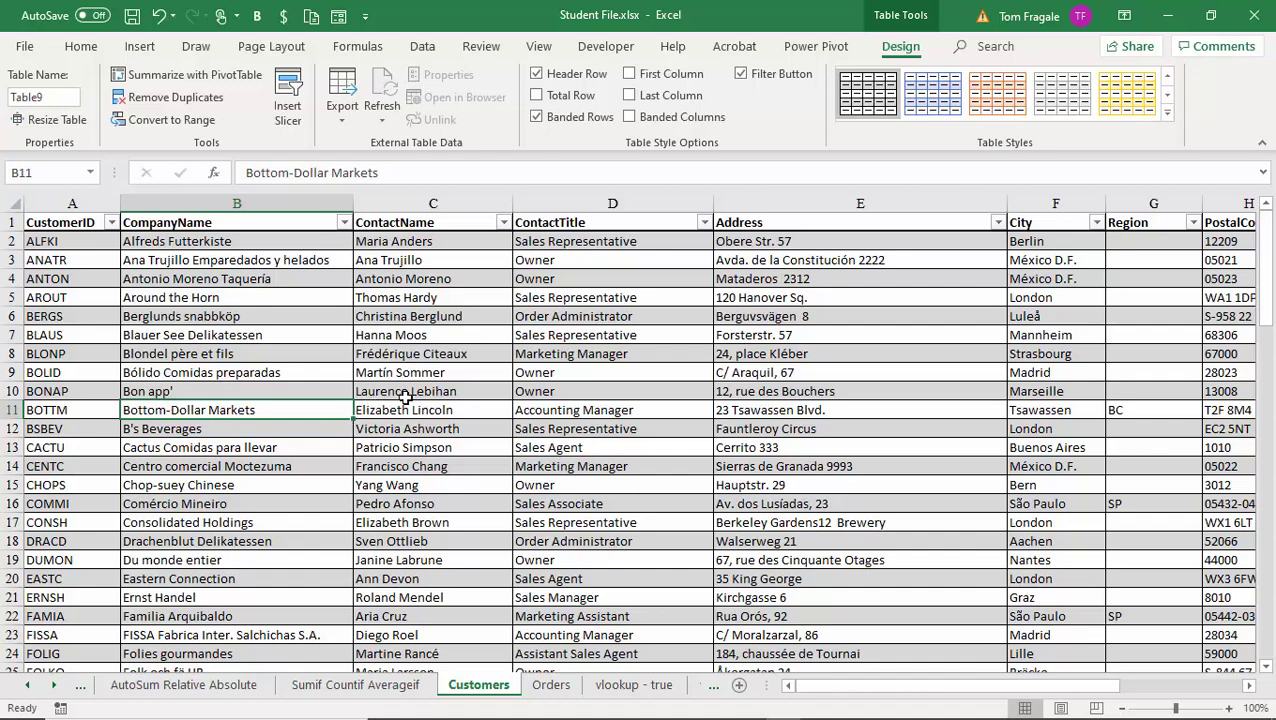
left_click(604, 297)
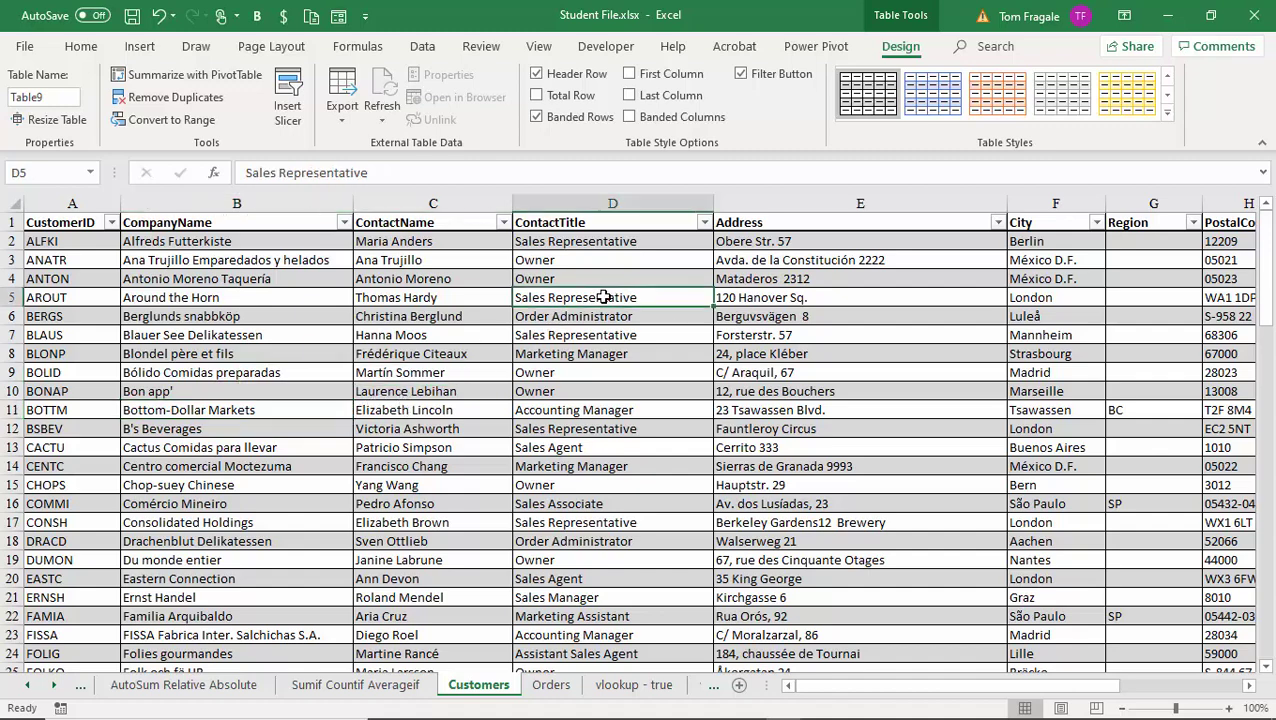
left_click(899, 52)
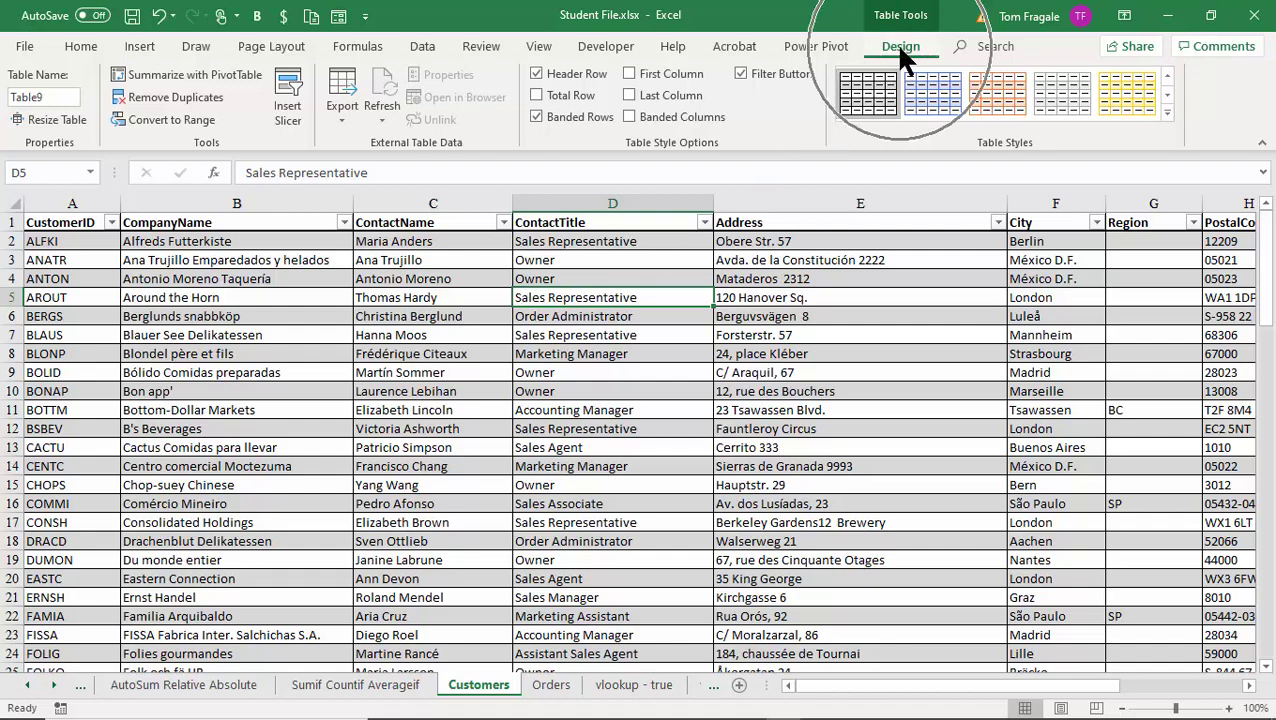
left_click(59, 97)
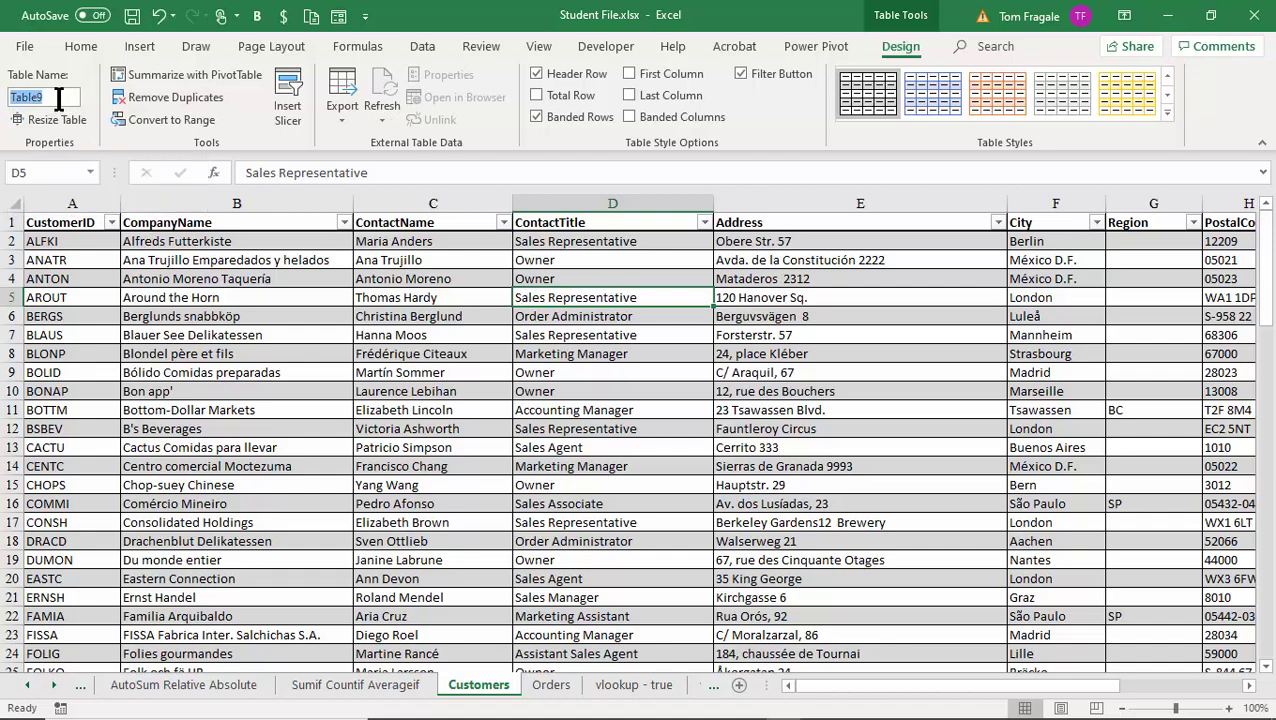
type("customers")
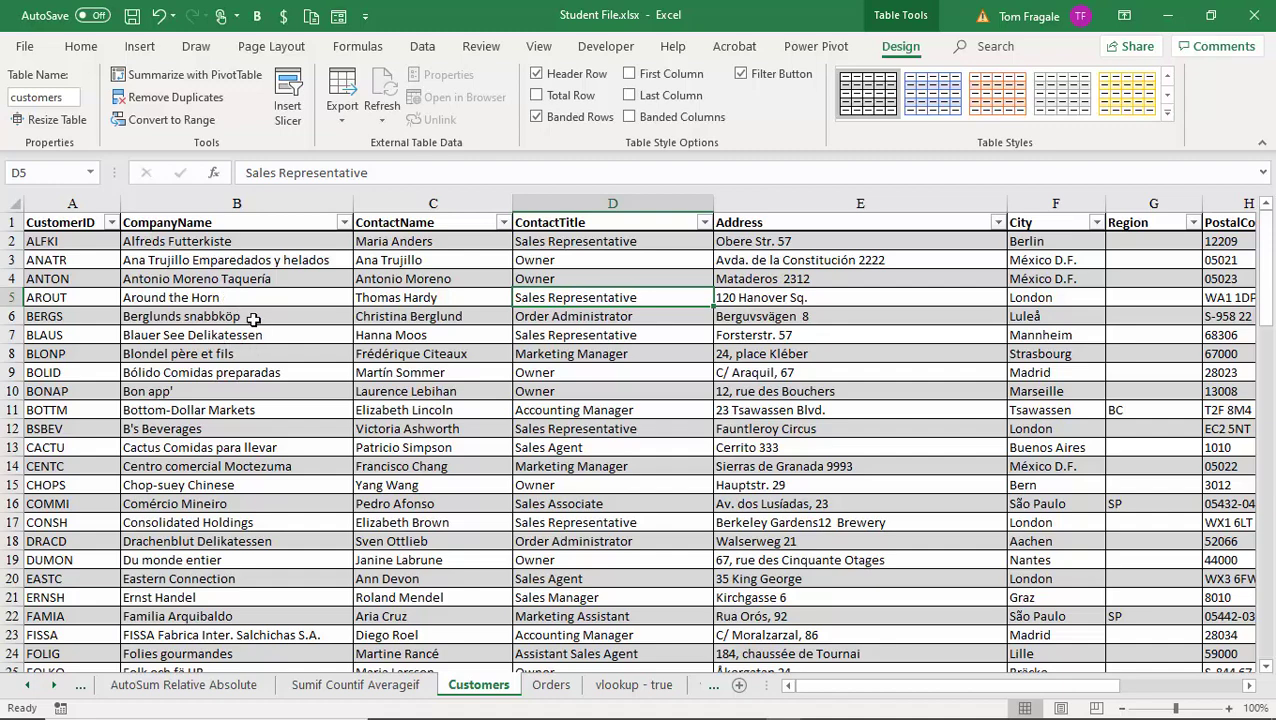
left_click(258, 371)
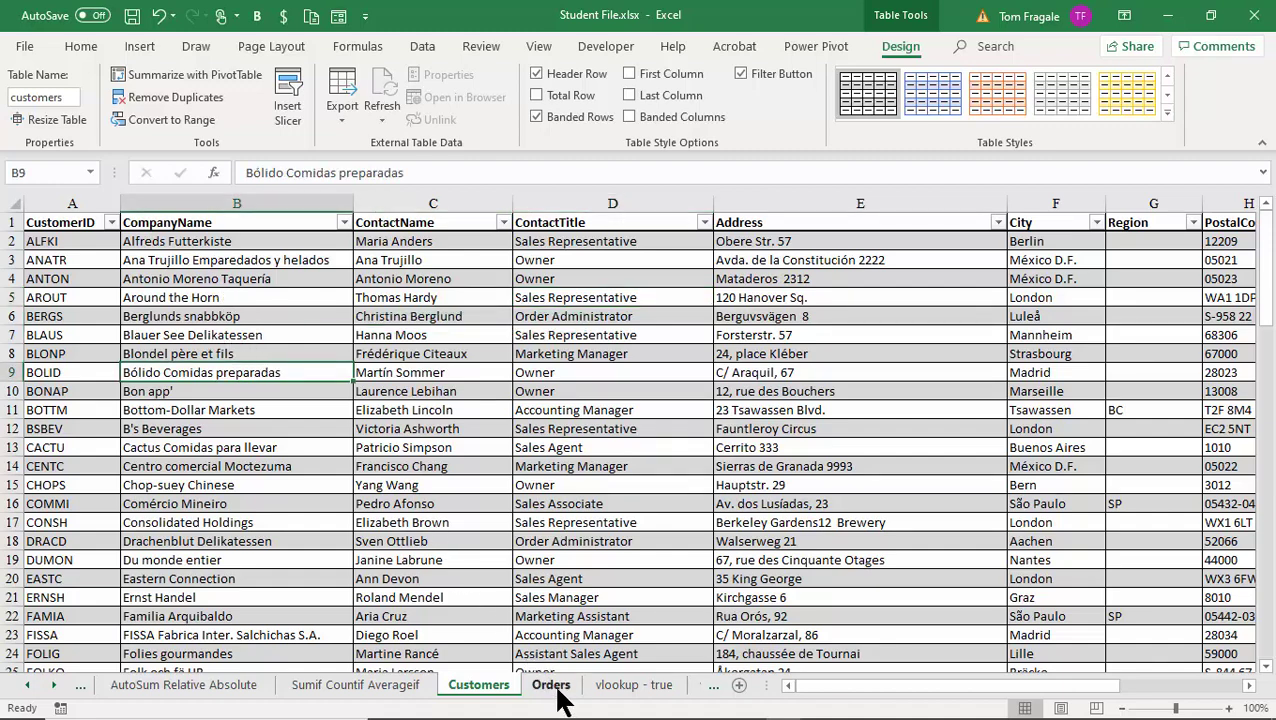
Format the data on the Orders sheet as a table with headers, using the black gridded light style.
left_click(556, 690)
left_click(480, 480)
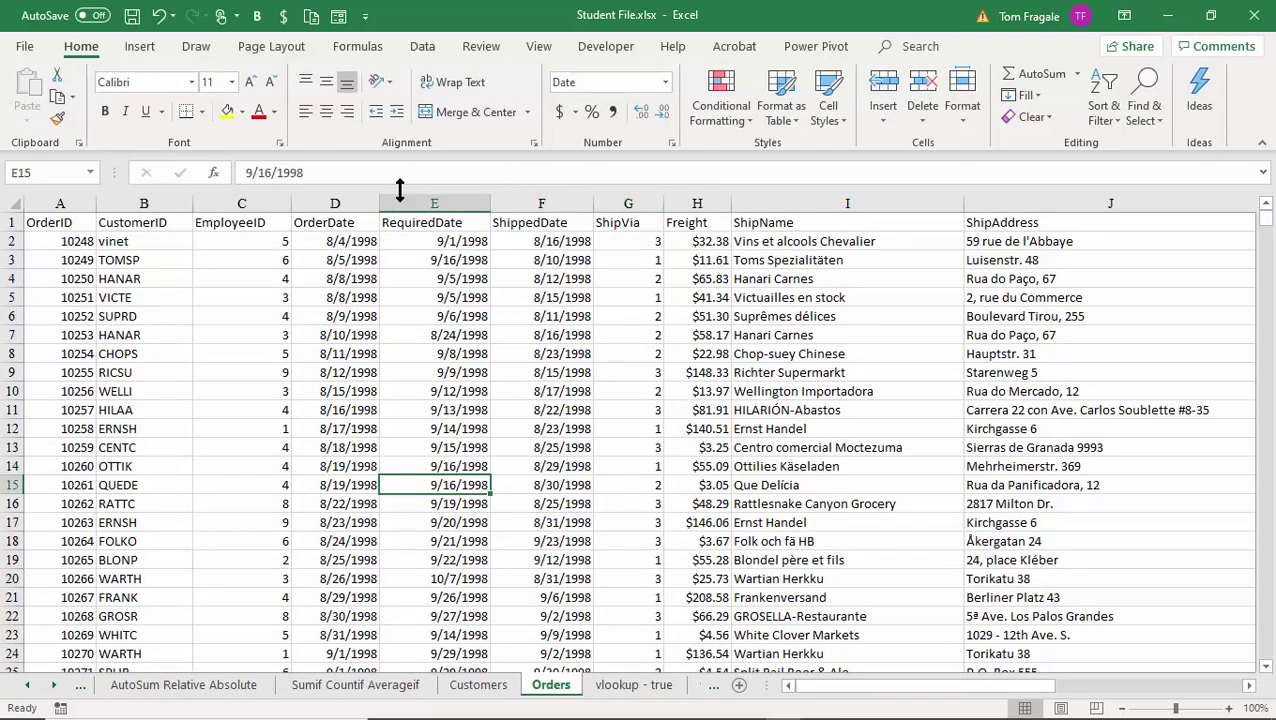
left_click(781, 115)
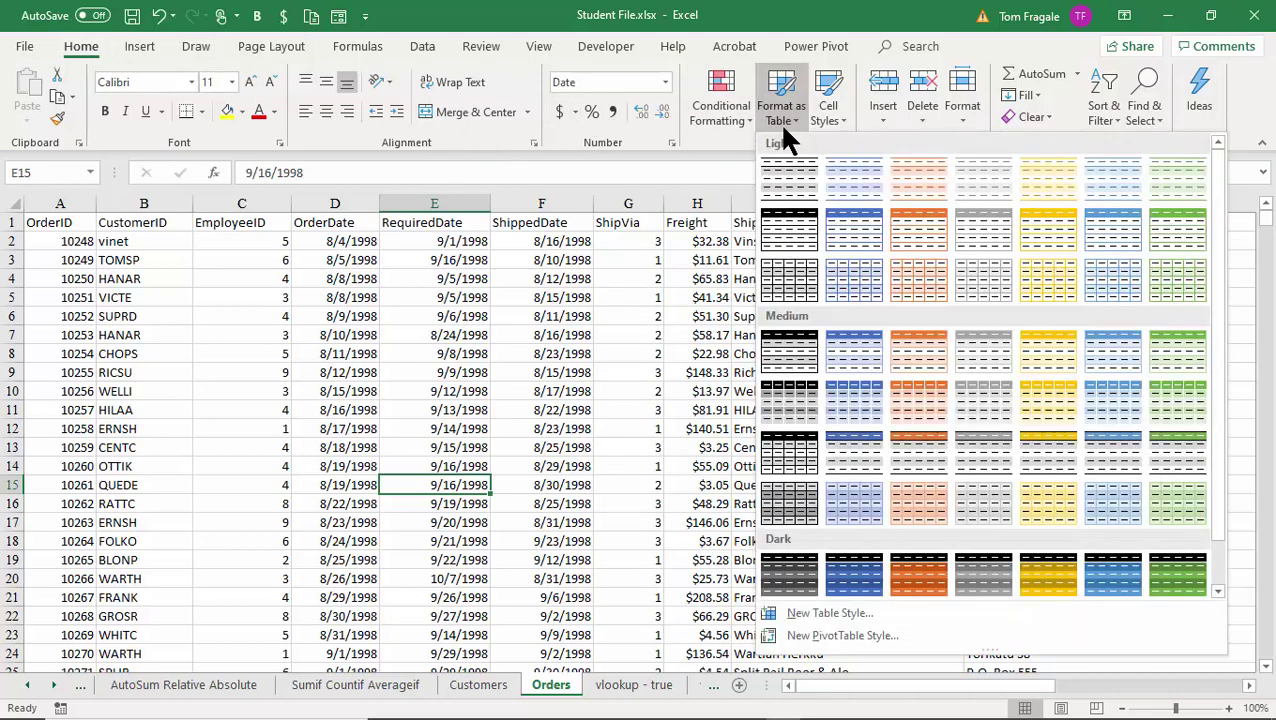
left_click(798, 285)
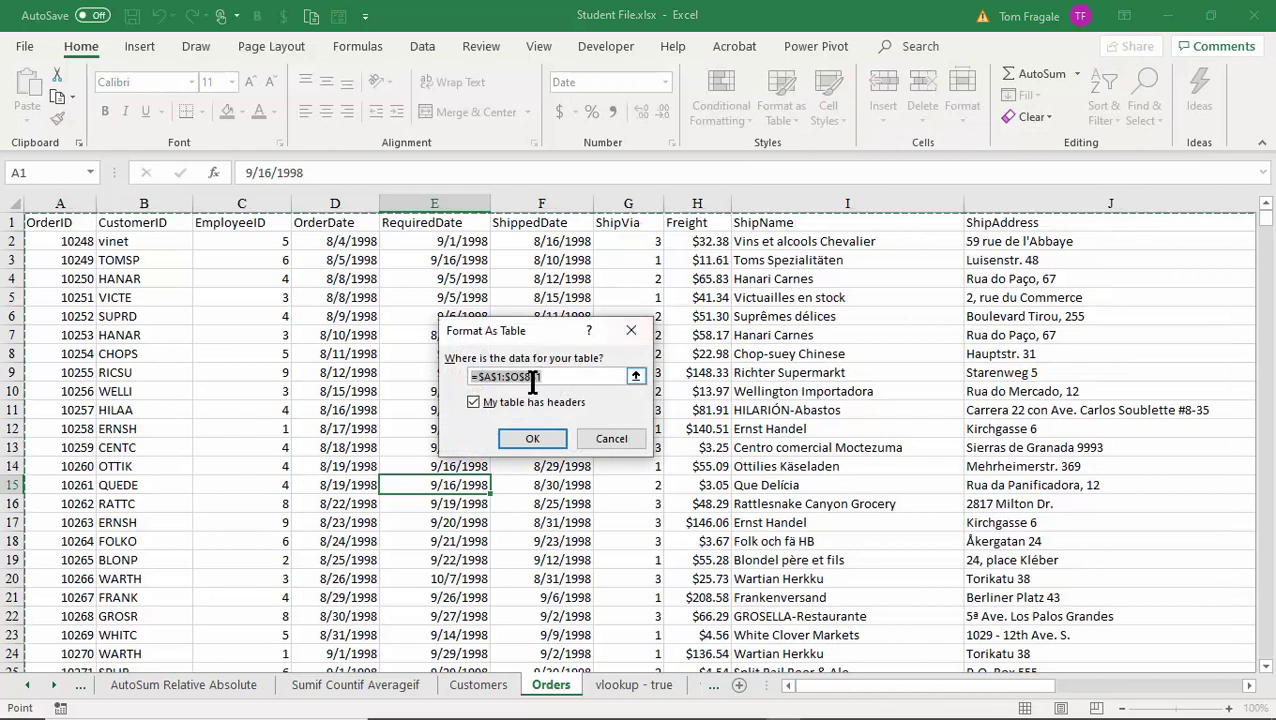
left_click(533, 378)
left_click(520, 434)
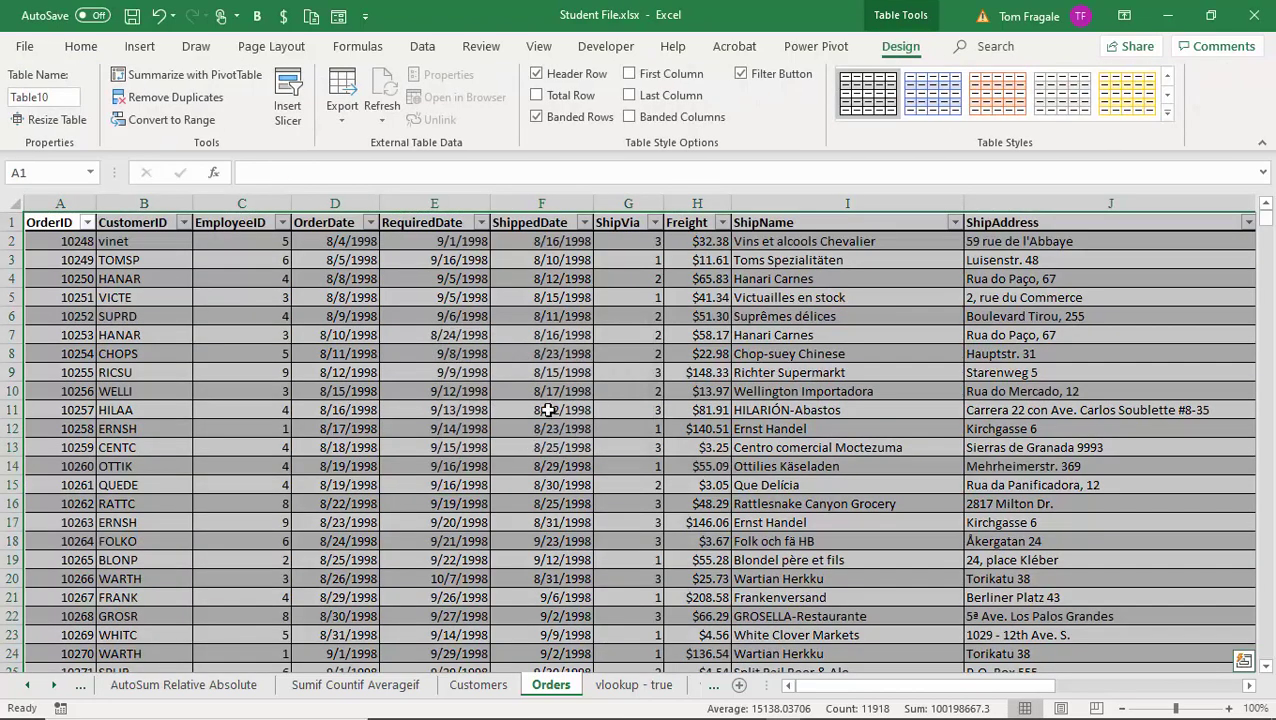
Name the table on the Orders sheet "Orders".
left_click(541, 397)
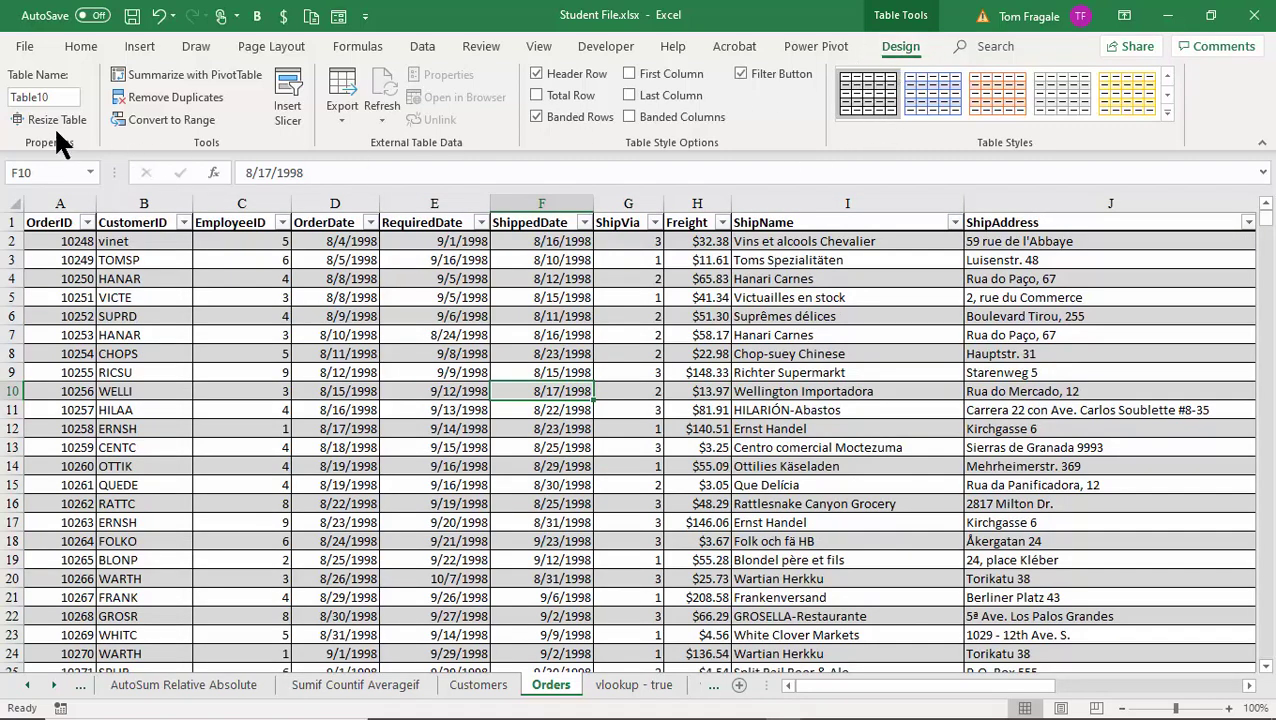
left_click(47, 97)
type("O")
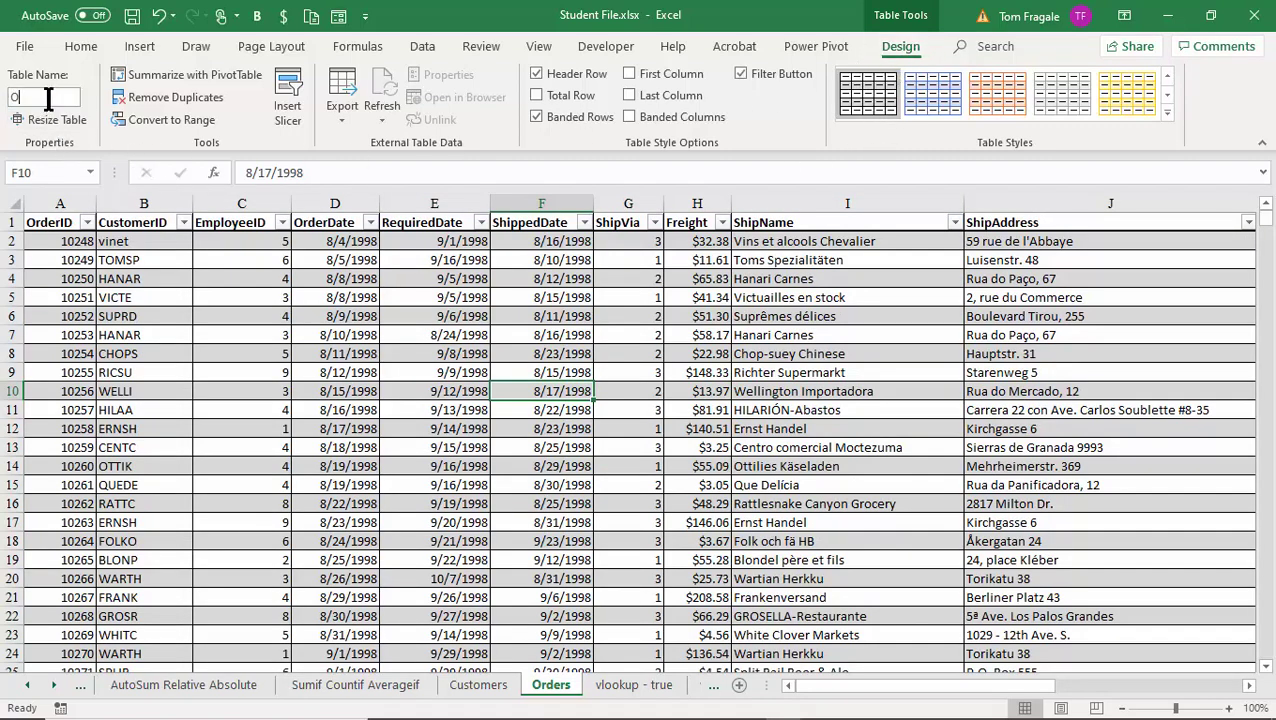
type("rders")
key("Return")
left_click(145, 280)
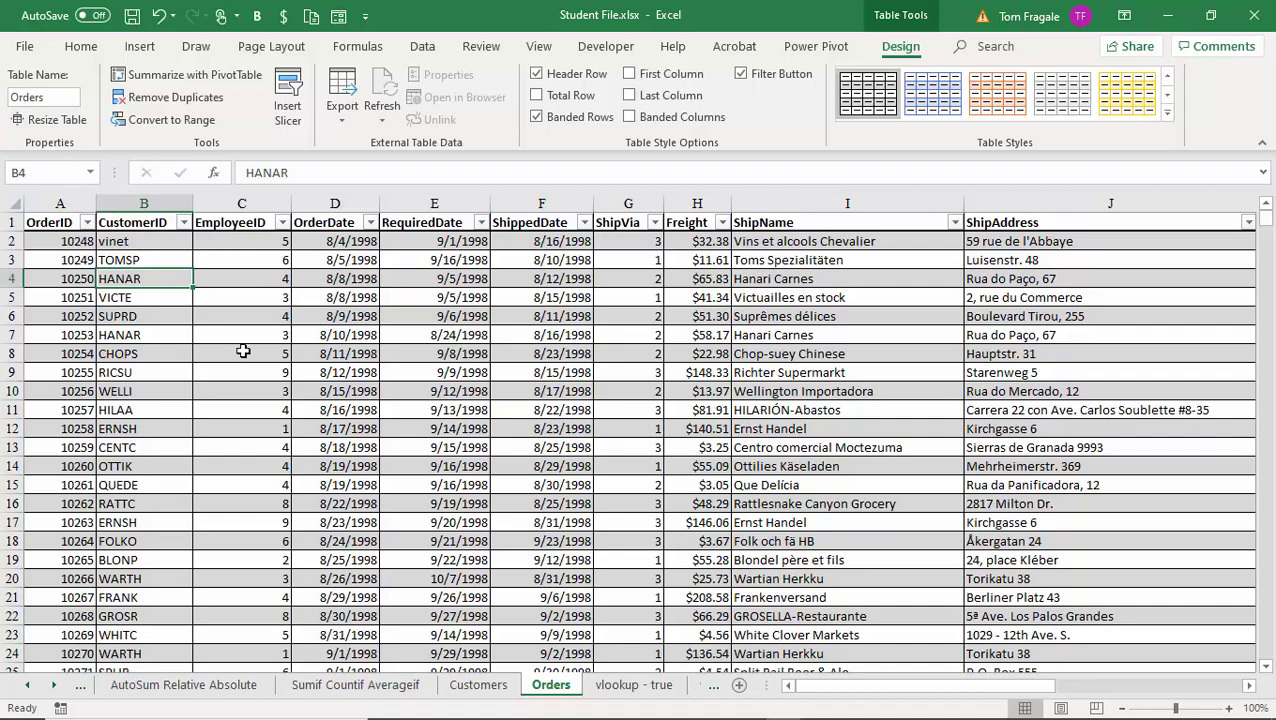
From the Customers sheet, check that Microsoft Power Pivot for Excel is enabled among the COM add-ins and accept the list.
left_click(490, 692)
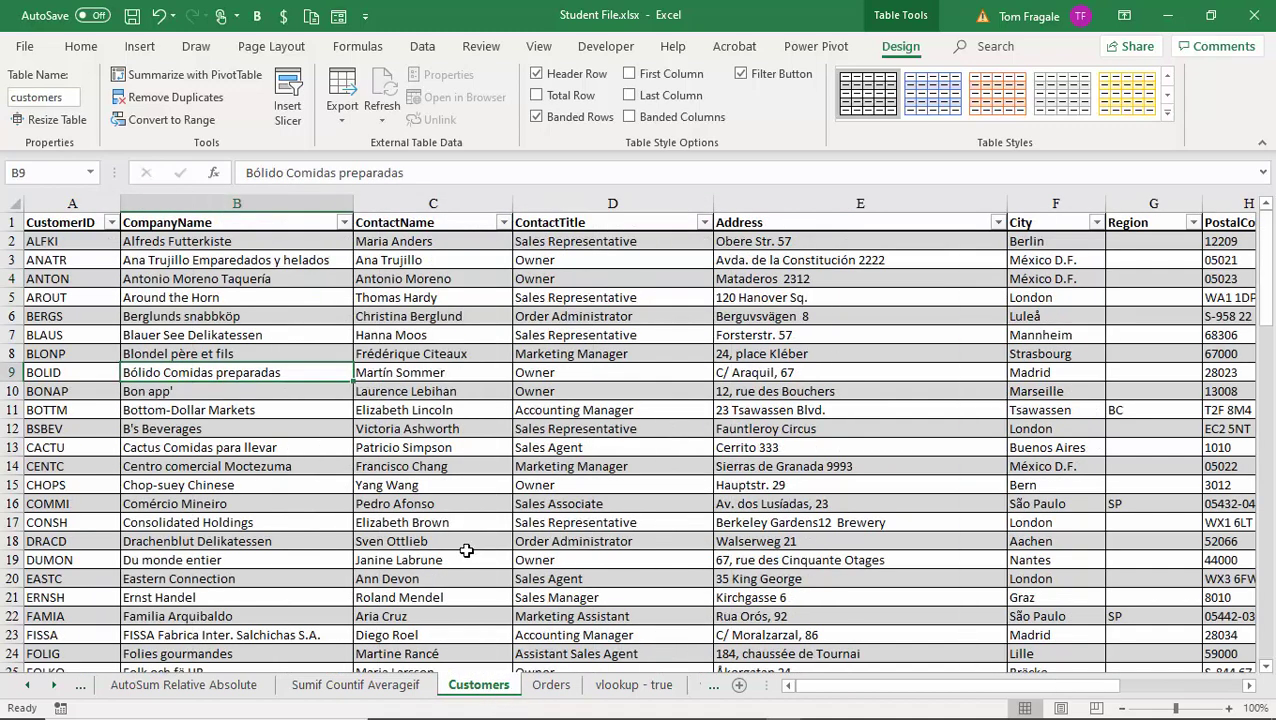
left_click(92, 294)
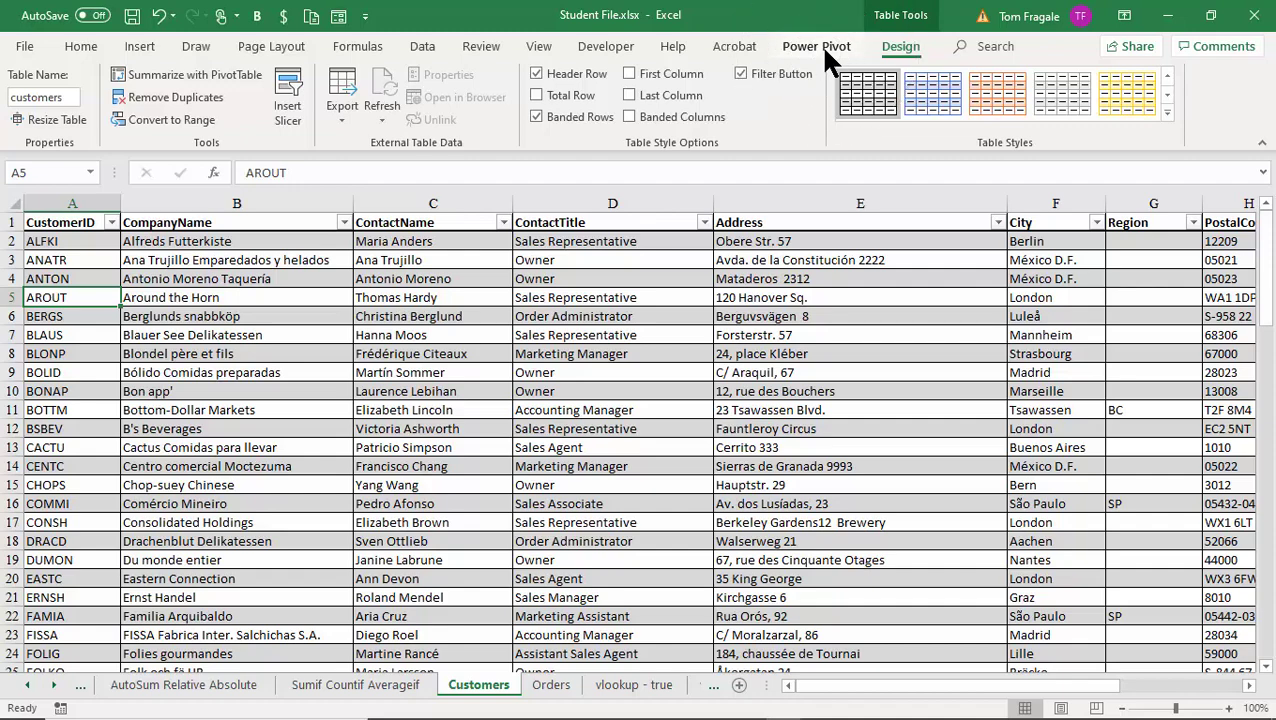
left_click(22, 47)
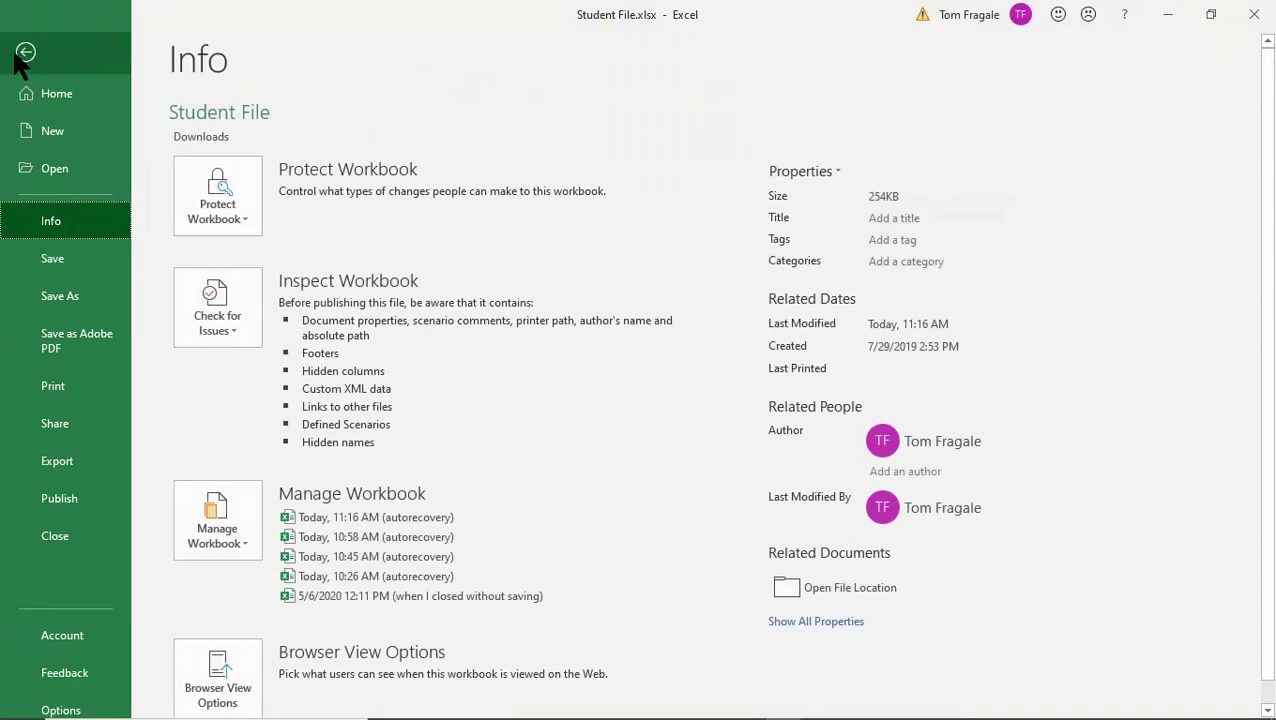
left_click(76, 706)
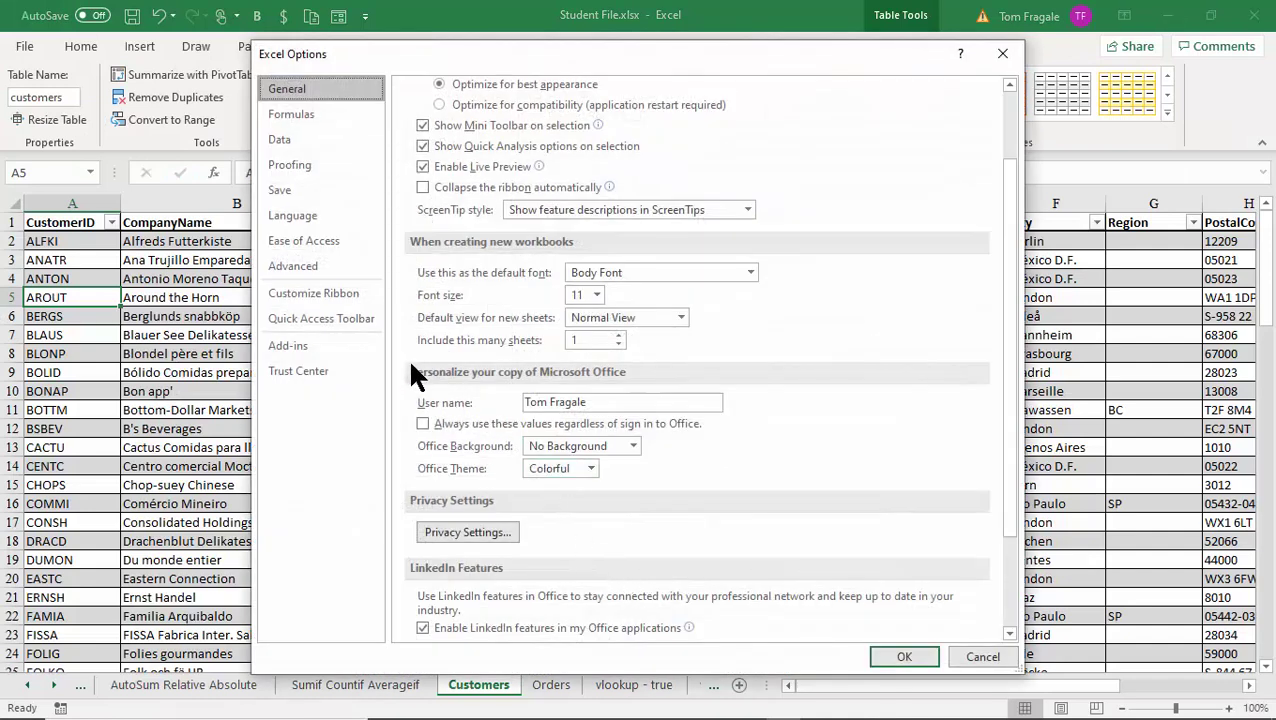
left_click(325, 347)
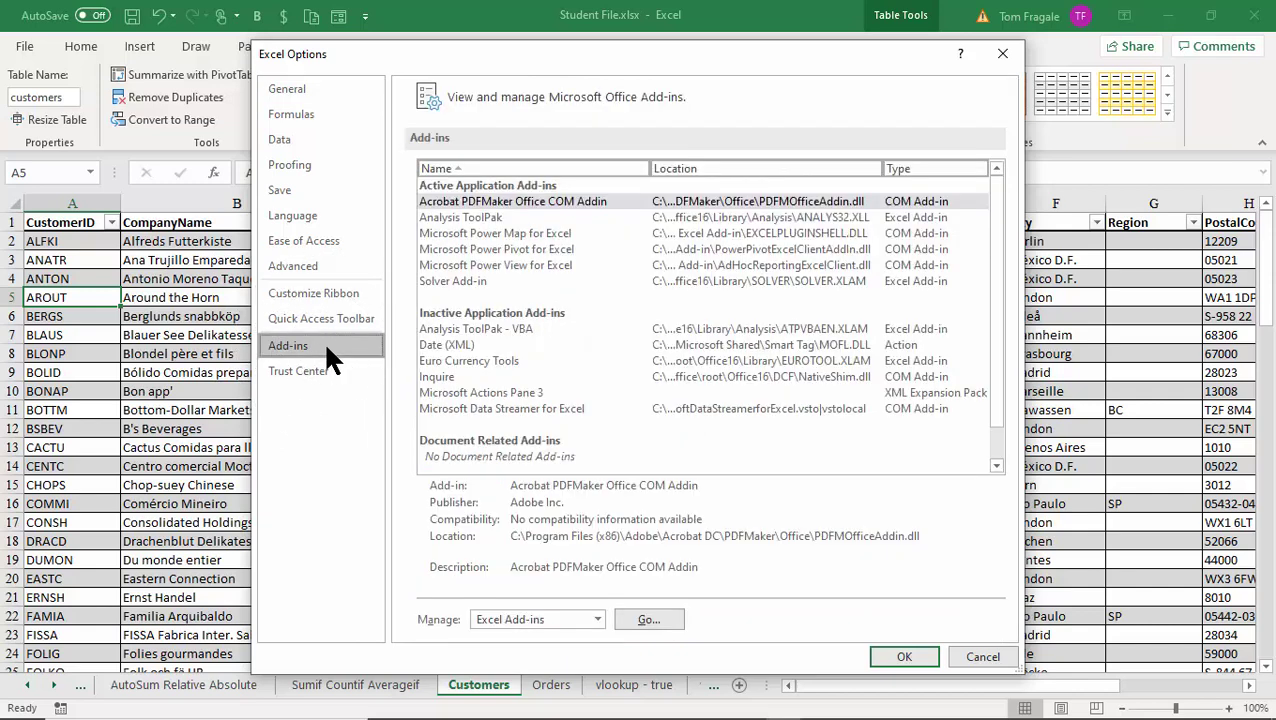
left_click(597, 619)
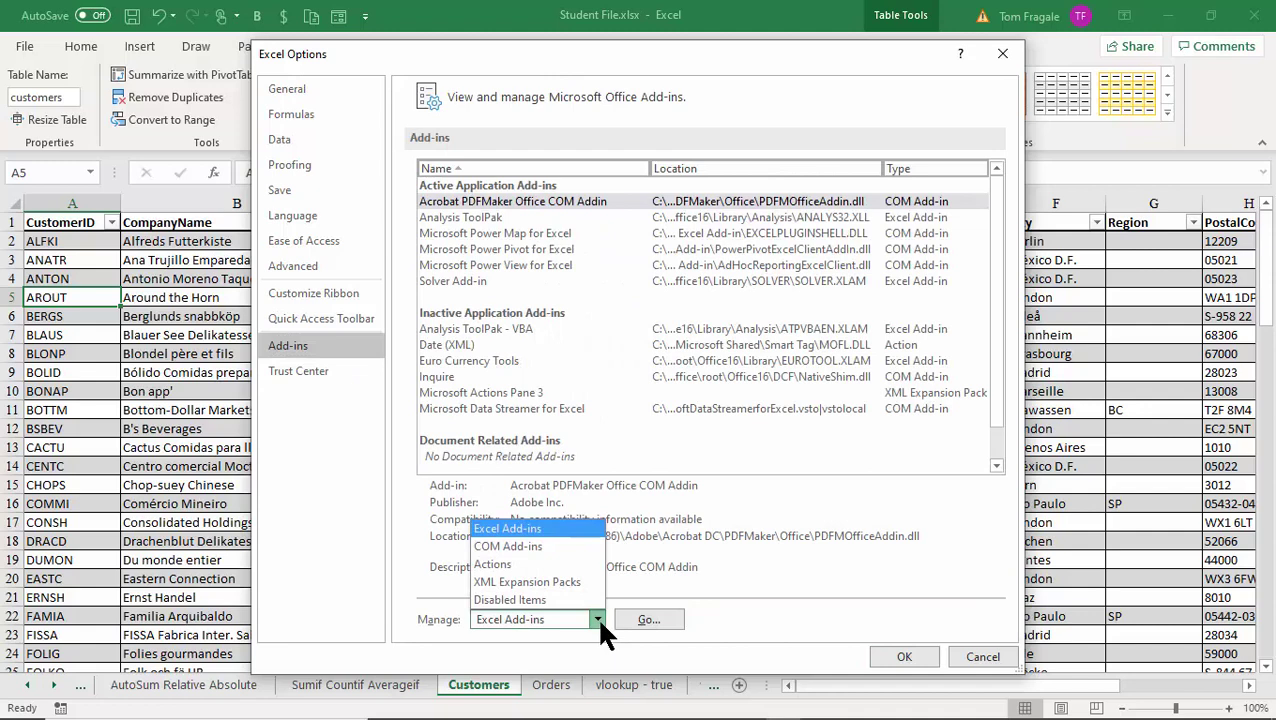
left_click(562, 546)
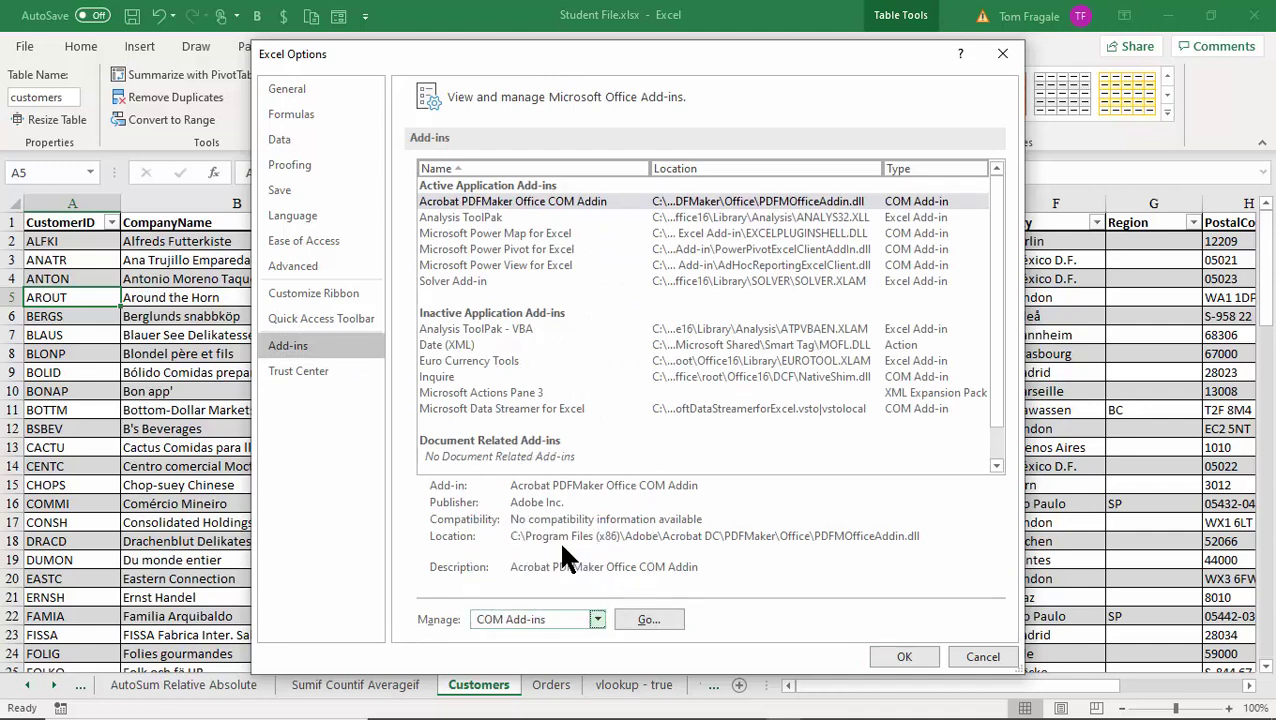
left_click(648, 620)
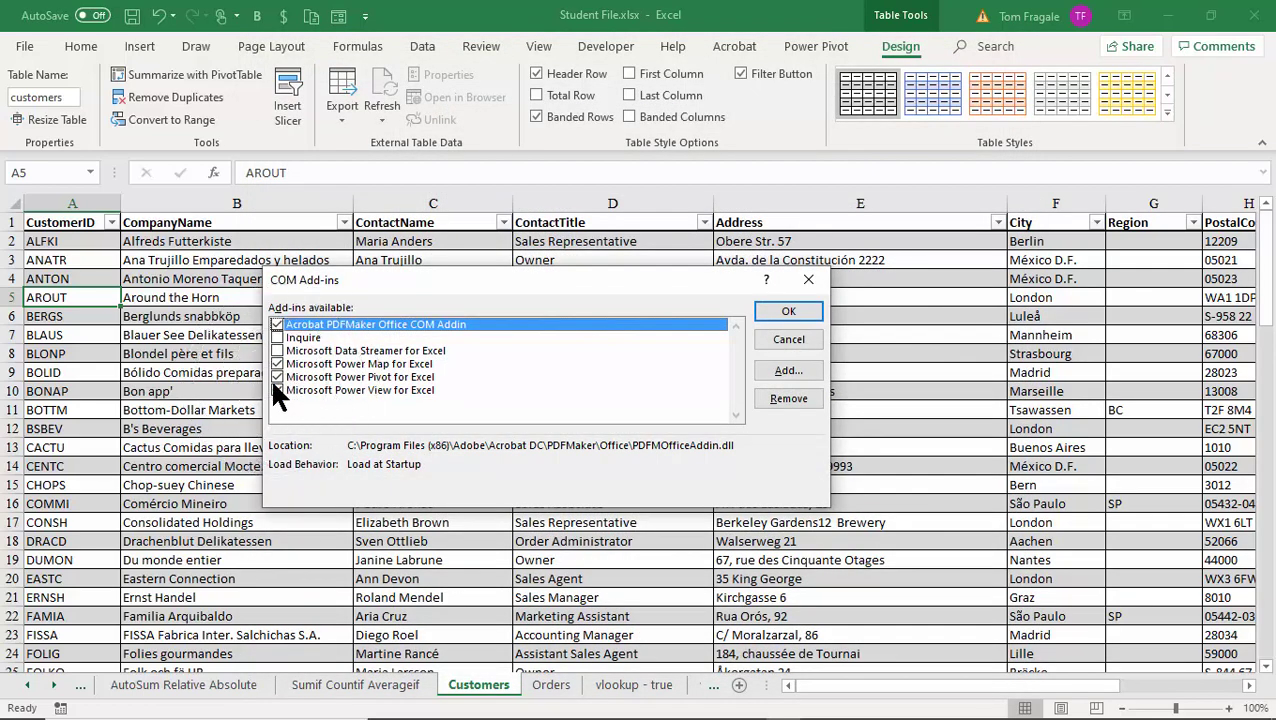
left_click(786, 318)
left_click(694, 414)
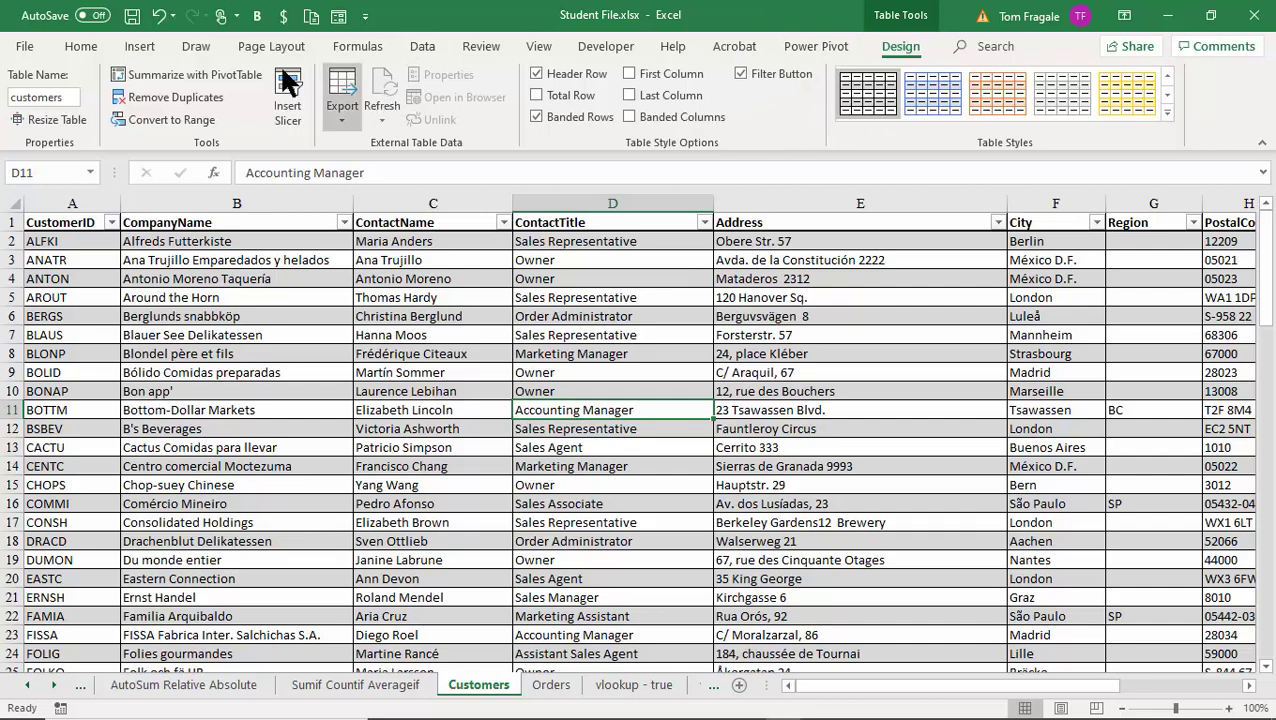
Check that Power Pivot is enabled in the ribbon customization options and accept them.
left_click(20, 48)
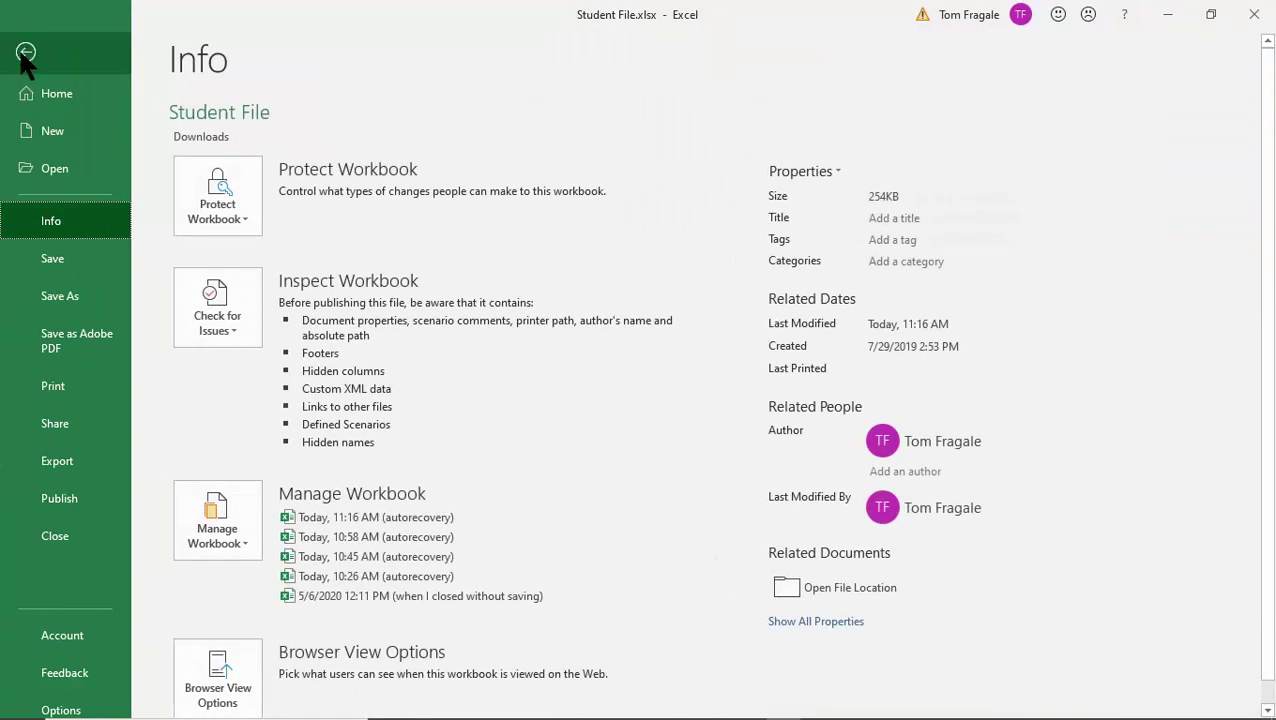
left_click(72, 710)
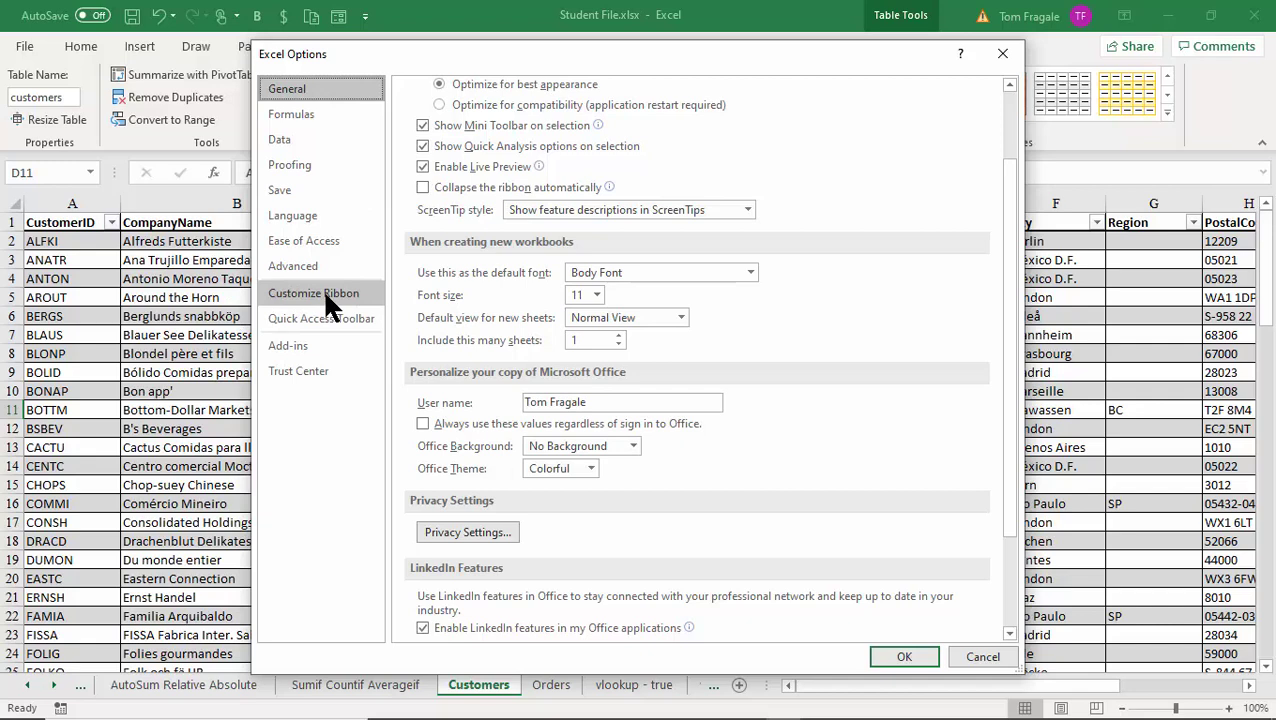
left_click(326, 297)
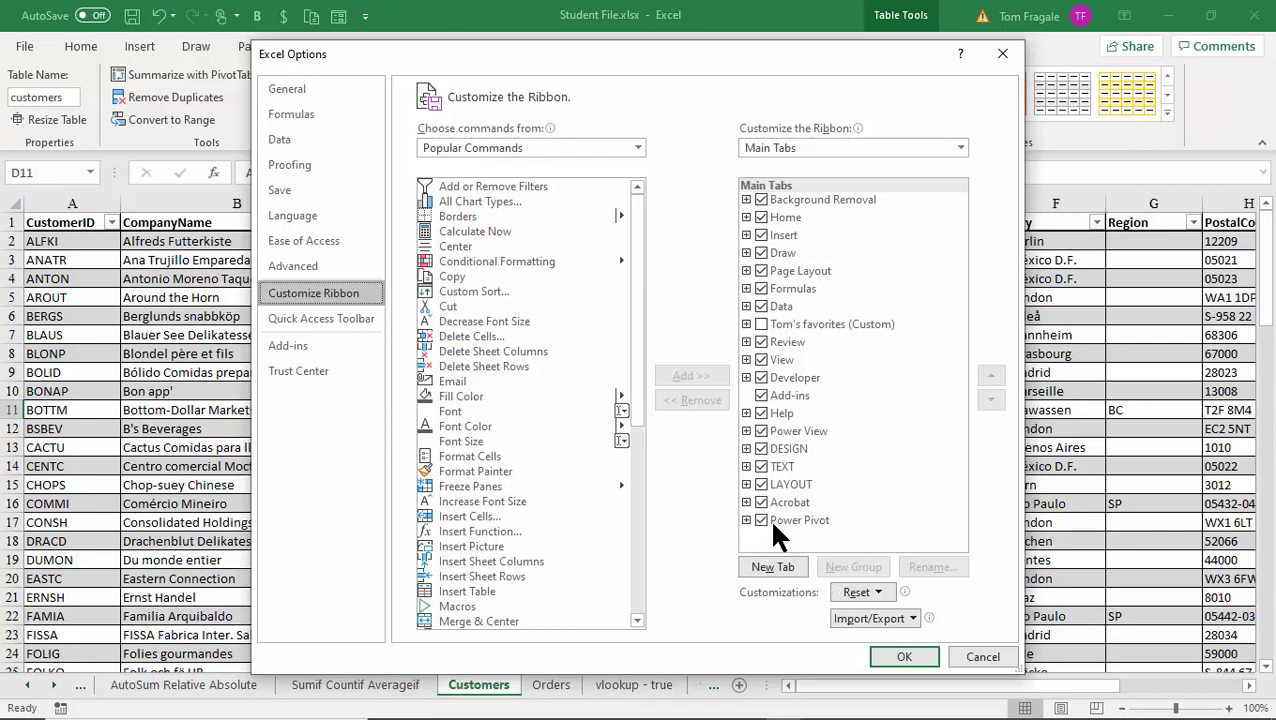
left_click(902, 656)
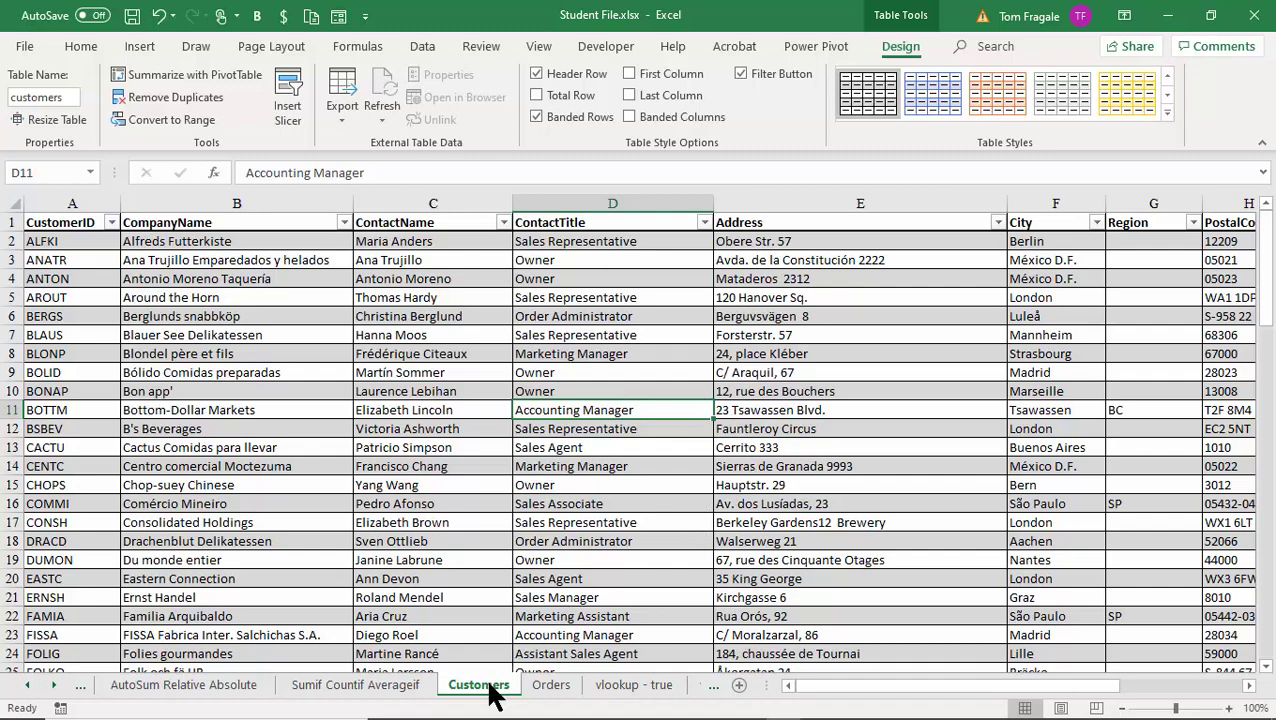
Create a PivotTable from the customers table on a new worksheet, adding the data to the Data Model.
left_click(504, 497)
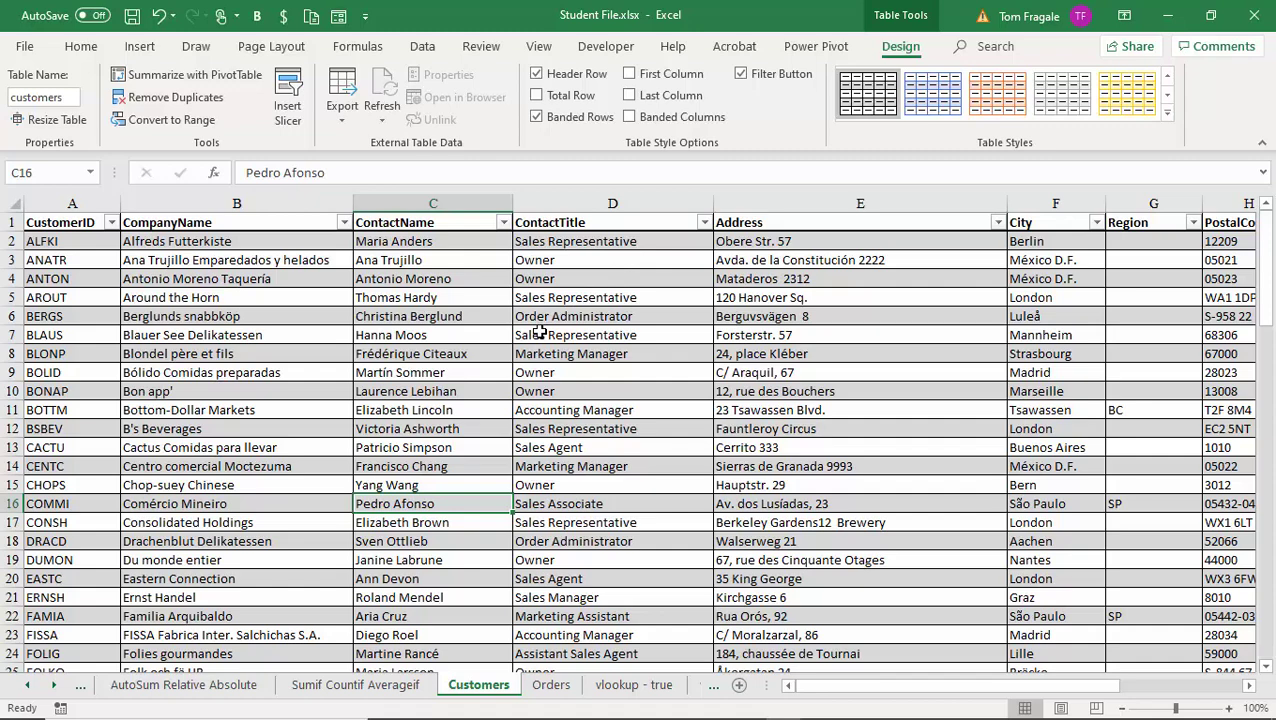
left_click(136, 48)
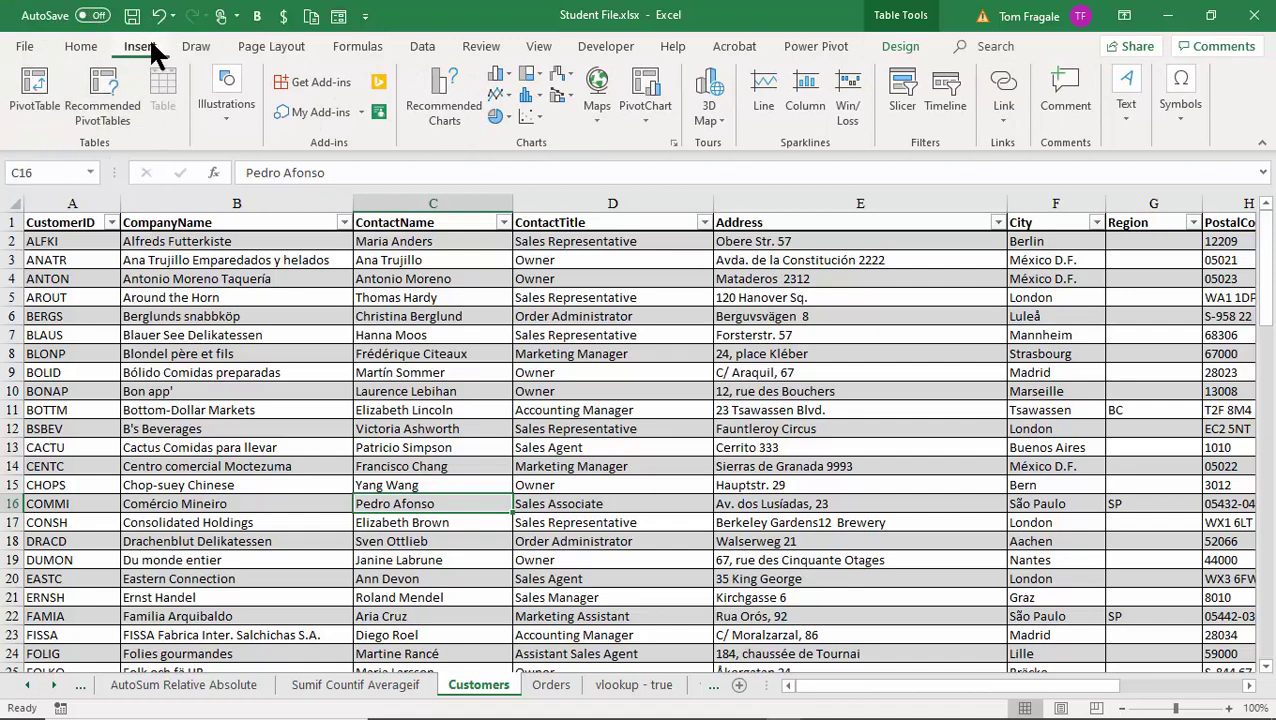
left_click(43, 90)
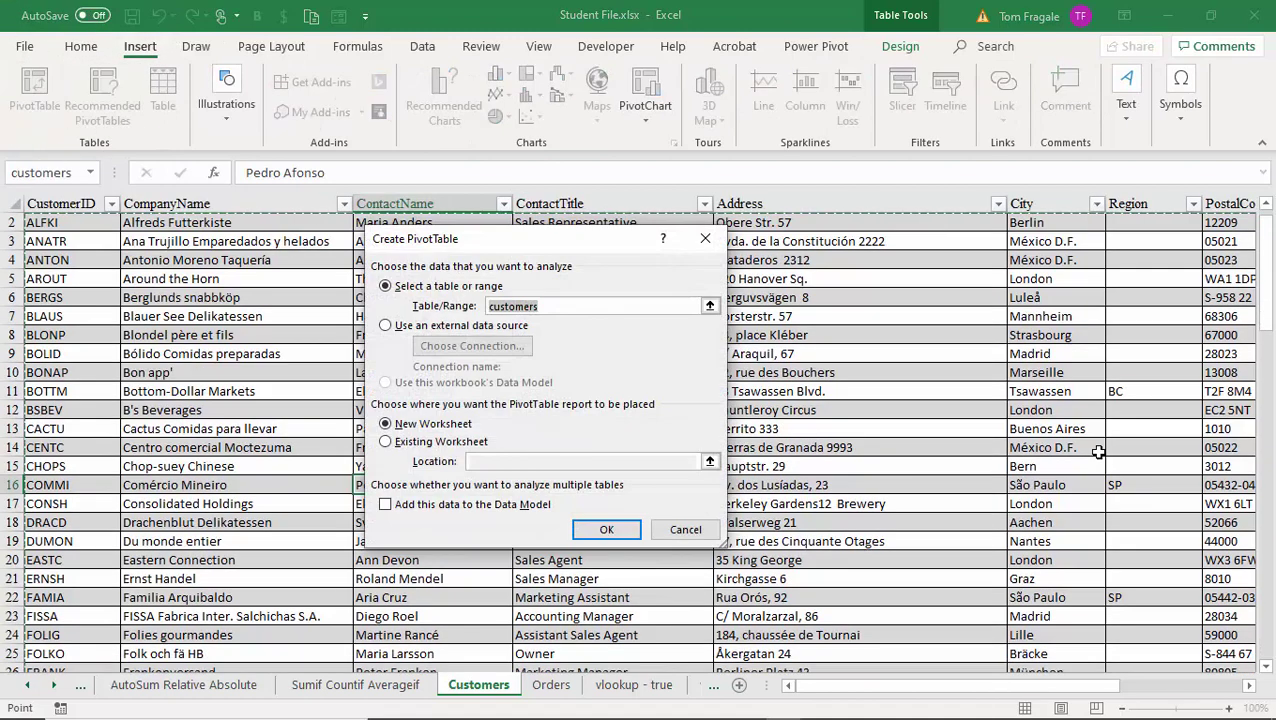
left_click(524, 306)
left_click(386, 506)
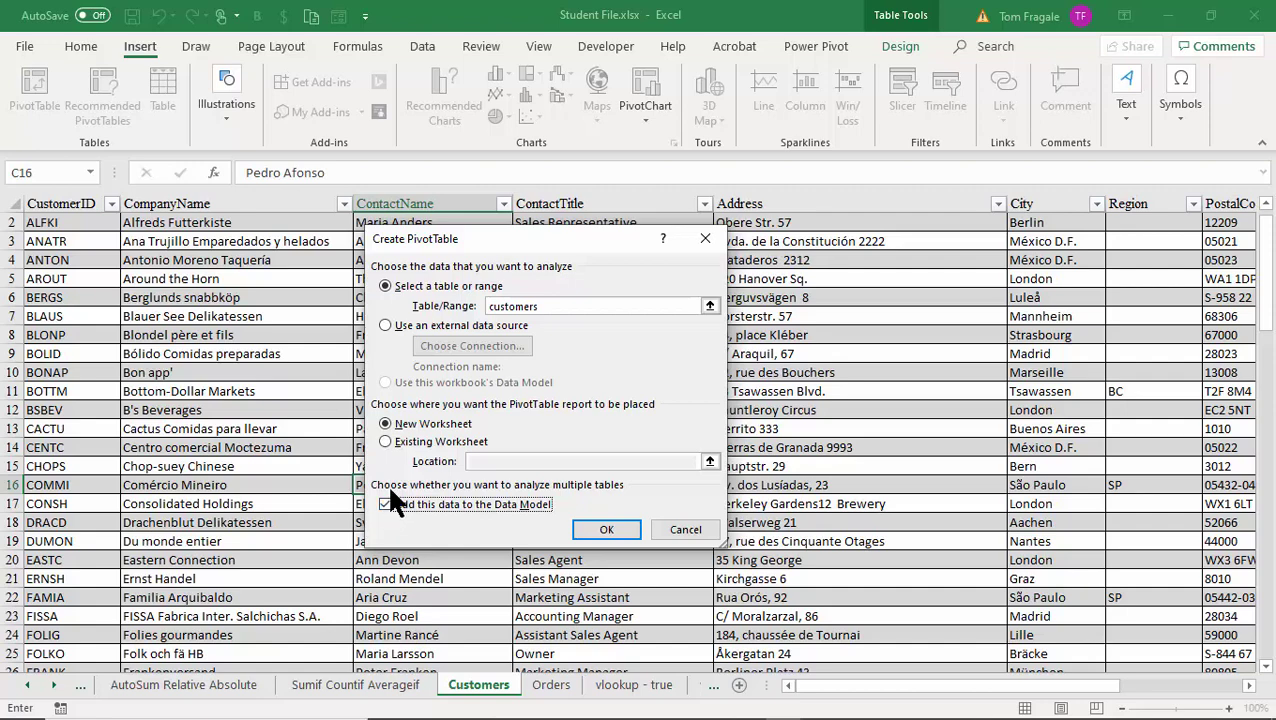
left_click(607, 529)
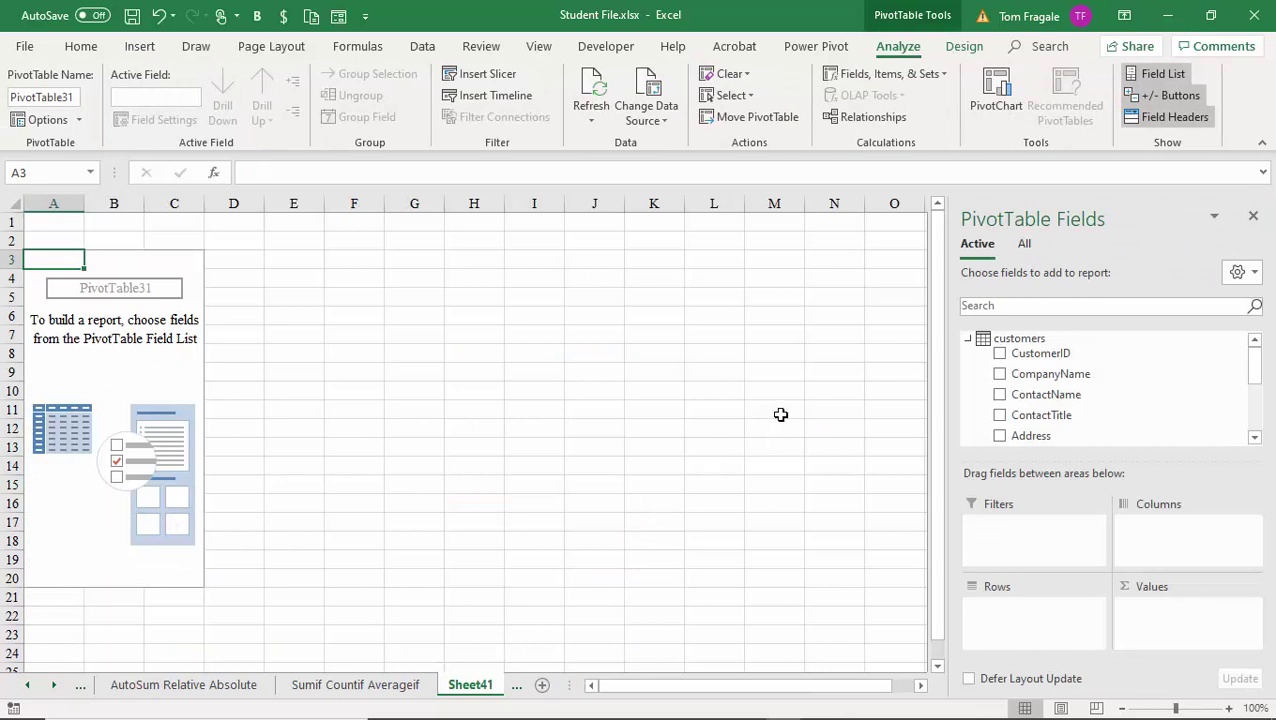
List all workbook tables in the PivotTable fields and add CompanyName from the customers table to the rows.
left_click(1025, 250)
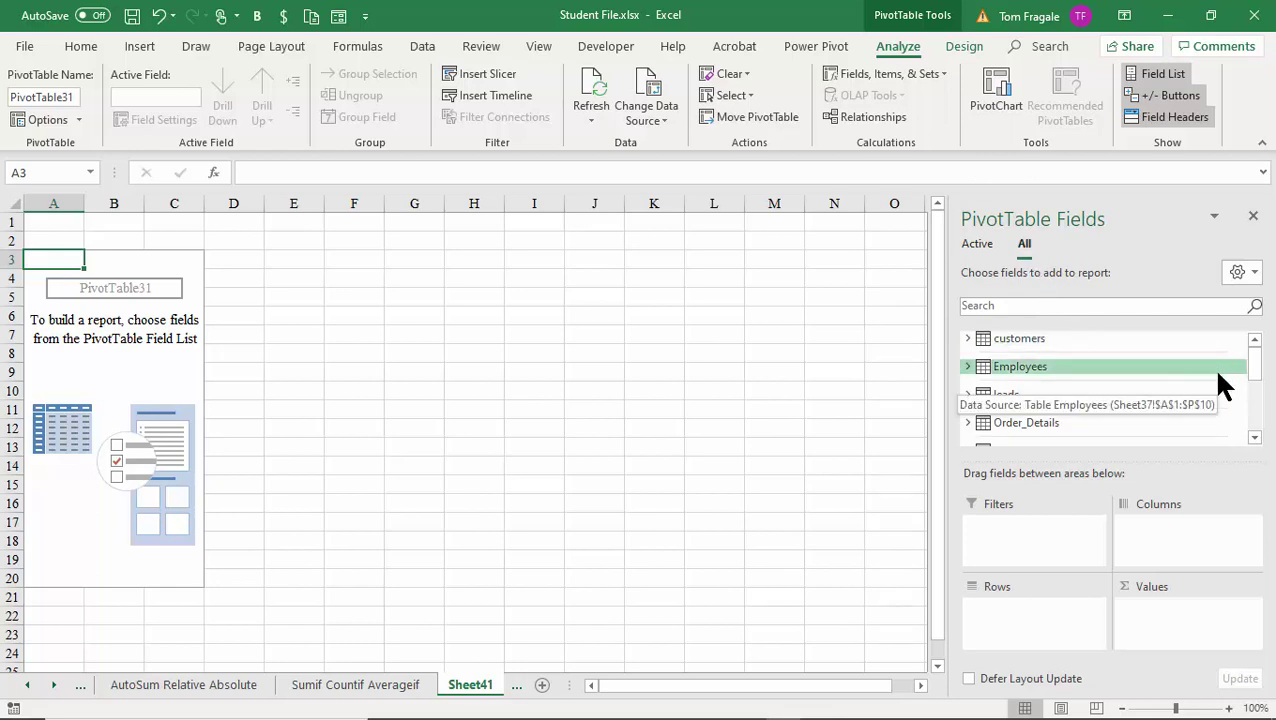
mouse_move(1252, 355)
left_mouse_down()
mouse_move(1257, 389)
mouse_move(1266, 357)
left_mouse_up()
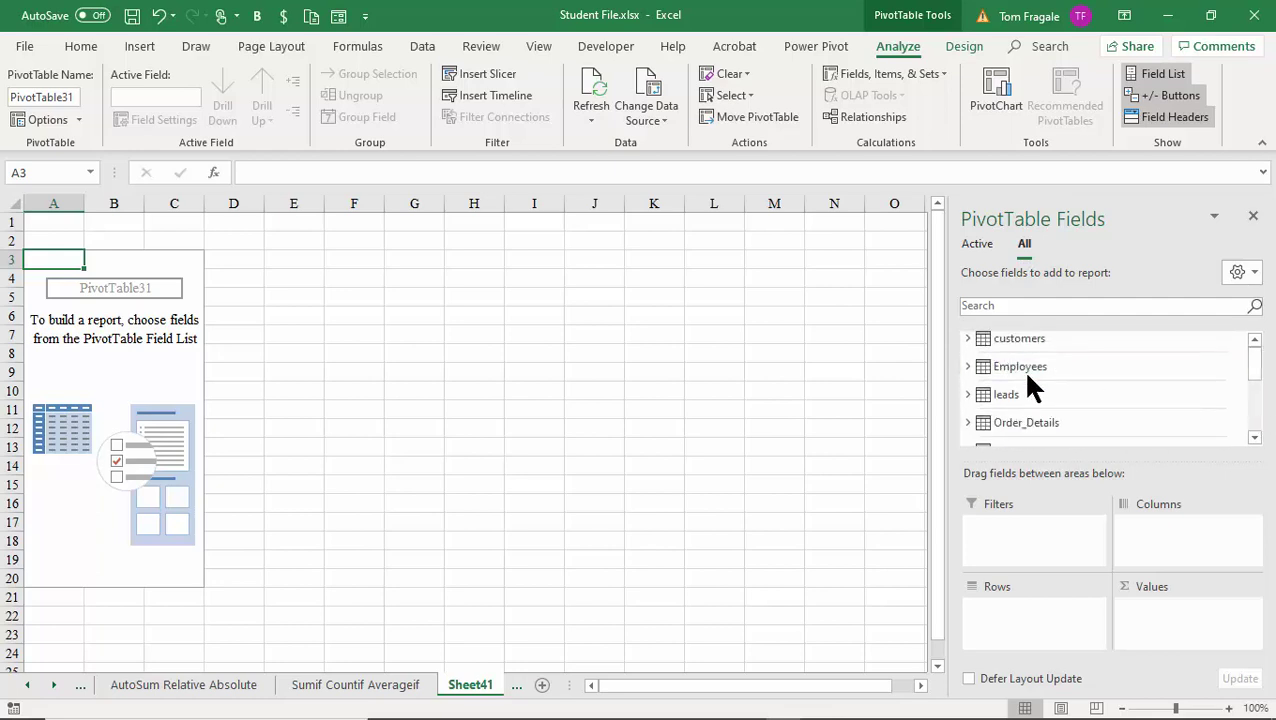
mouse_move(1256, 368)
left_mouse_down()
mouse_move(1258, 430)
mouse_move(1262, 358)
left_mouse_up()
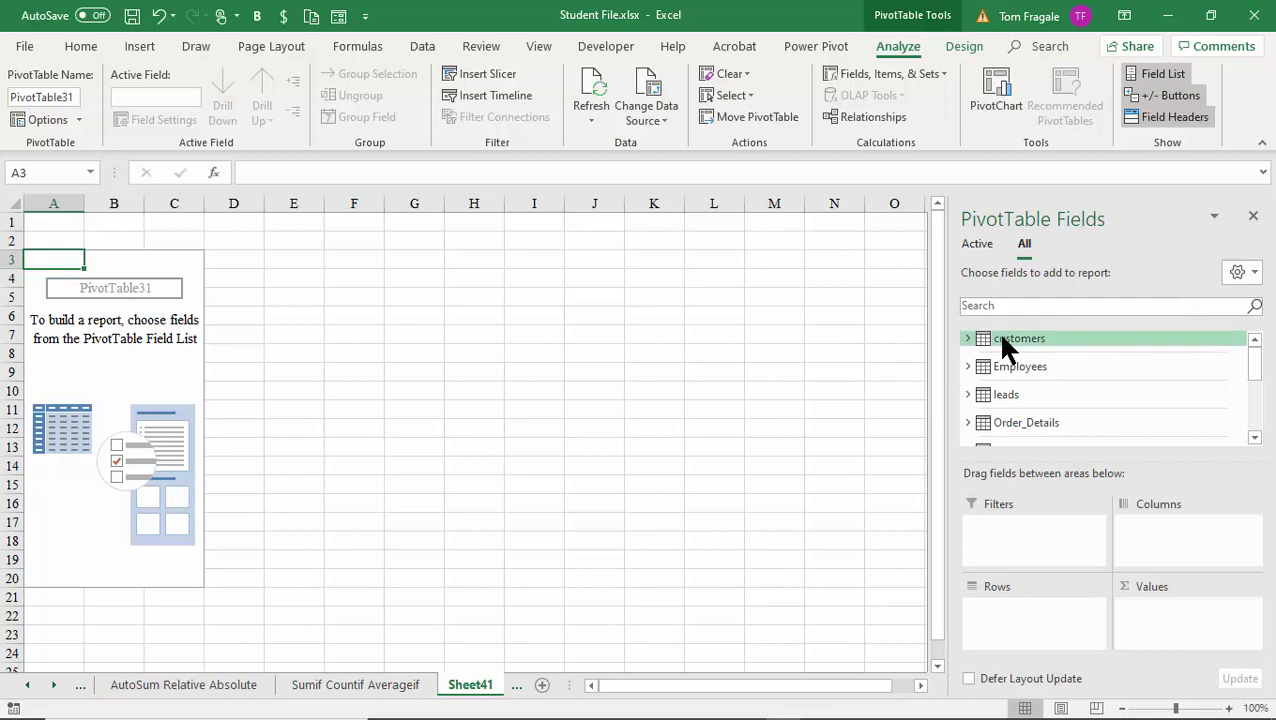
left_click(968, 339)
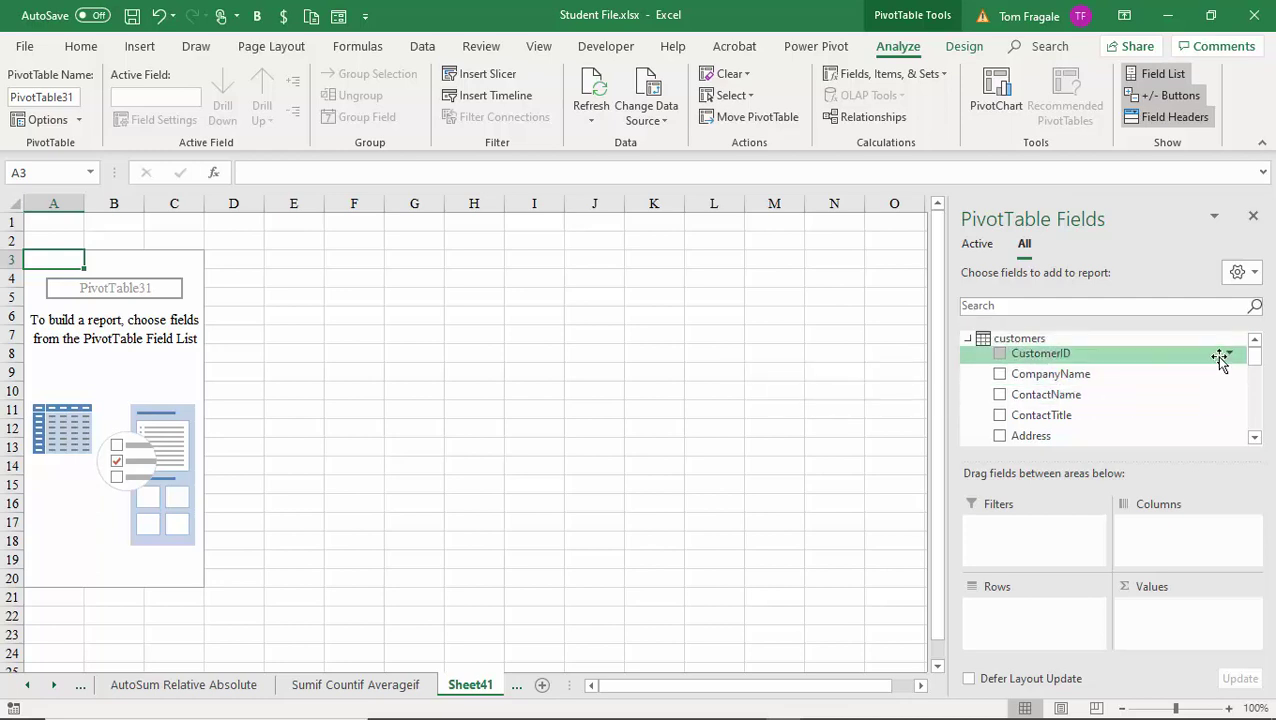
left_click_drag(1049, 377, 1046, 632)
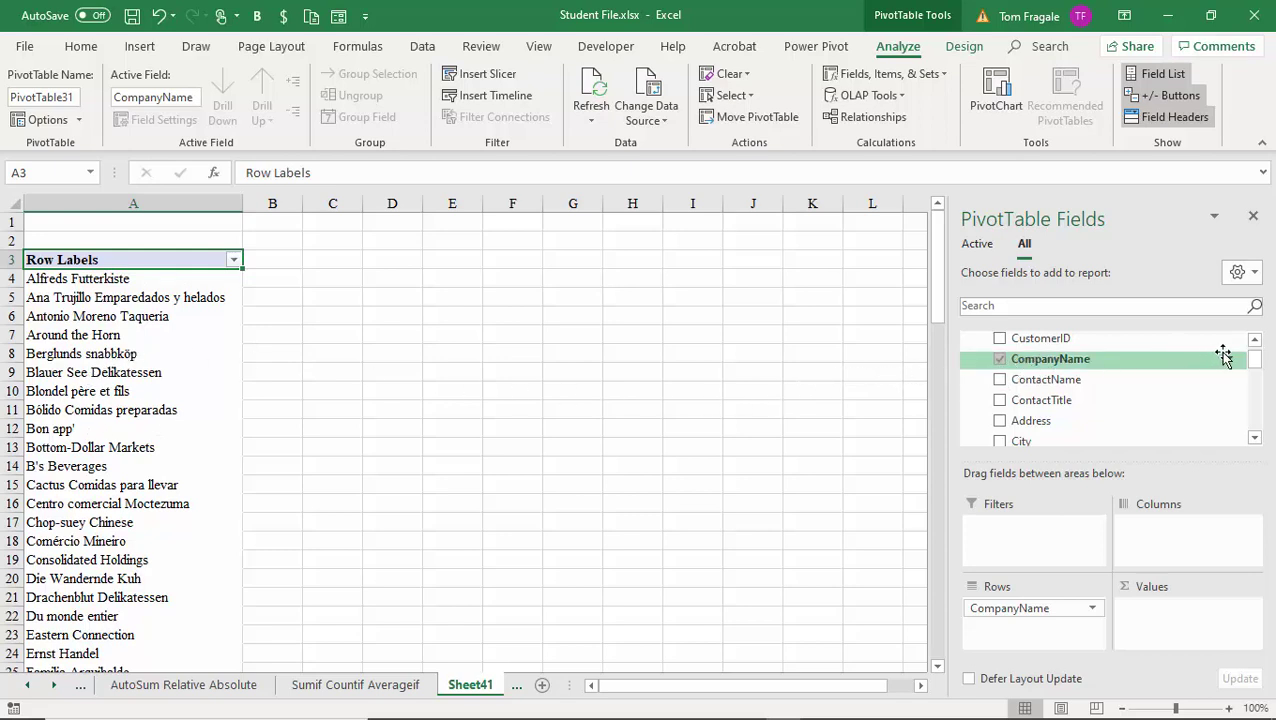
Add orderamount from the Orders table to the PivotTable values.
left_click_drag(1259, 362, 1250, 407)
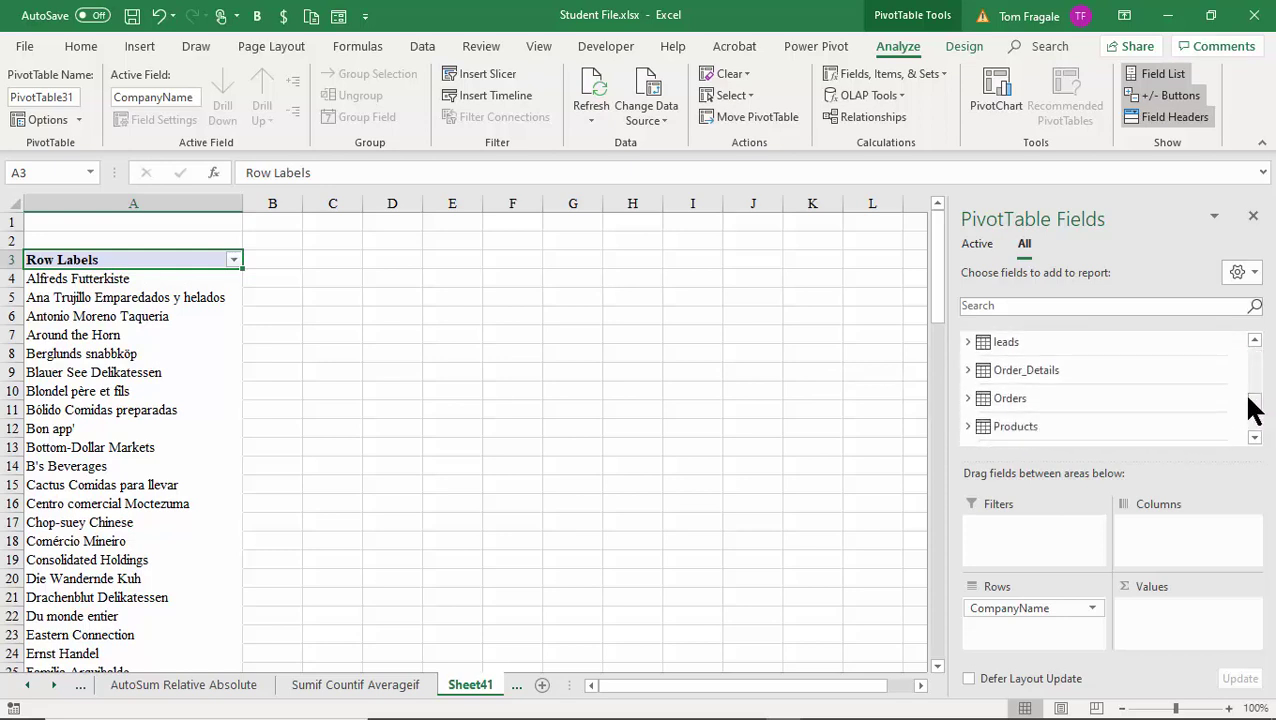
left_click(969, 398)
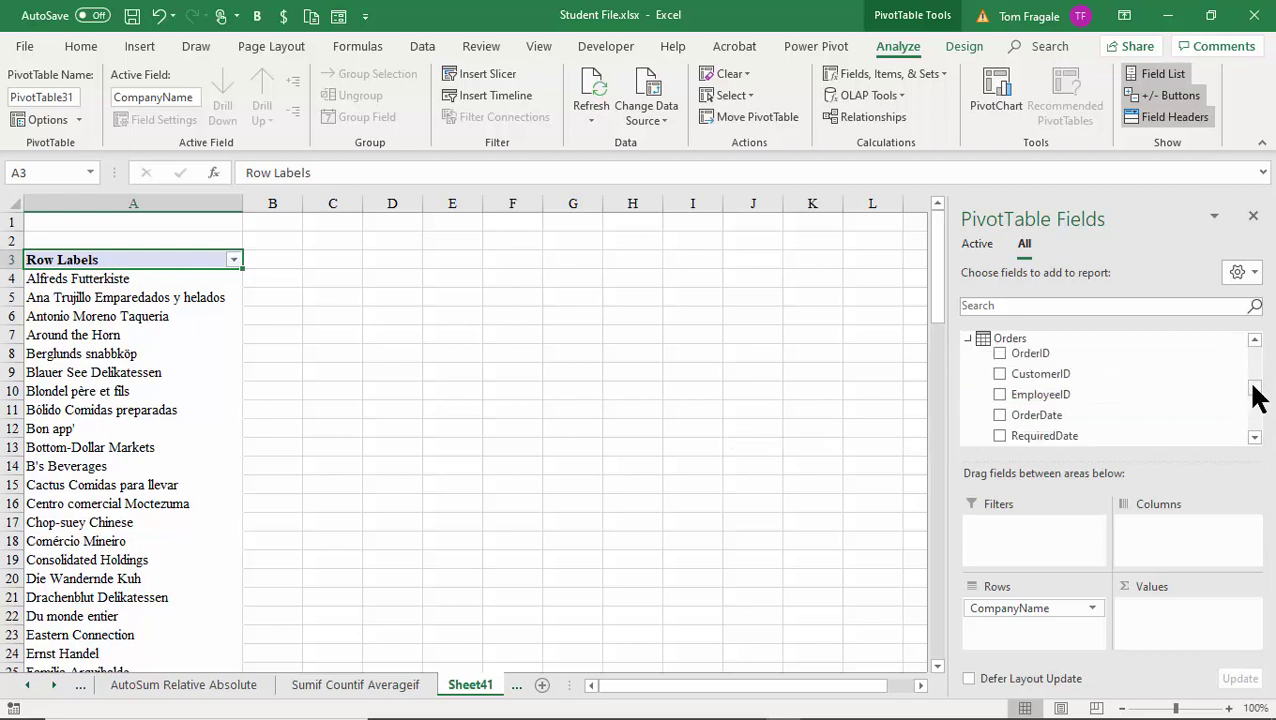
left_click_drag(1256, 396, 1256, 414)
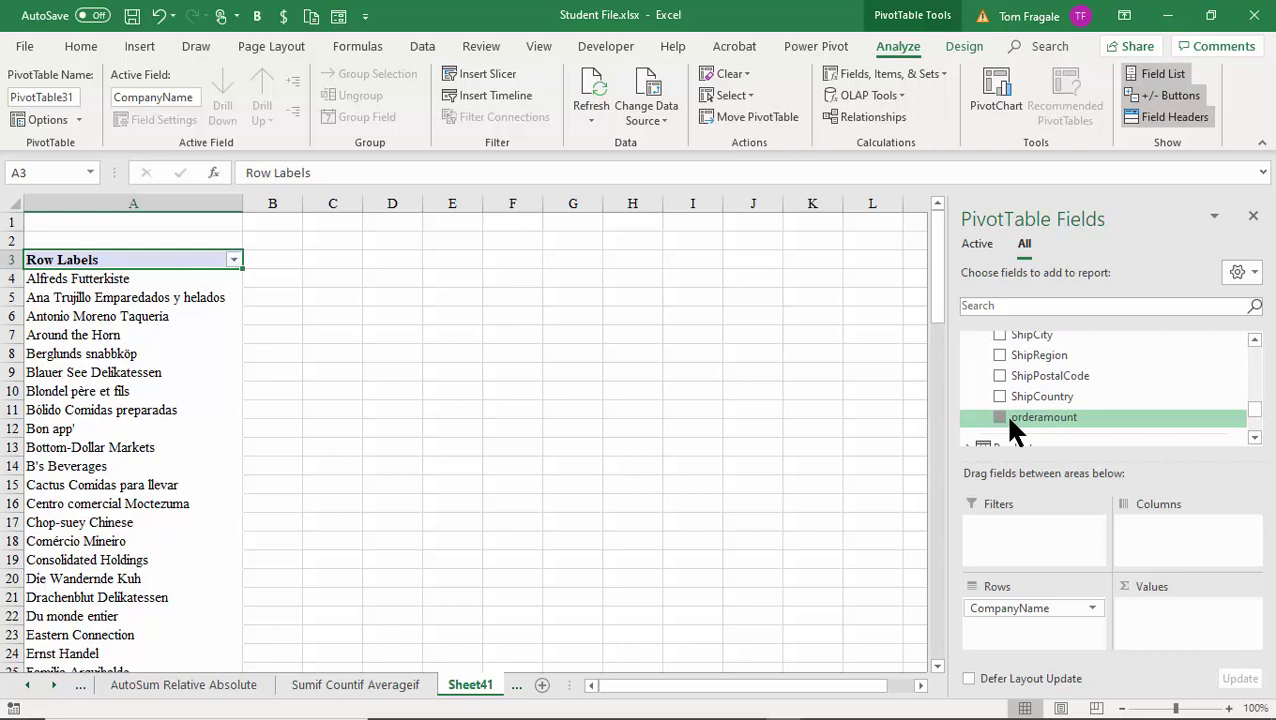
left_click_drag(1012, 422, 1177, 620)
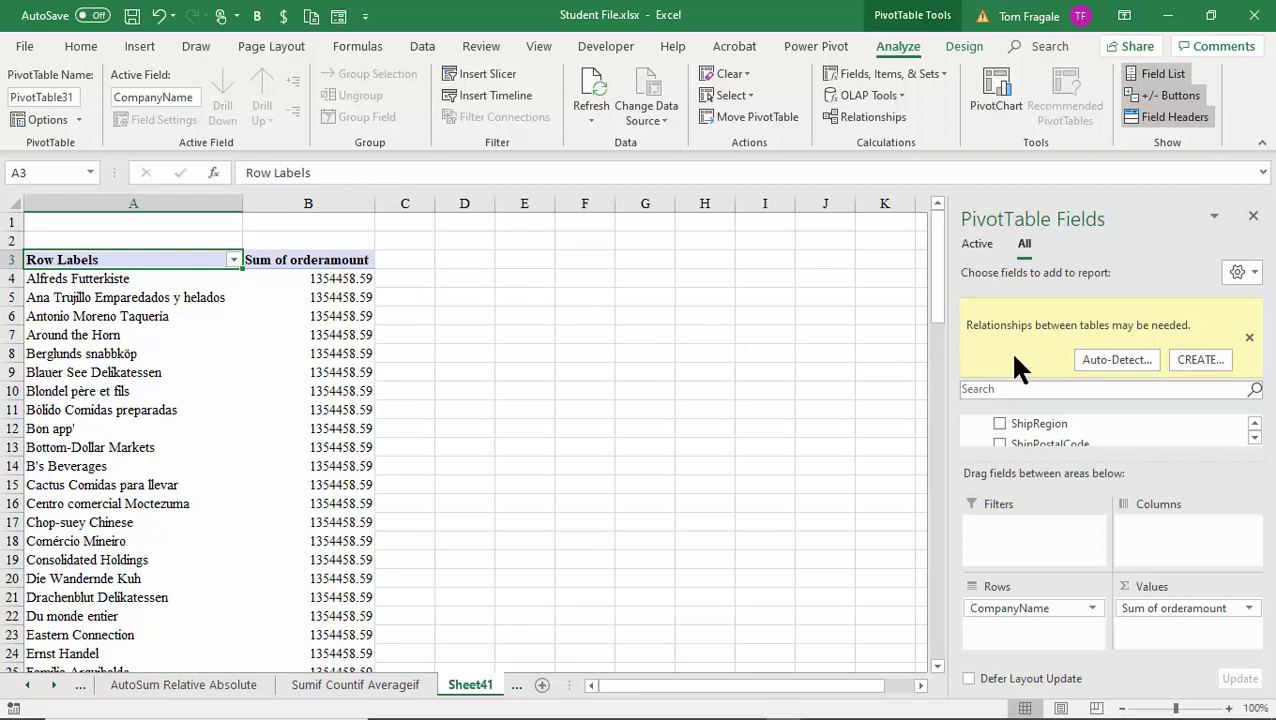
Create a relationship from the Orders table's CustomerID column to the CustomerID column of the customers table.
left_click(1198, 360)
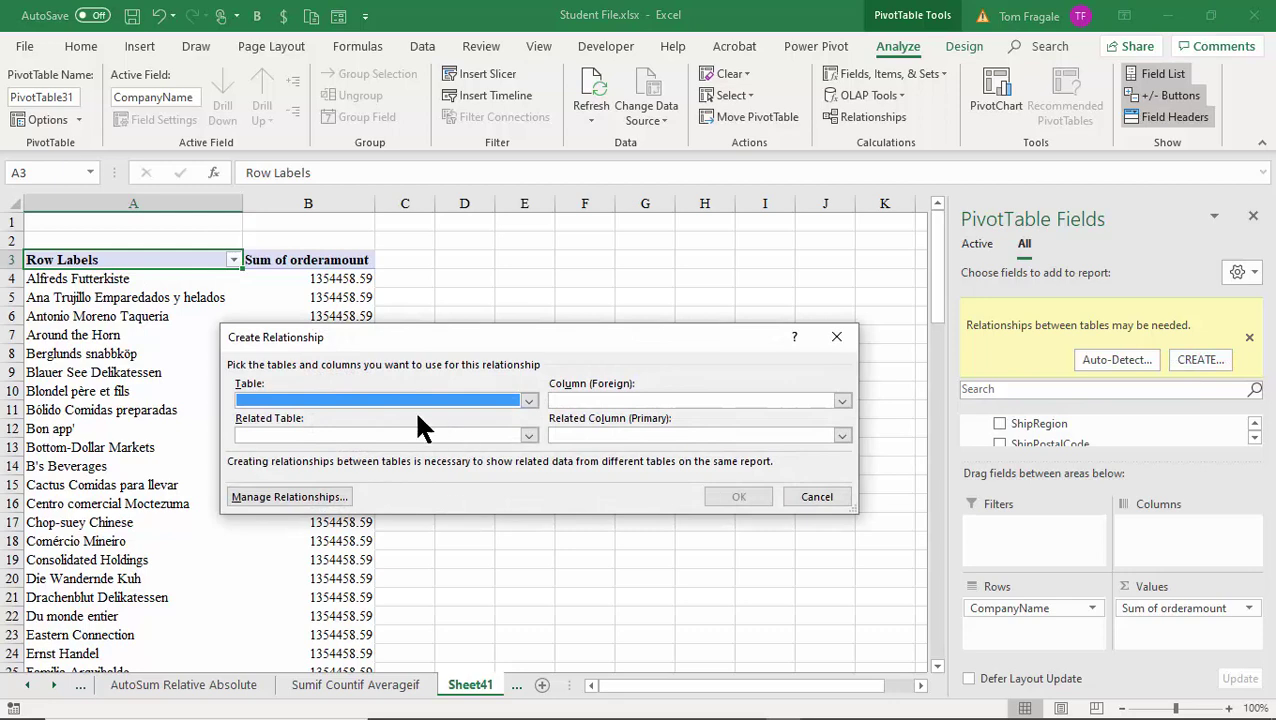
left_click(528, 400)
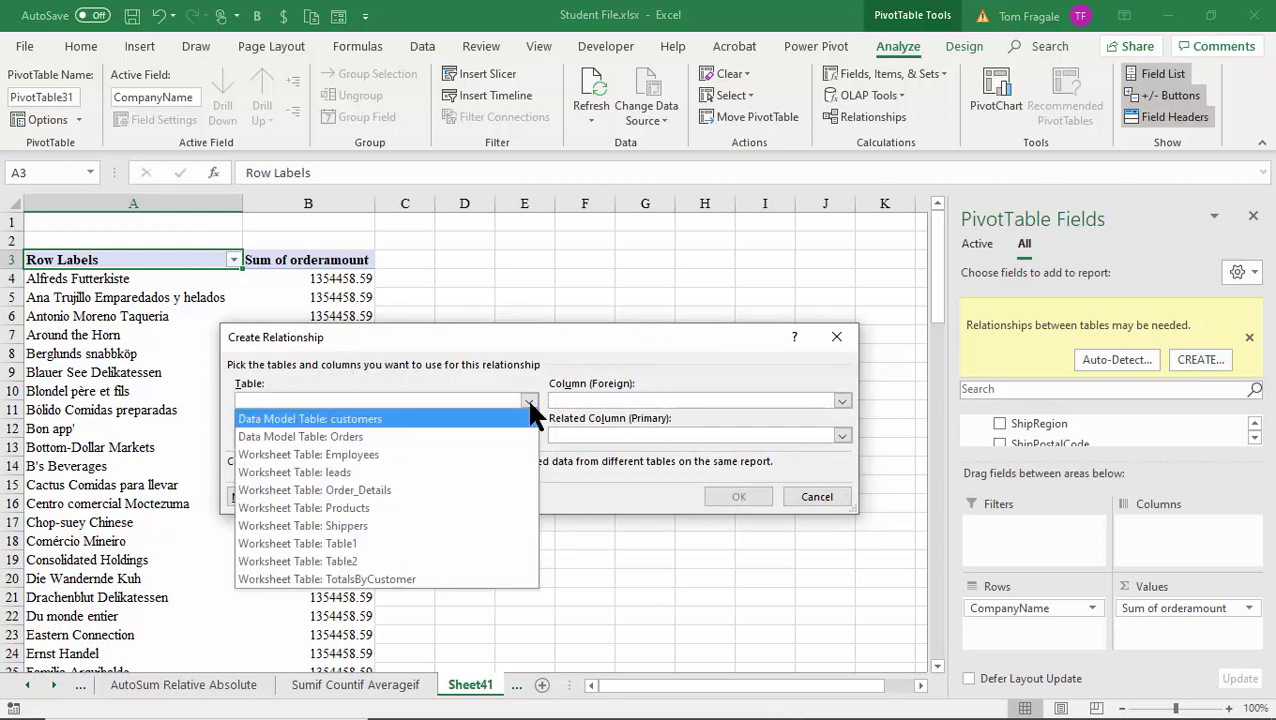
left_click(438, 432)
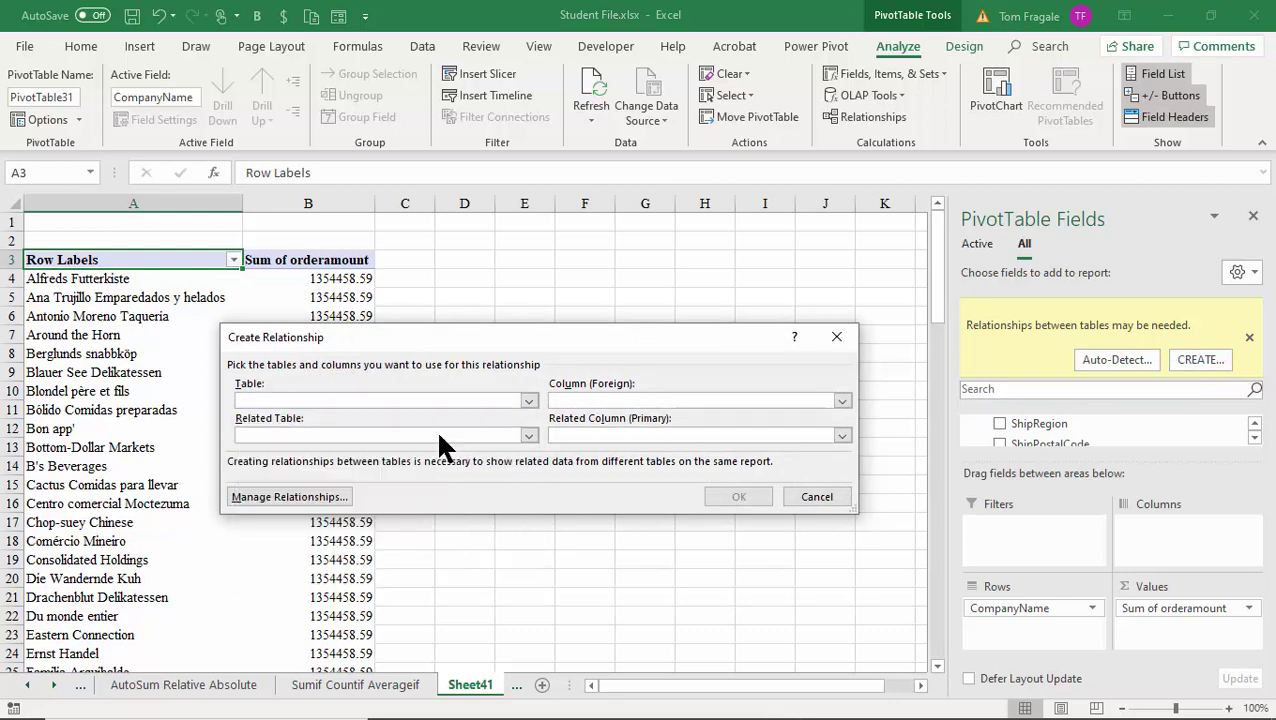
left_click(842, 401)
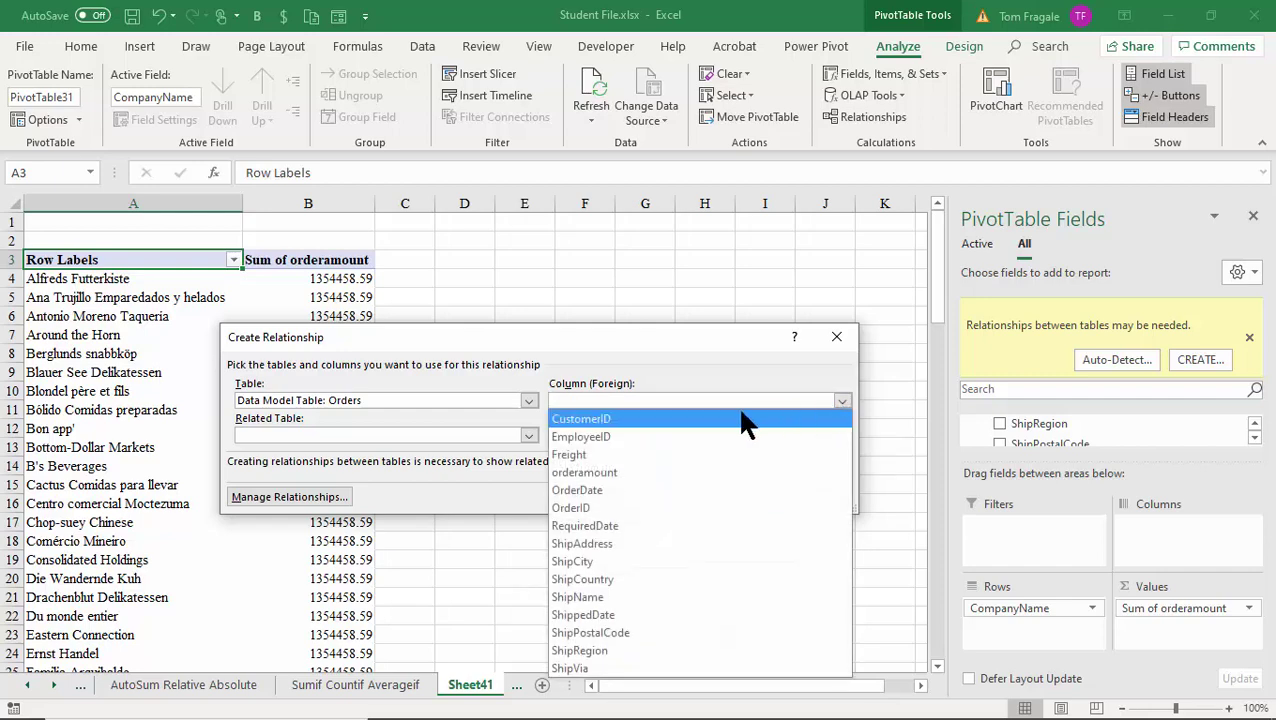
left_click(625, 419)
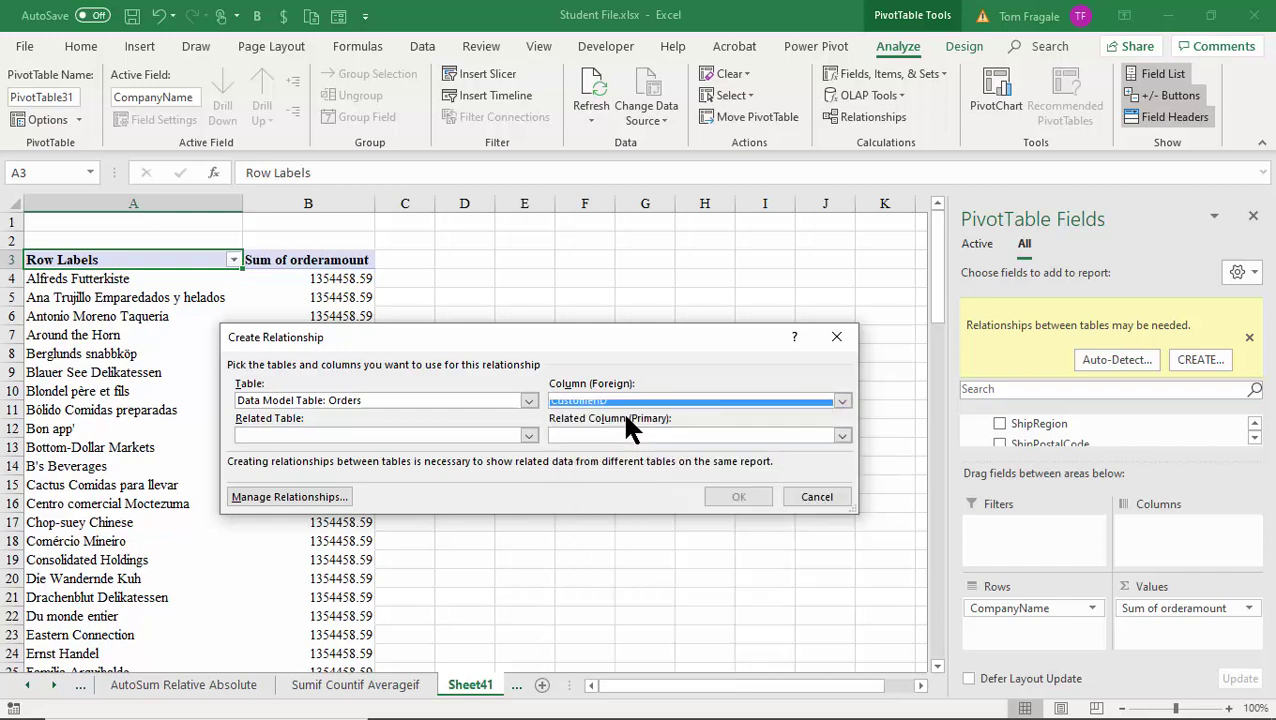
left_click(528, 436)
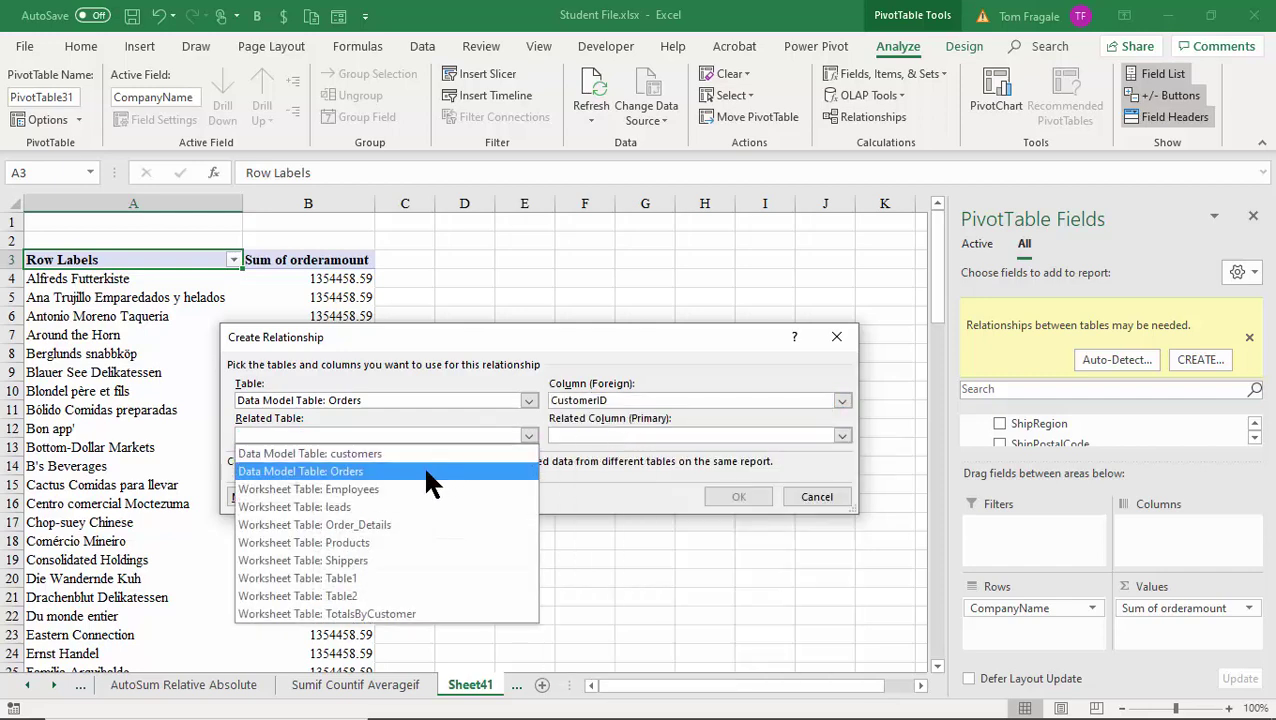
left_click(358, 453)
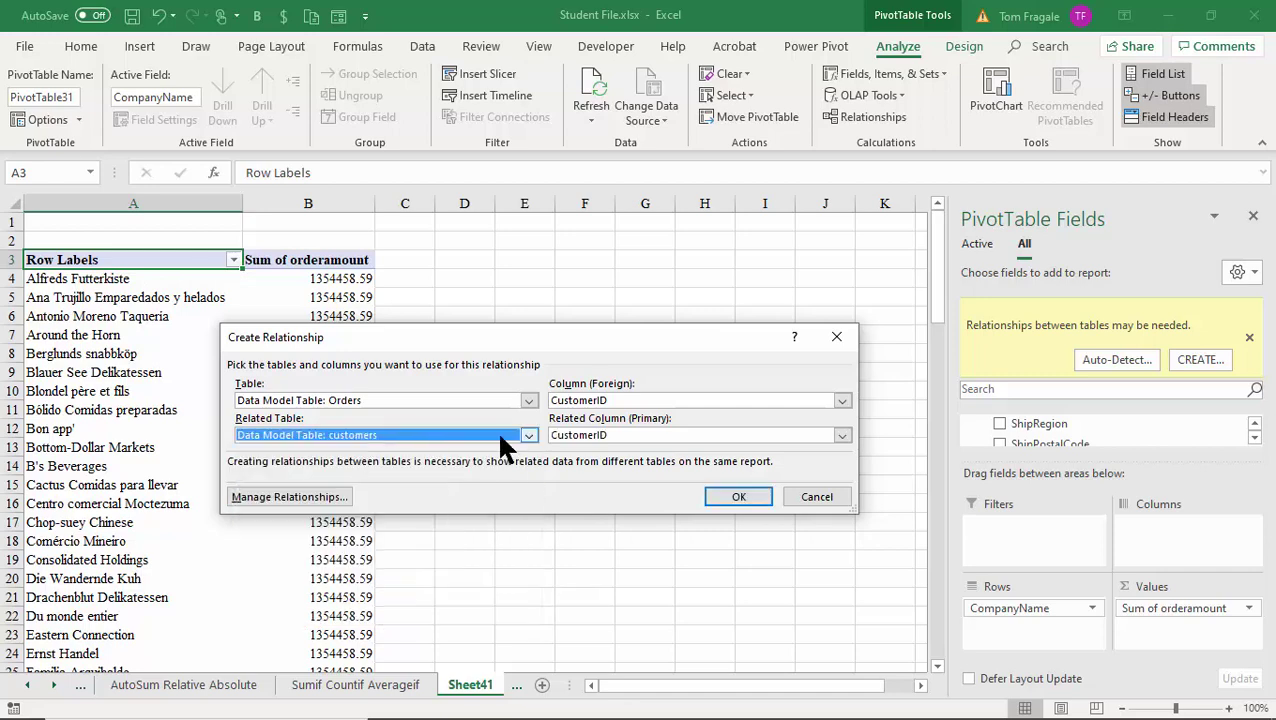
left_click(843, 436)
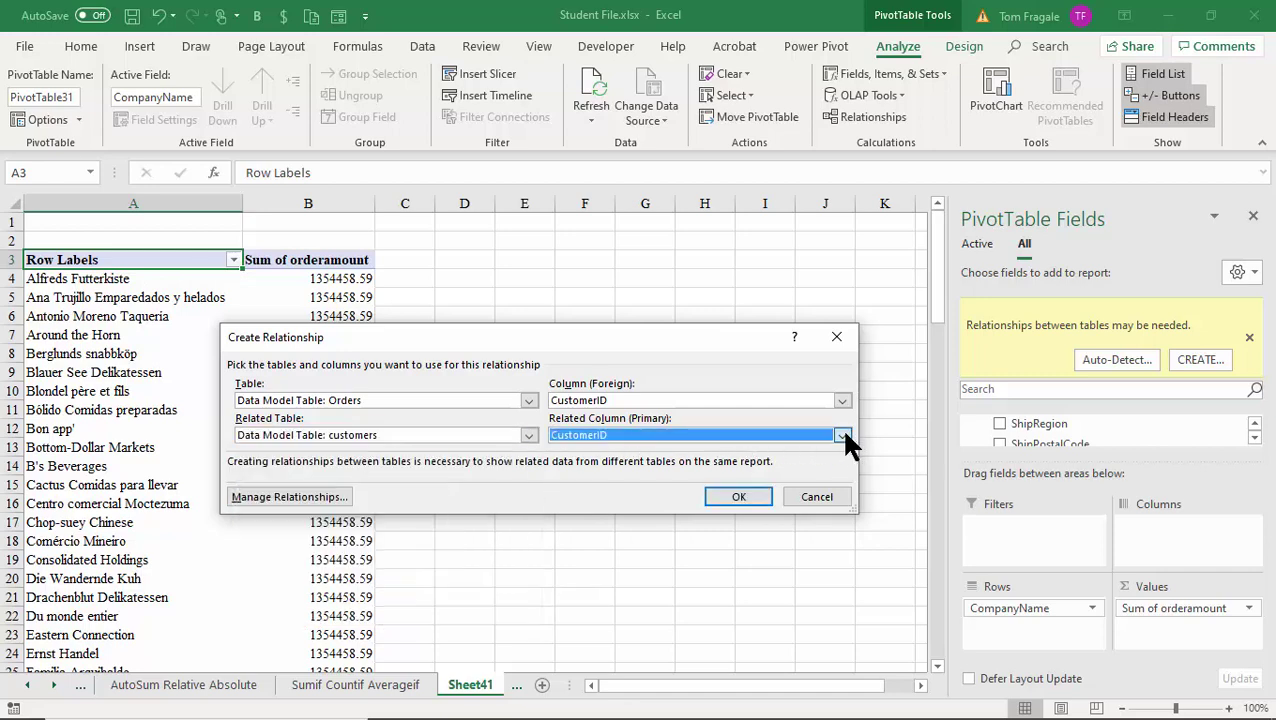
left_click(598, 561)
left_click(735, 498)
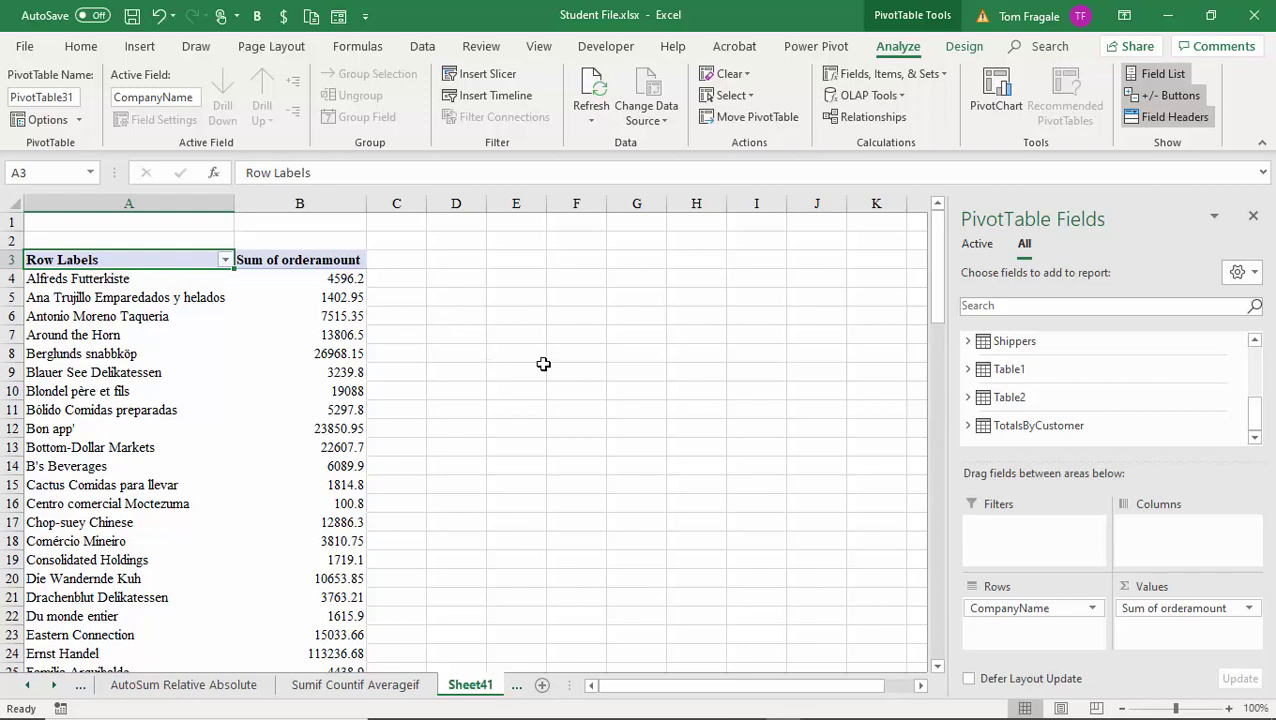
Insert a slicer for the LastName field of the Employees table and place it beside the PivotTable.
left_click(140, 280)
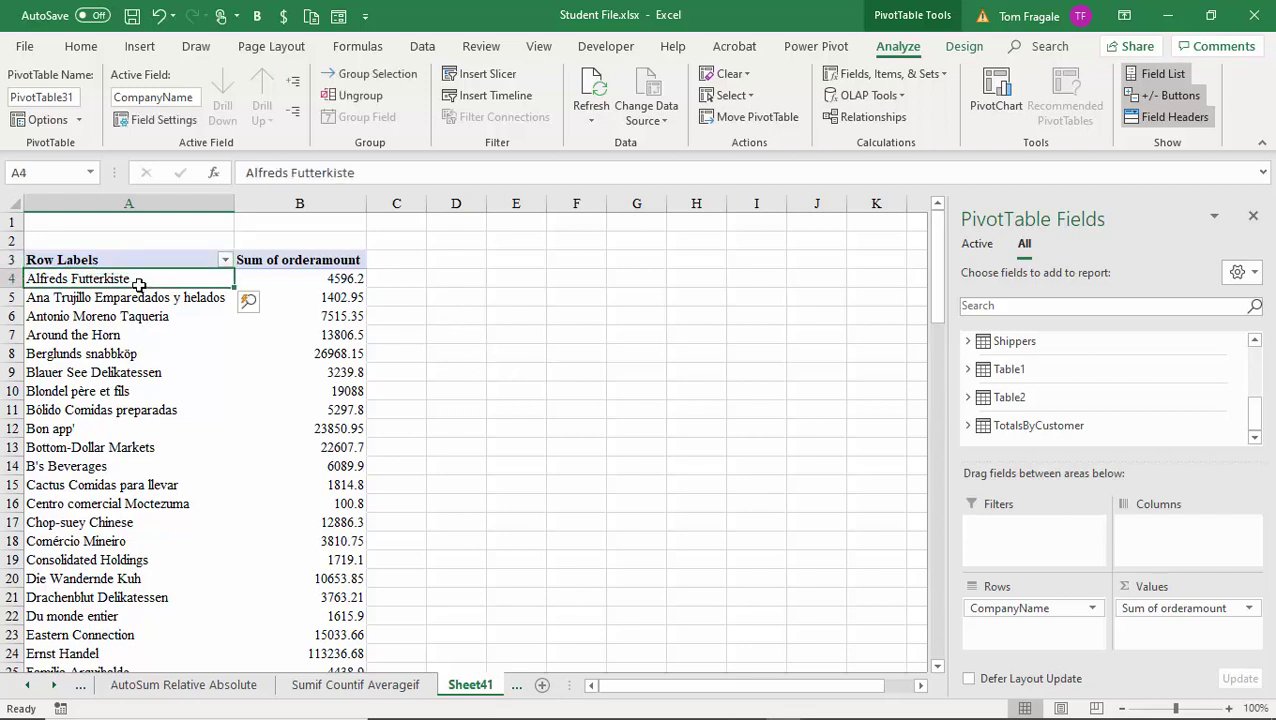
left_click(295, 279)
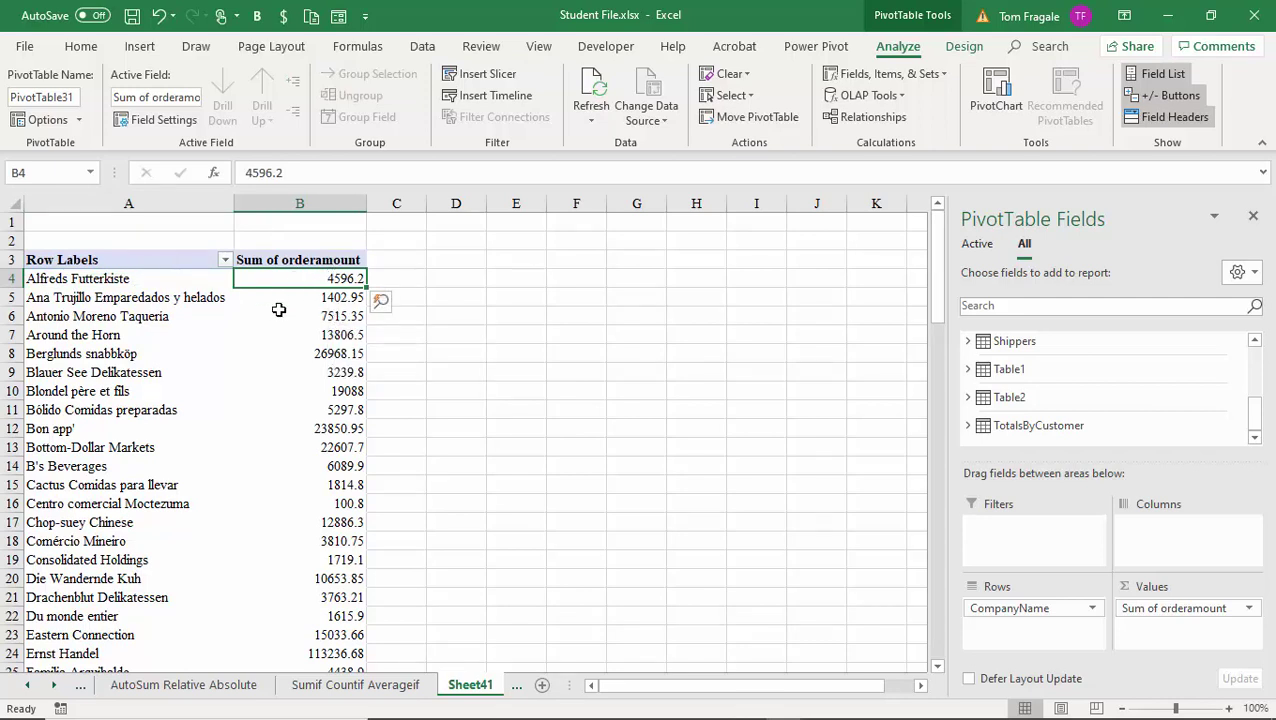
mouse_move(278, 310)
left_click_drag(1258, 425, 1266, 368)
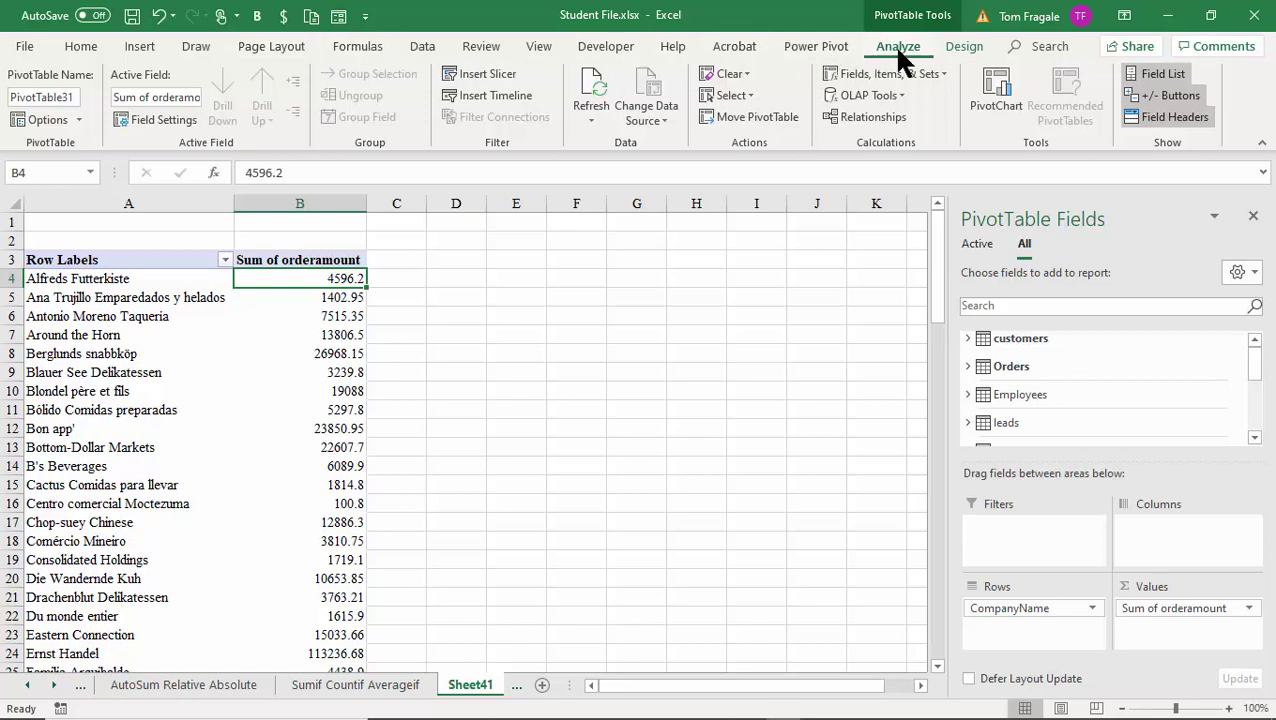
left_click(490, 78)
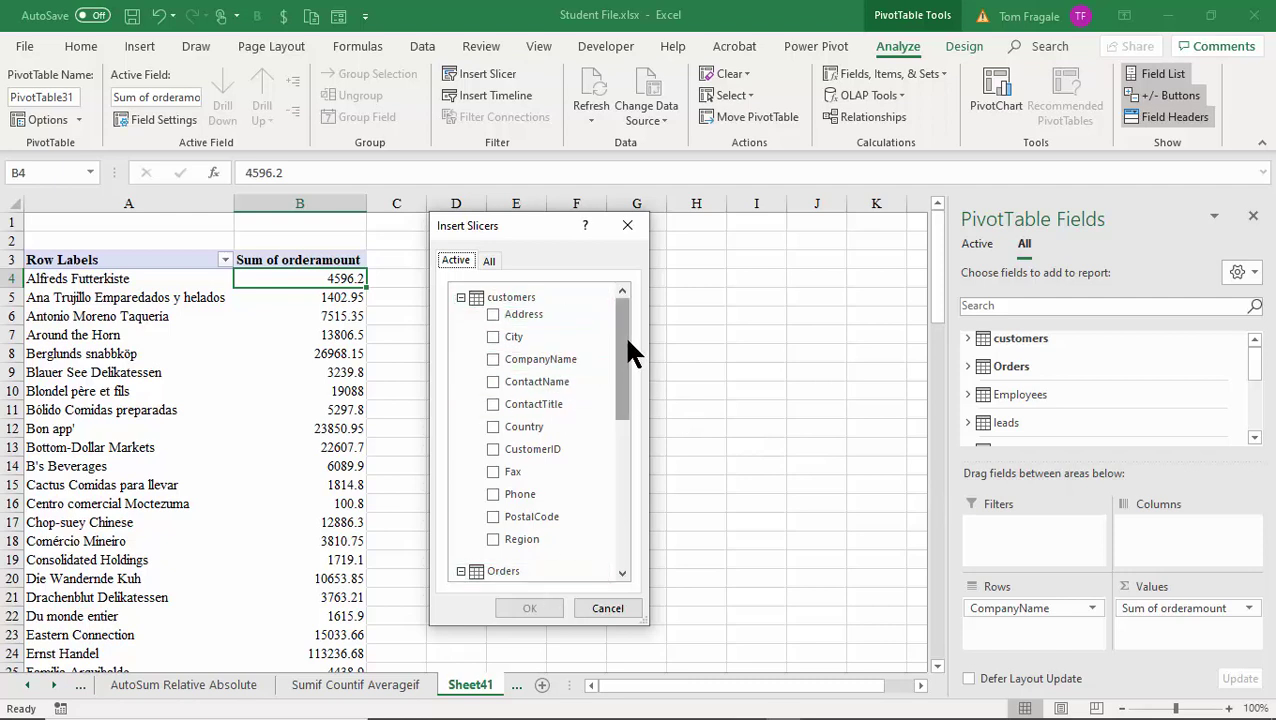
left_click_drag(627, 343, 633, 310)
left_click(490, 261)
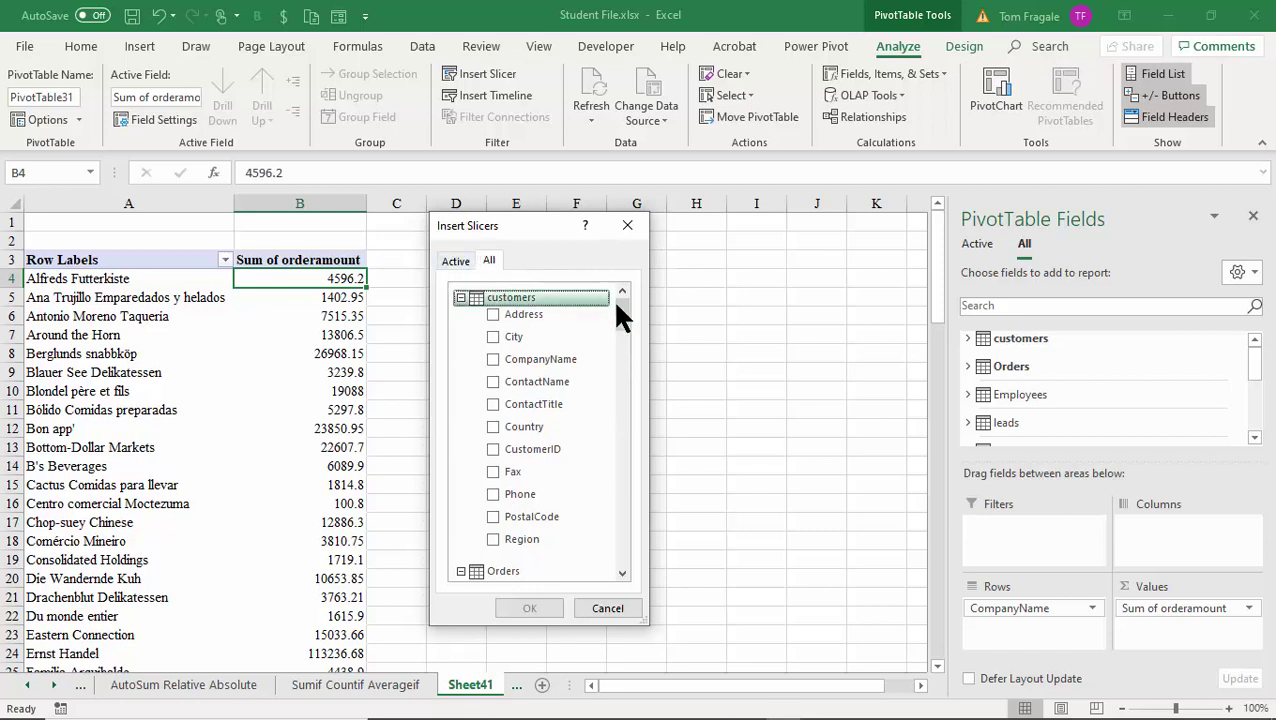
left_click_drag(620, 305, 612, 380)
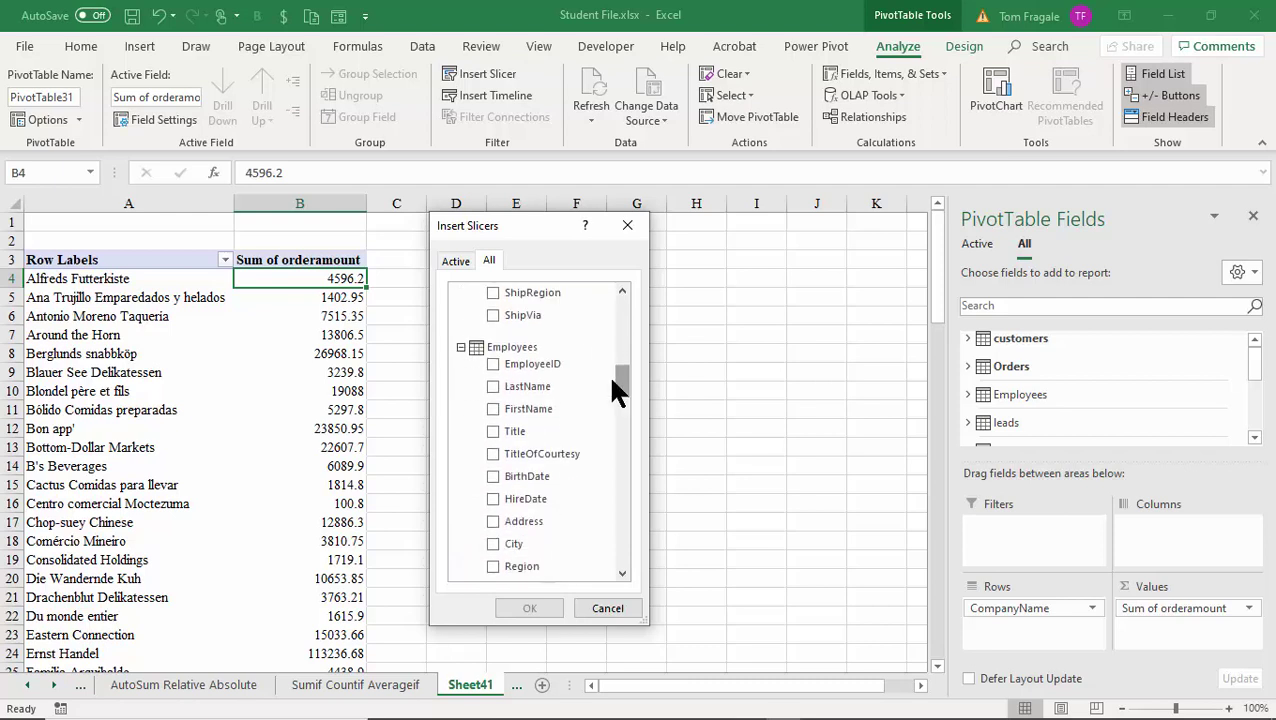
left_click(495, 387)
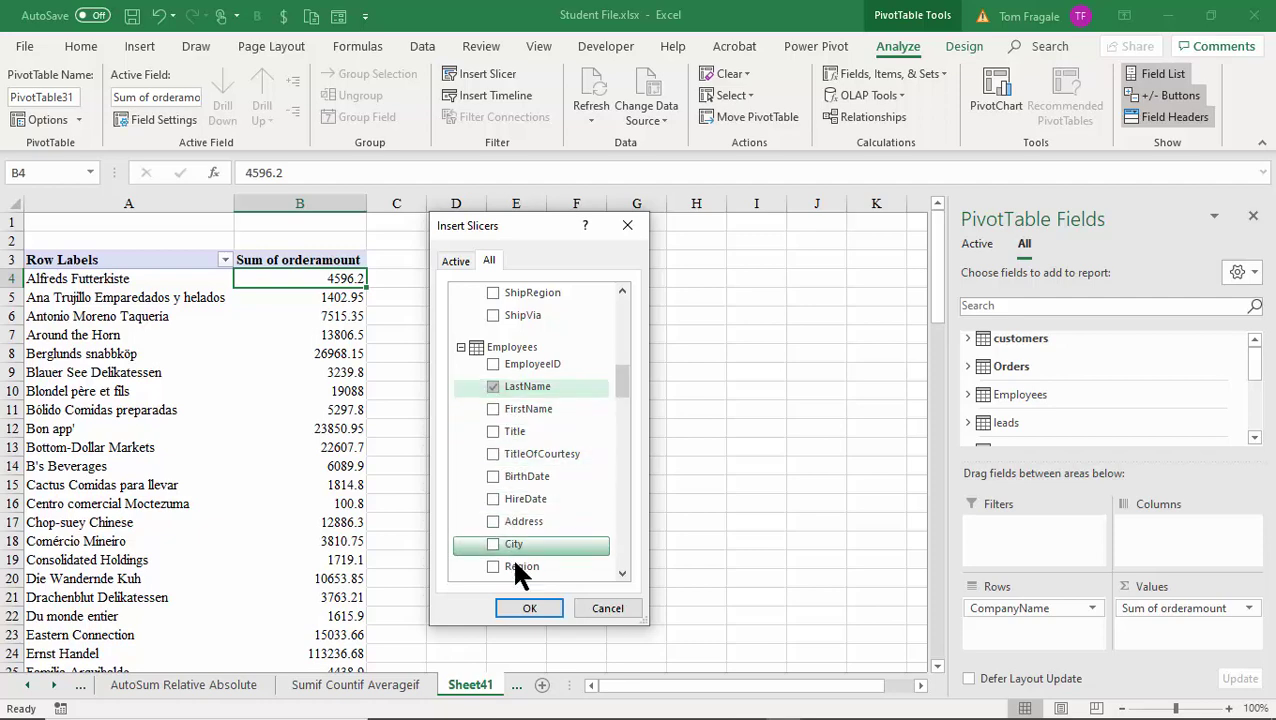
left_click(529, 609)
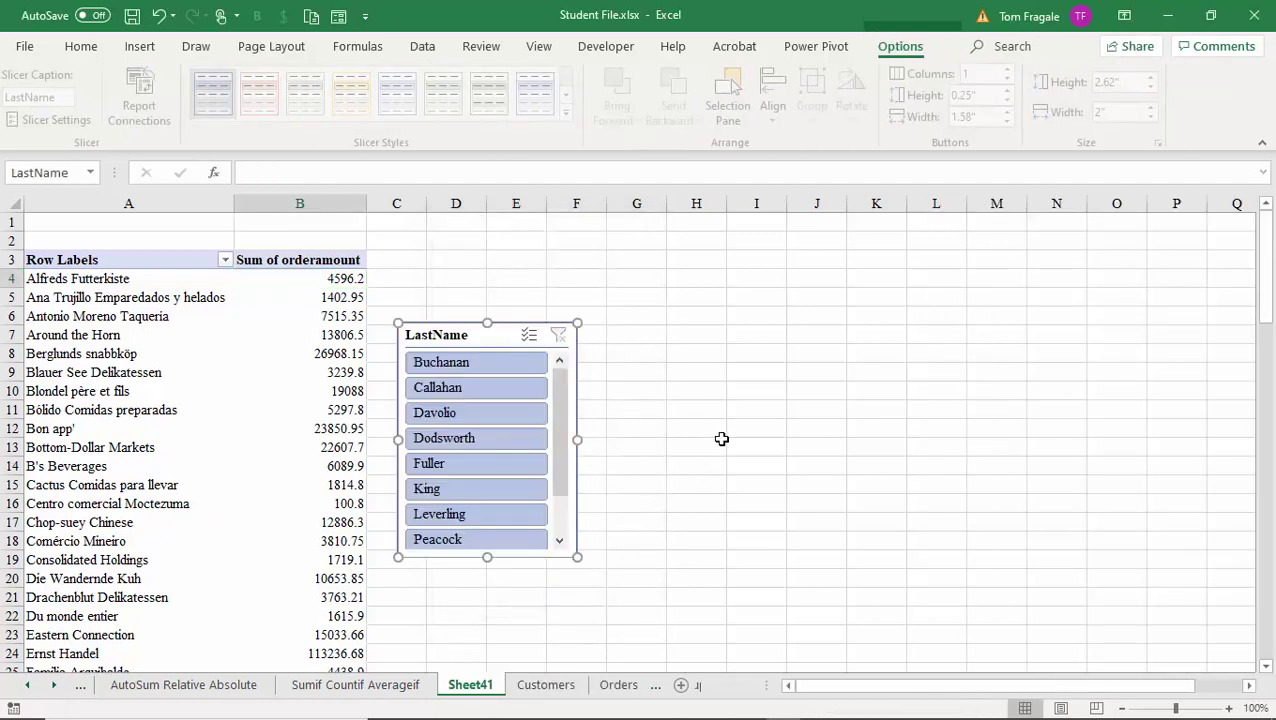
left_click_drag(470, 336, 594, 302)
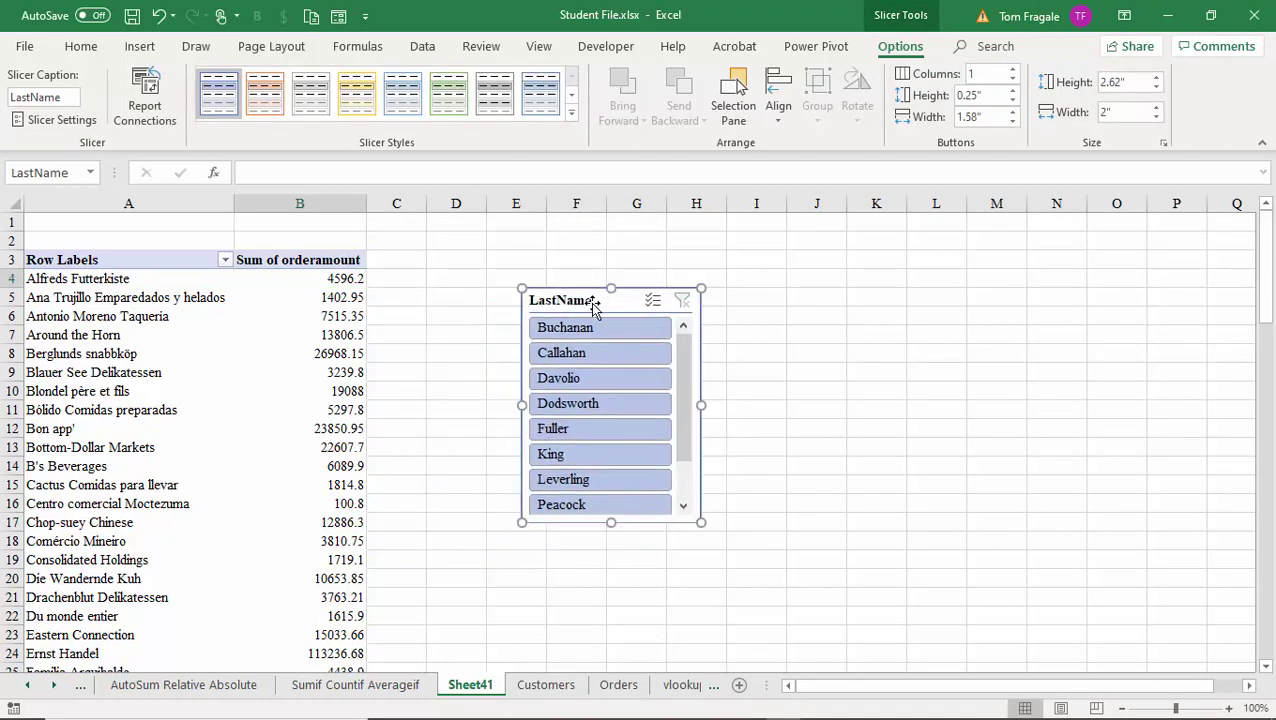
Try filtering the PivotTable by different employees in the LastName slicer, and clear the slicer's filter.
left_click(578, 352)
left_click(572, 382)
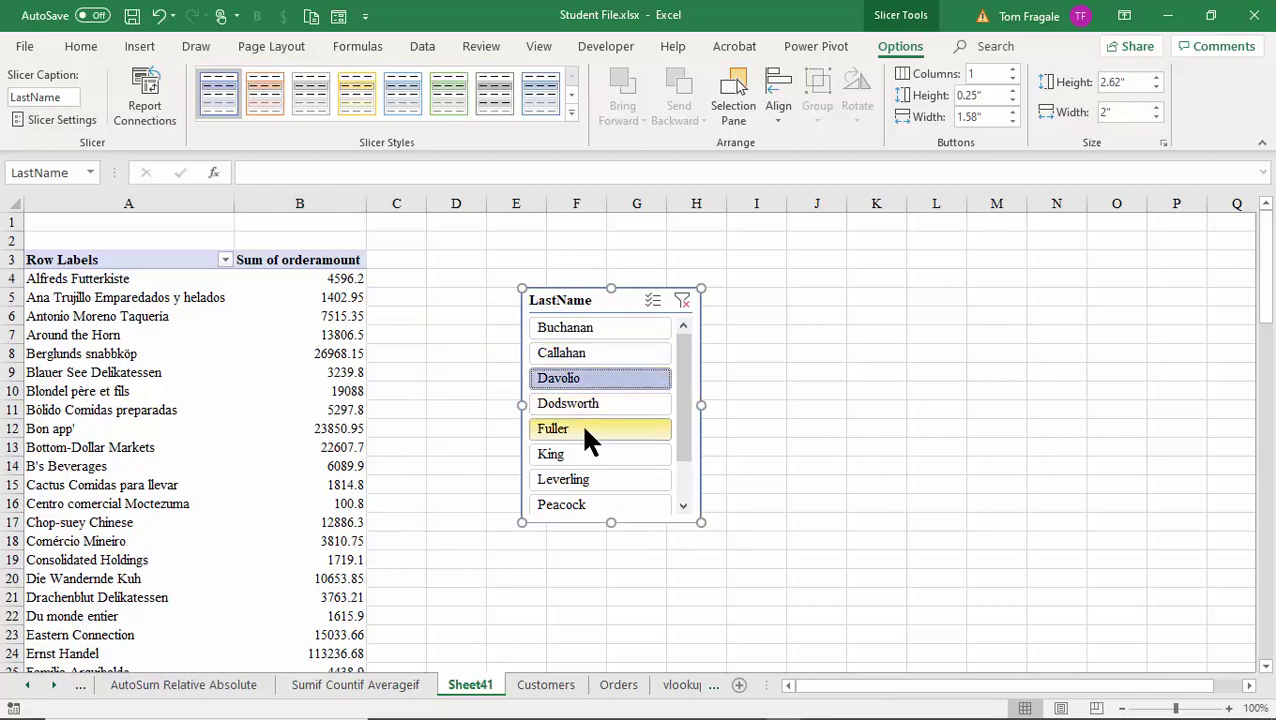
left_click(582, 428)
left_click(570, 405)
left_click(572, 352)
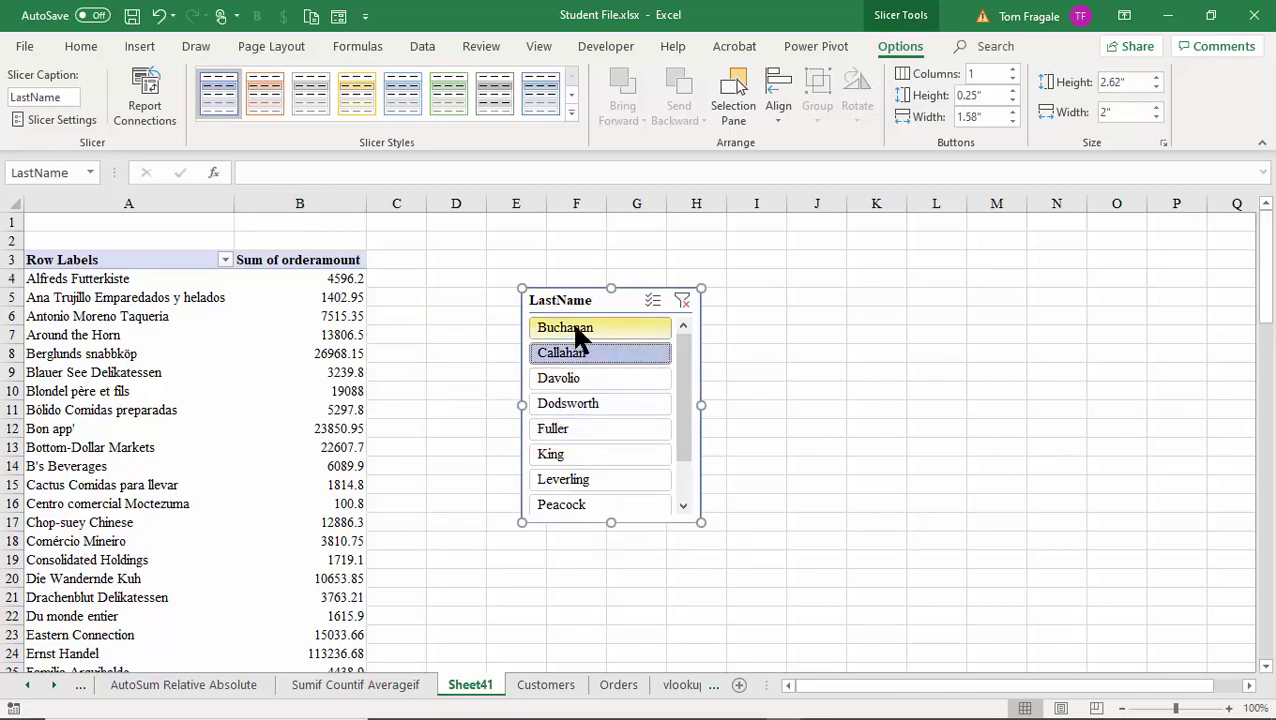
left_click(558, 327)
left_click(299, 317)
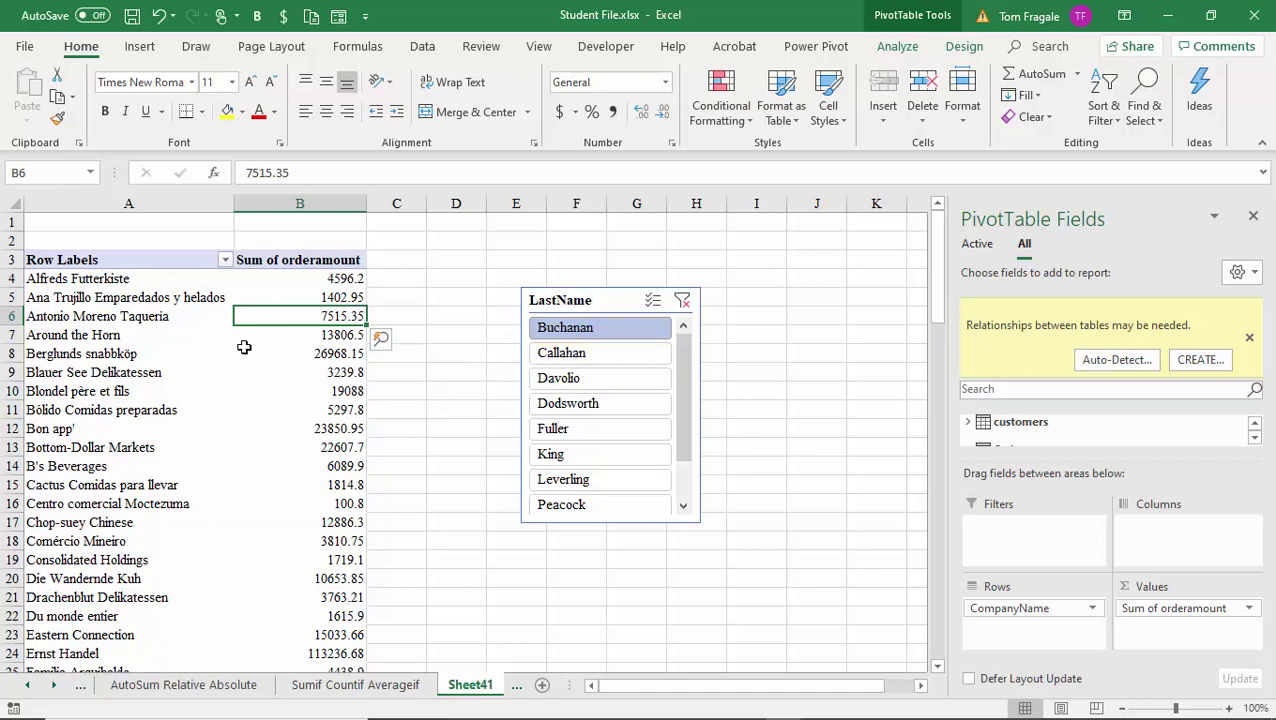
left_click(682, 300)
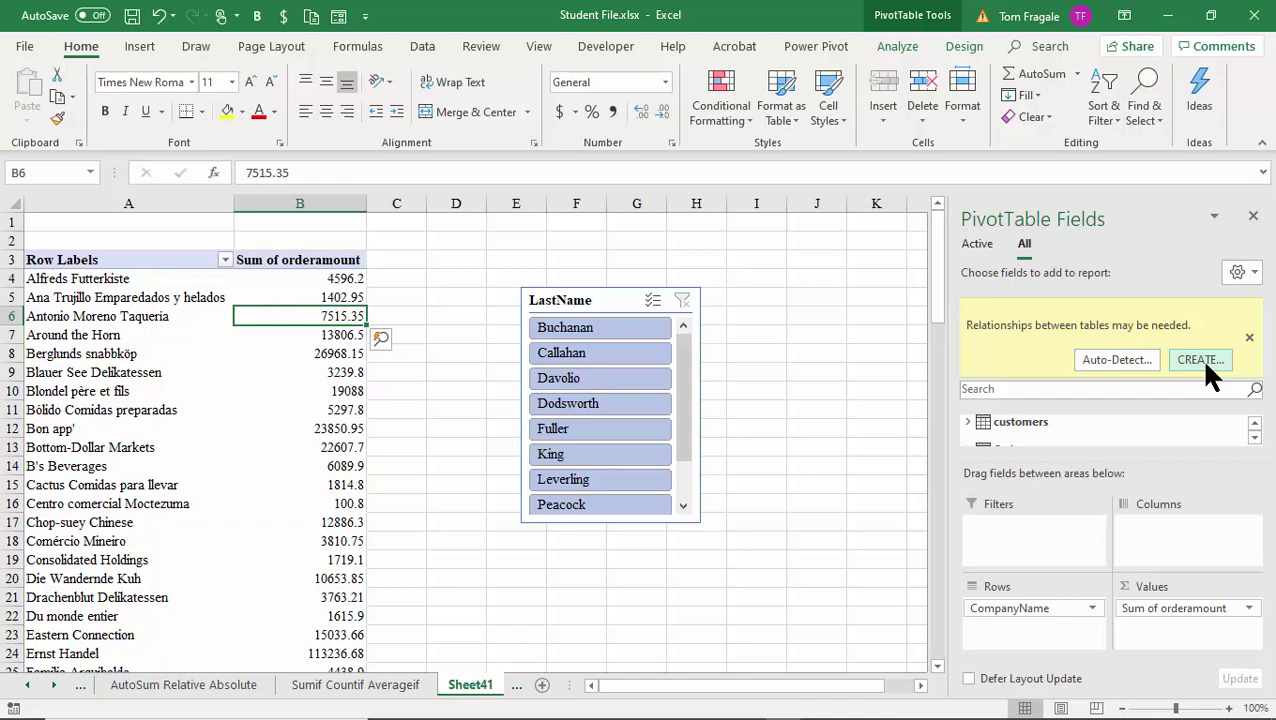
Create a relationship from the Orders table's EmployeeID column to the EmployeeID column of the Employees table.
left_click(1201, 360)
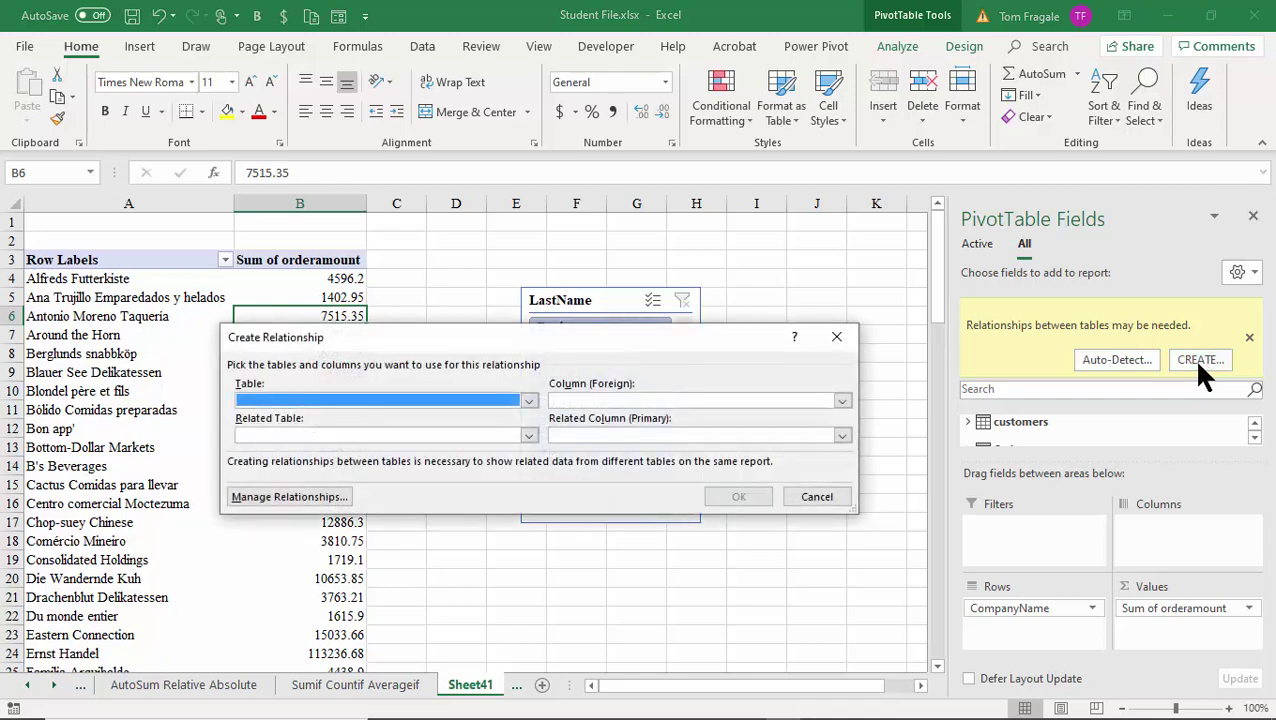
left_click(528, 400)
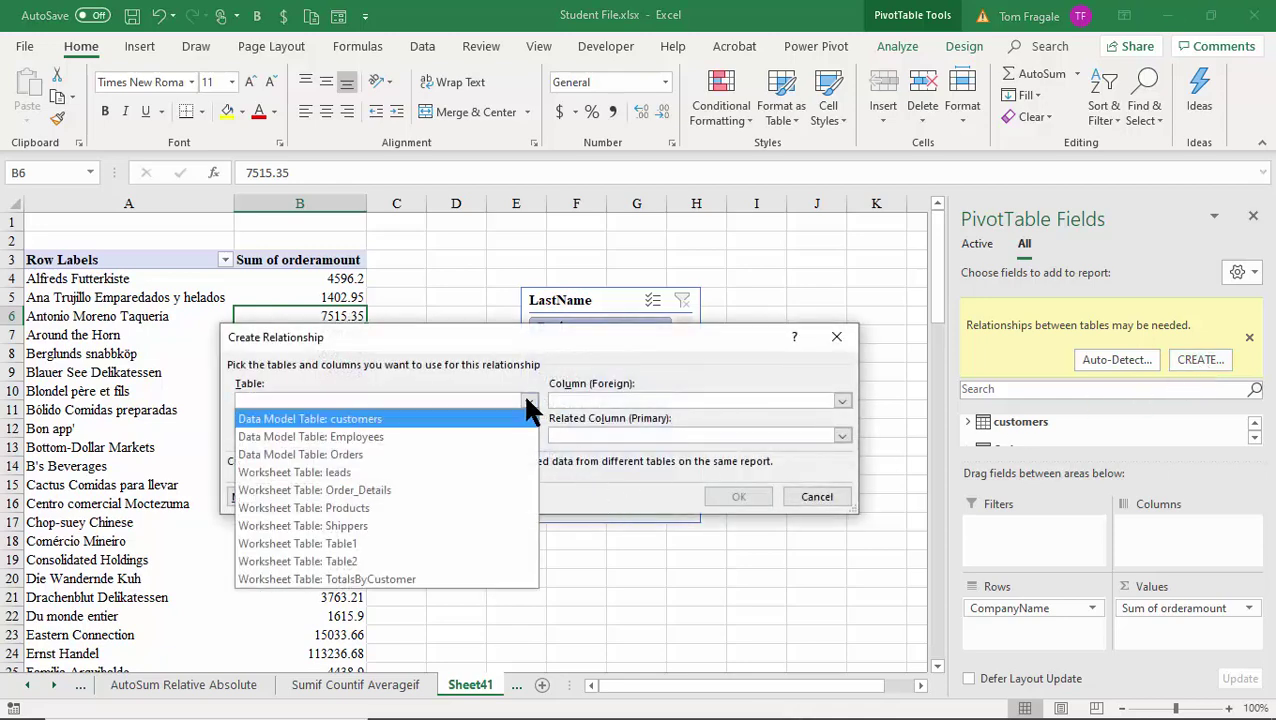
left_click(391, 452)
left_click(842, 400)
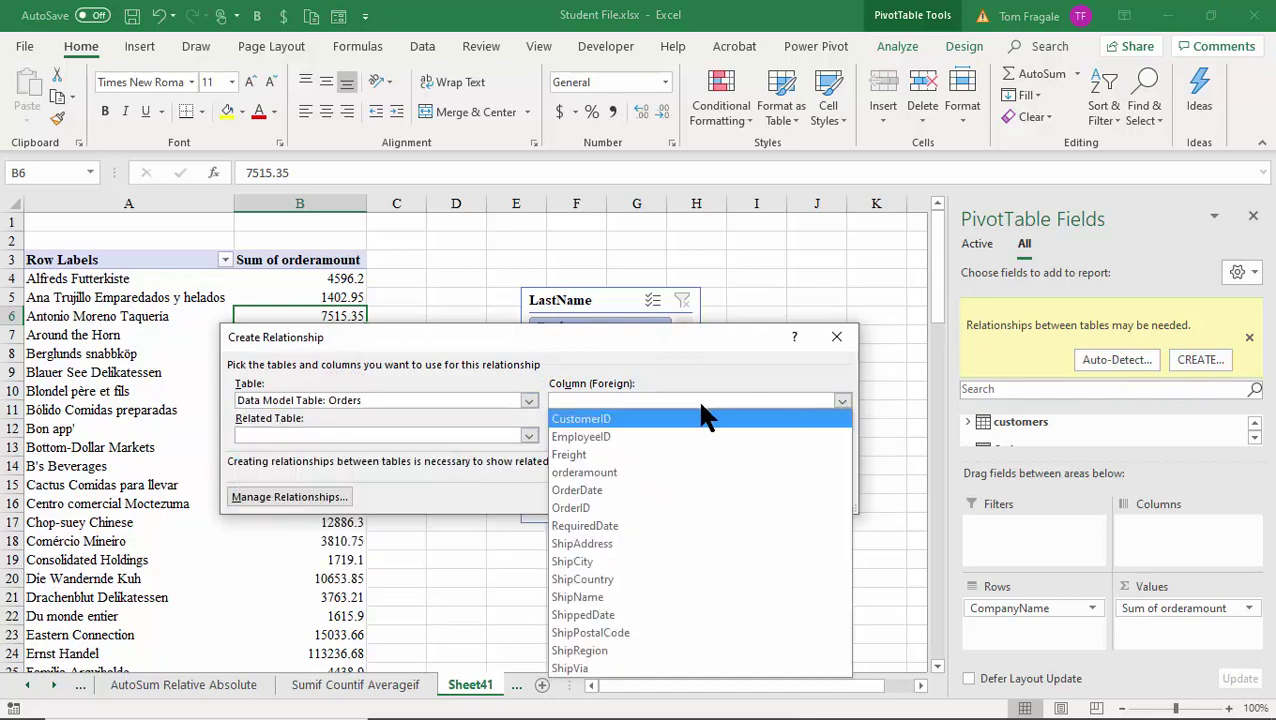
left_click(607, 436)
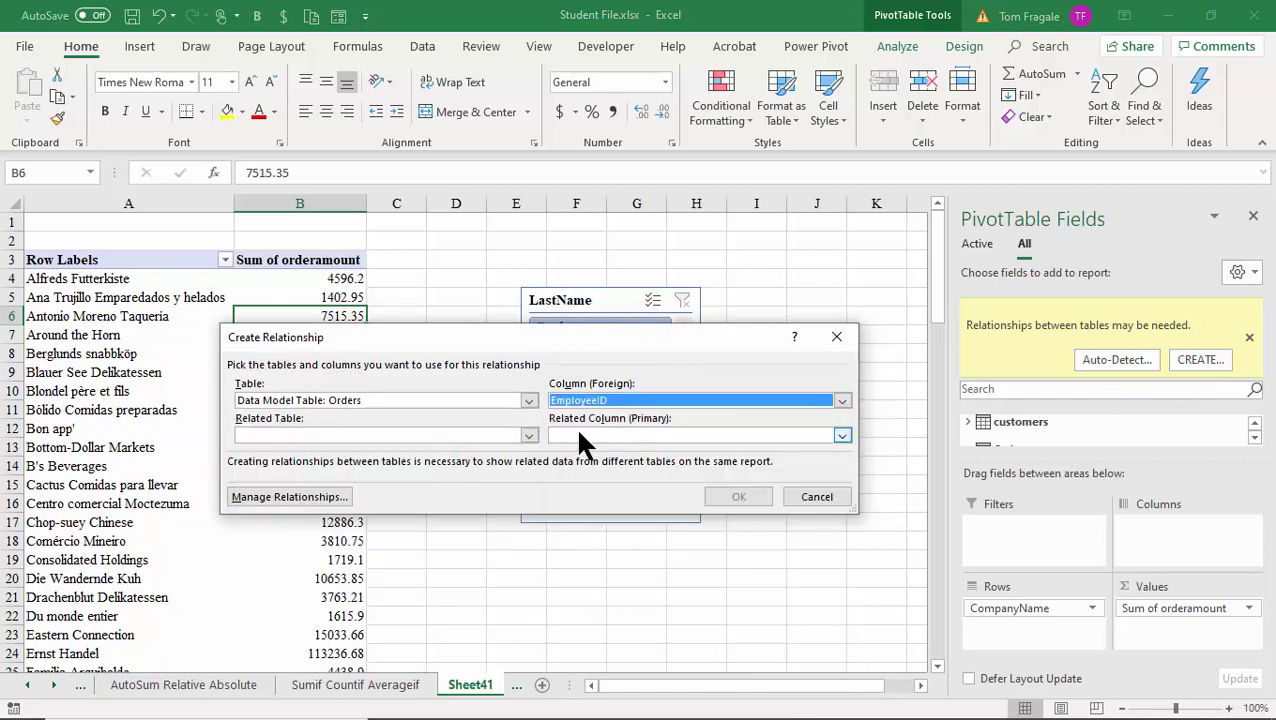
left_click(528, 435)
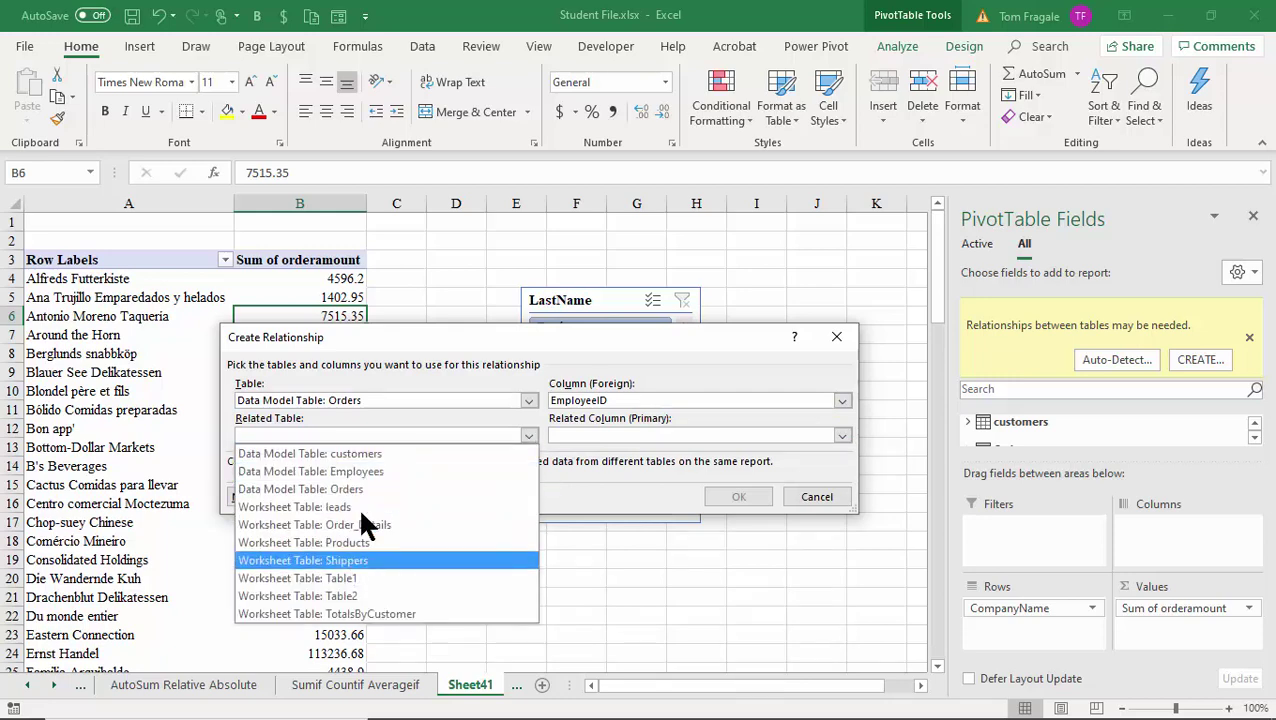
left_click(372, 471)
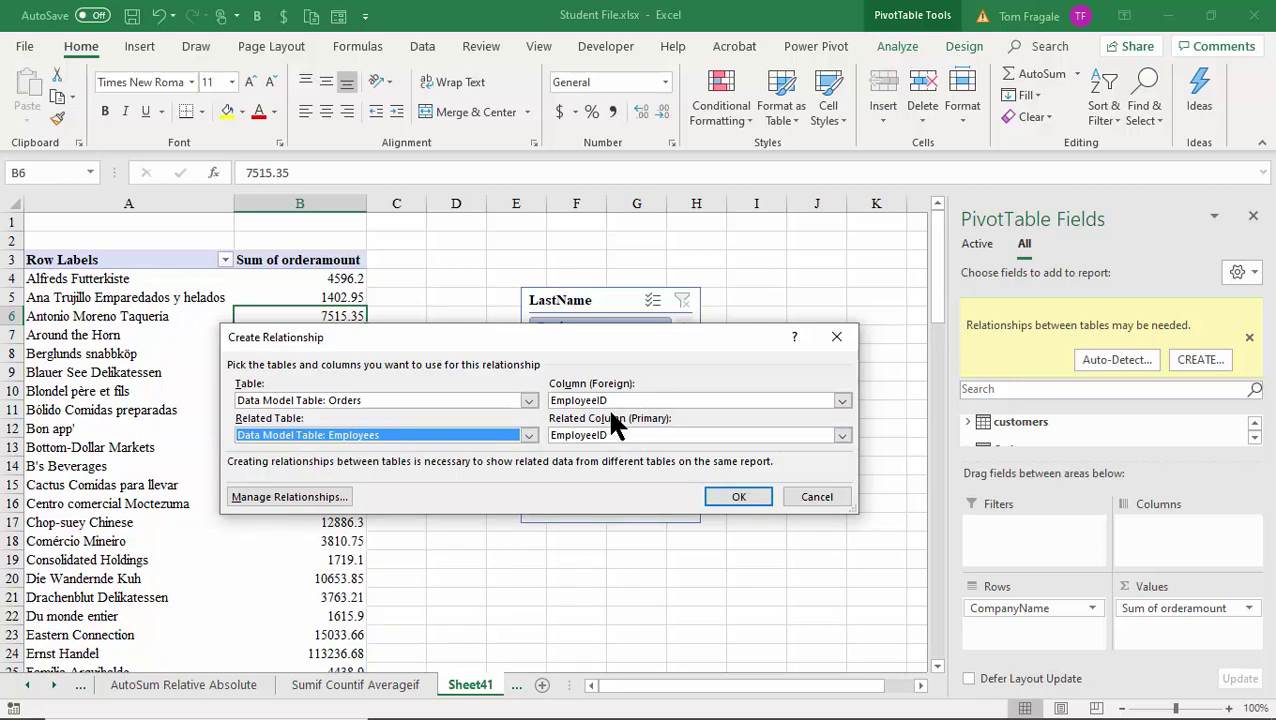
left_click(749, 488)
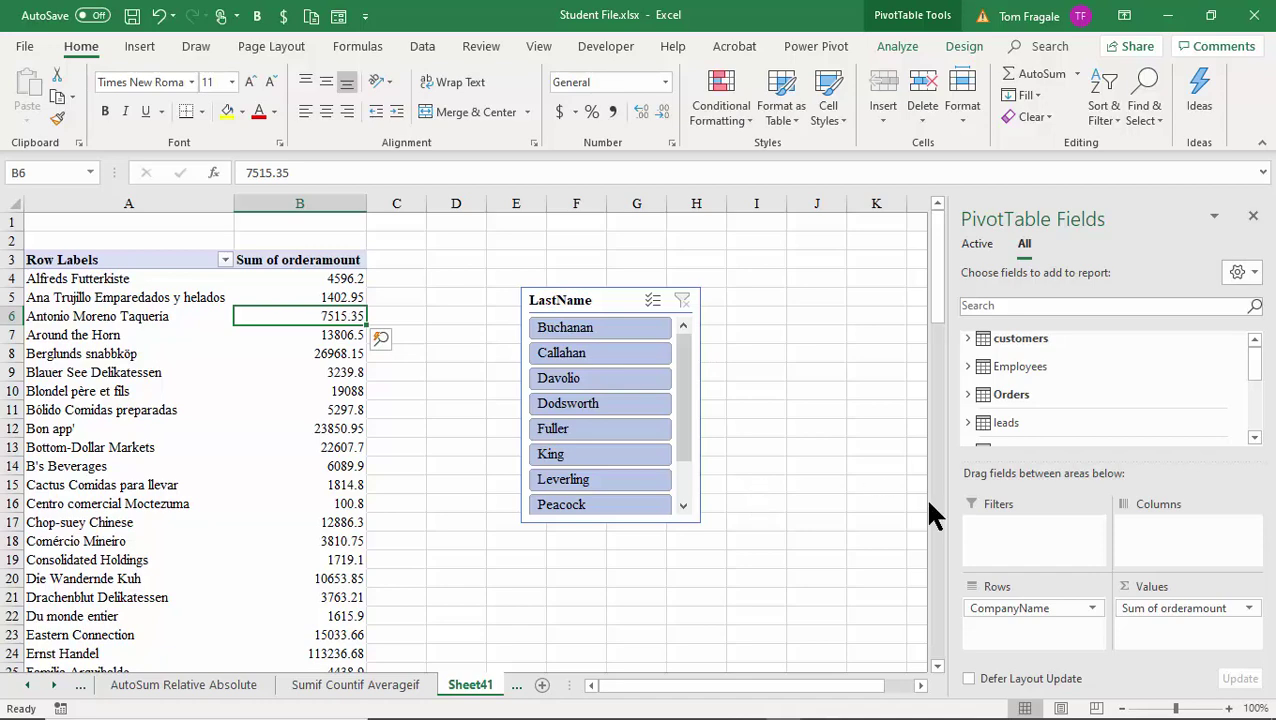
Move the LastName slicer closer to the PivotTable and filter by one employee at a time, ending on the fifth listed name.
left_click_drag(544, 298, 484, 239)
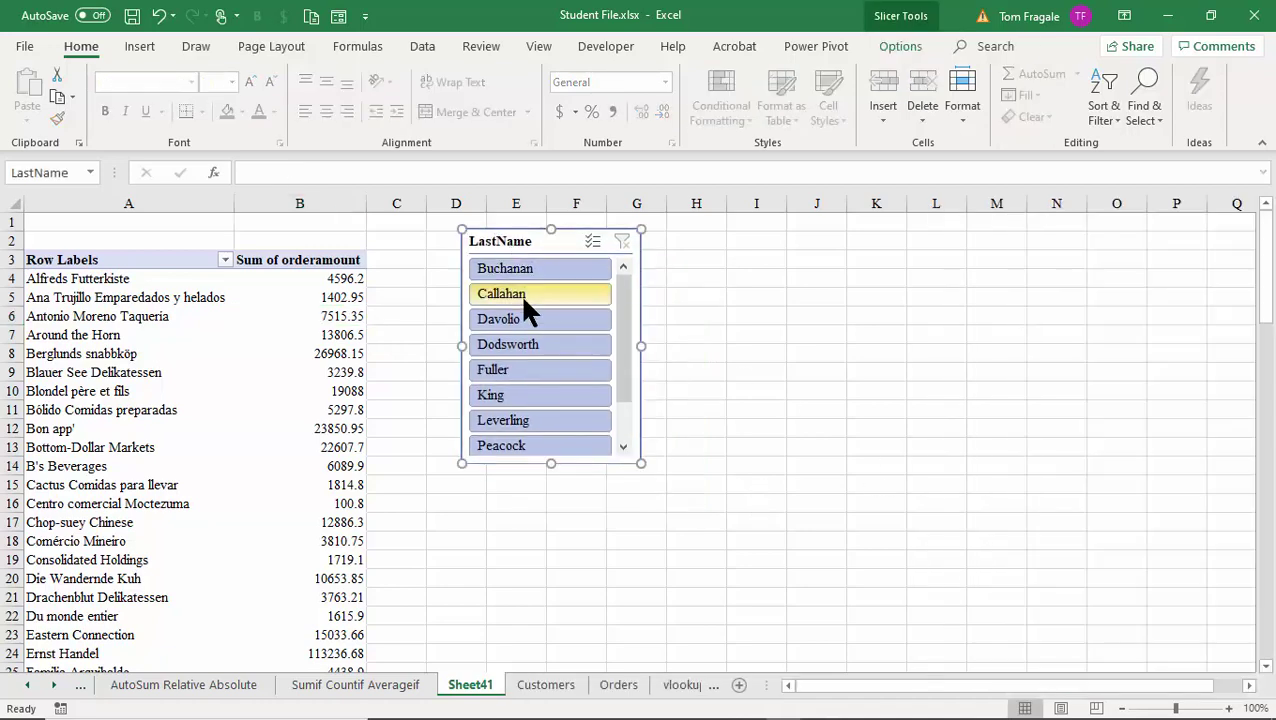
left_click(522, 320)
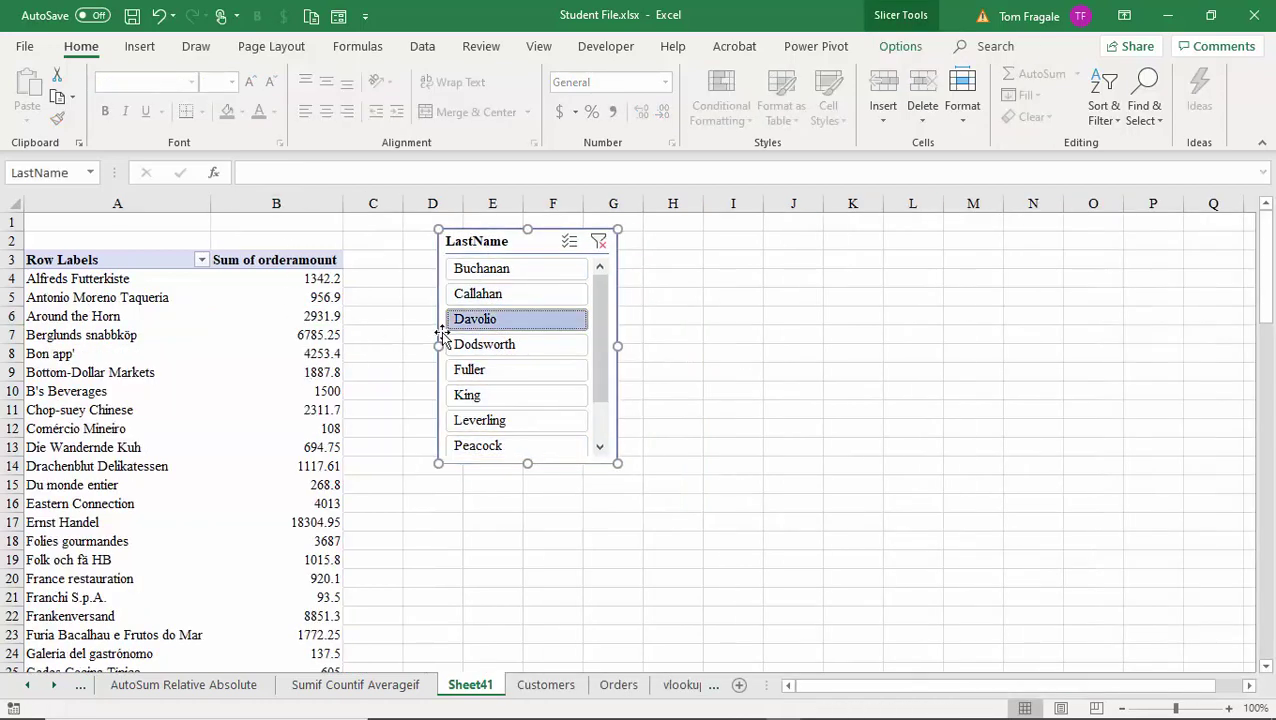
left_click(497, 350)
left_click(495, 368)
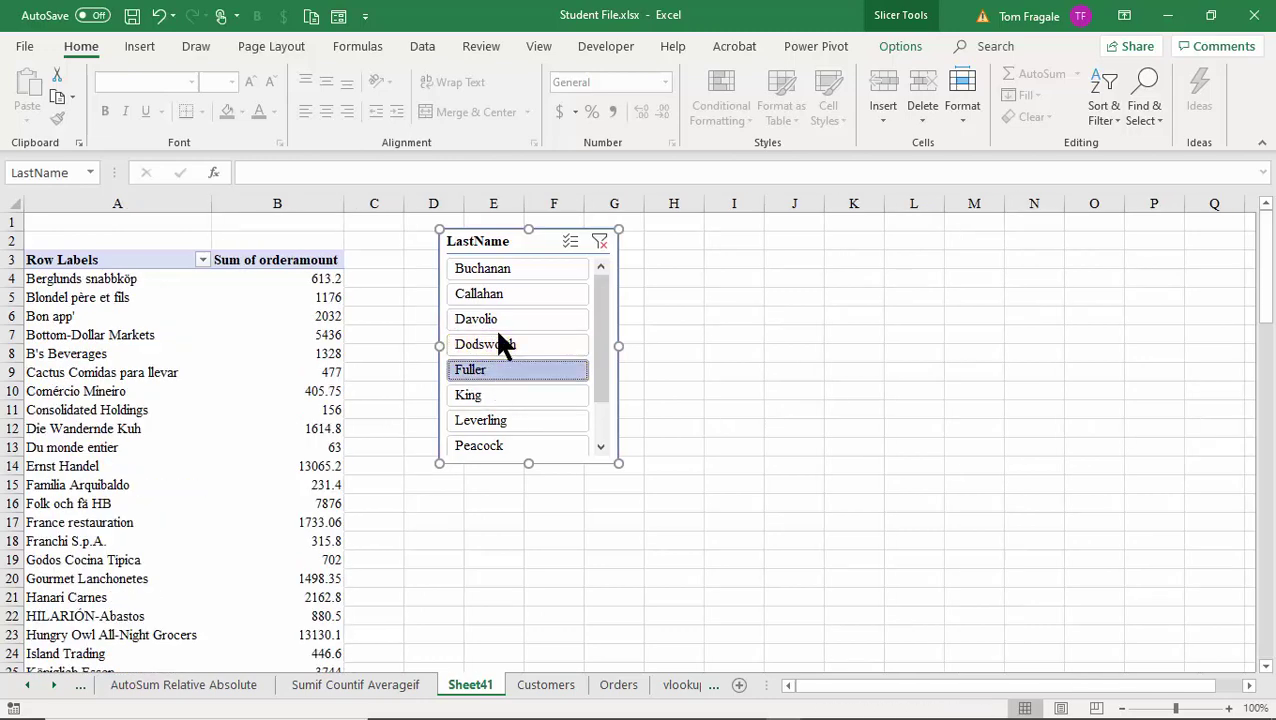
left_click(497, 297)
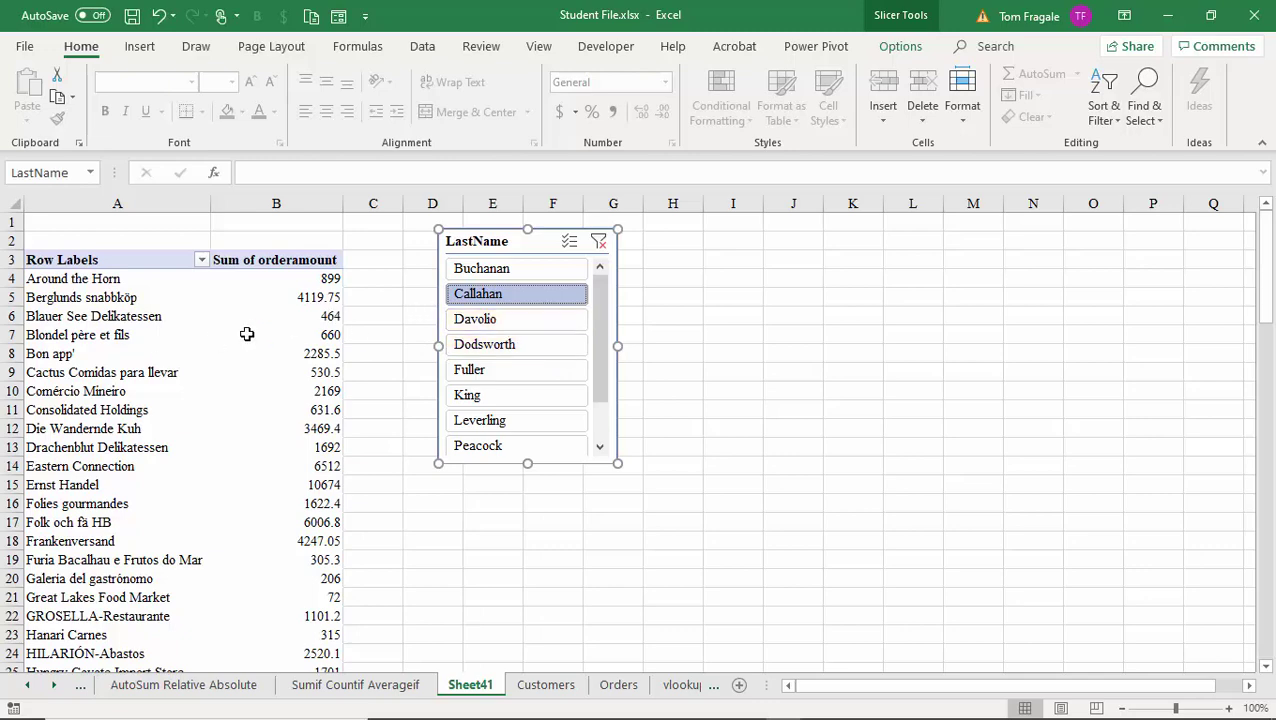
left_click(478, 344)
left_click(491, 396)
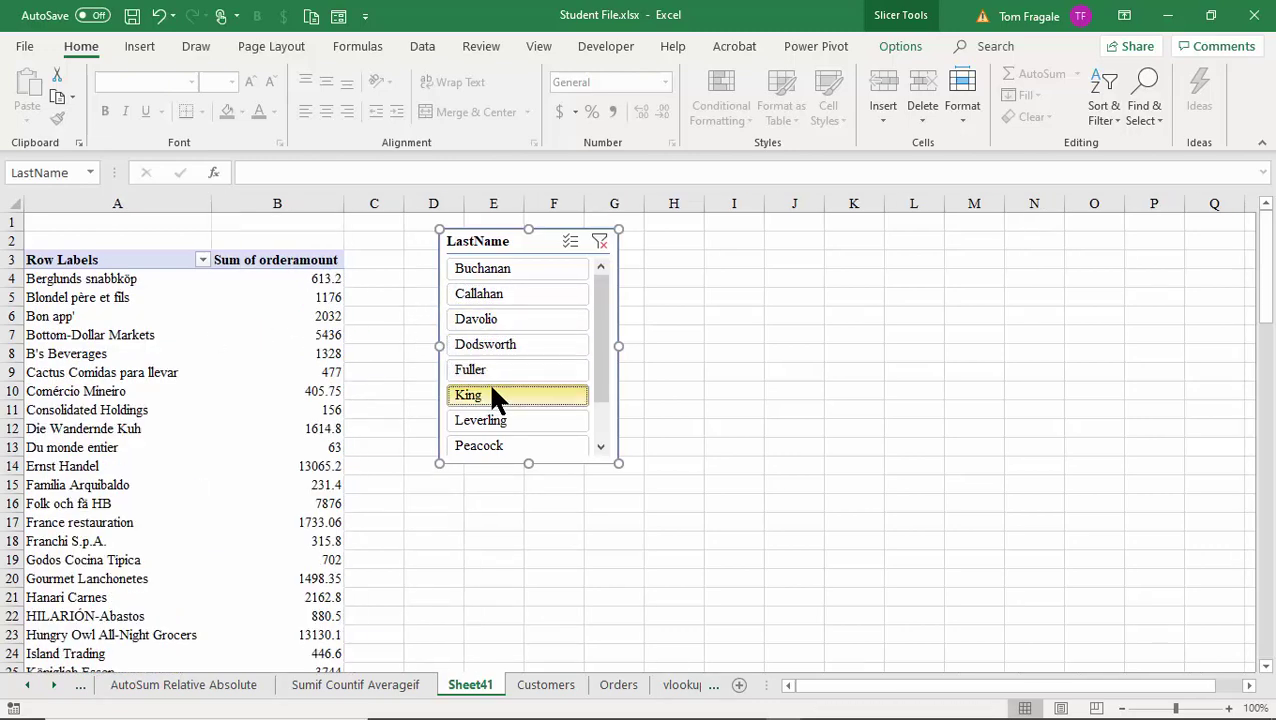
left_click(495, 418)
left_click(502, 369)
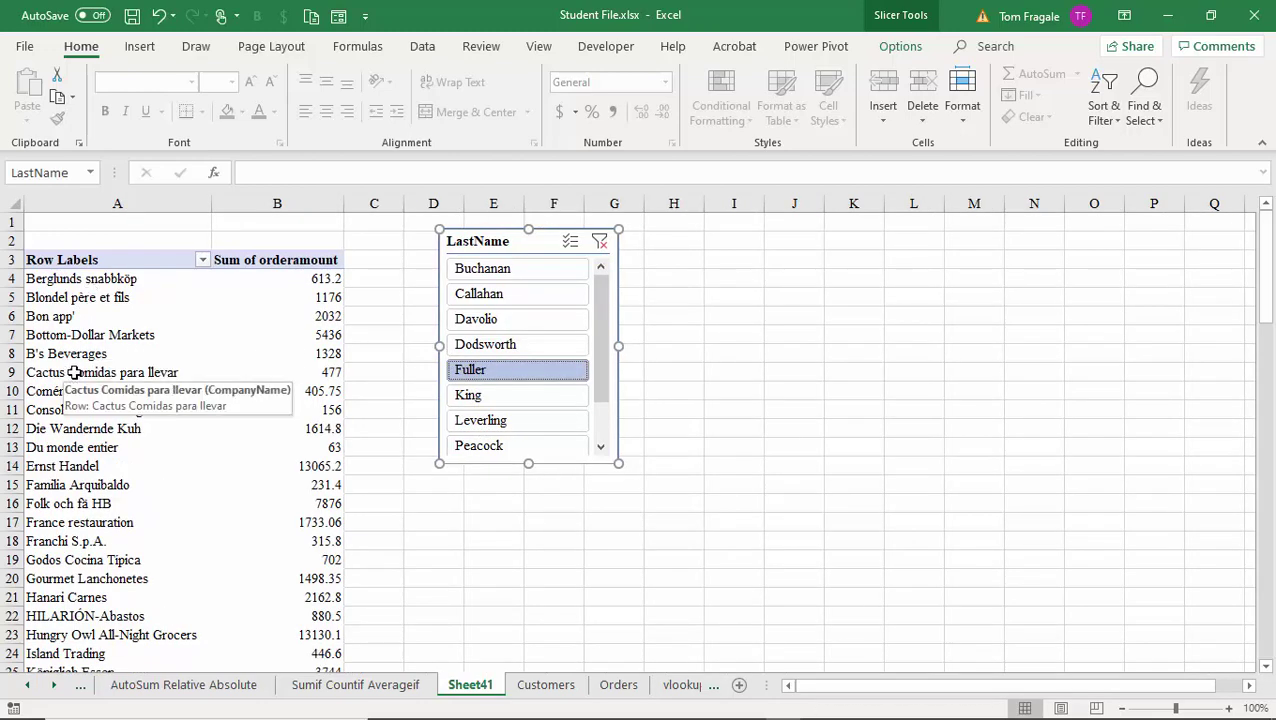
Try filtering the PivotTable by single employees in the LastName slicer, ending with the fourth and fifth listed names selected together.
left_click(285, 314)
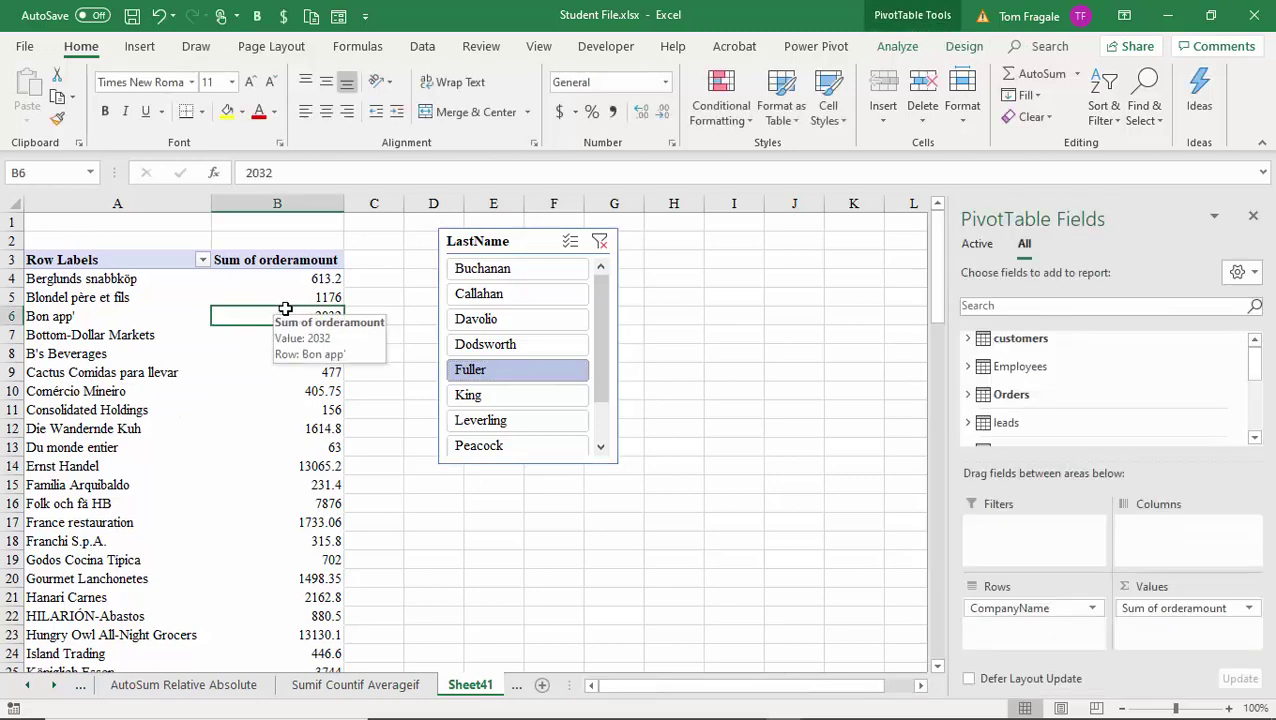
left_click(487, 294)
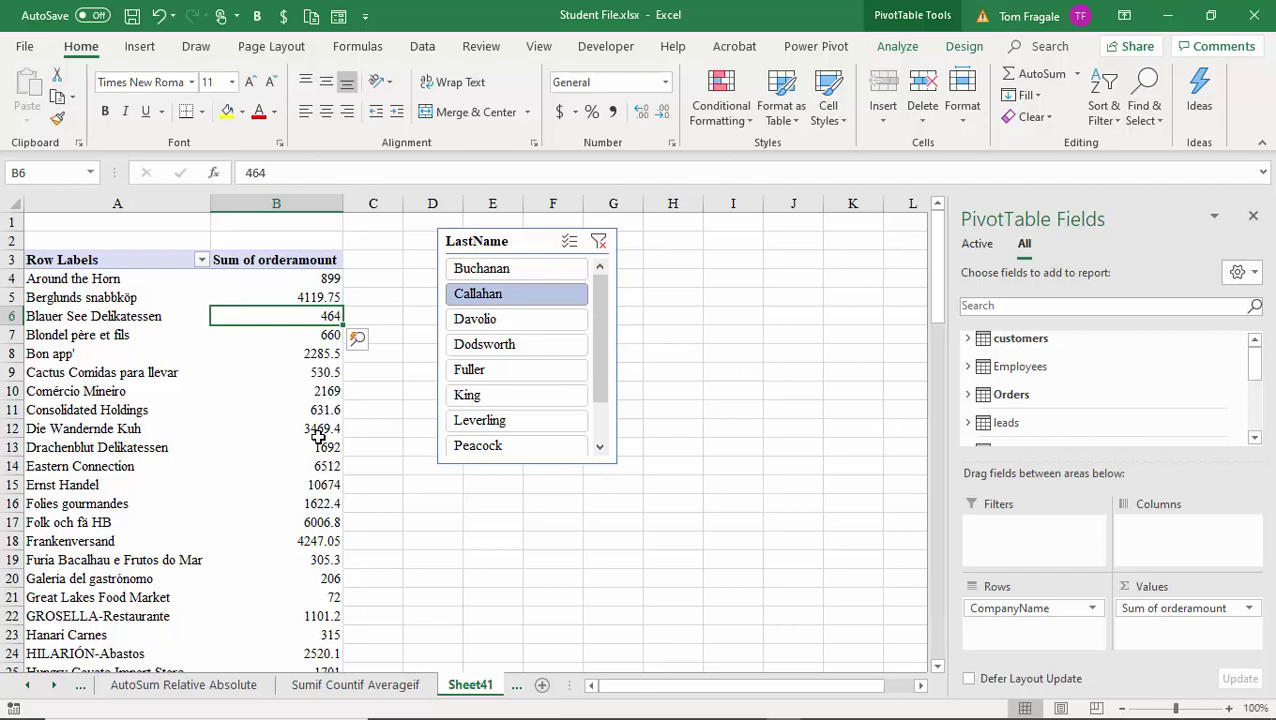
left_click(604, 305)
left_click(526, 390)
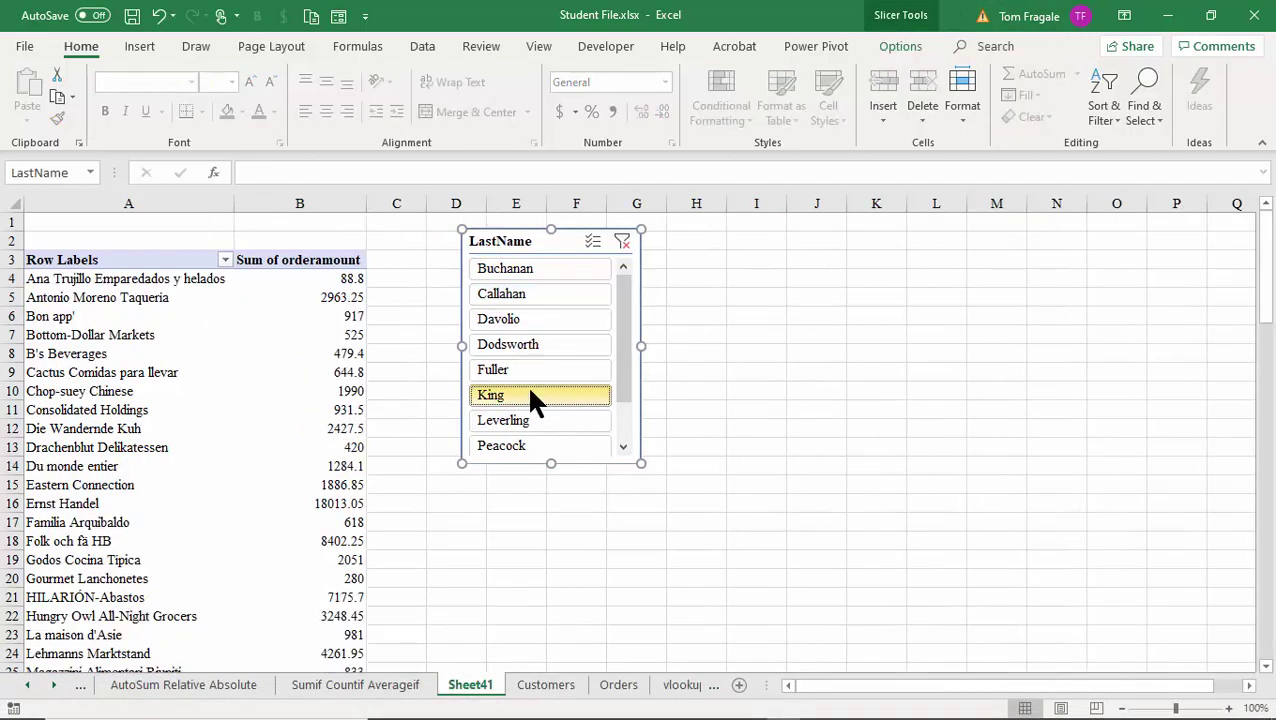
left_click(532, 366)
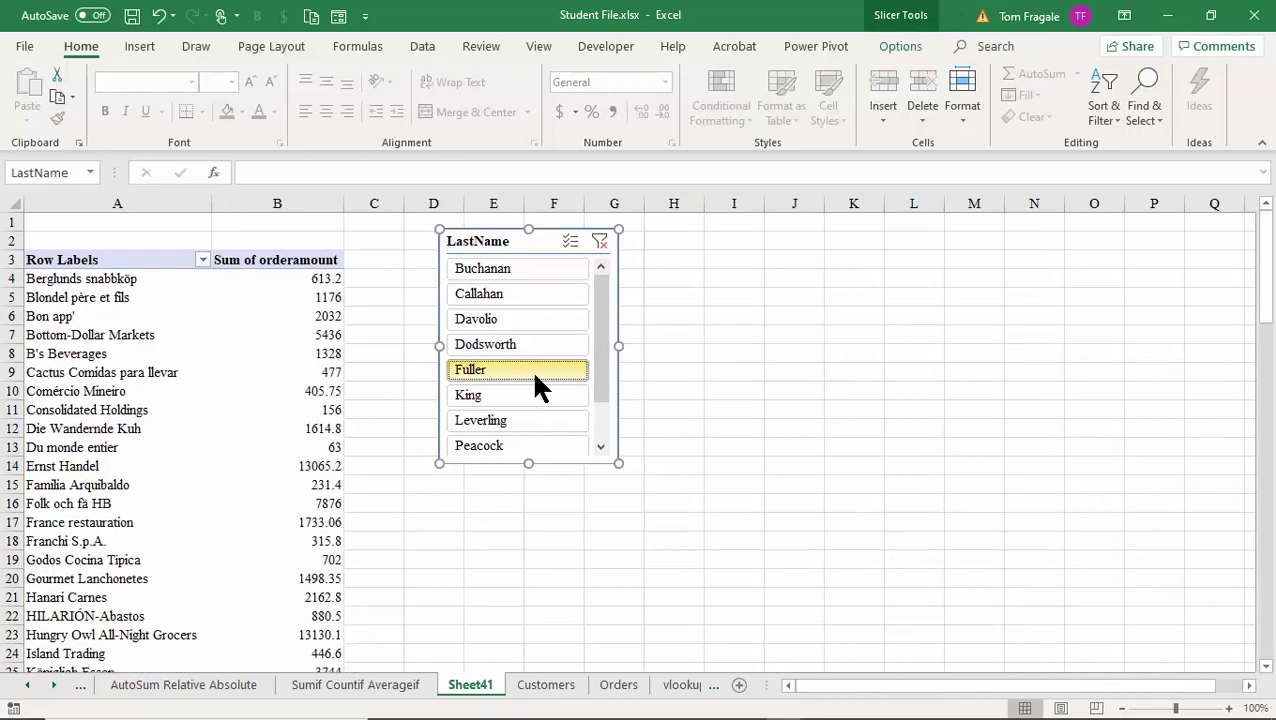
left_click(532, 344, "ctrl")
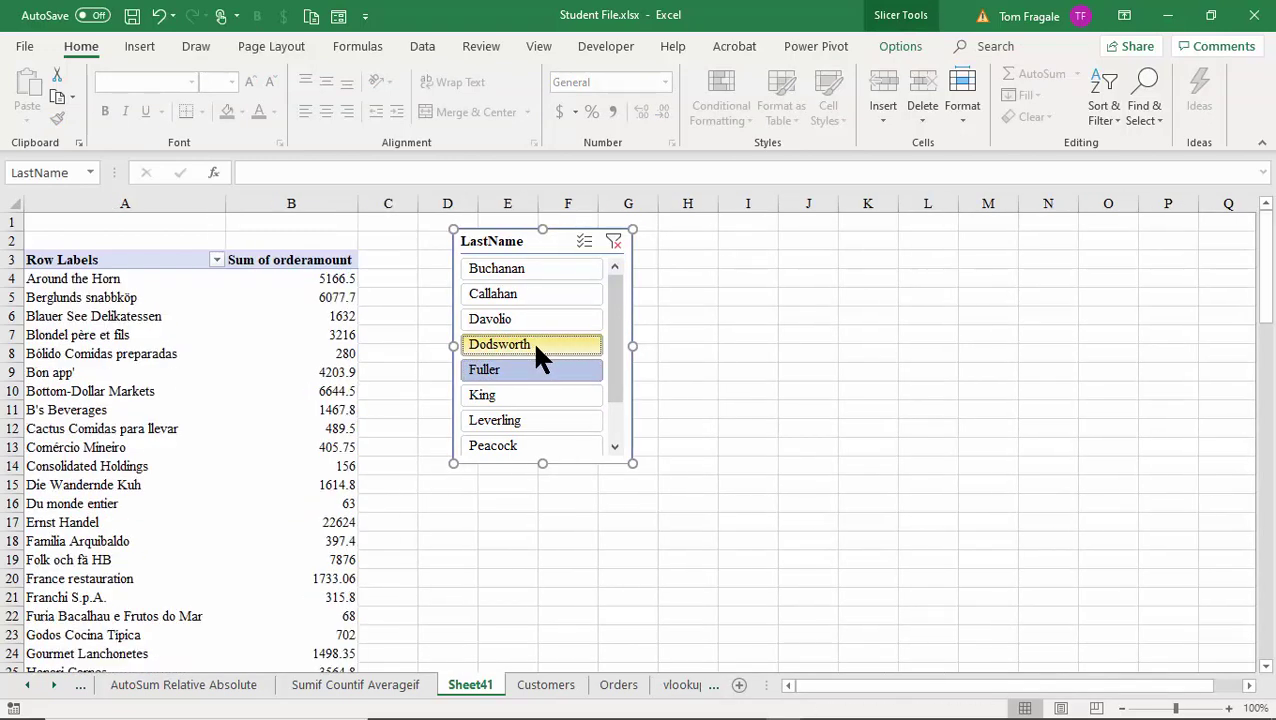
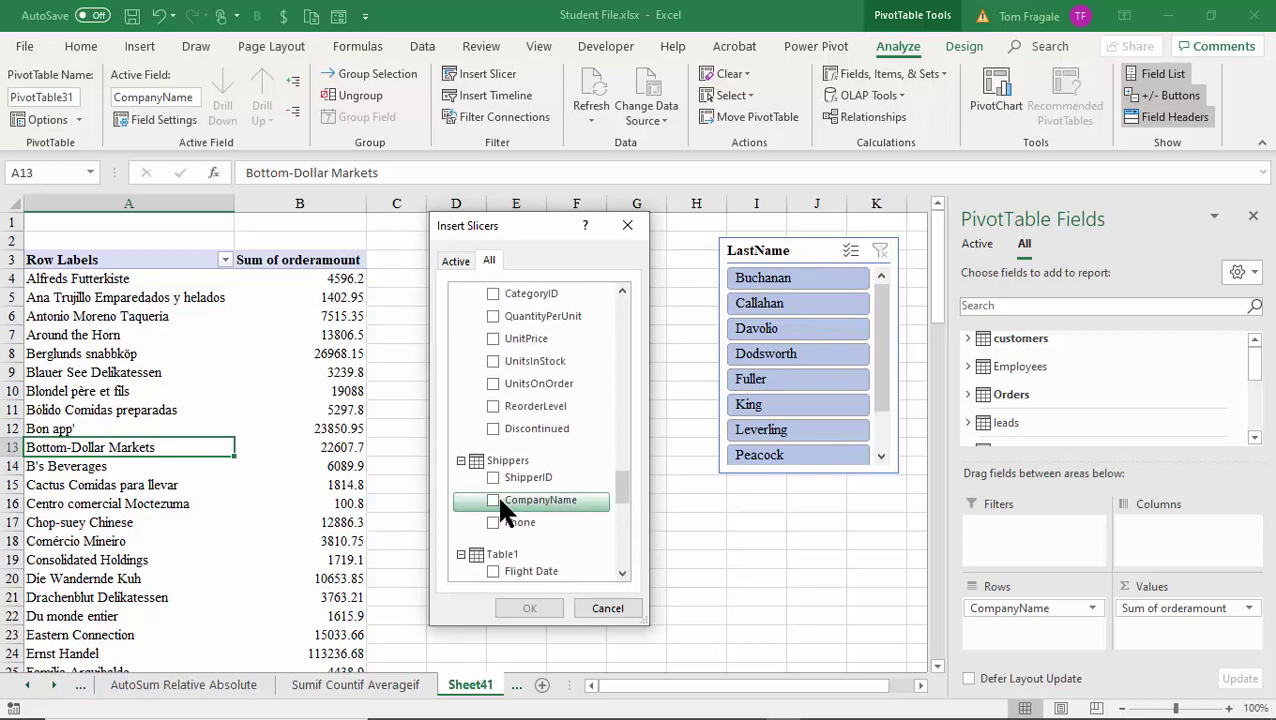
Insert a slicer for the CompanyName field of the Shippers table.
left_click(494, 497)
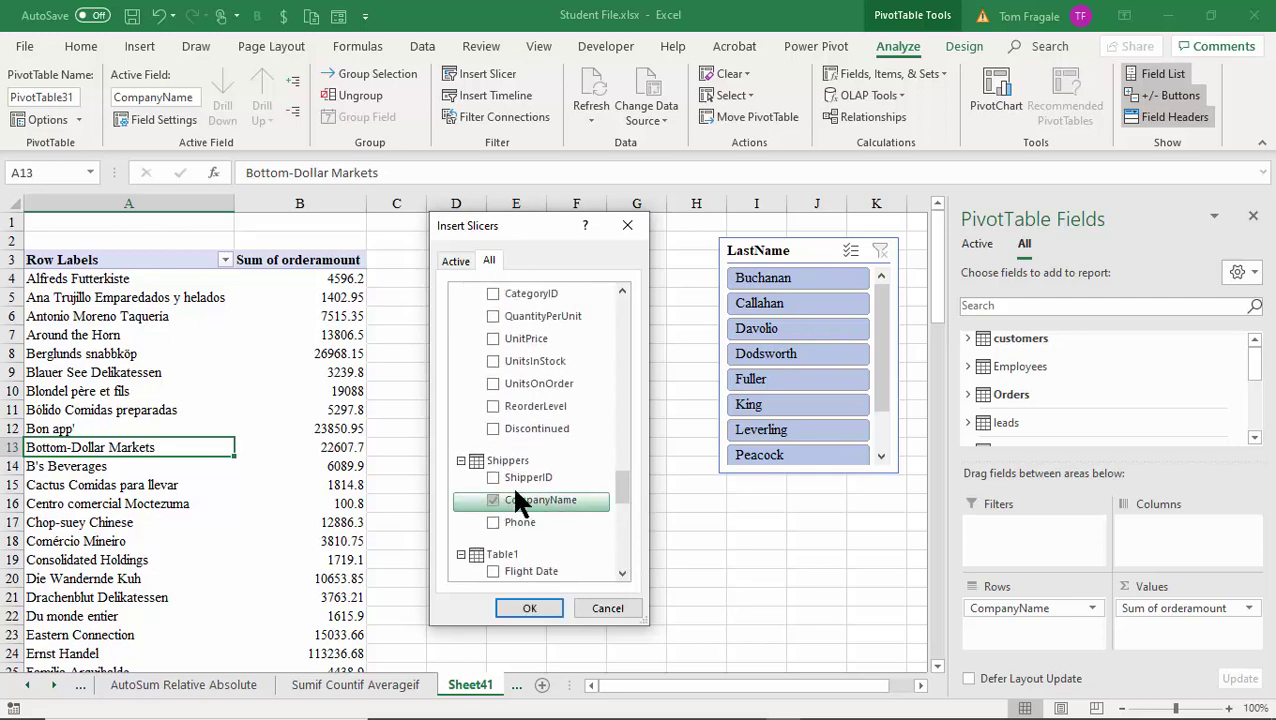
left_click(515, 609)
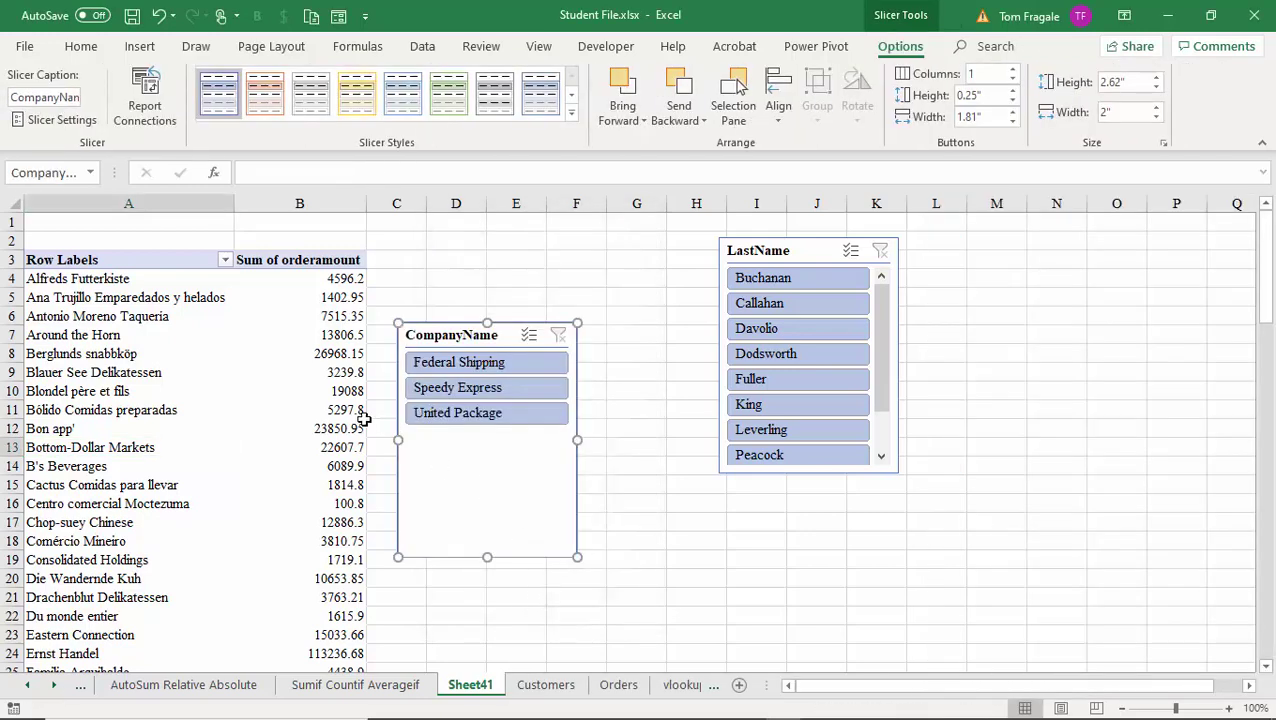
Create a relationship from the Orders table's ShipVia column to the ShipperID column of the Shippers table.
left_click(300, 388)
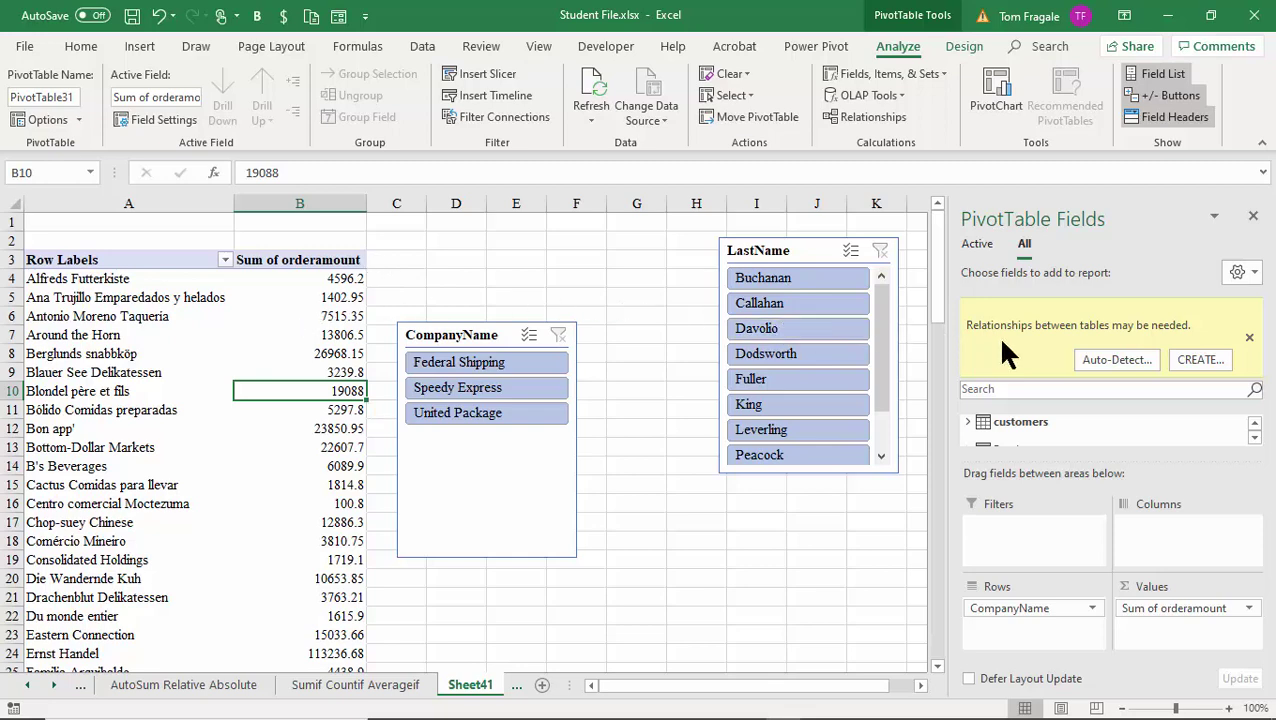
left_click(1195, 362)
left_click(528, 401)
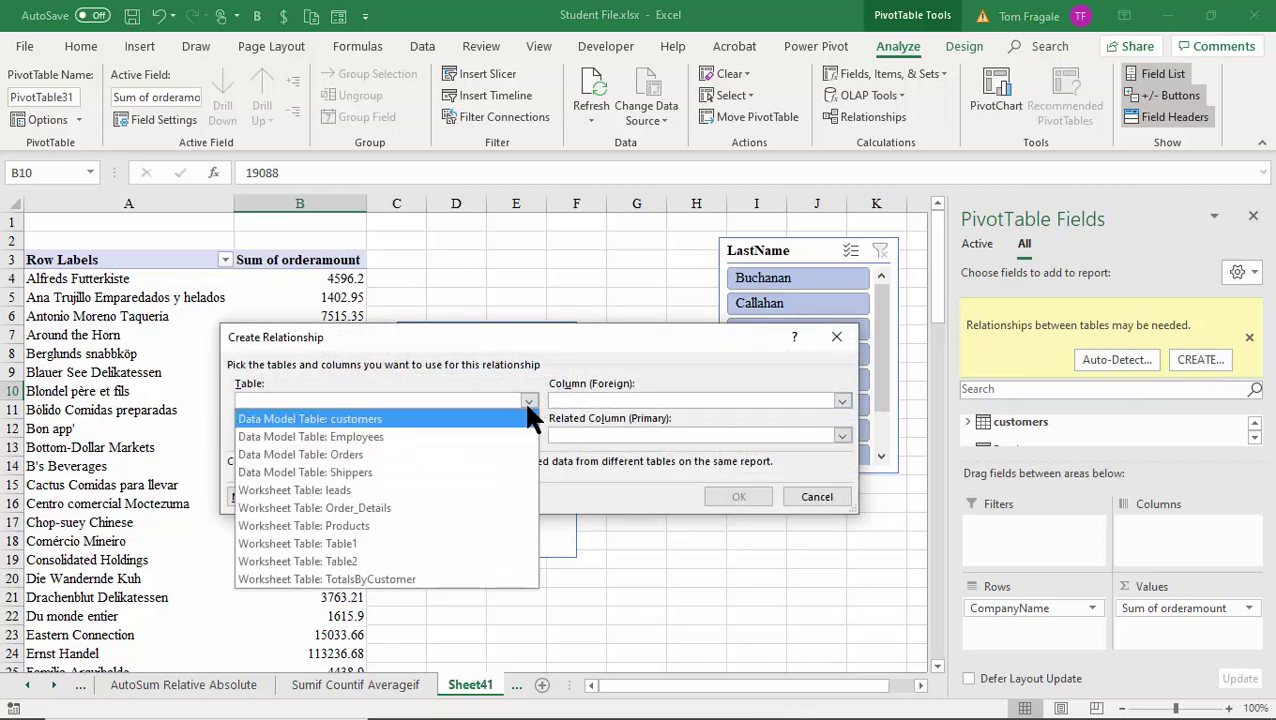
left_click(392, 454)
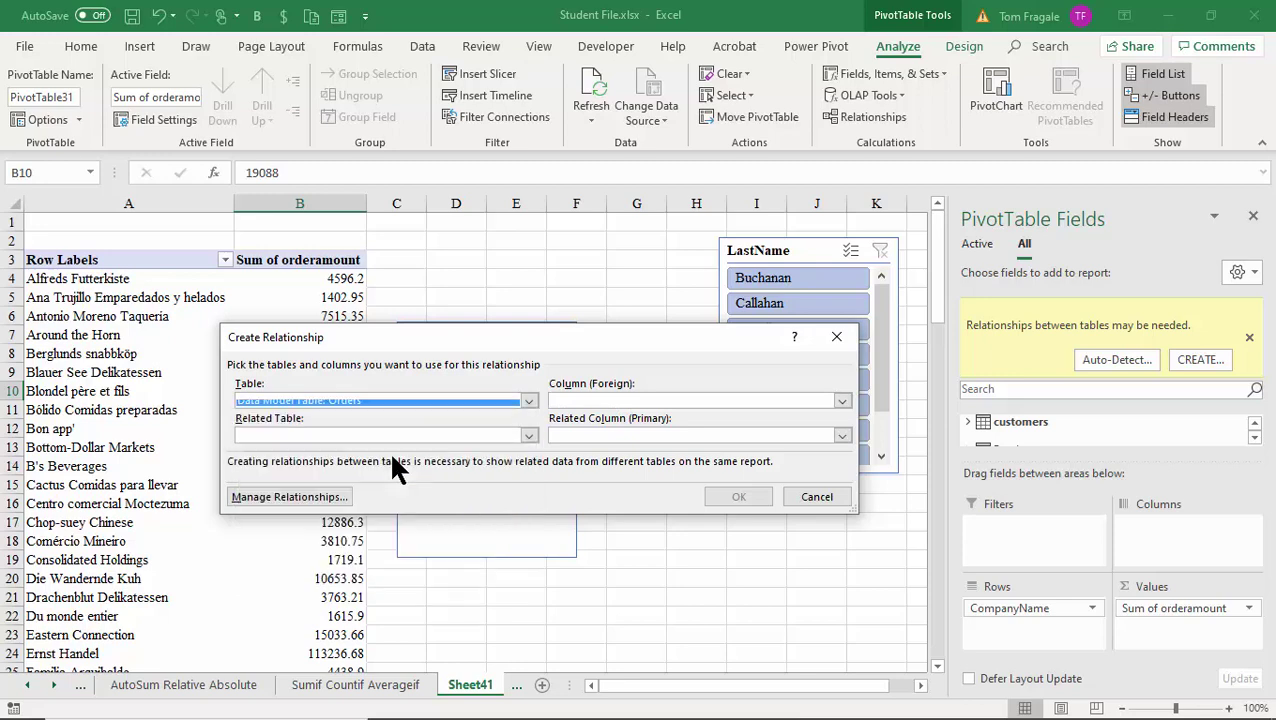
left_click(841, 402)
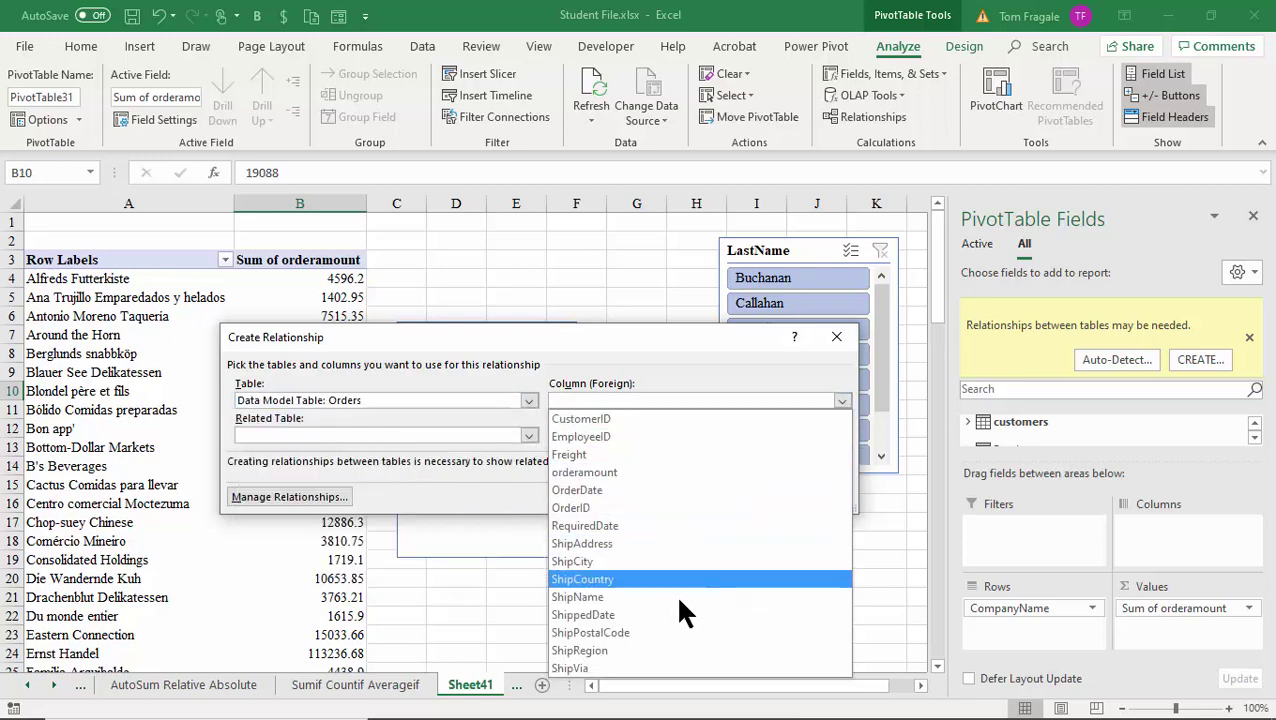
left_click(650, 668)
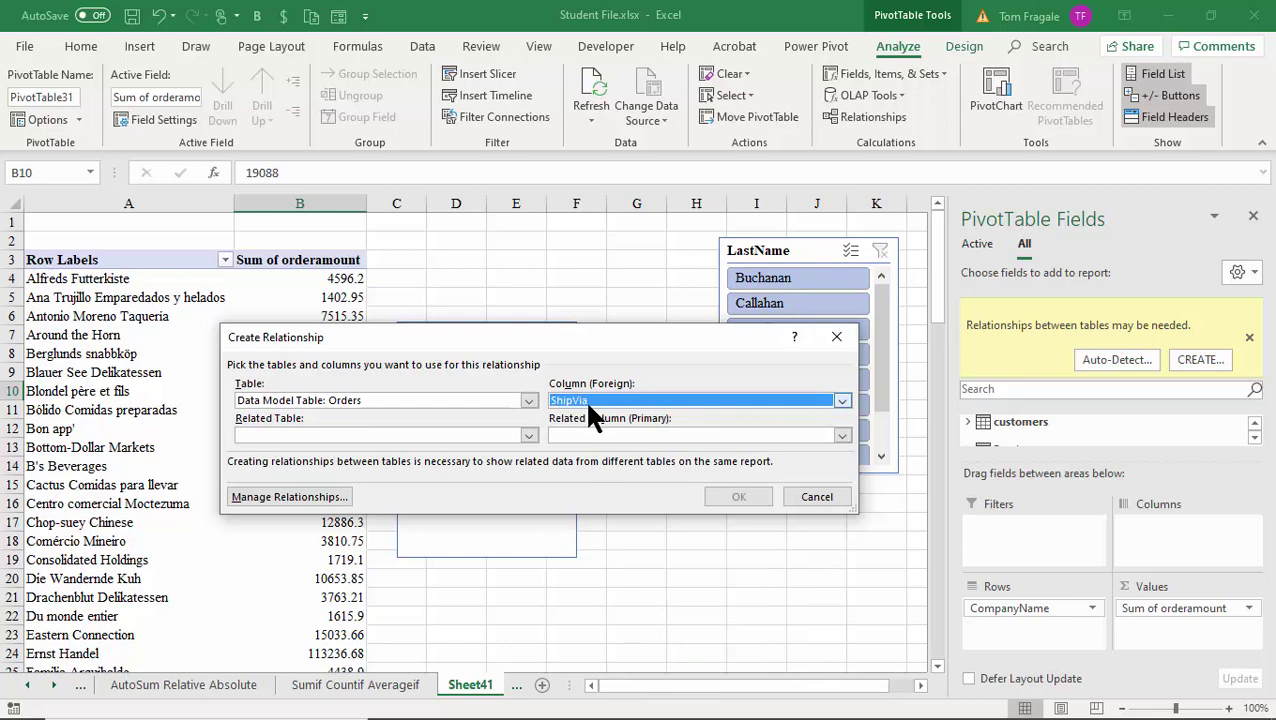
left_click(528, 435)
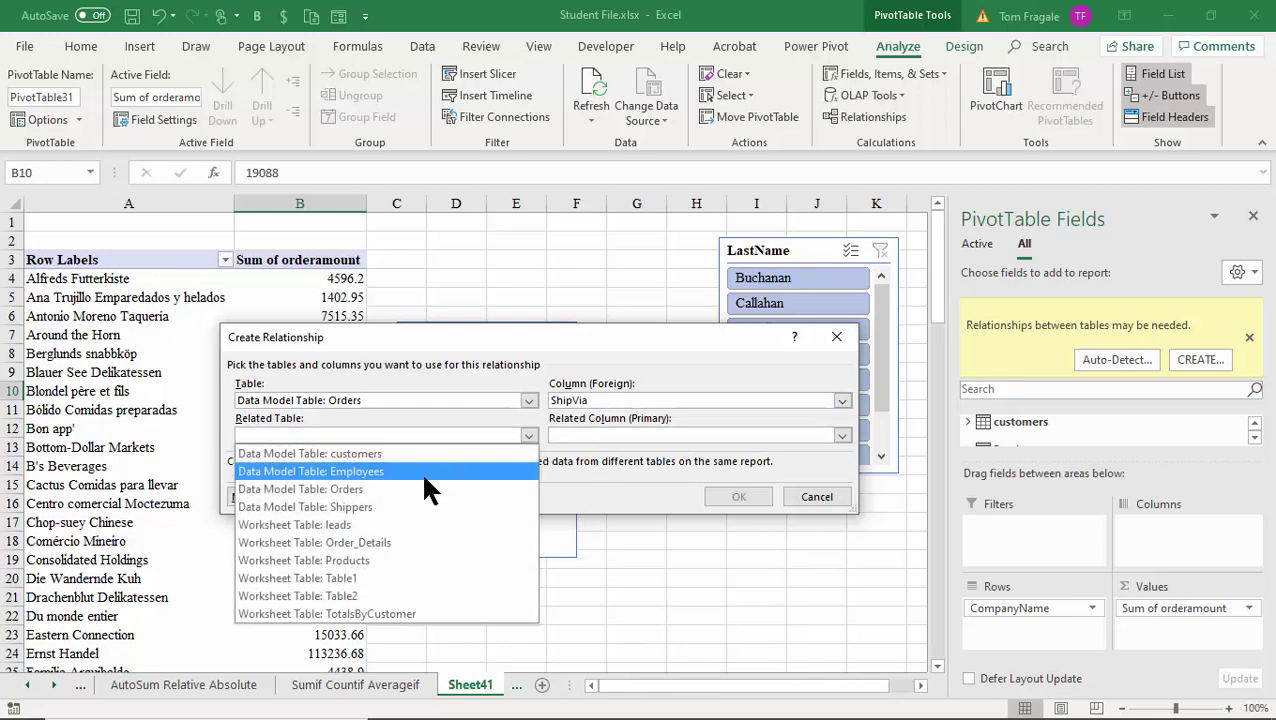
left_click(366, 503)
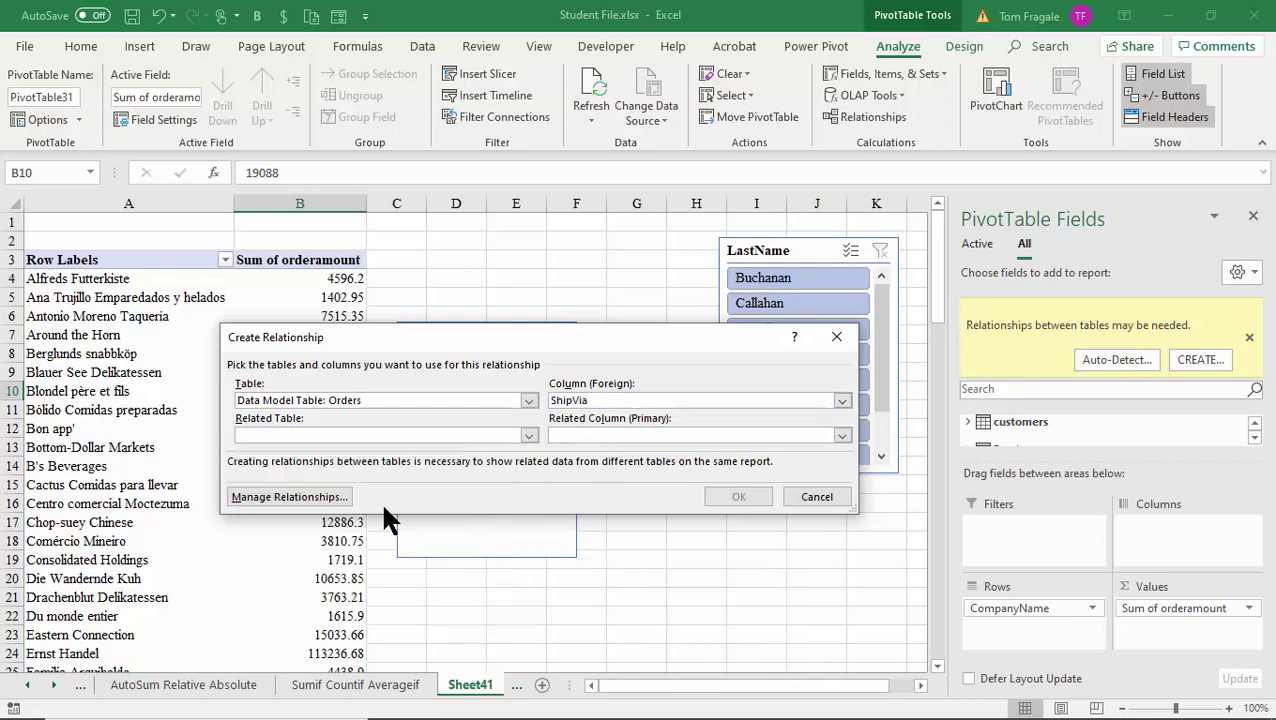
left_click(841, 437)
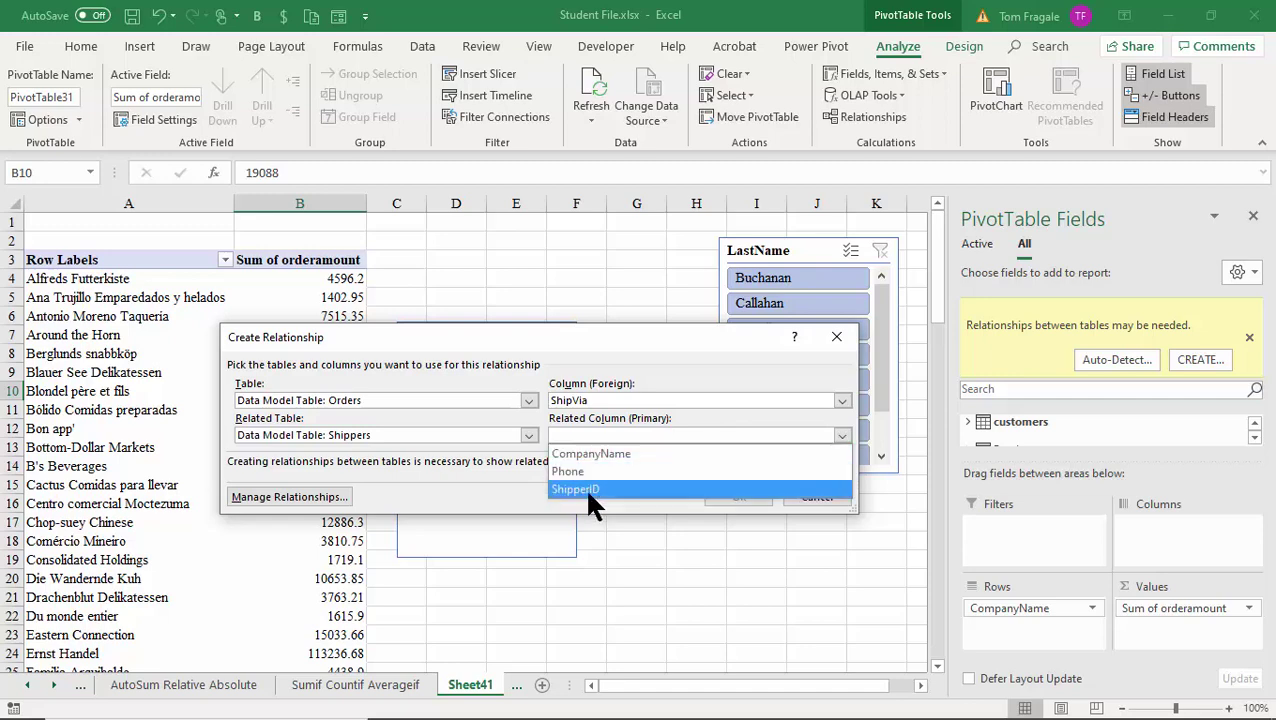
left_click(585, 487)
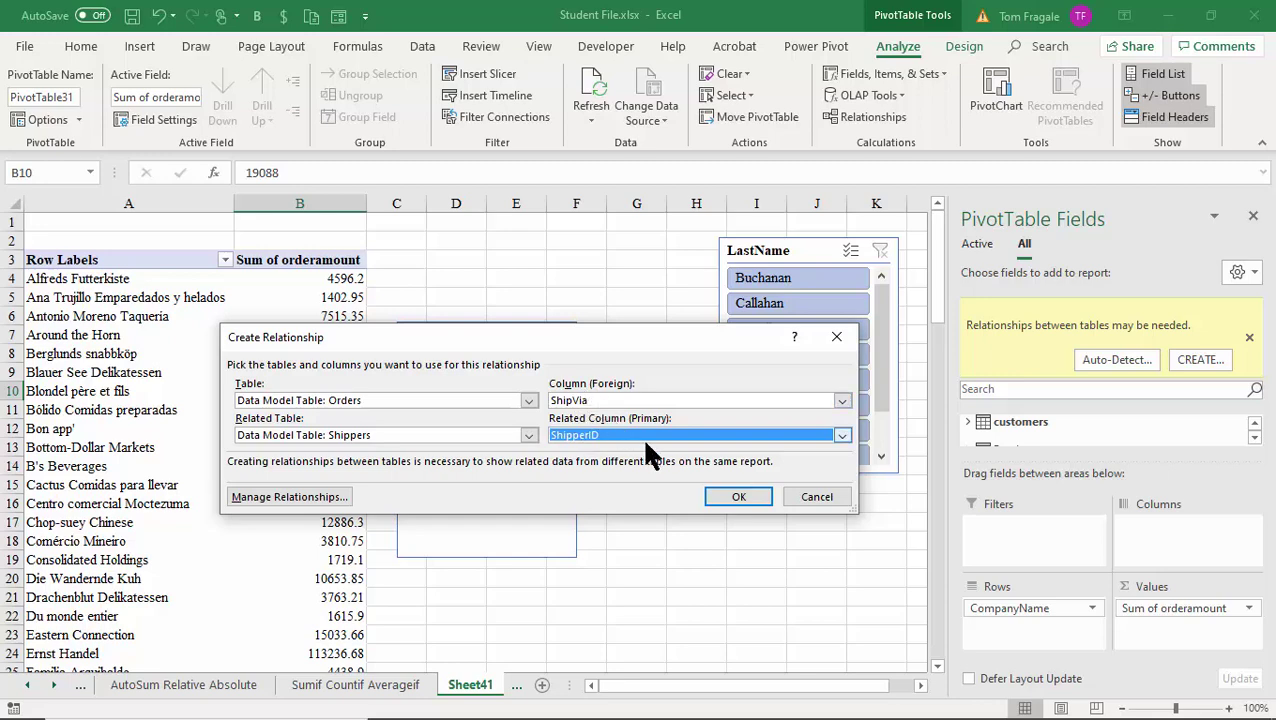
left_click(738, 500)
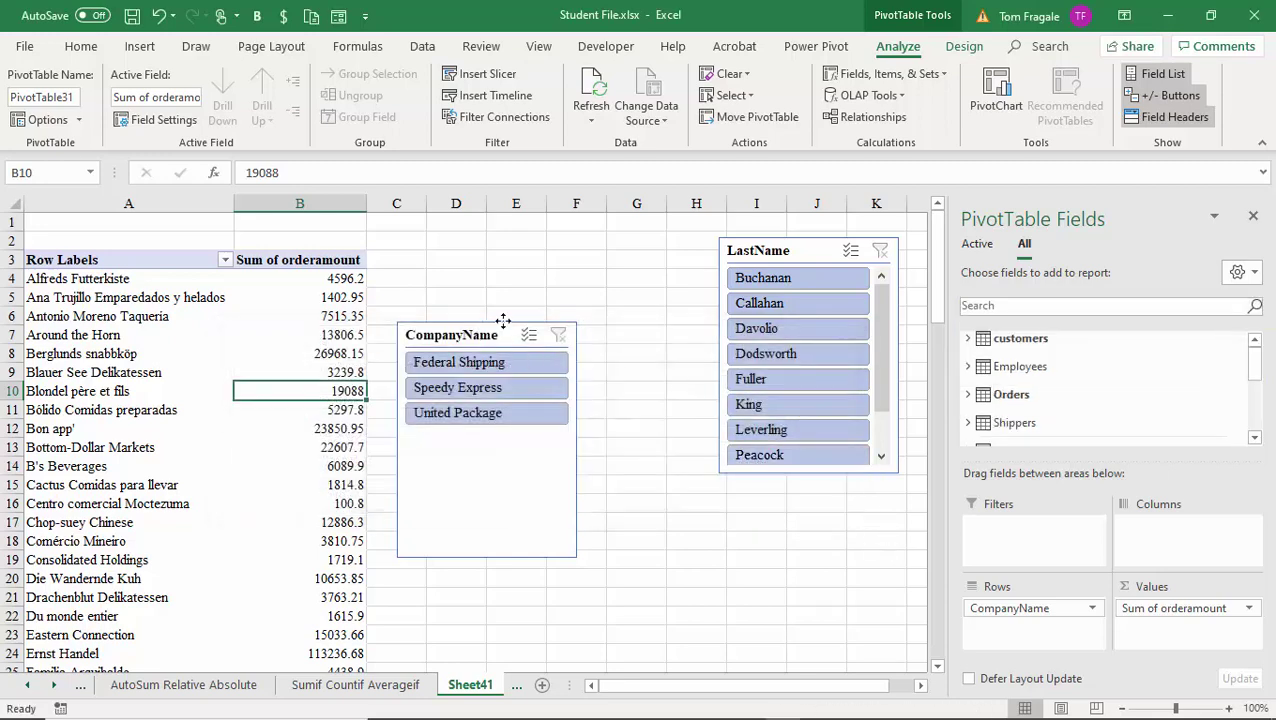
Move both slicers closer together and try shipper and employee filters, ending on Federal Shipping and the fifth listed LastName.
left_click_drag(500, 330, 566, 291)
left_click_drag(767, 250, 721, 277)
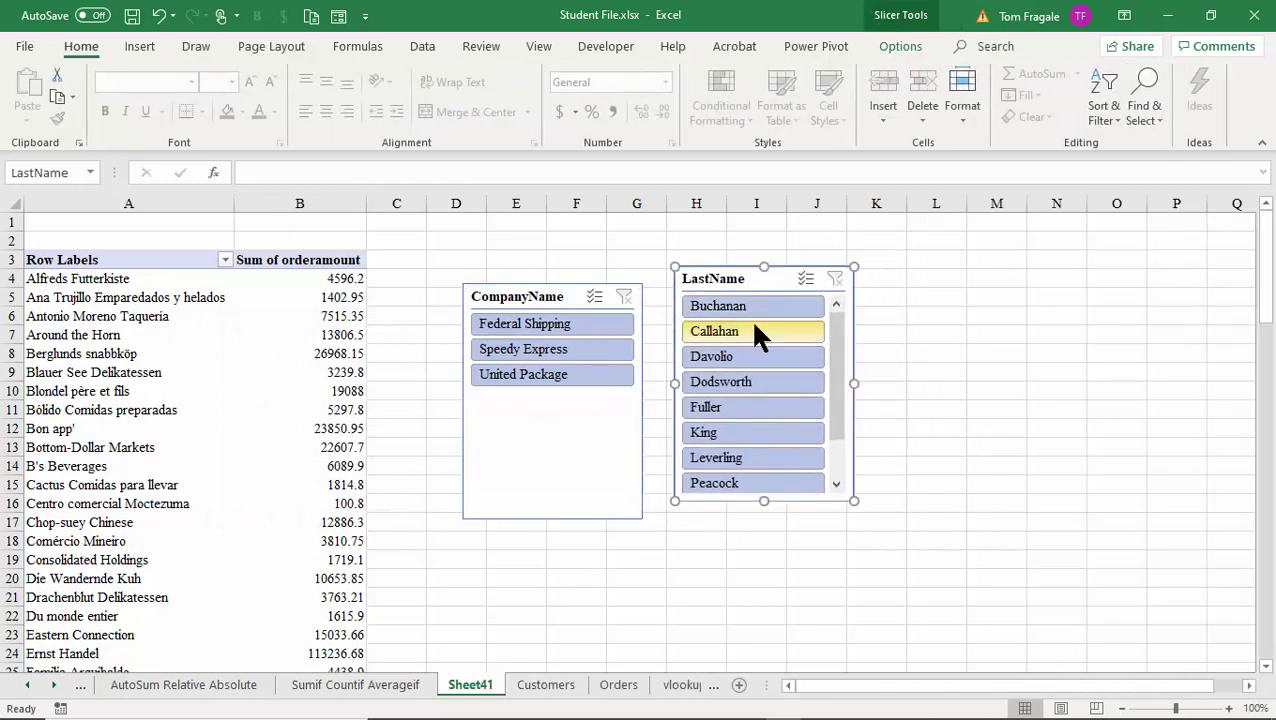
left_click(750, 318)
left_click(527, 346)
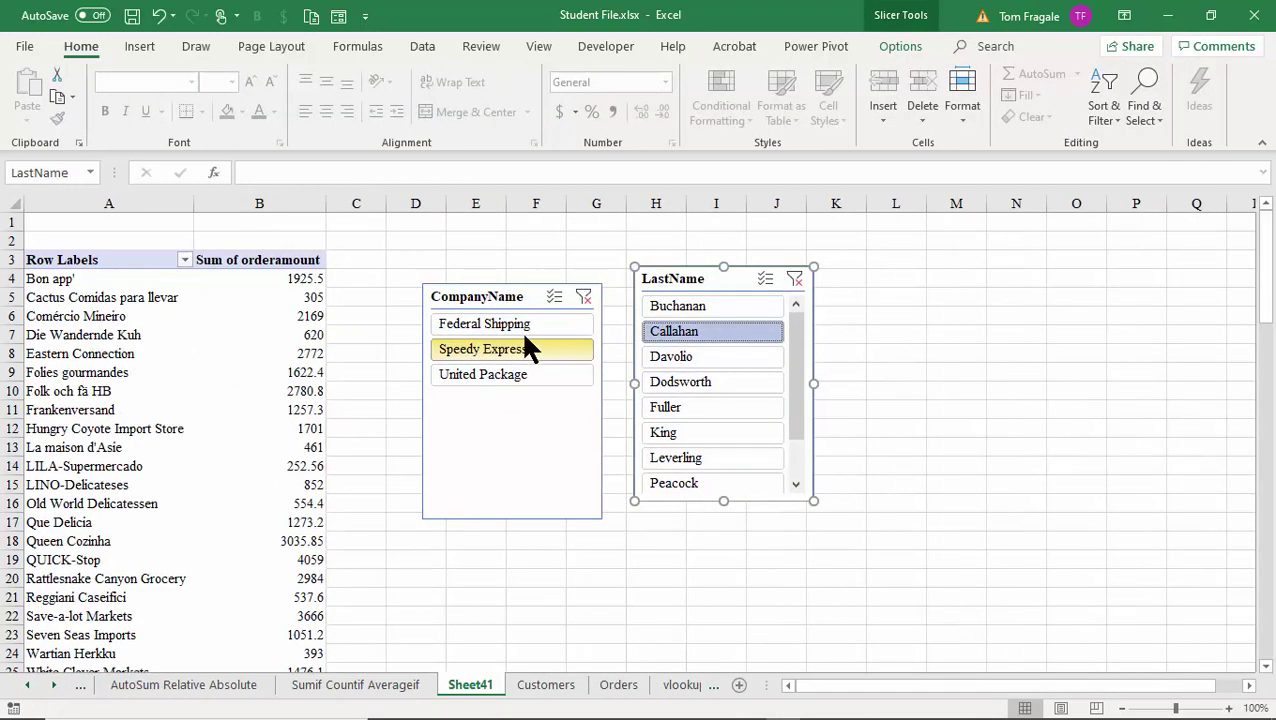
left_click(514, 325)
left_click(720, 360)
left_click(713, 390)
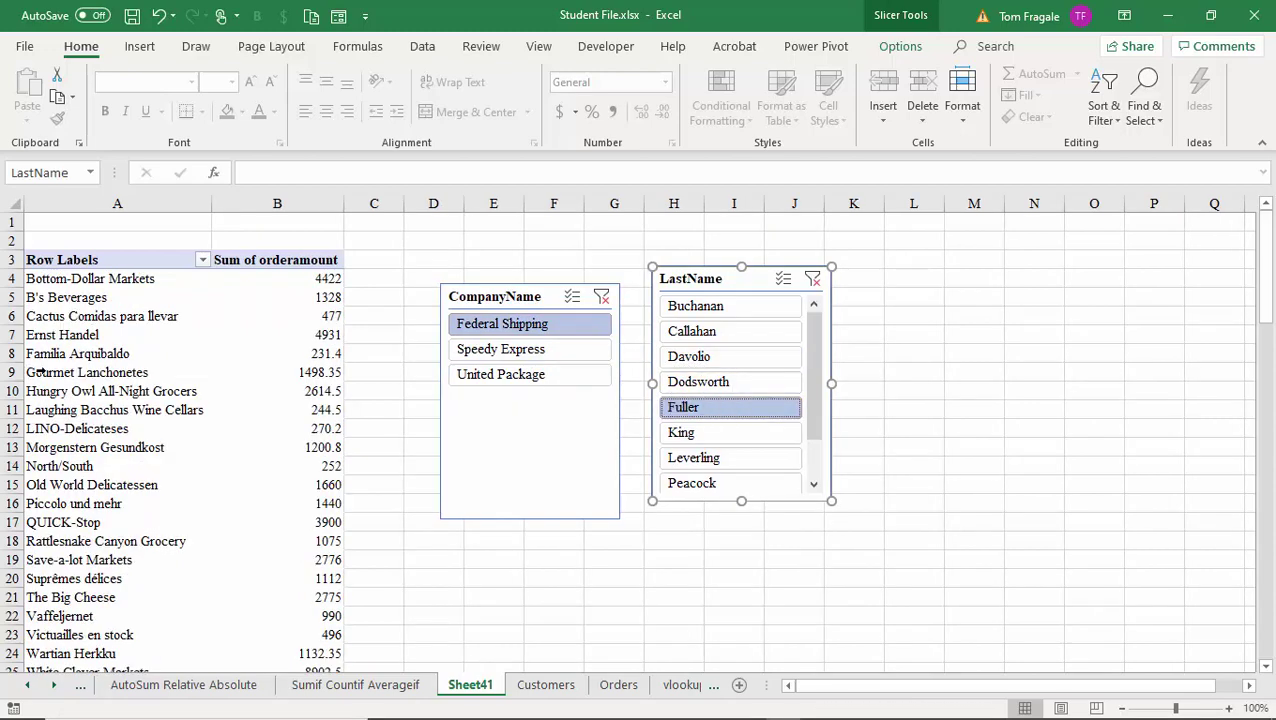
Place the CompanyName and LastName slicers directly side by side, farther from the PivotTable, and clear the filters of both.
left_click_drag(712, 284, 753, 284)
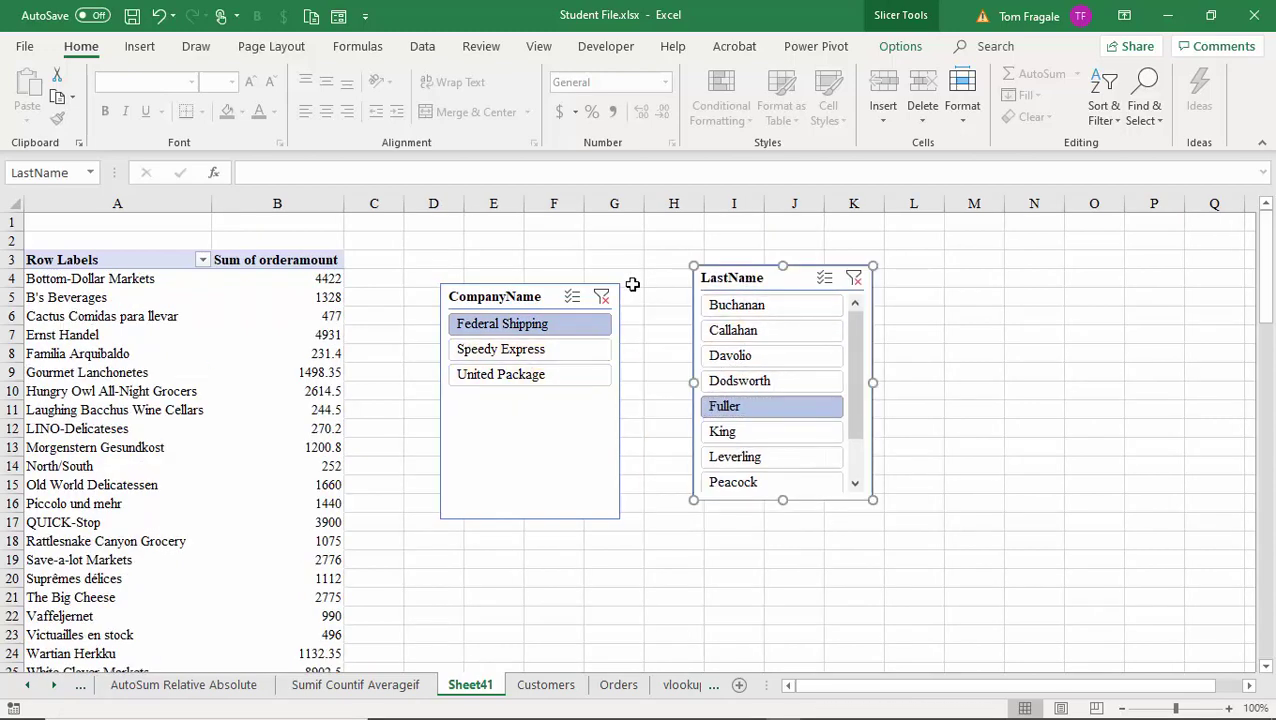
left_click_drag(507, 302, 554, 286)
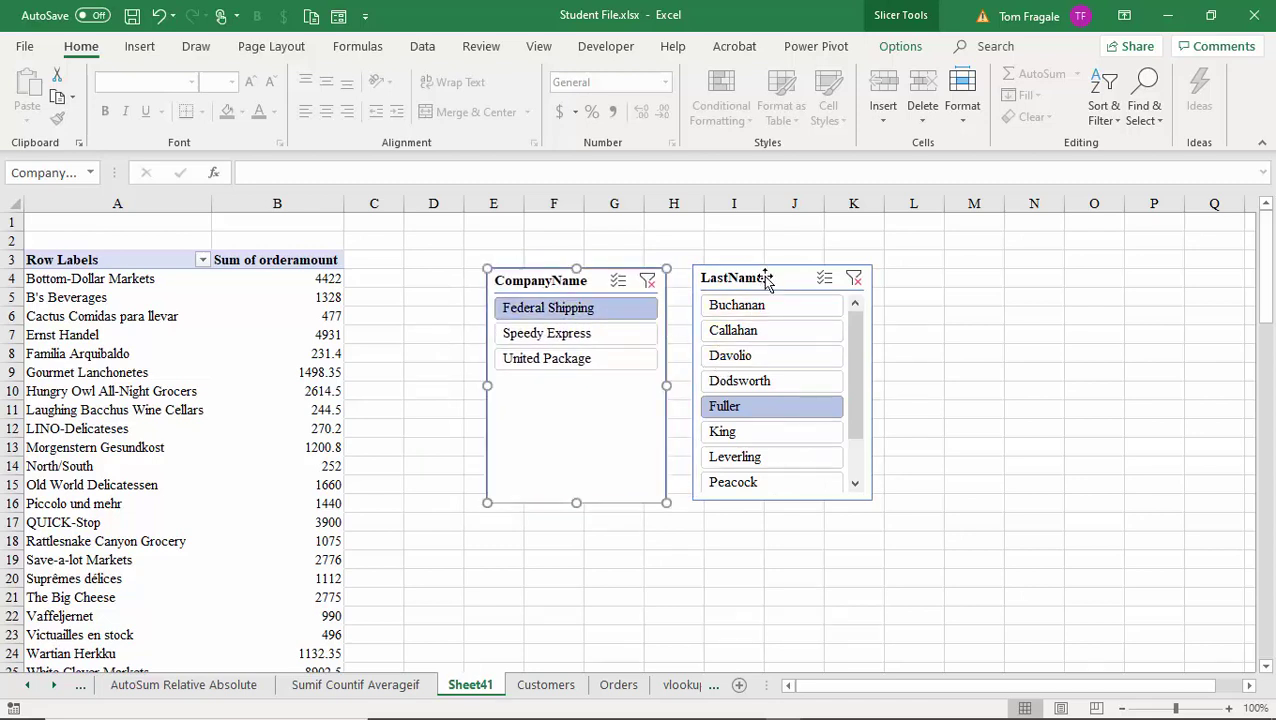
left_click_drag(766, 276, 887, 228)
left_click_drag(558, 282, 687, 243)
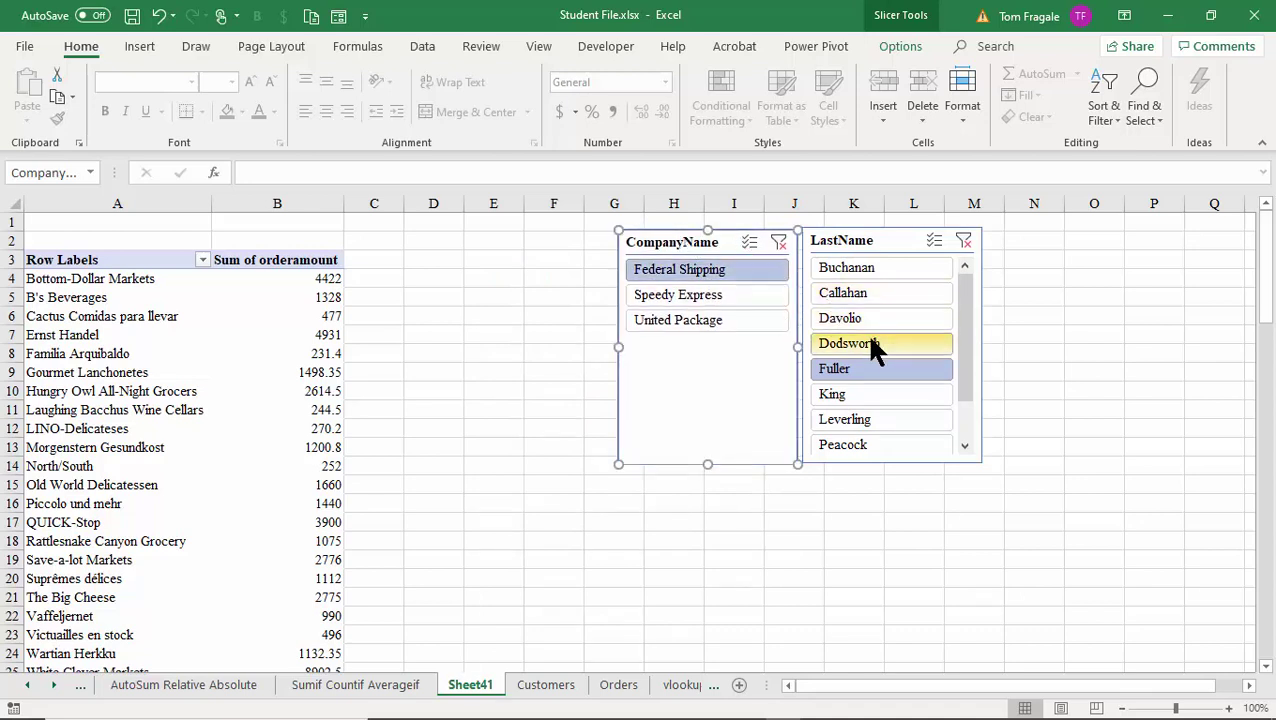
left_click(779, 241)
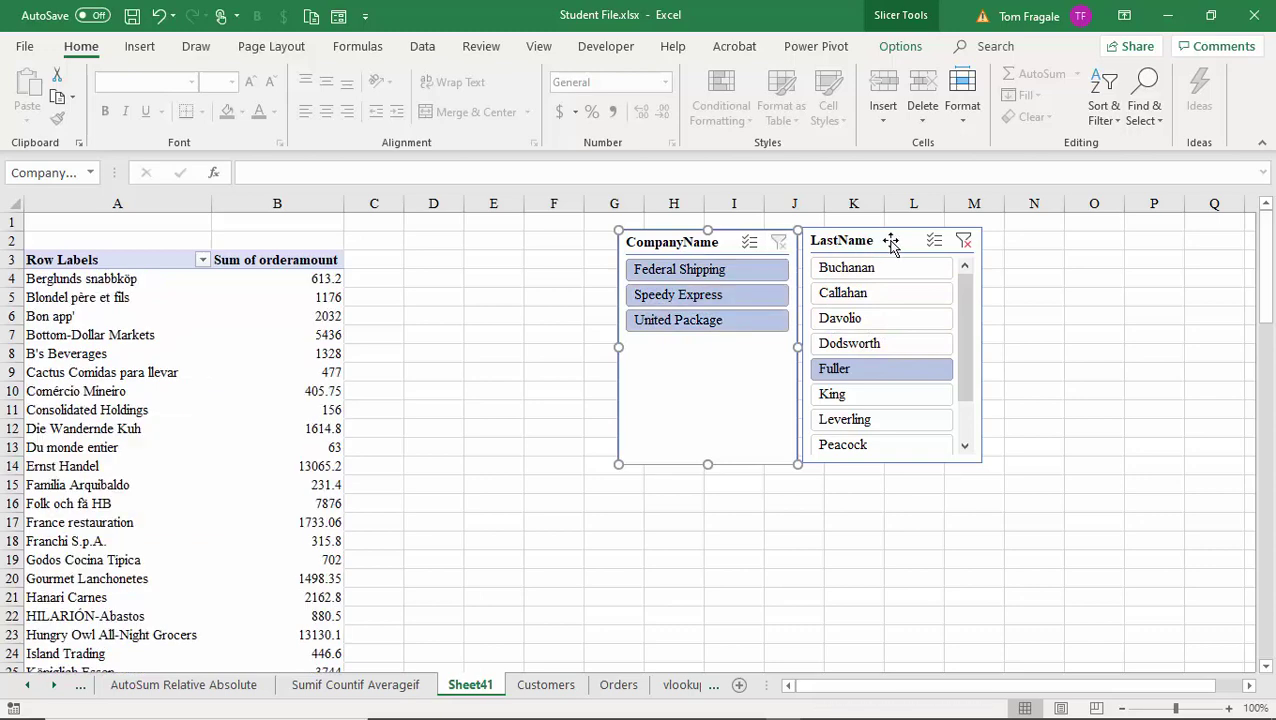
left_click(964, 240)
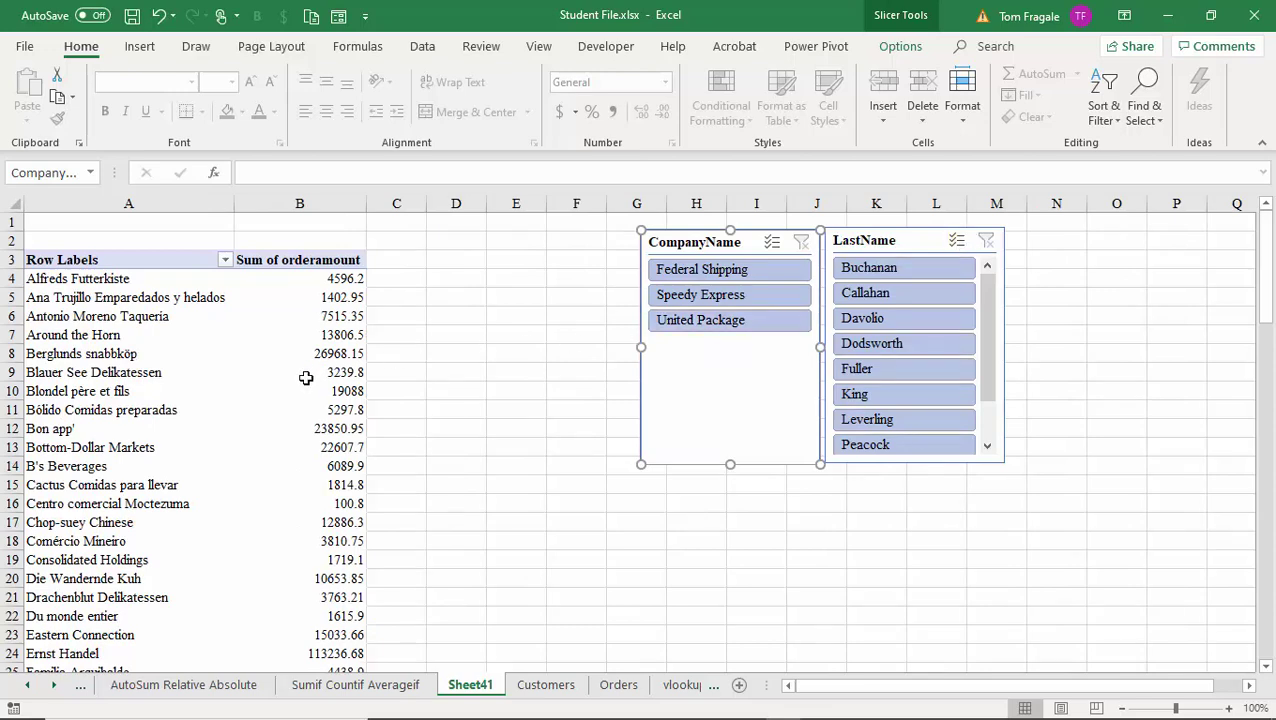
Look over the measure and KPI options that Power Pivot offers for the PivotTable.
left_click(288, 409)
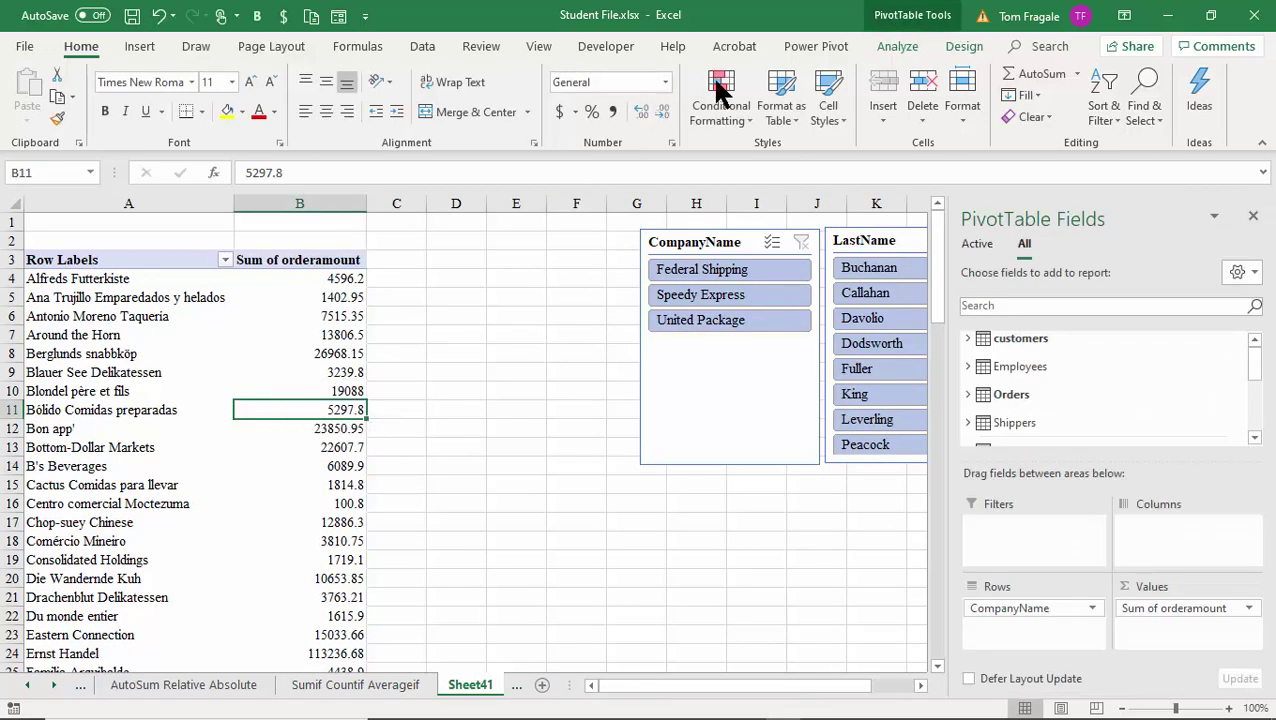
left_click(814, 47)
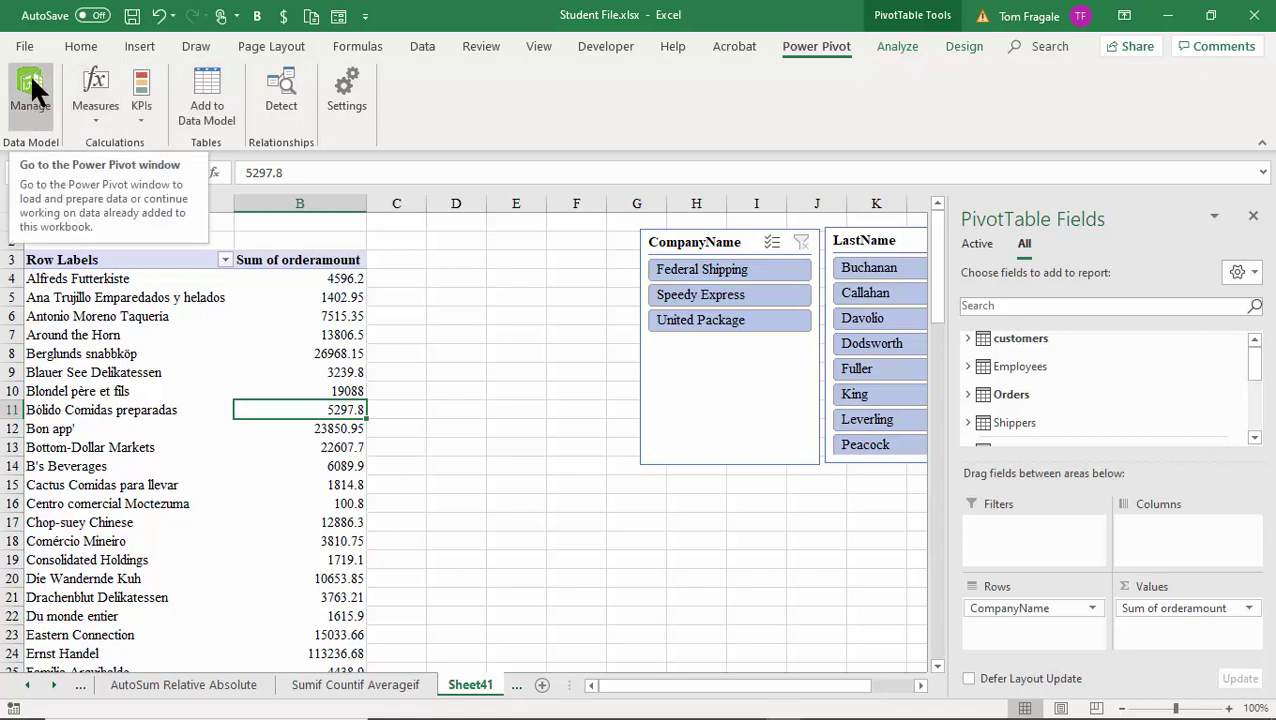
left_click(94, 118)
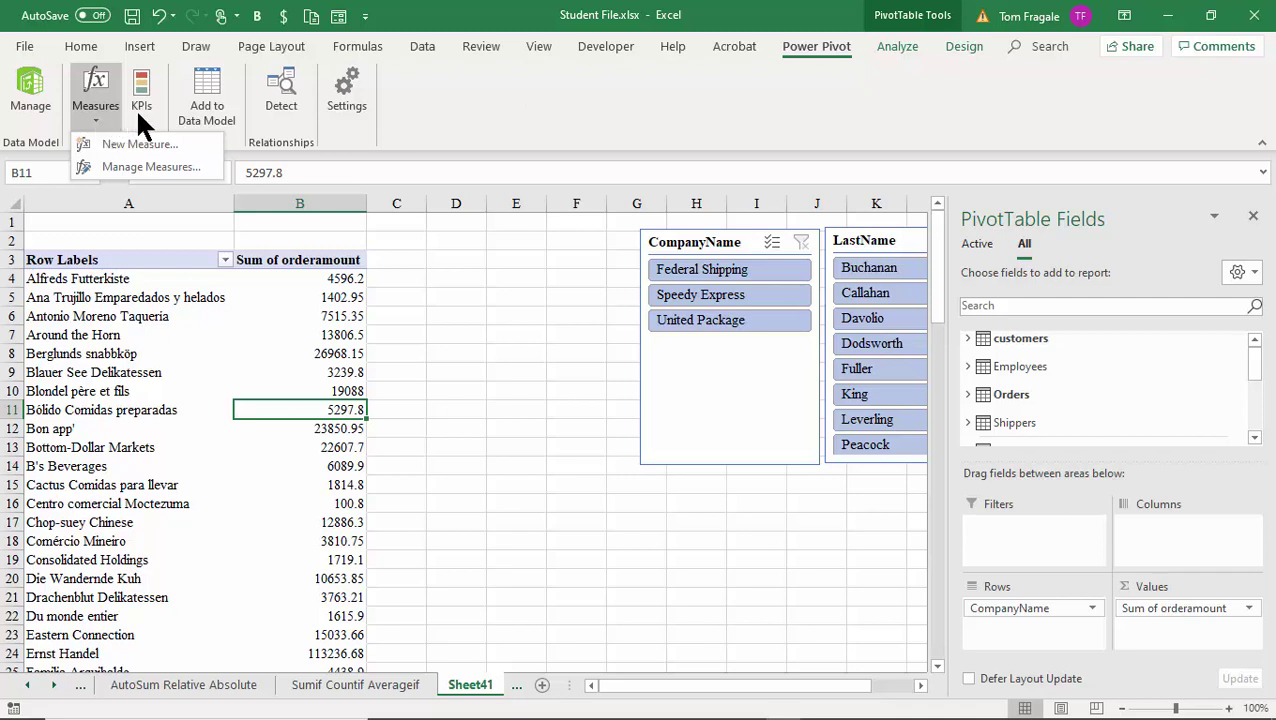
left_click(140, 108)
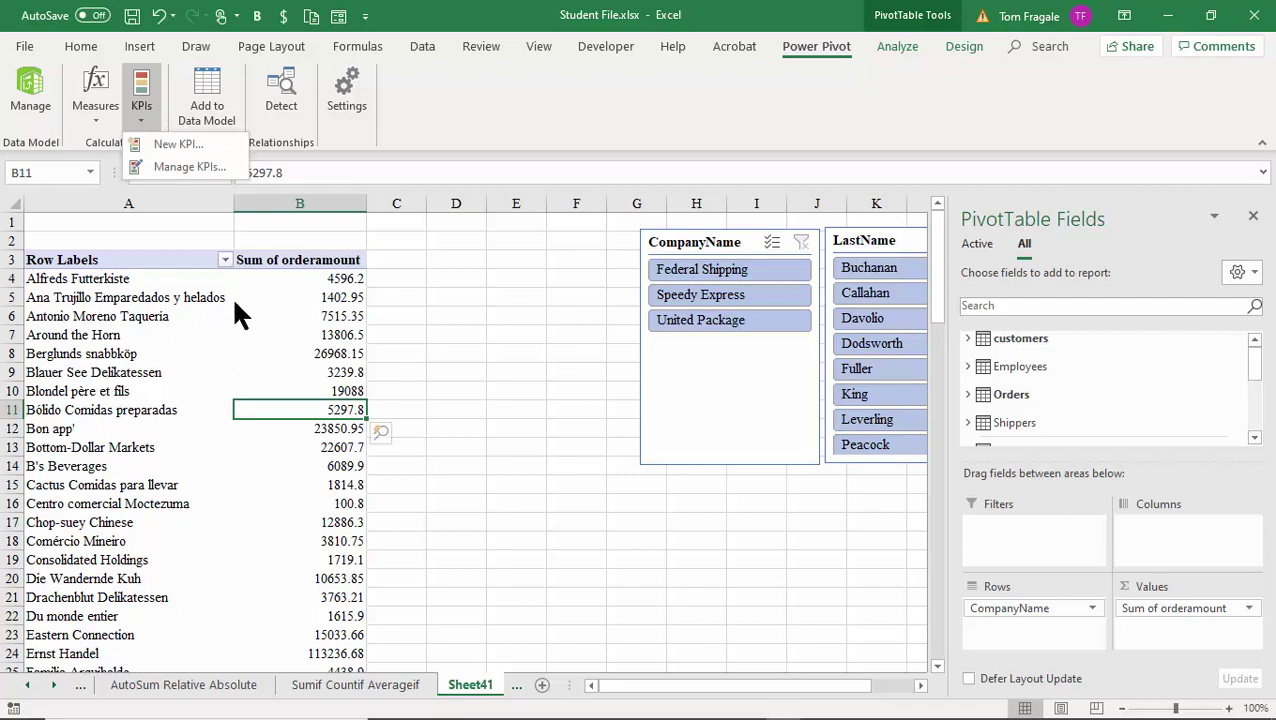
key("Escape")
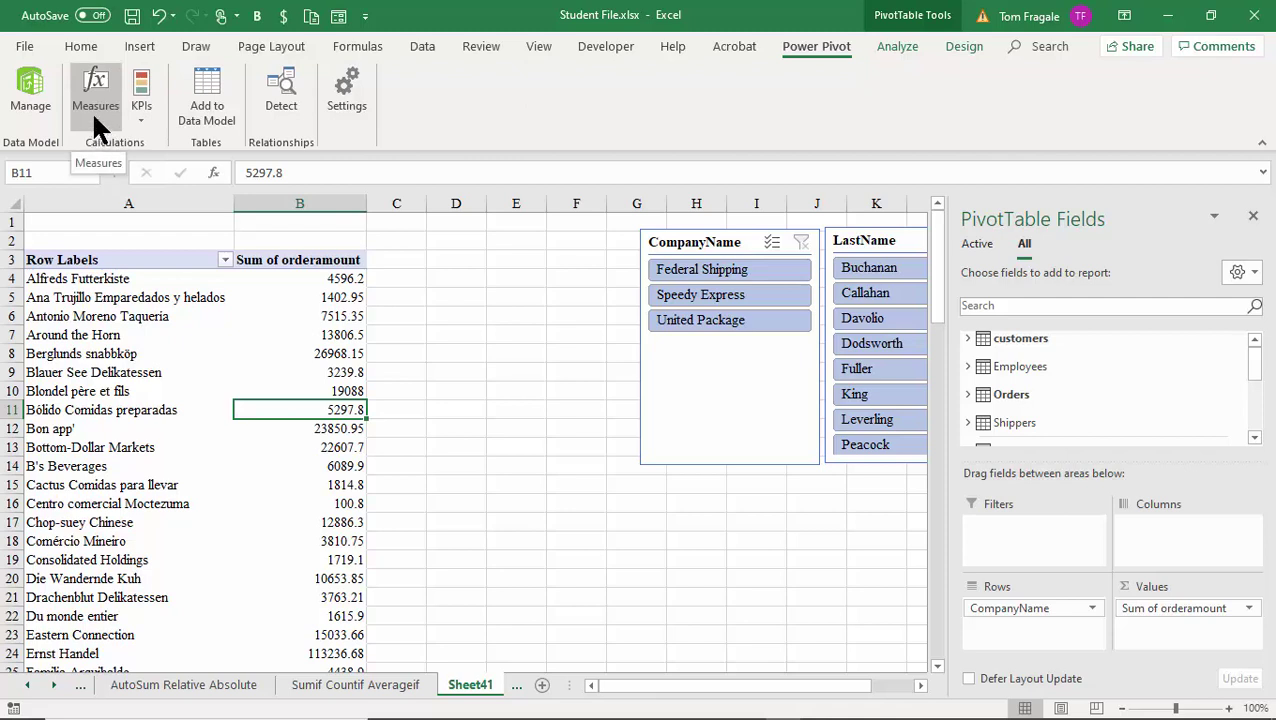
left_click(172, 373)
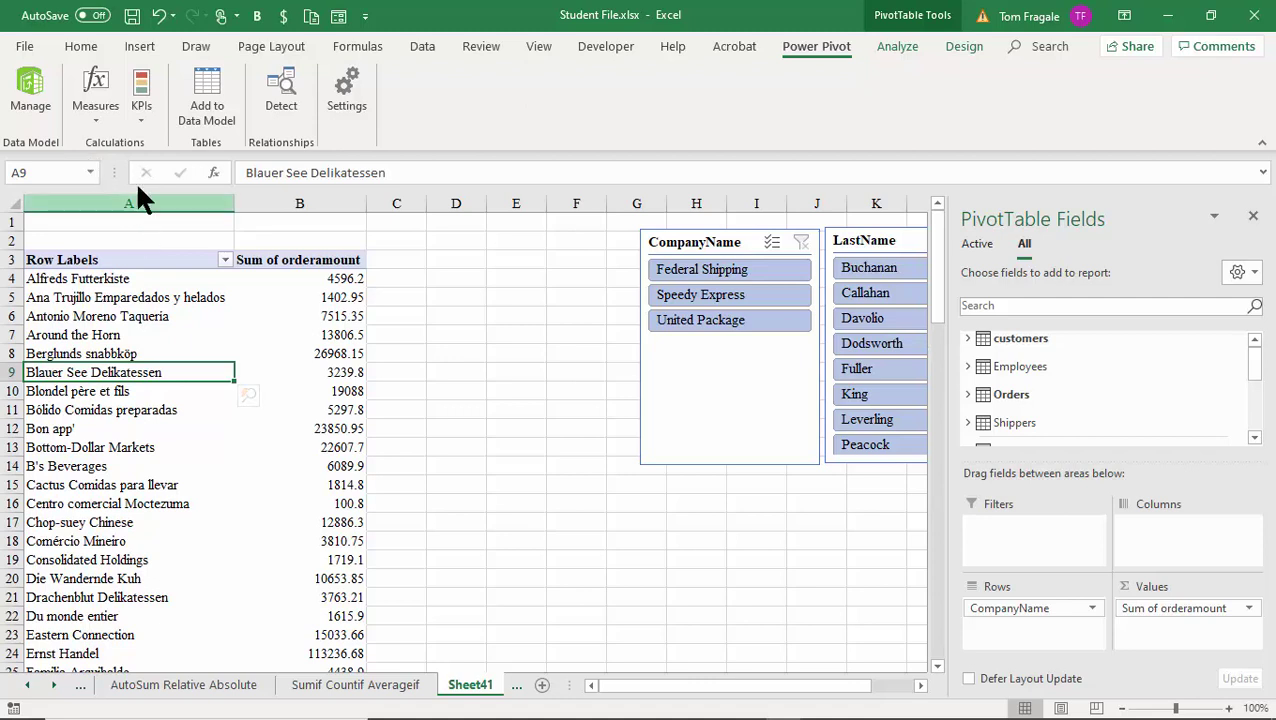
Start a new Power Pivot measure in the Orders table and name it New Sum.
left_click(95, 117)
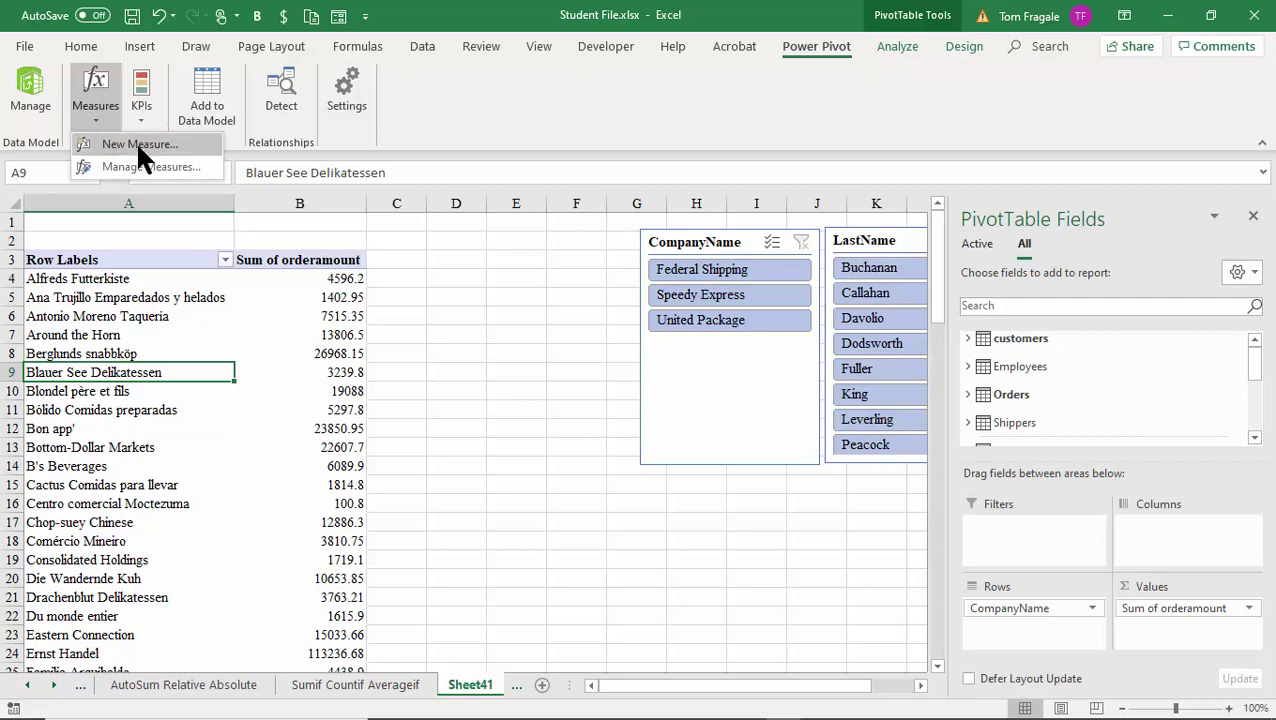
left_click(140, 144)
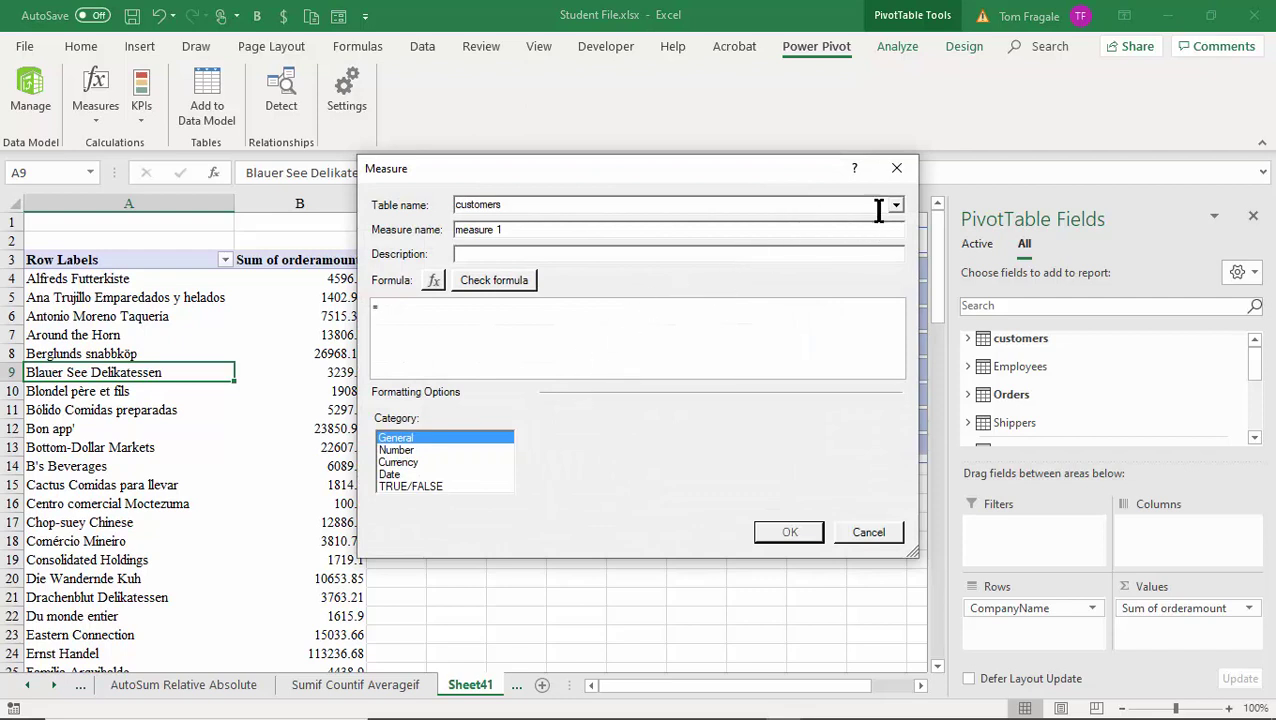
left_click(895, 204)
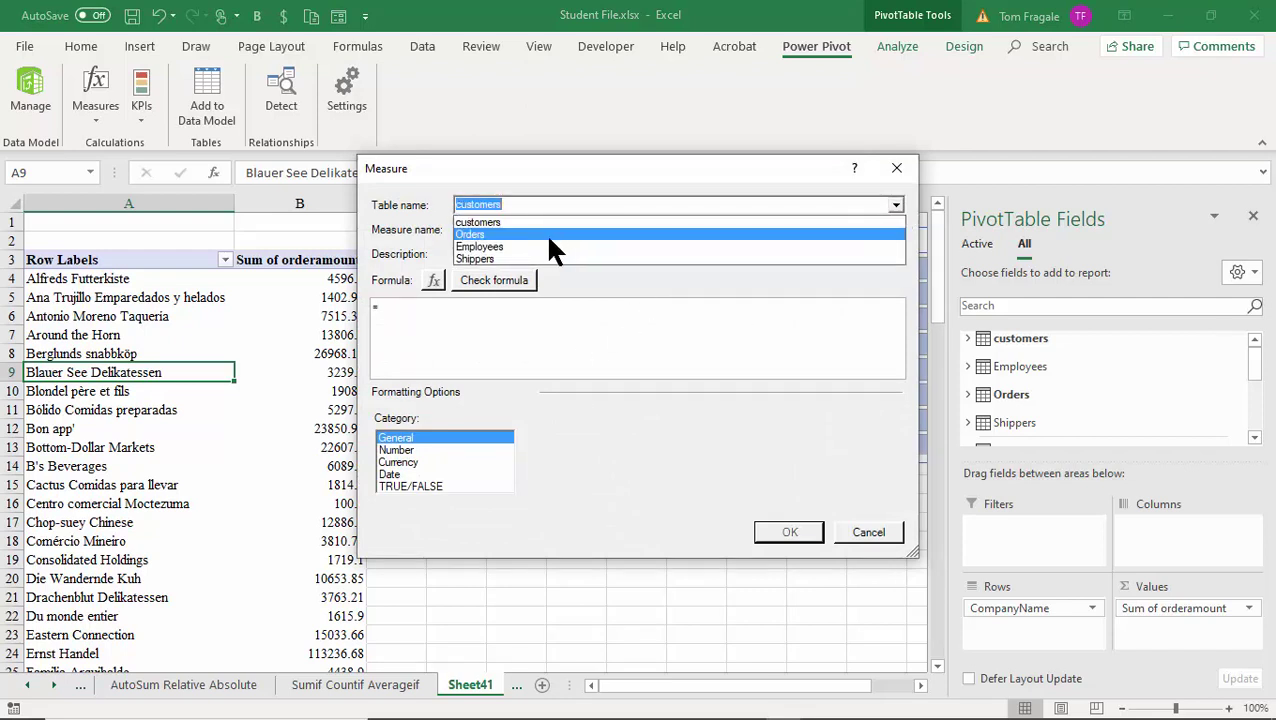
left_click(545, 234)
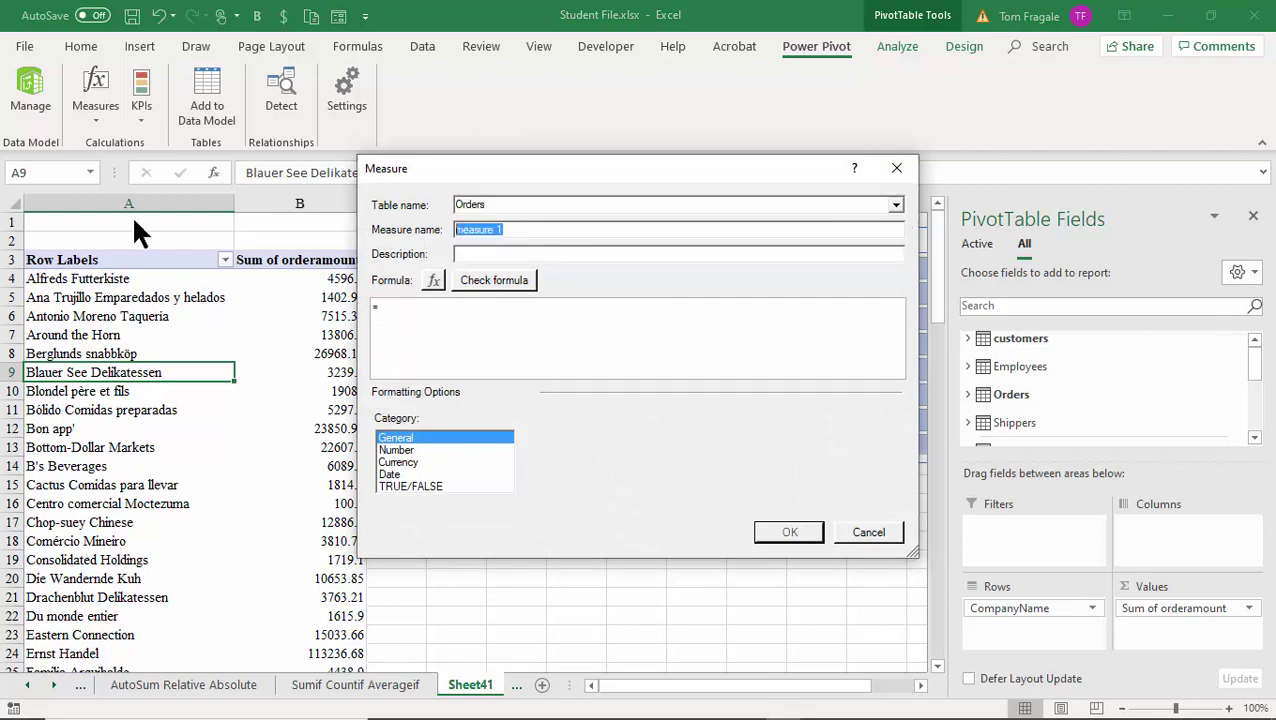
type("New Sum")
left_click(434, 280)
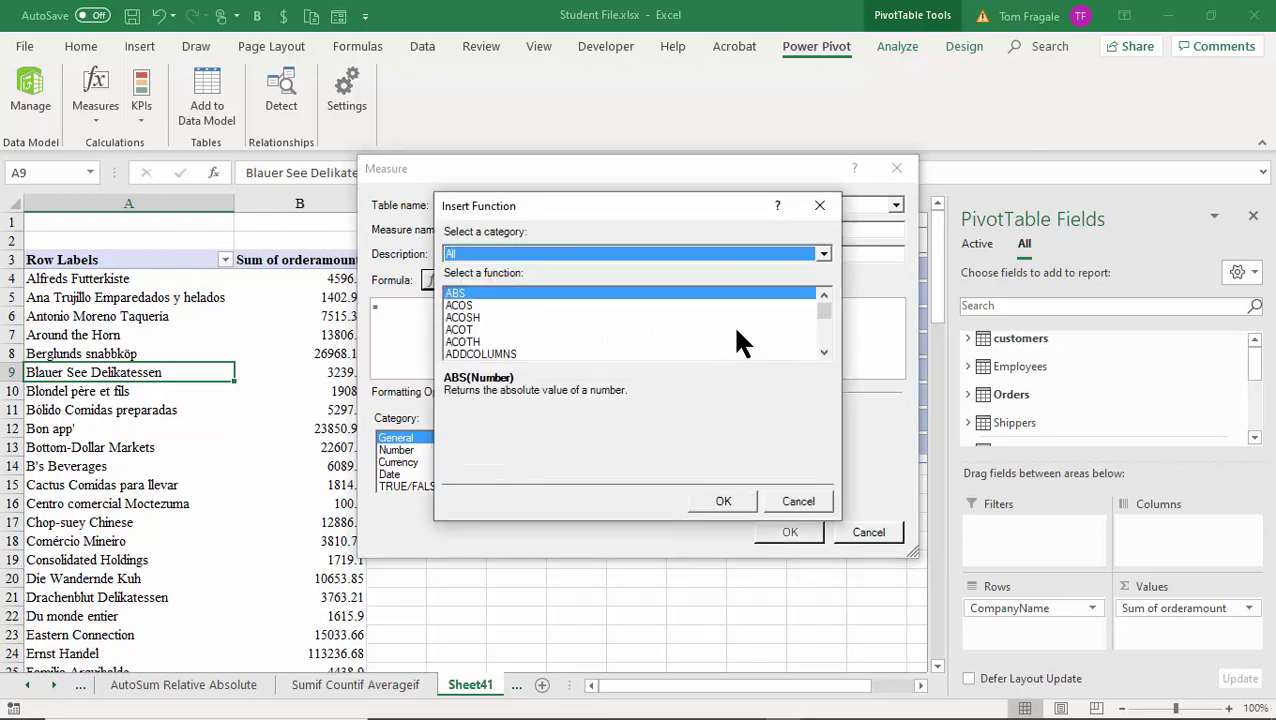
left_click(823, 352)
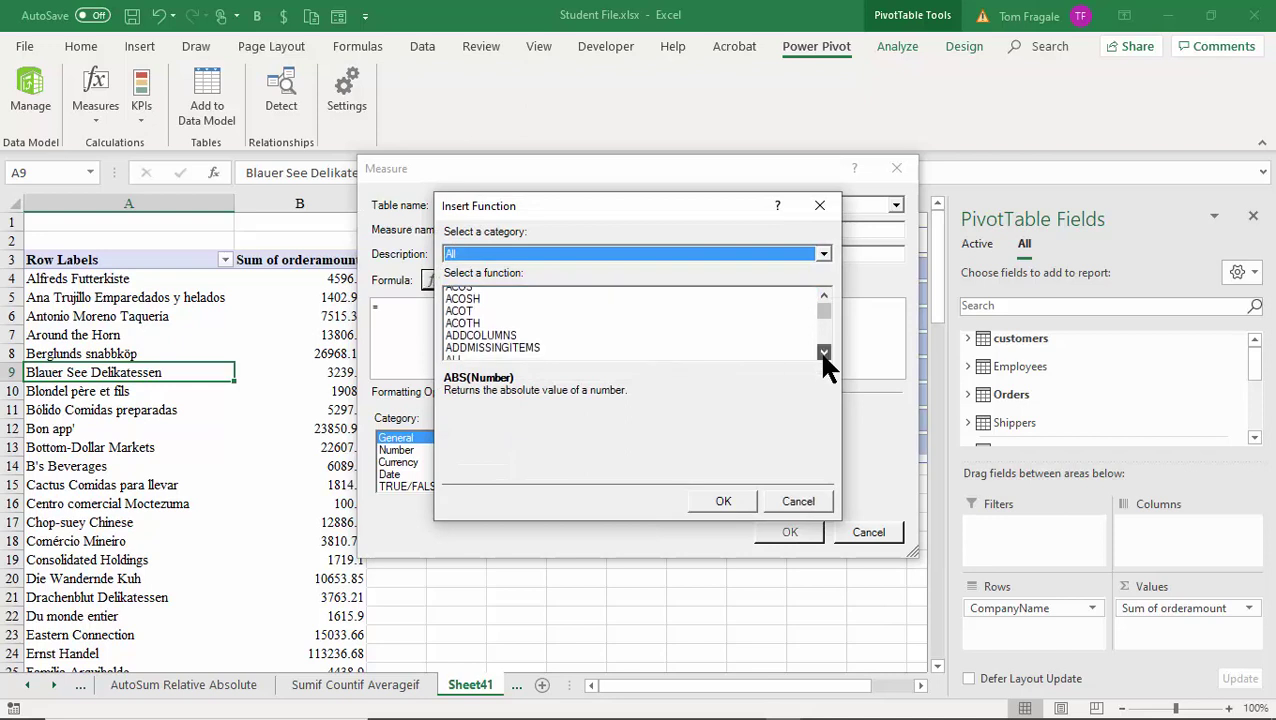
left_click_drag(823, 352, 823, 352)
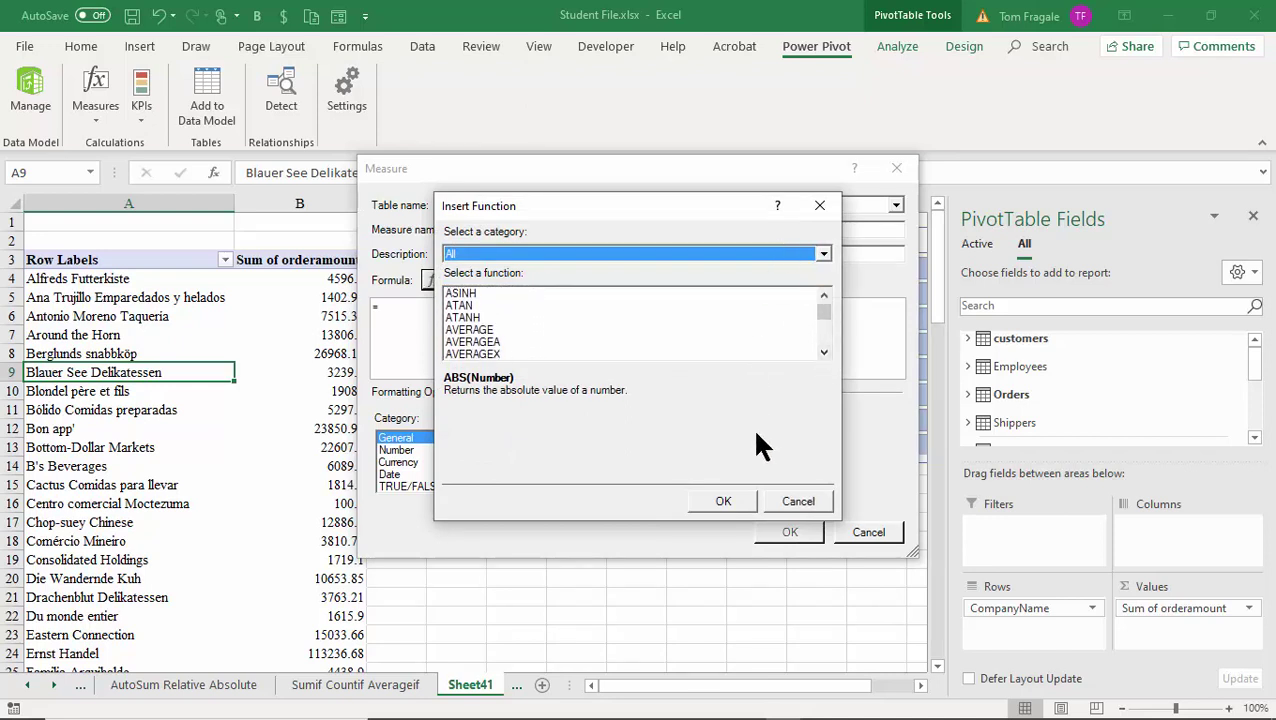
left_click(814, 499)
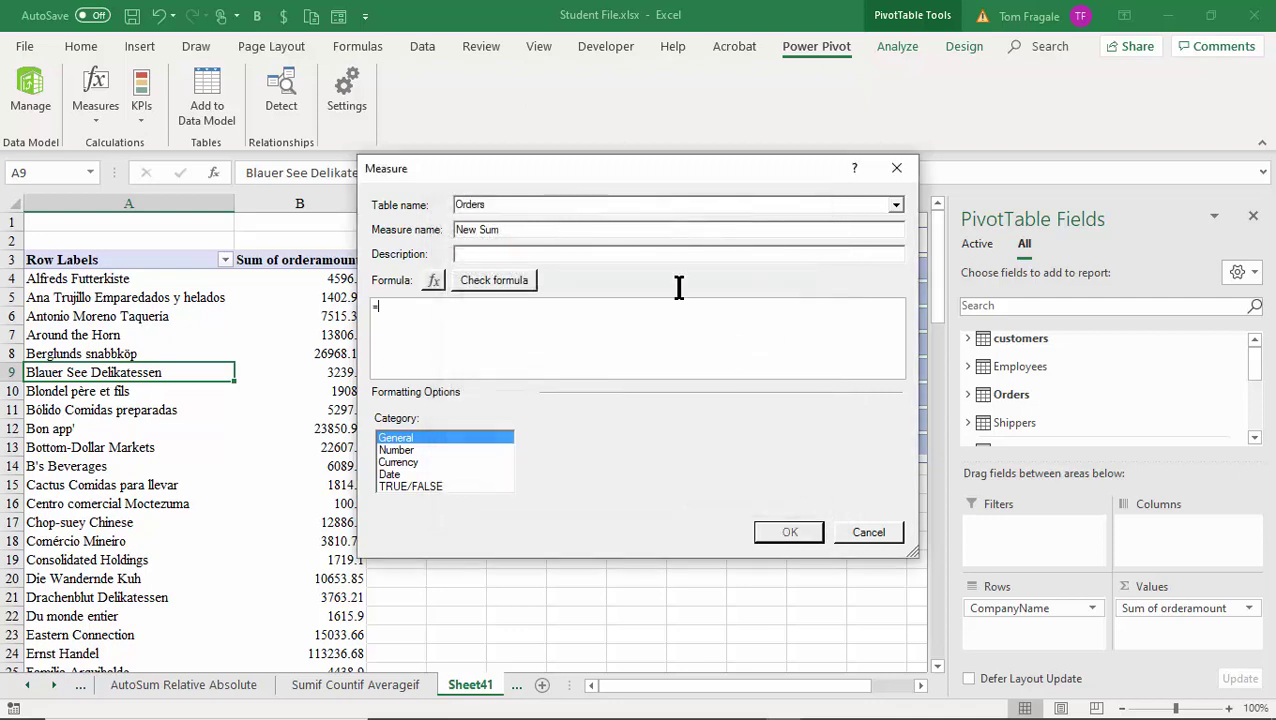
Rename the new Orders measure as First Order Date.
left_click(513, 204)
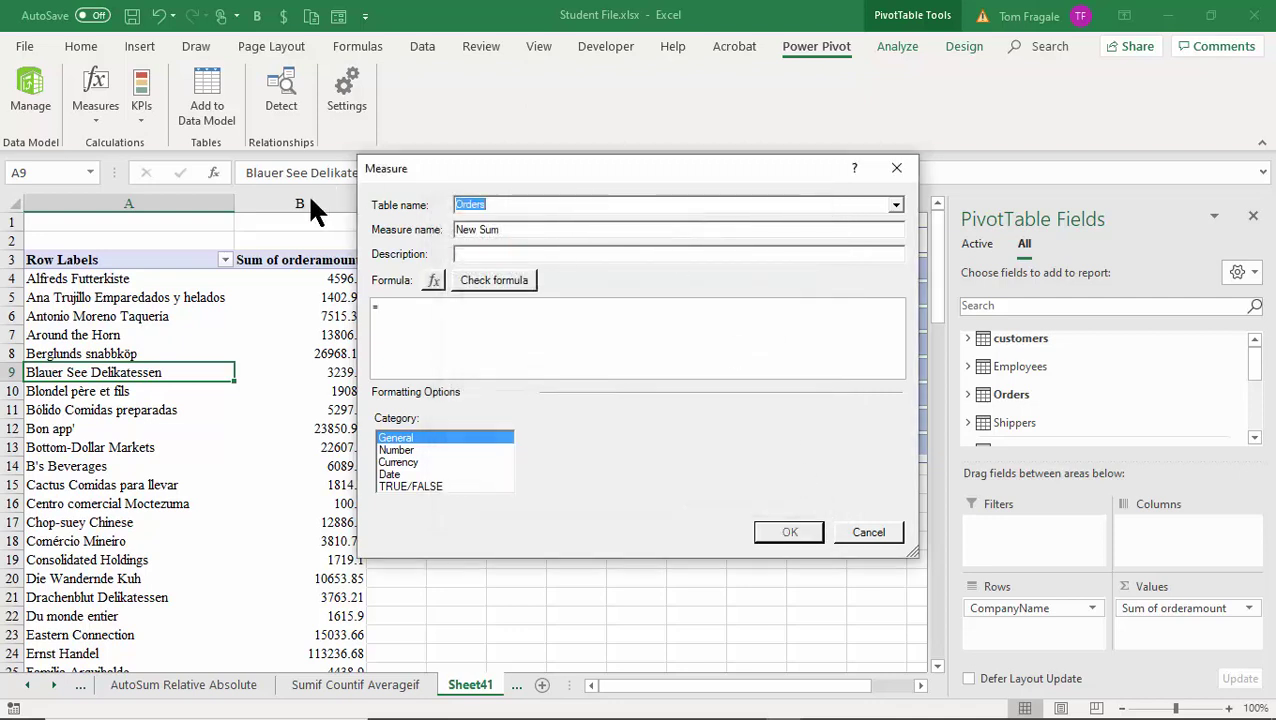
key("Tab")
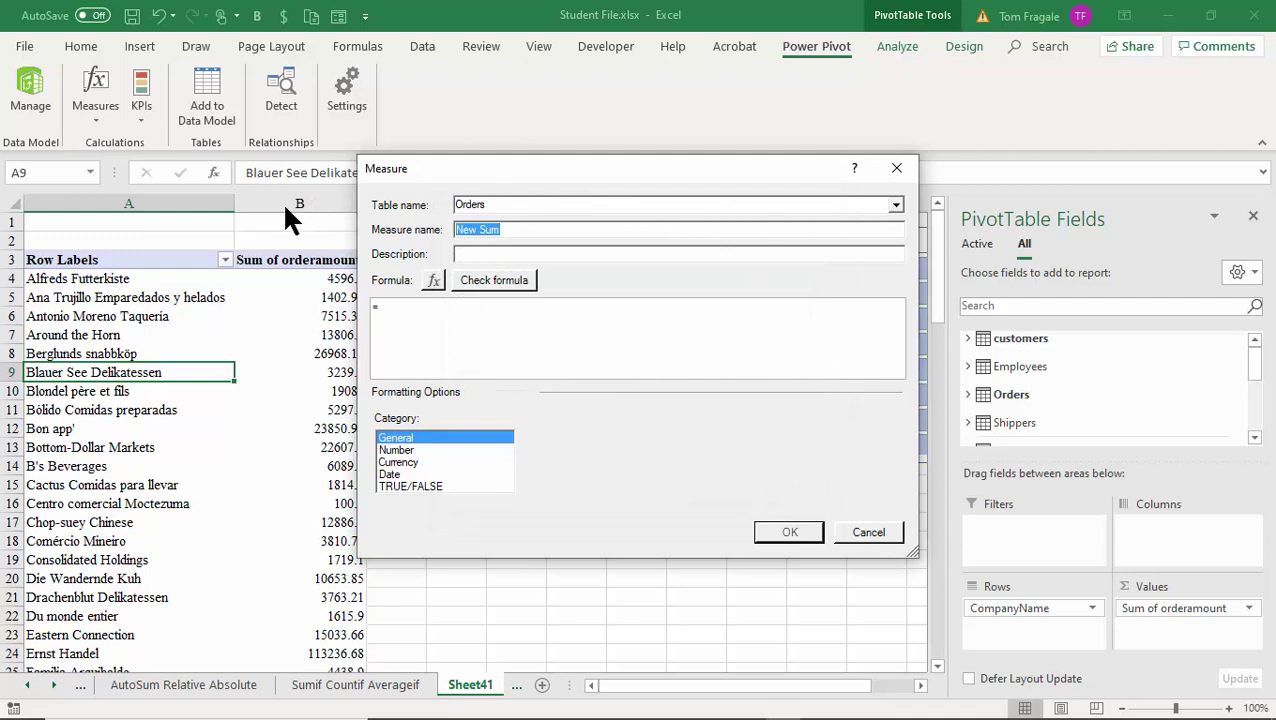
type("First")
type(" Orxers")
type("er ")
type("Darte")
key("BackSpace")
key("BackSpace")
key("BackSpace")
type("tes")
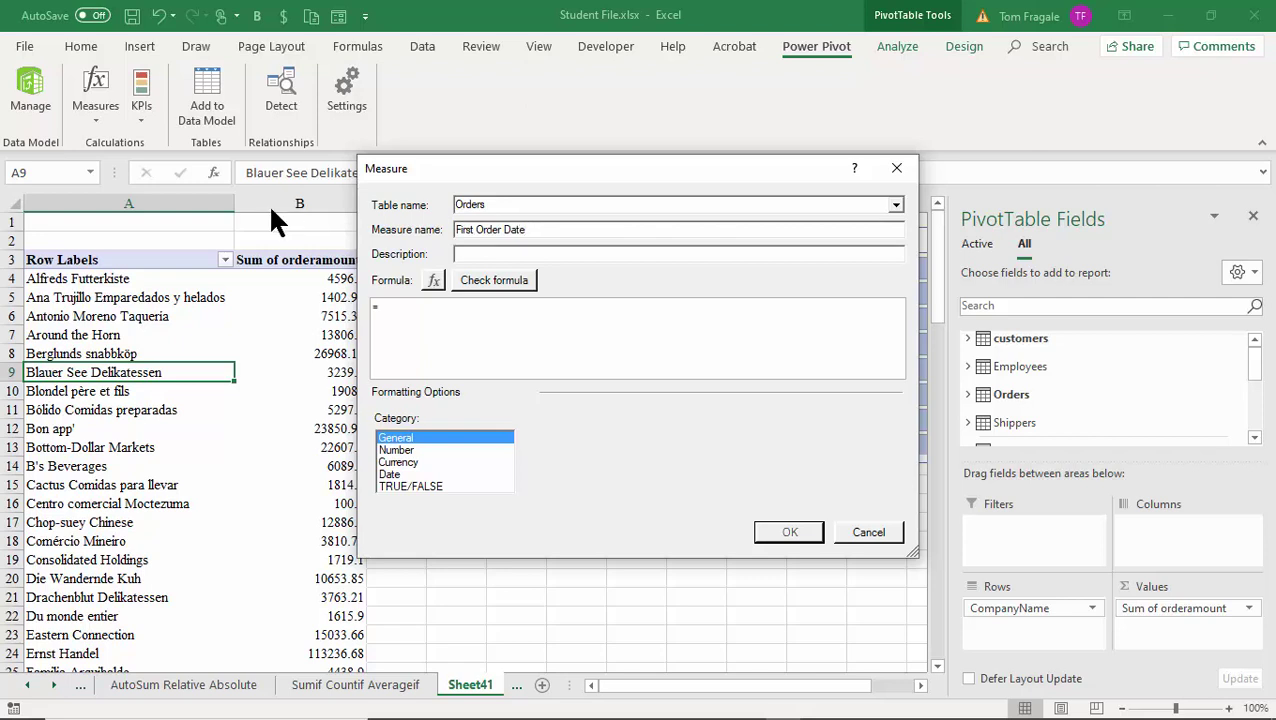
Find the FIRSTDATE function in the full function list and insert it into the First Order Date formula.
left_click(433, 280)
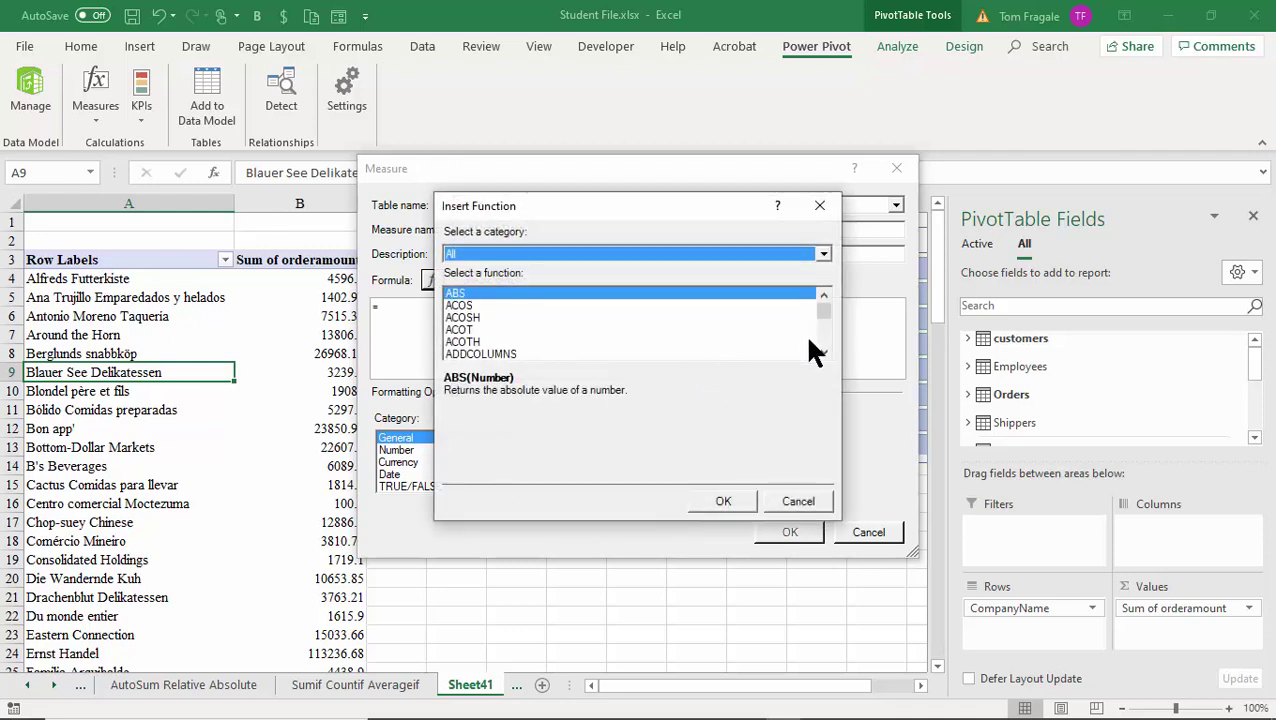
left_click(822, 354)
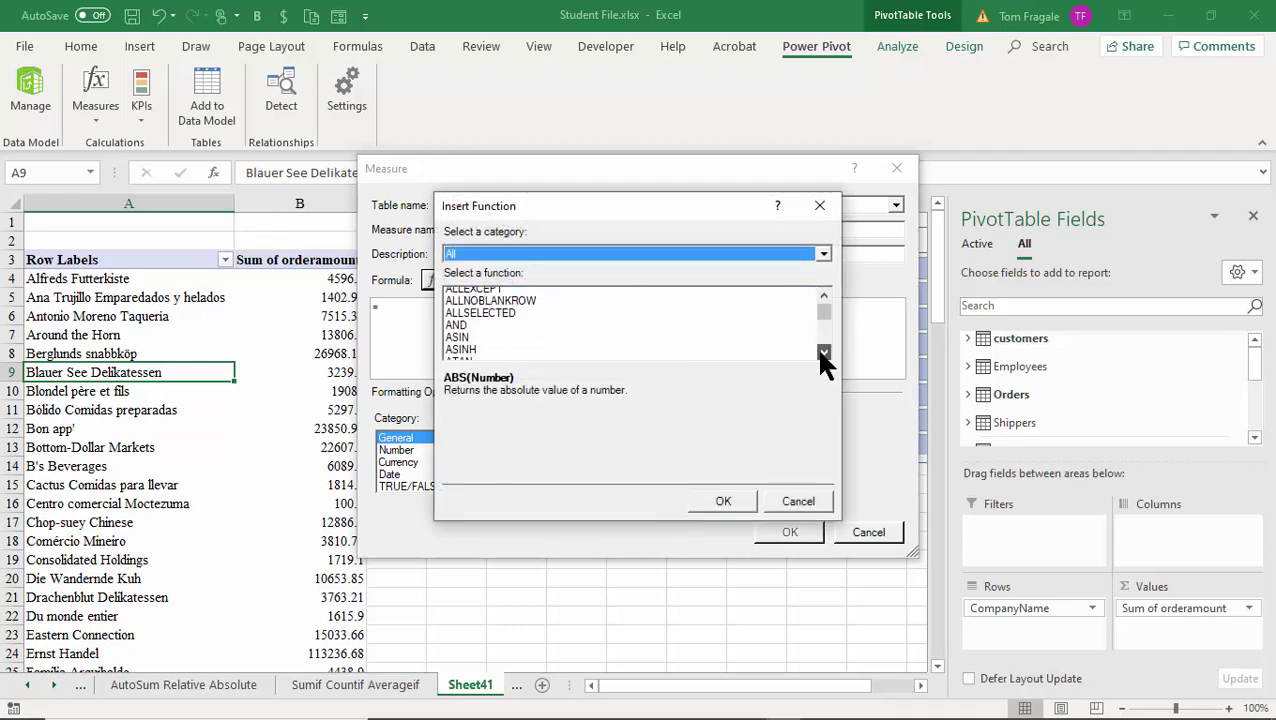
left_click(822, 354)
left_click(822, 354)
left_click(822, 354)
left_click(822, 354)
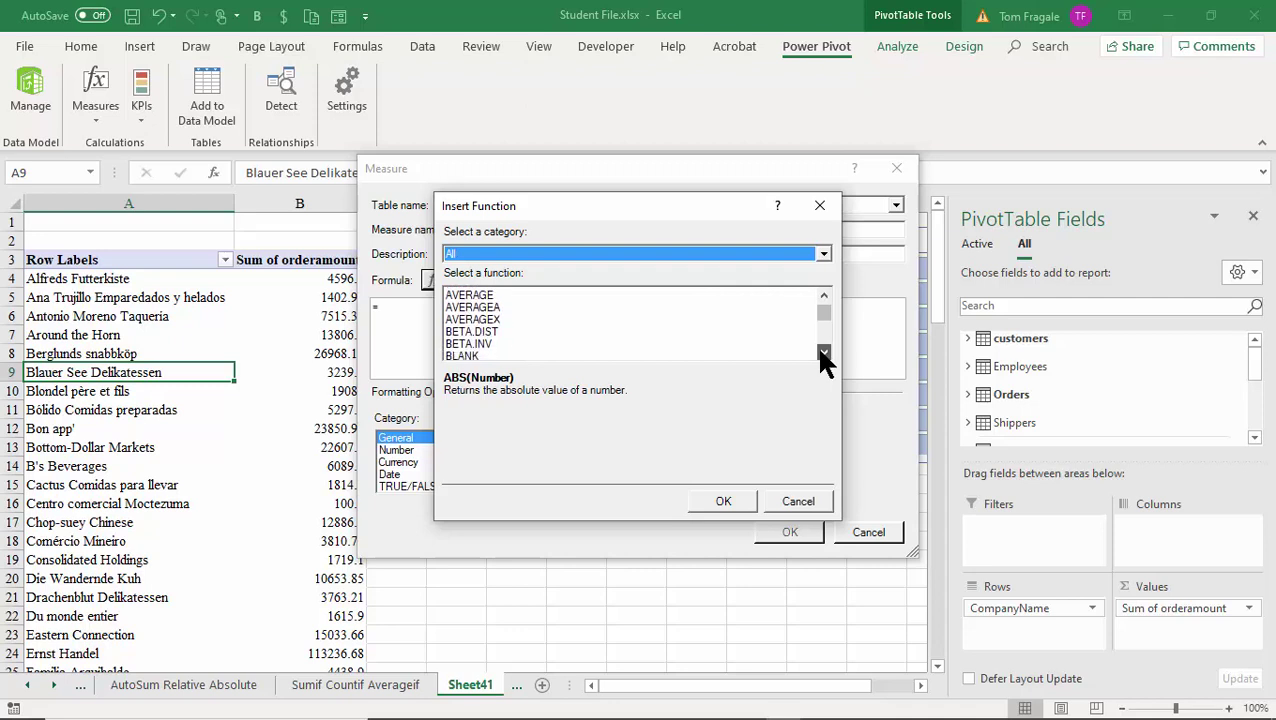
left_click(822, 354)
left_click(822, 354)
left_click(822, 354)
left_click(822, 354)
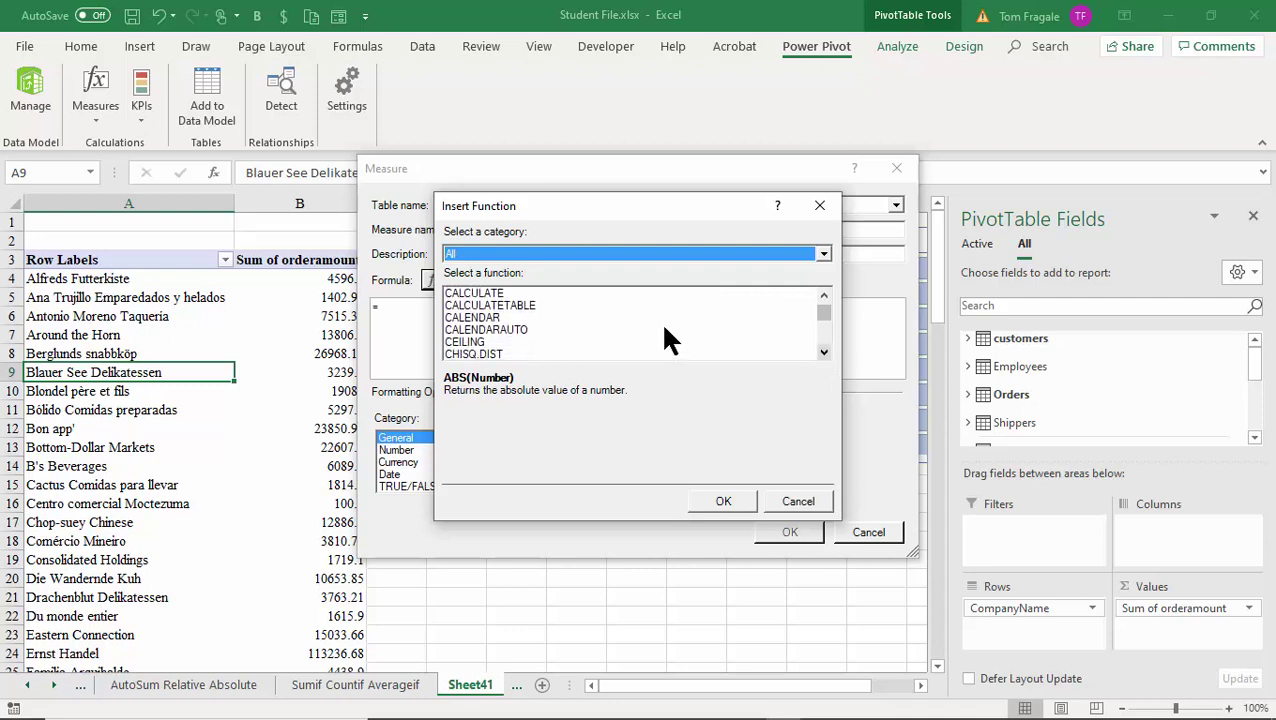
left_click(822, 352)
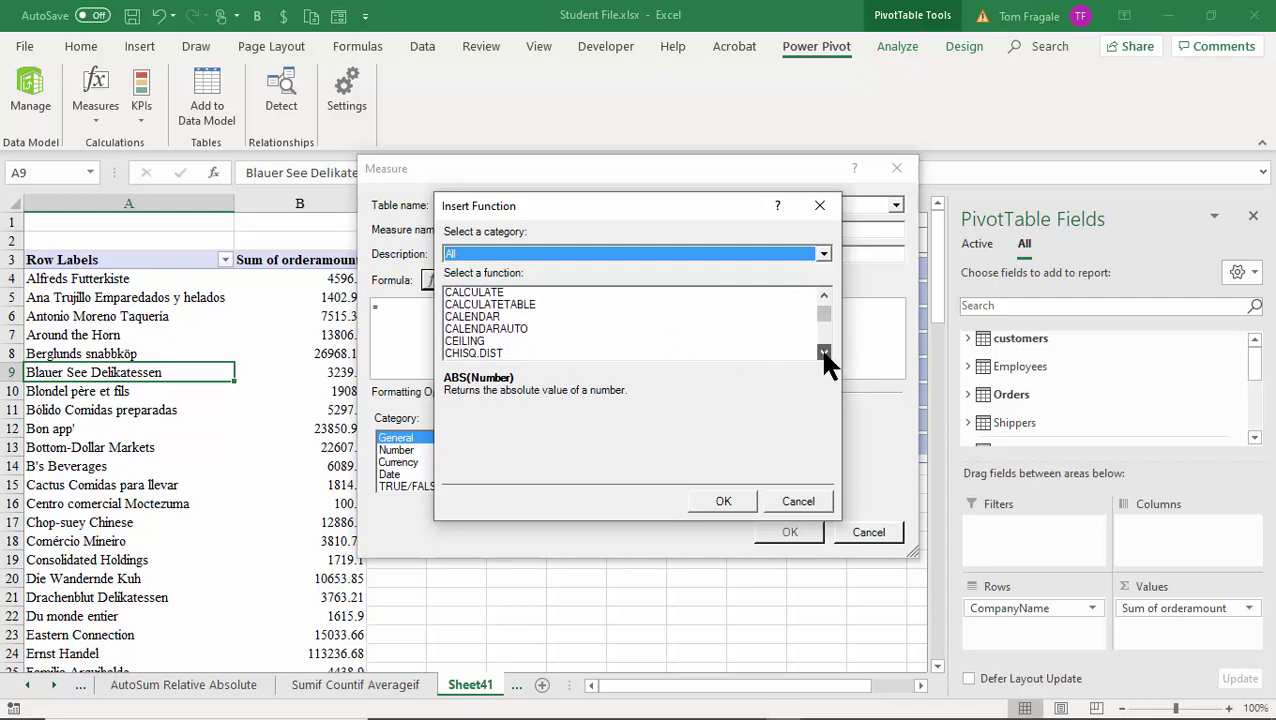
left_click(822, 352)
left_click(822, 352)
left_click(822, 352)
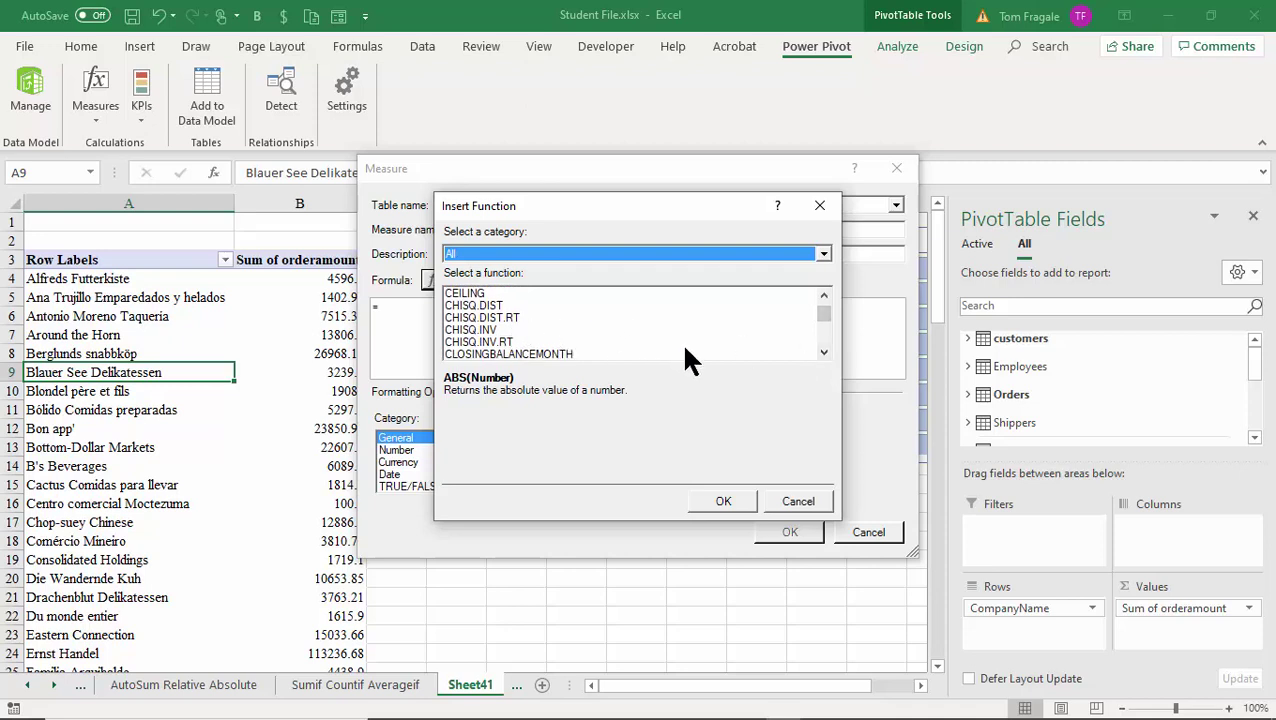
left_click(823, 352)
left_click(823, 352)
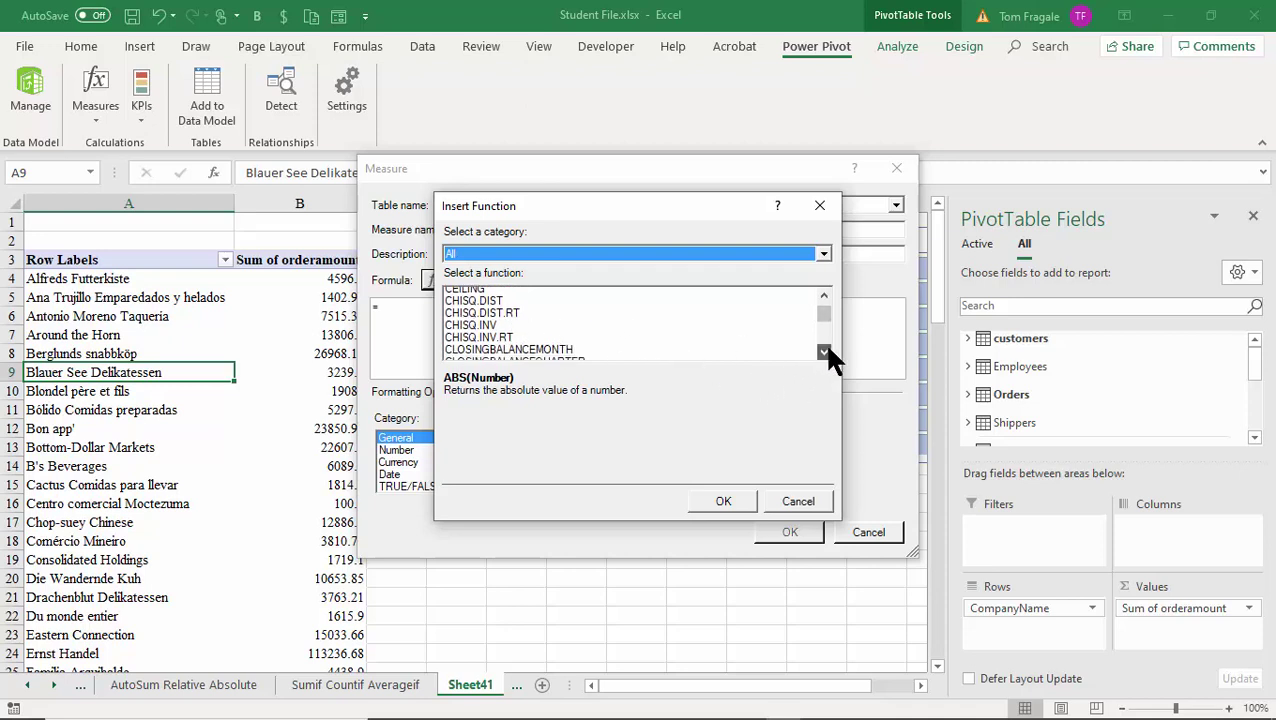
left_click(823, 352)
left_click(823, 352)
left_click(823, 352)
left_click(823, 352)
left_click(823, 352)
left_click(823, 352)
left_click(823, 352)
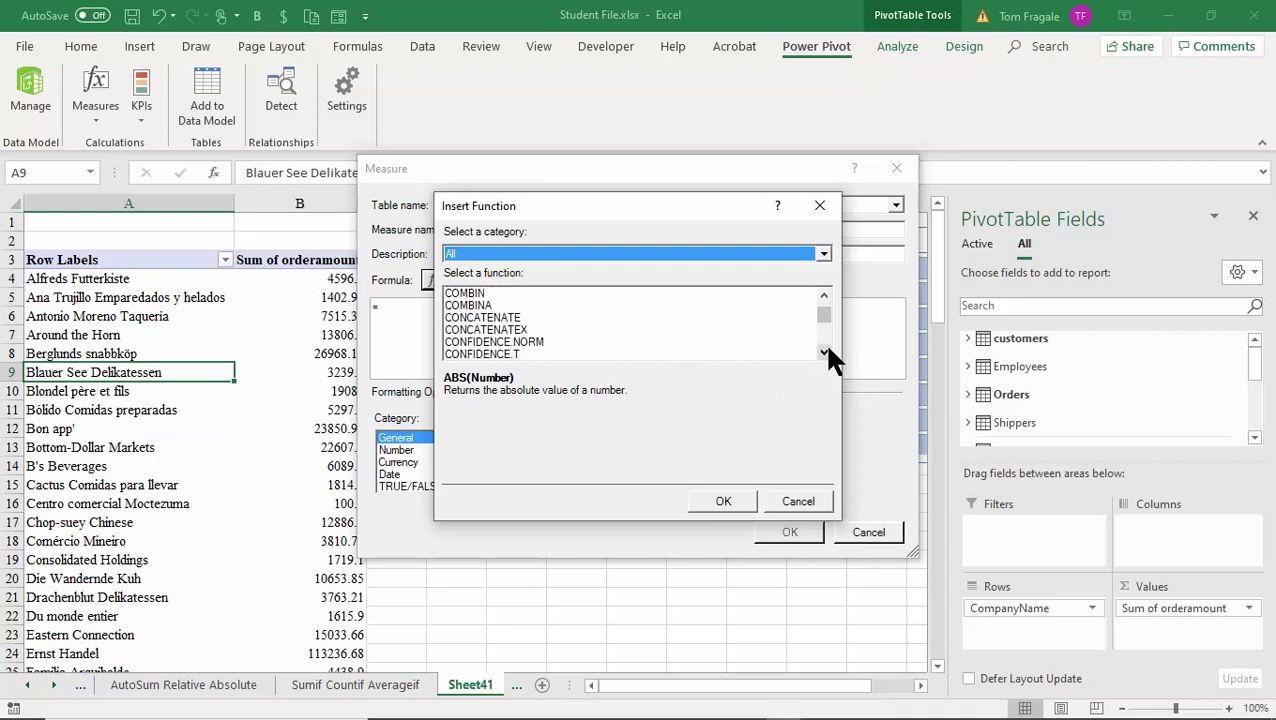
left_click(823, 352)
left_click(823, 352)
left_click(823, 352)
left_click(823, 352)
left_click(823, 352)
left_click(823, 352)
left_click_drag(823, 352, 823, 352)
left_click_drag(822, 300, 512, 305)
left_click(474, 318)
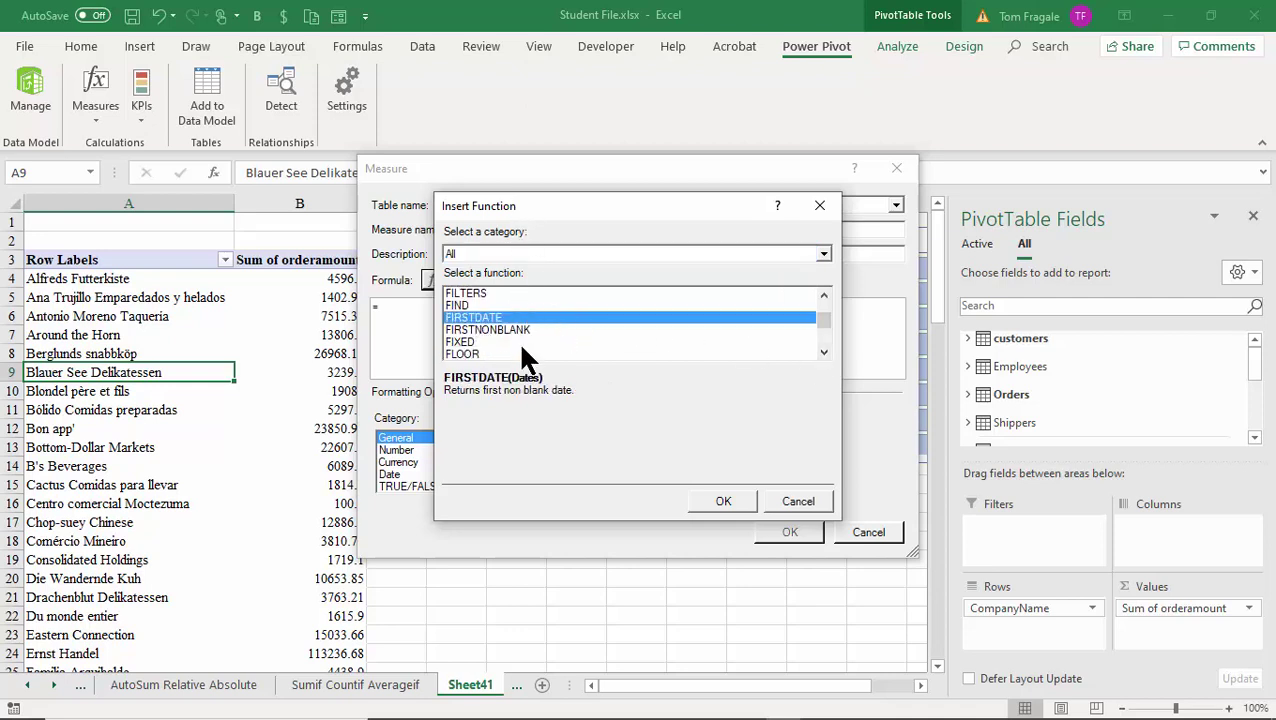
left_click(718, 504)
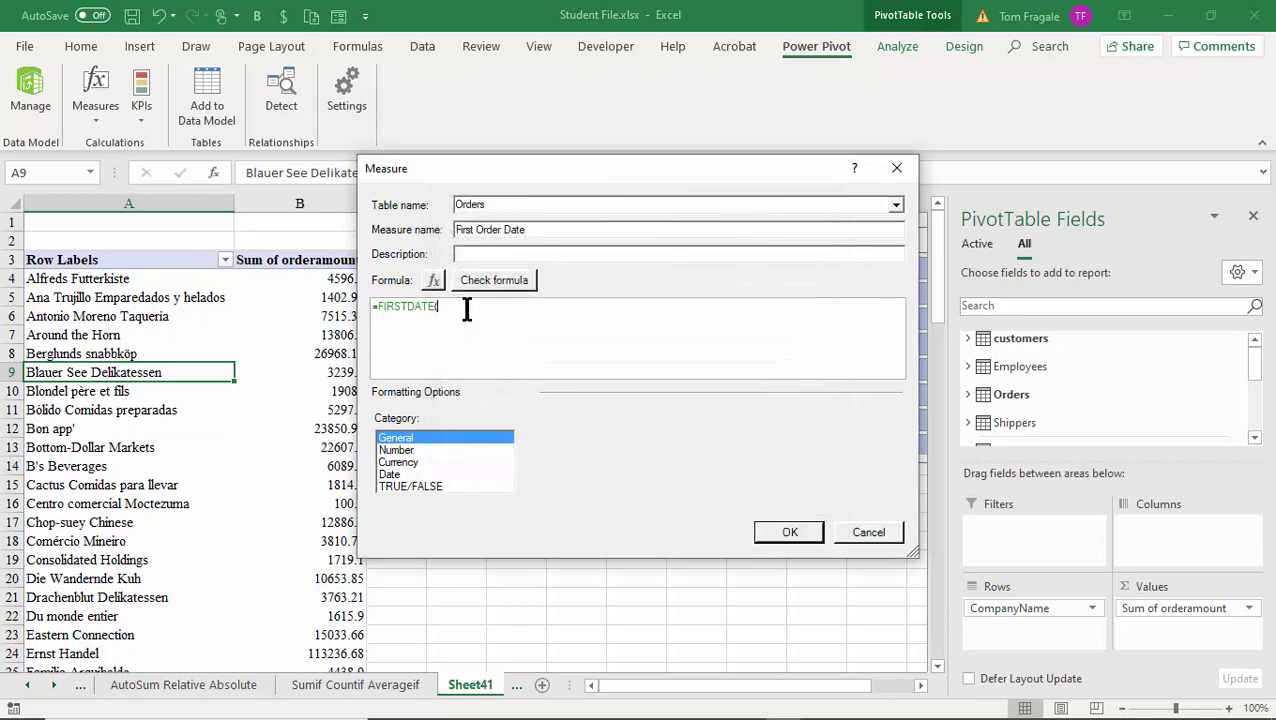
Complete the formula as =FIRSTDATE(Orders[OrderDate]).
type("o")
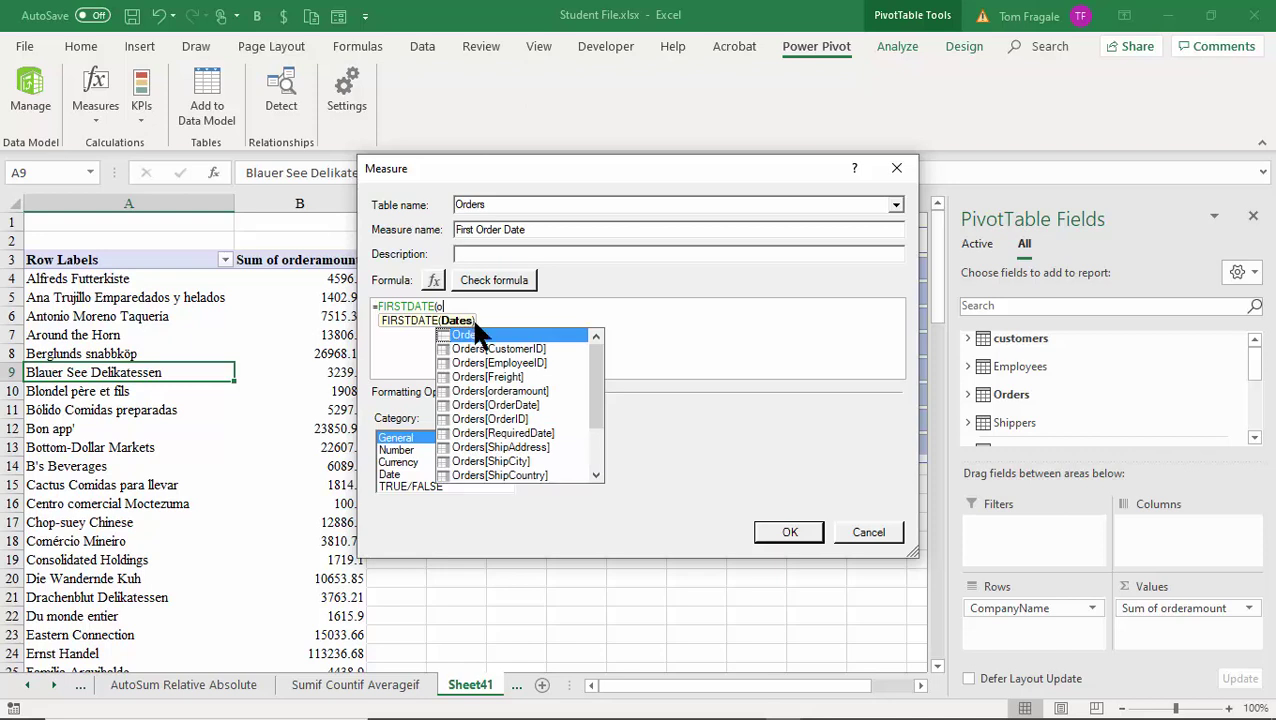
double_click(503, 405)
type(")")
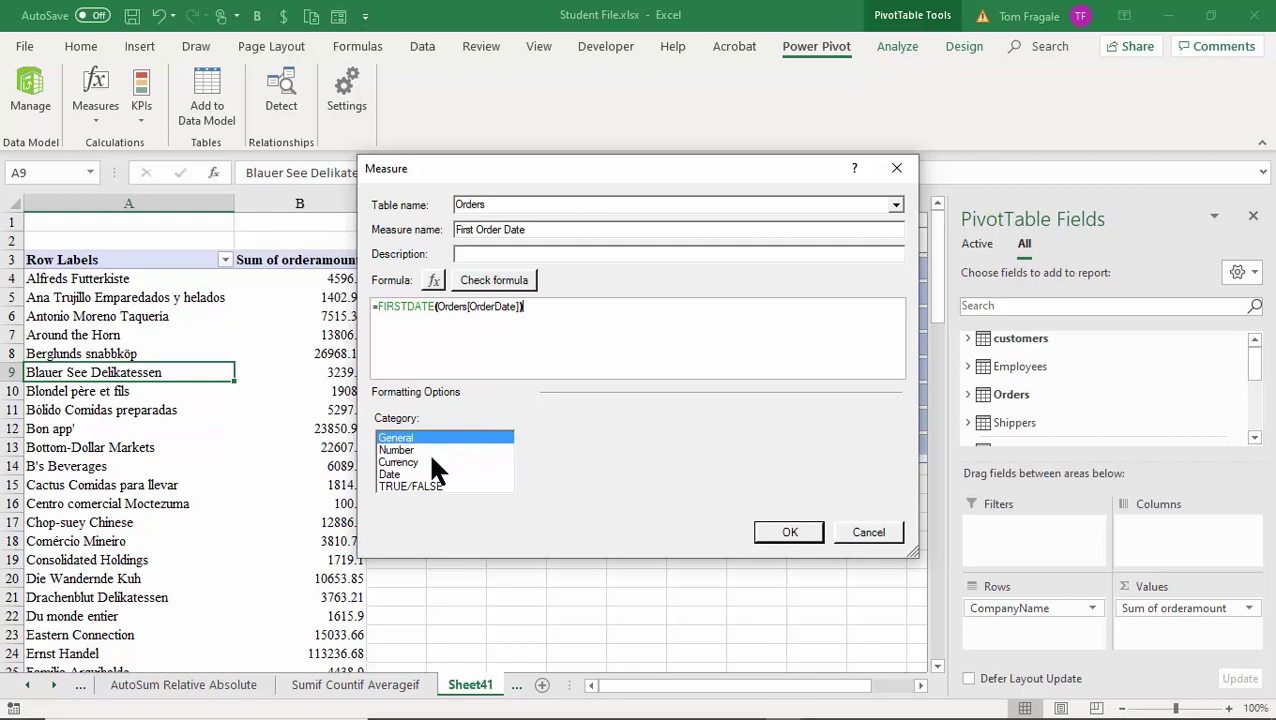
Format the First Order Date measure as a date in the *3/14/2001 style and create it.
left_click(389, 474)
left_click(889, 439)
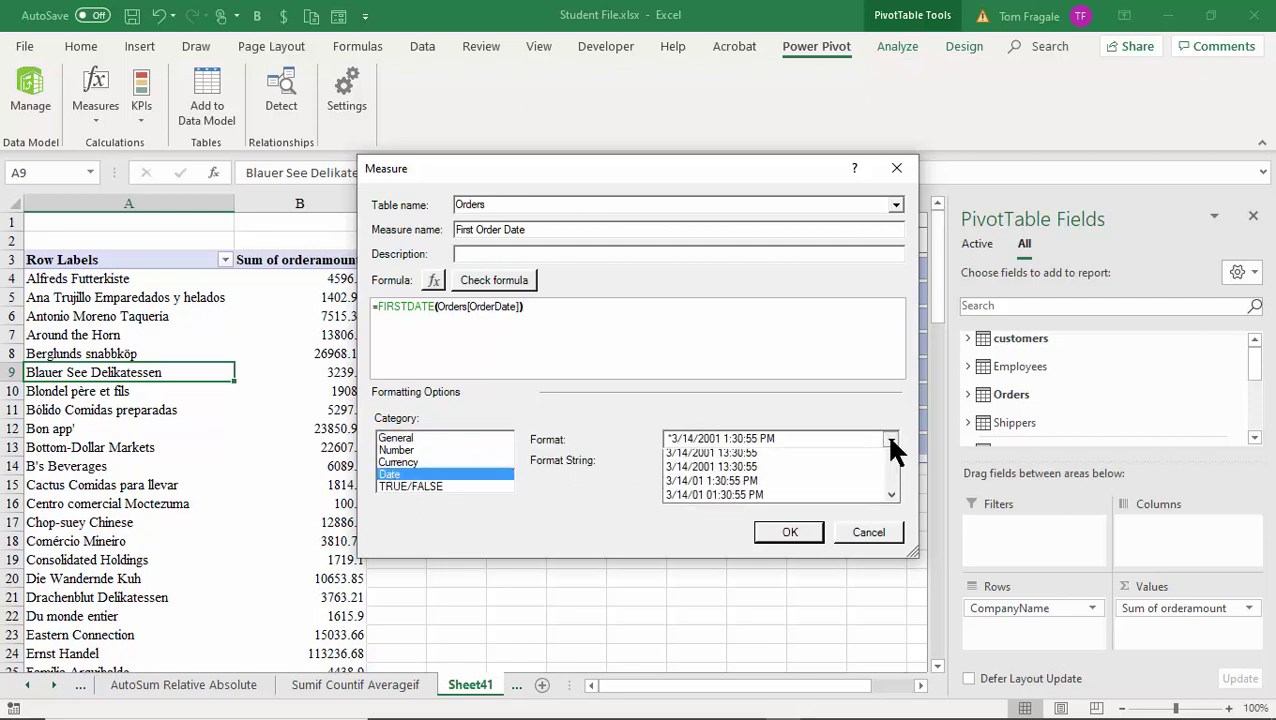
left_click(762, 470)
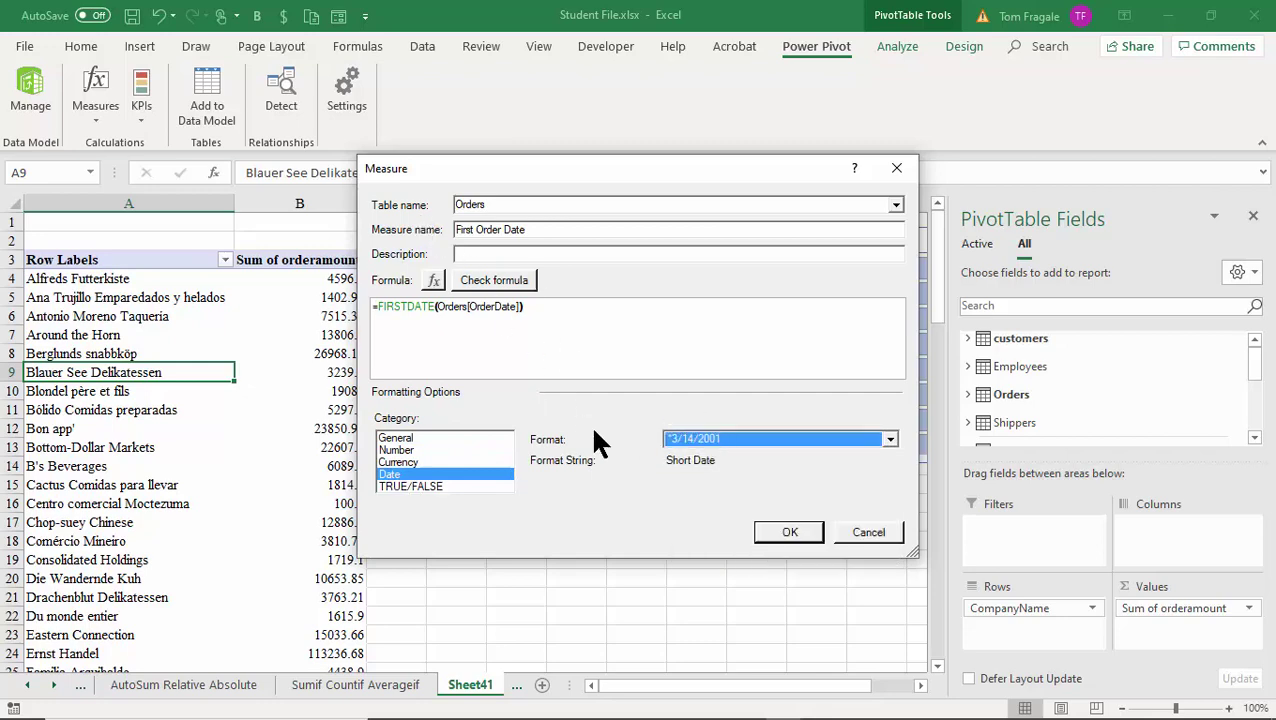
left_click(789, 540)
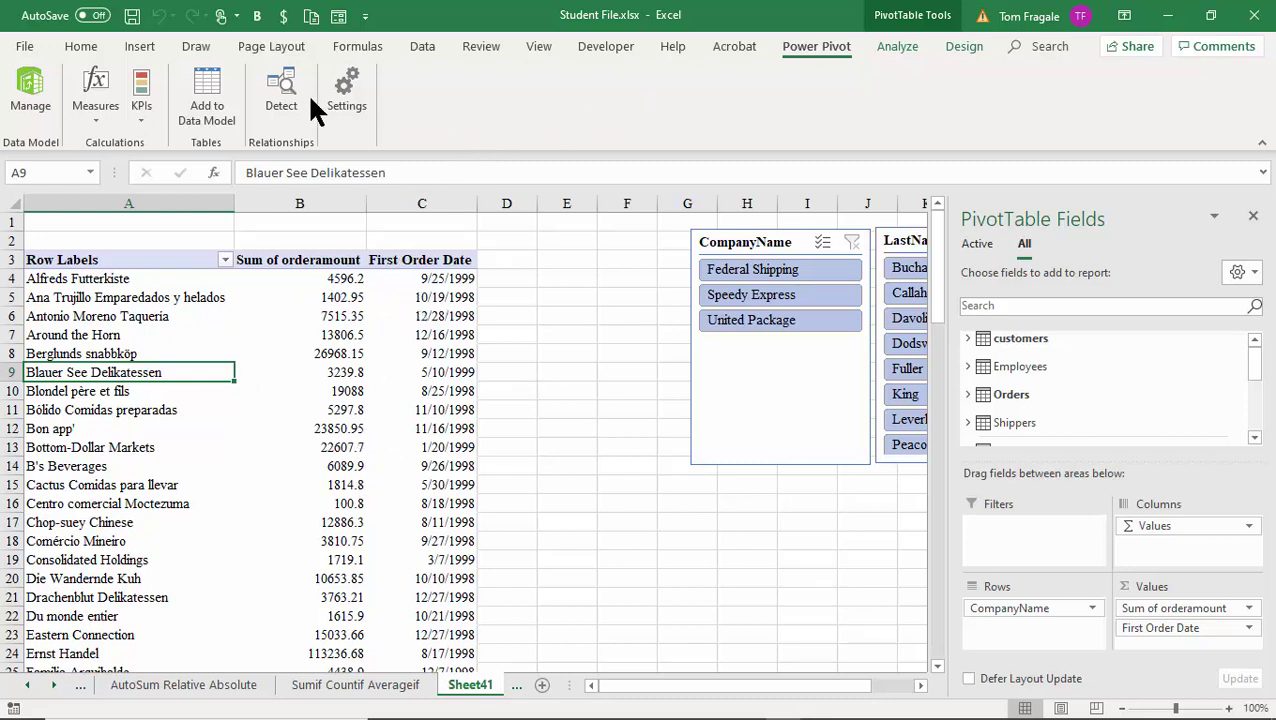
Start another new measure in the Orders table and name it Last Order Date.
left_click(93, 109)
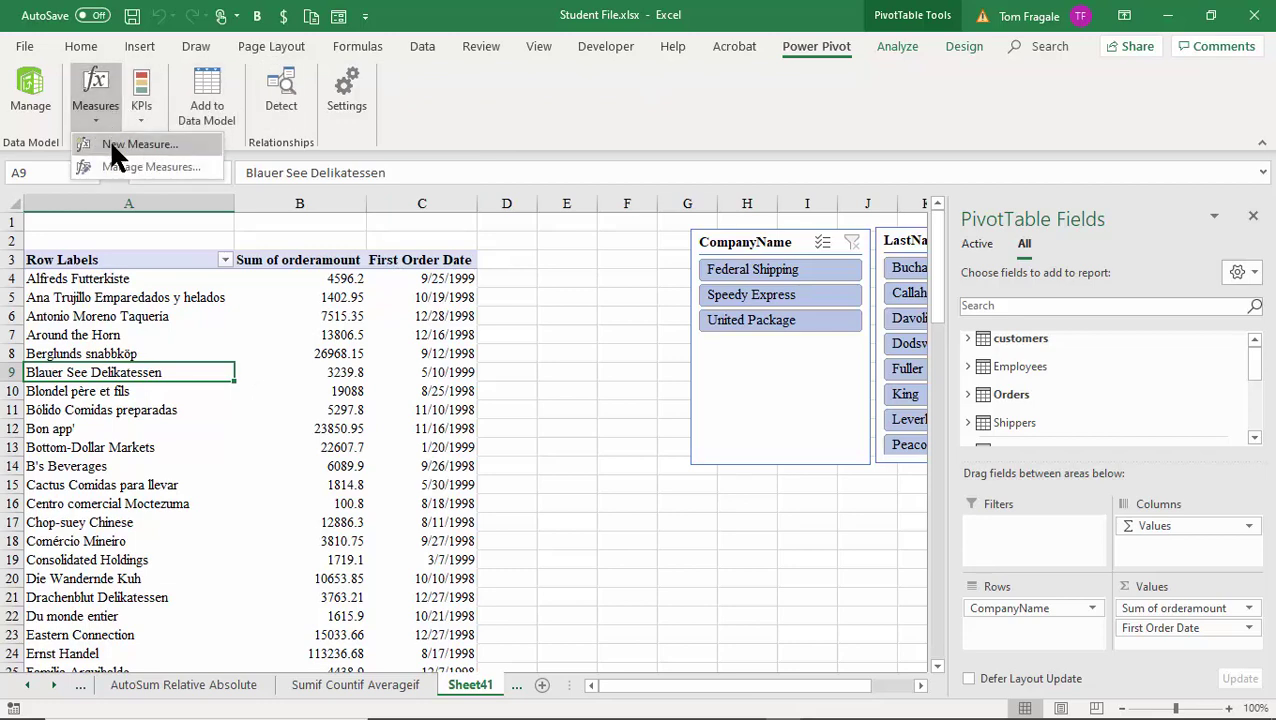
left_click(111, 145)
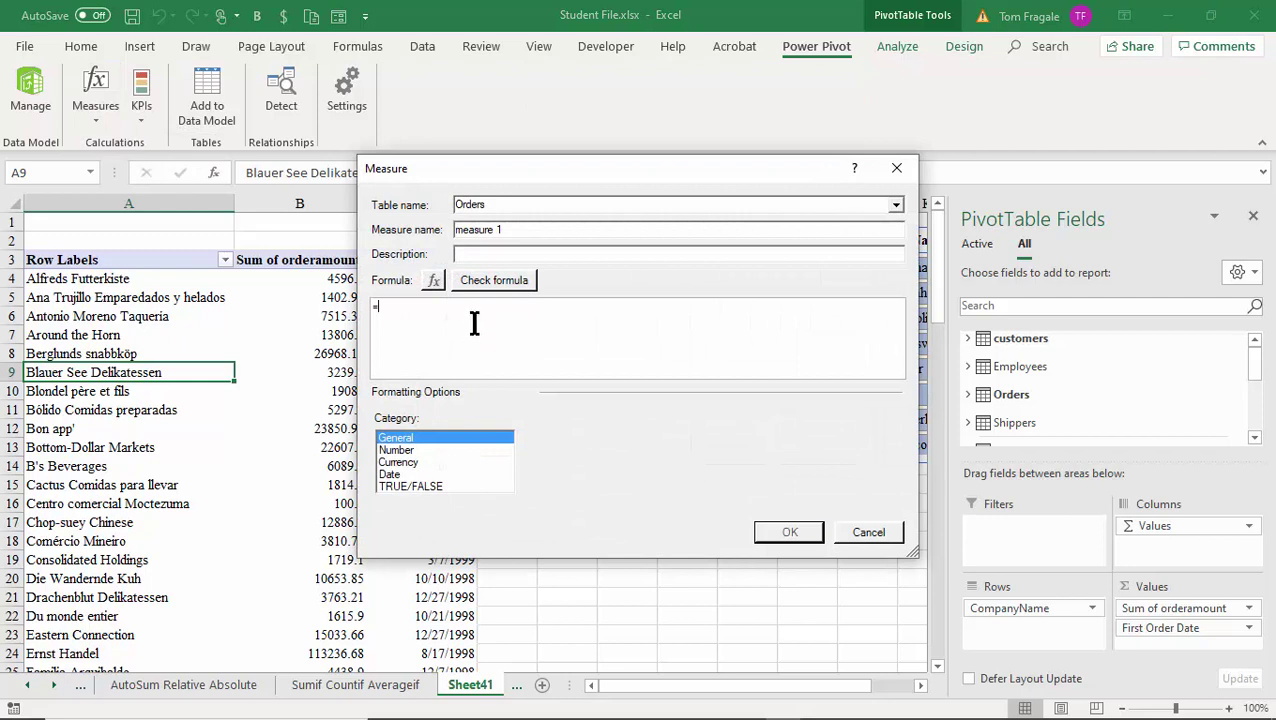
left_click_drag(507, 231, 421, 231)
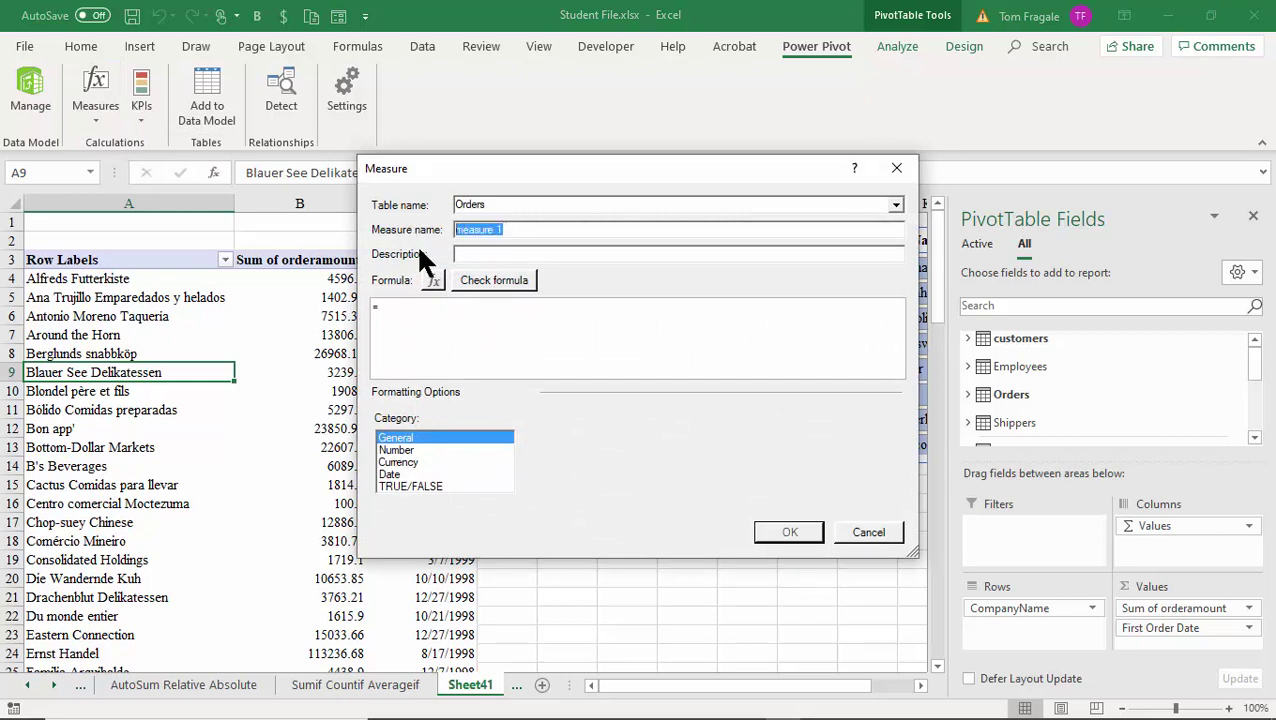
type("La")
key("Caps_Lock")
type("S")
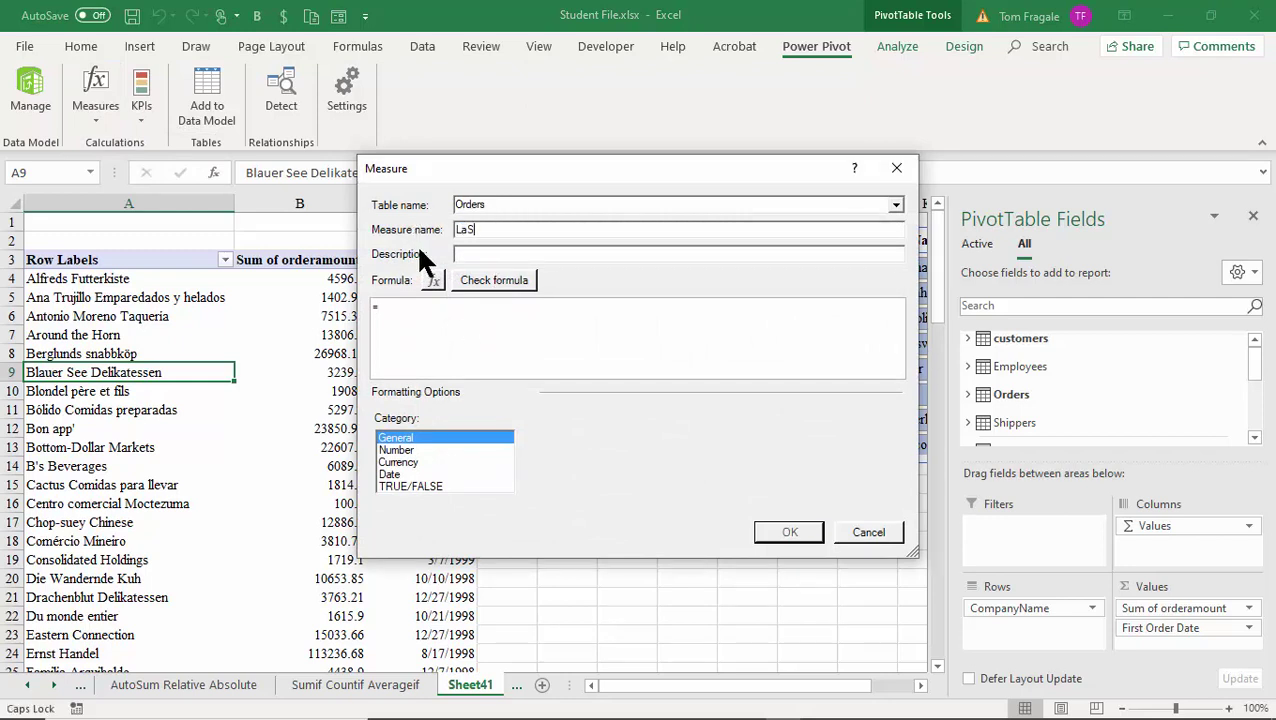
key("BackSpace")
key("Caps_Lock")
type("st Order ")
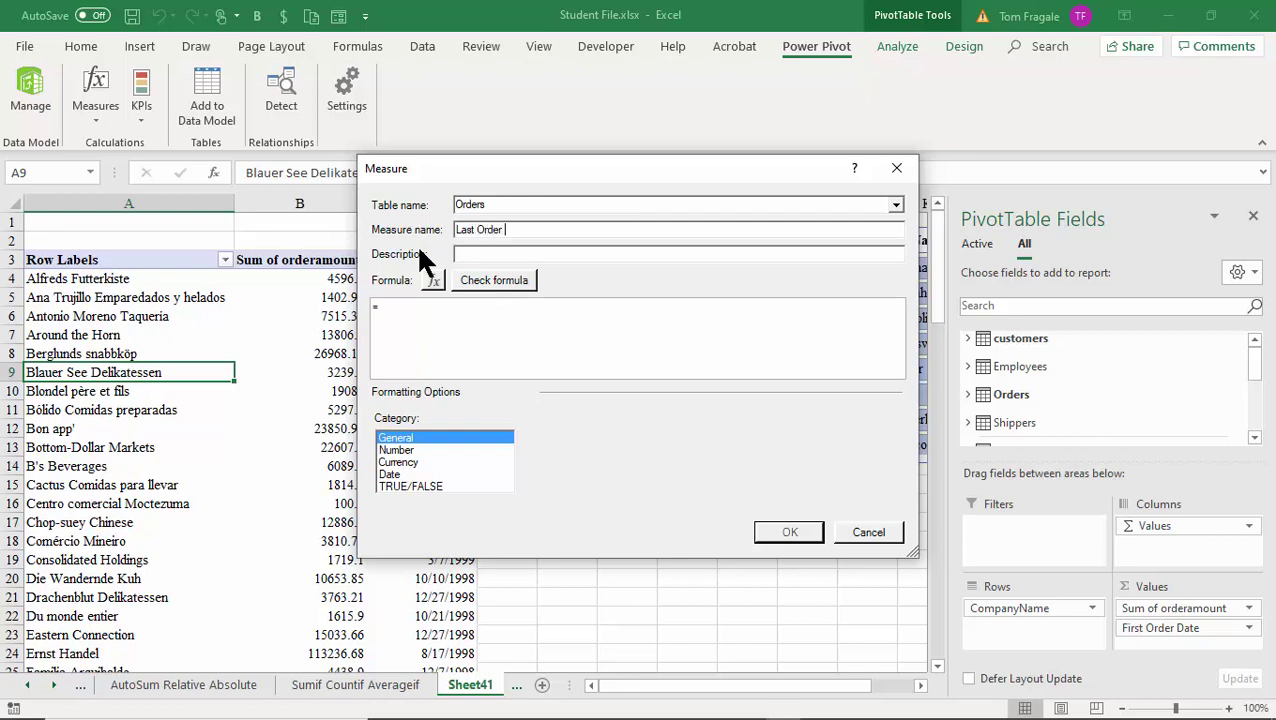
type("Date")
Insert the LASTDATE function and complete the Last Order Date formula as =LASTDATE(Orders[OrderDate]).
left_click(430, 280)
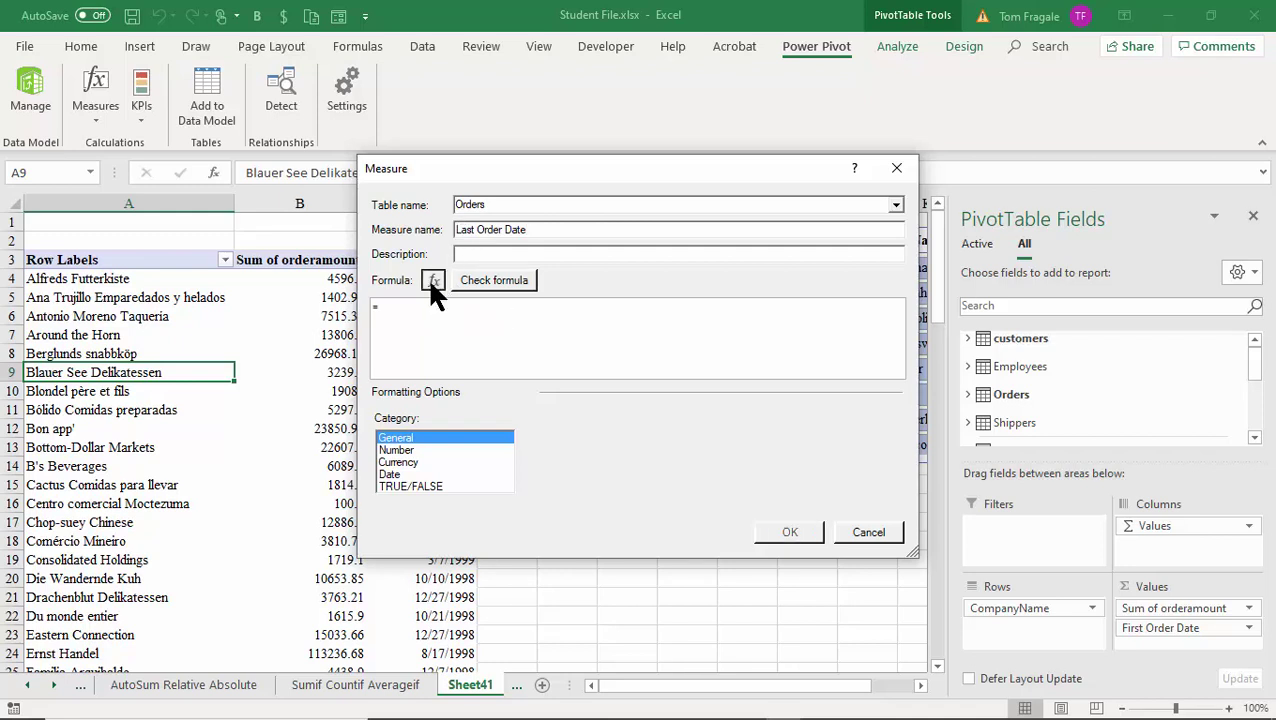
mouse_move(820, 309)
left_mouse_down()
mouse_move(823, 325)
mouse_move(825, 296)
left_mouse_up()
left_click(465, 305)
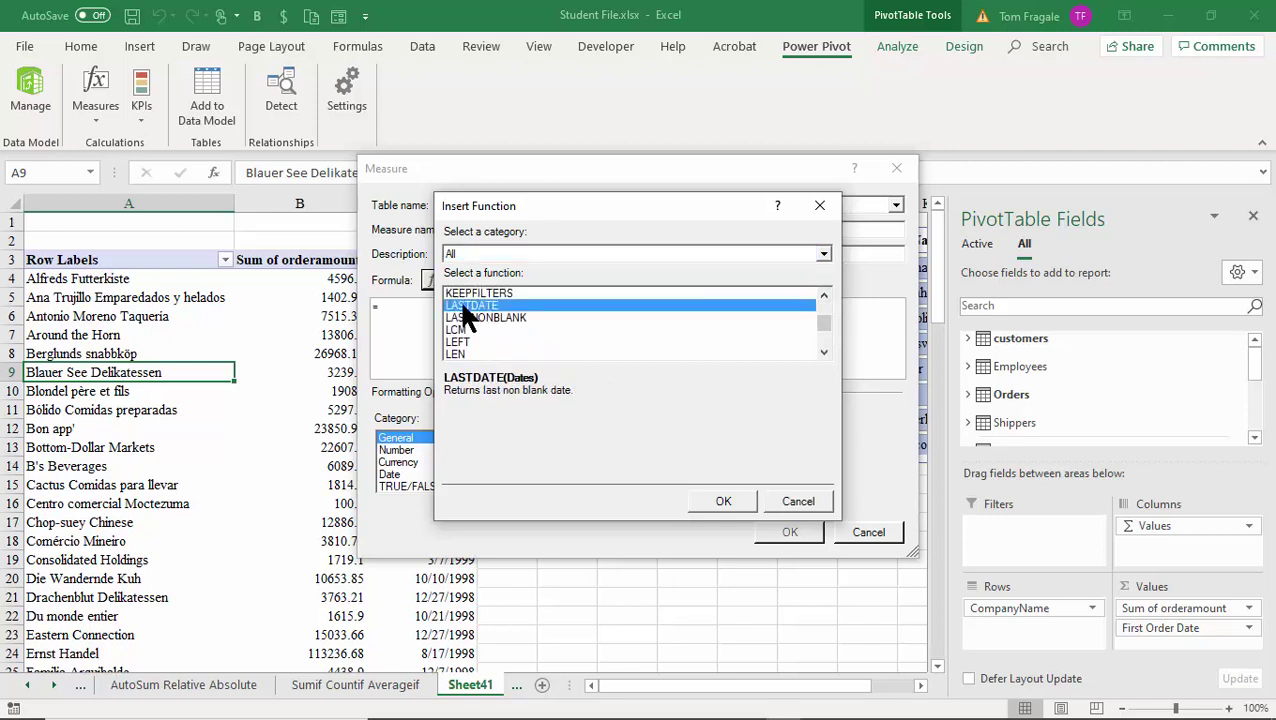
double_click(465, 306)
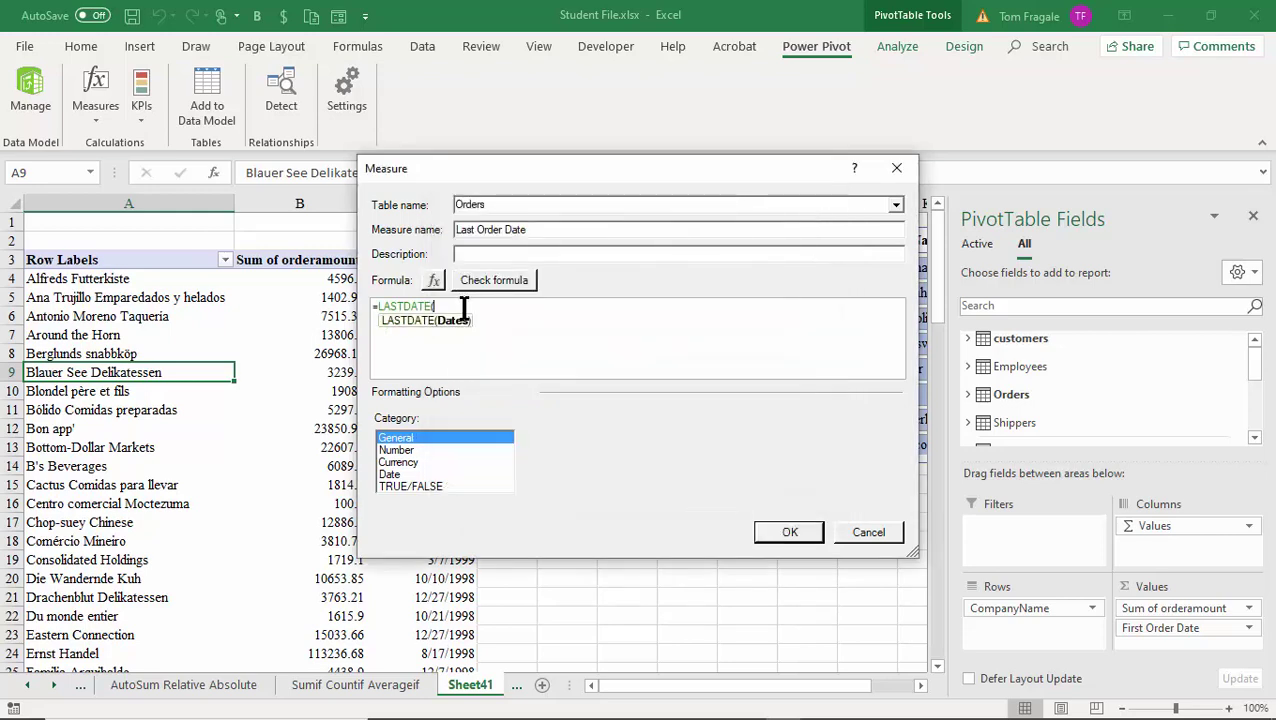
type("o")
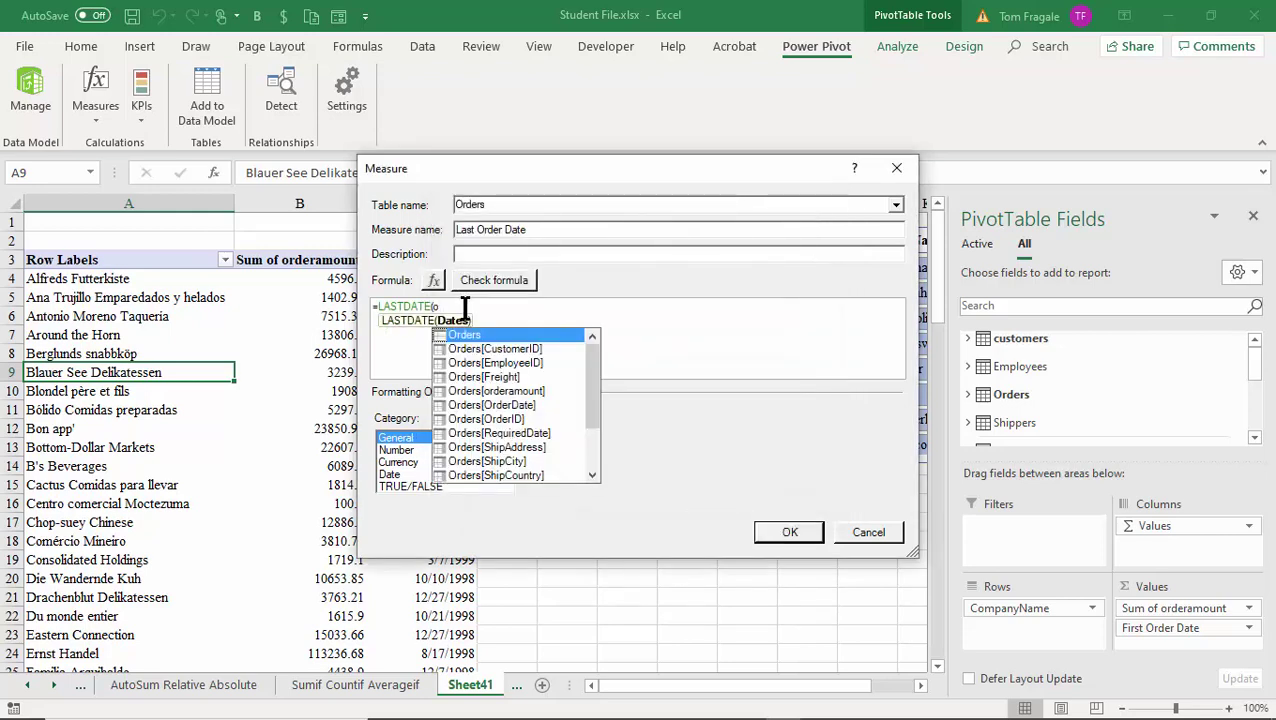
double_click(500, 404)
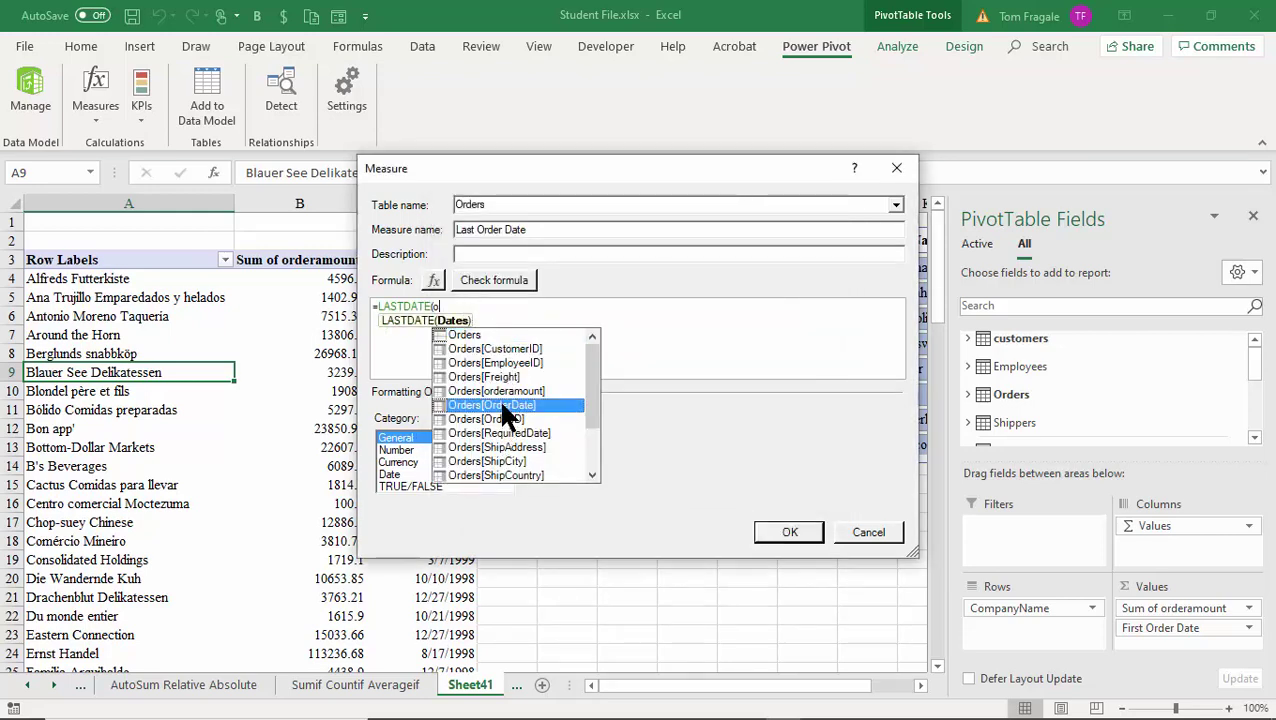
type(")")
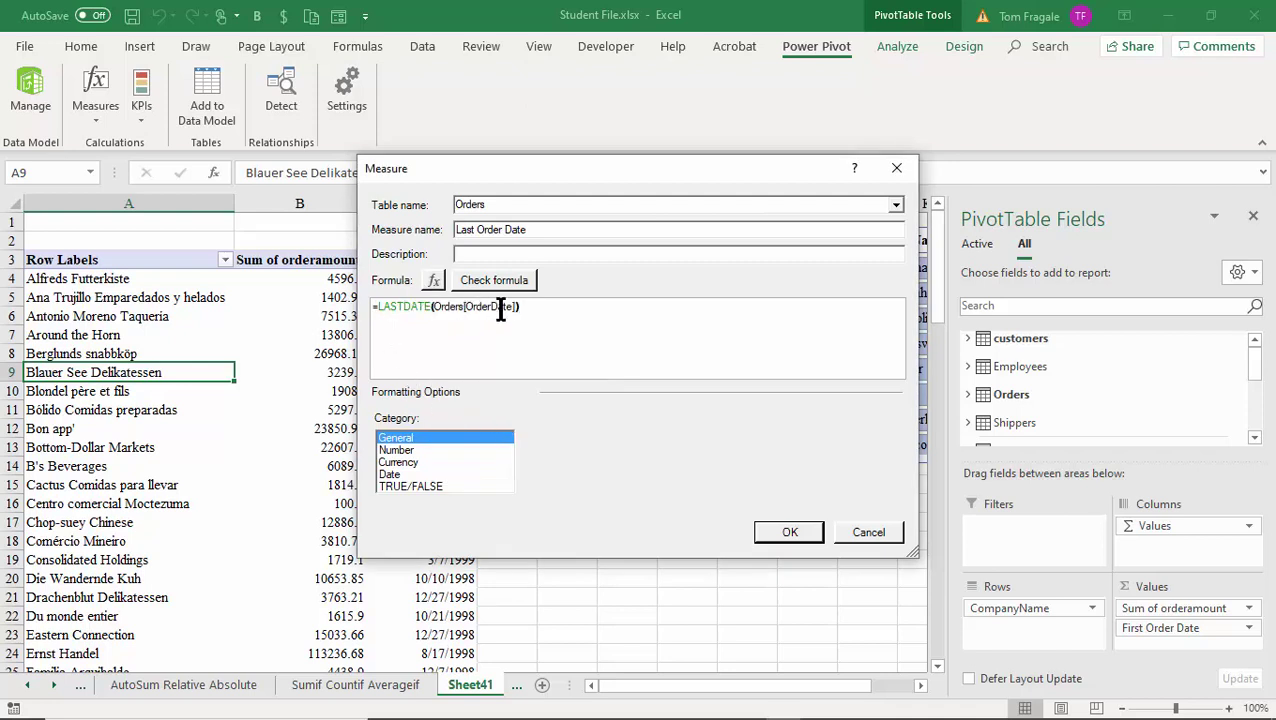
Format the Last Order Date measure as a date in the *3/14/2001 style and create it.
left_click(392, 474)
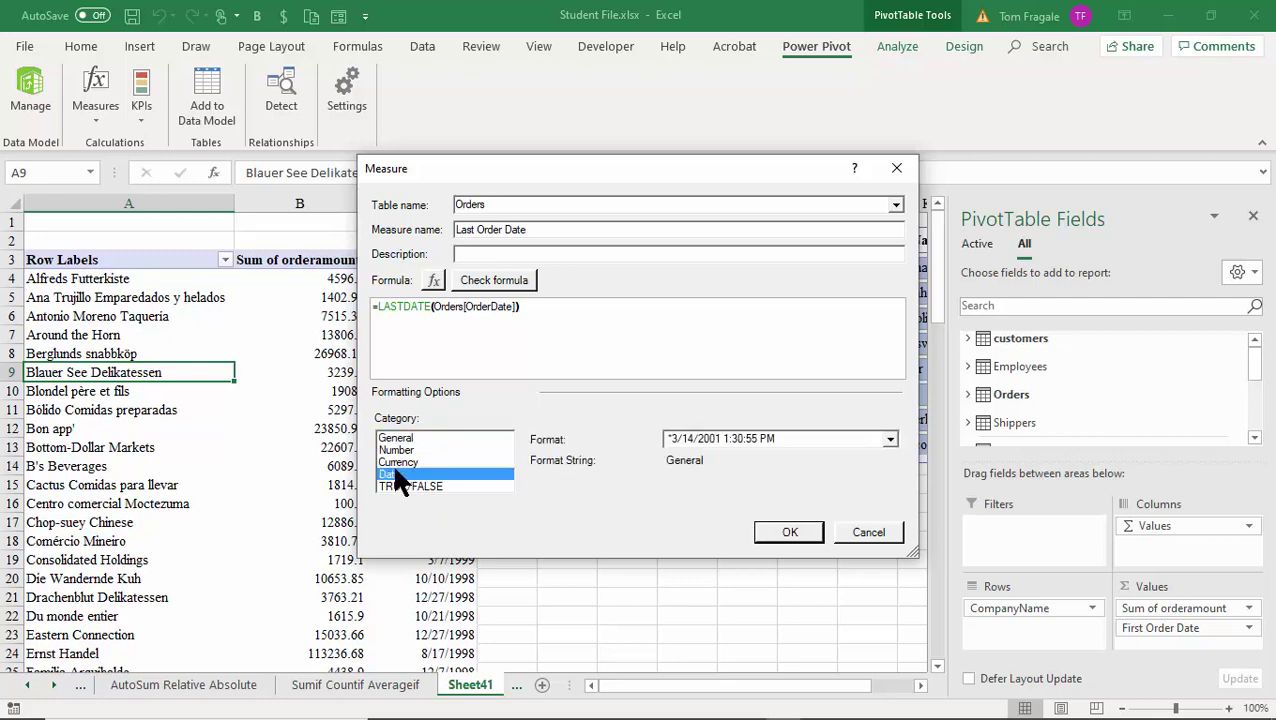
left_click(890, 439)
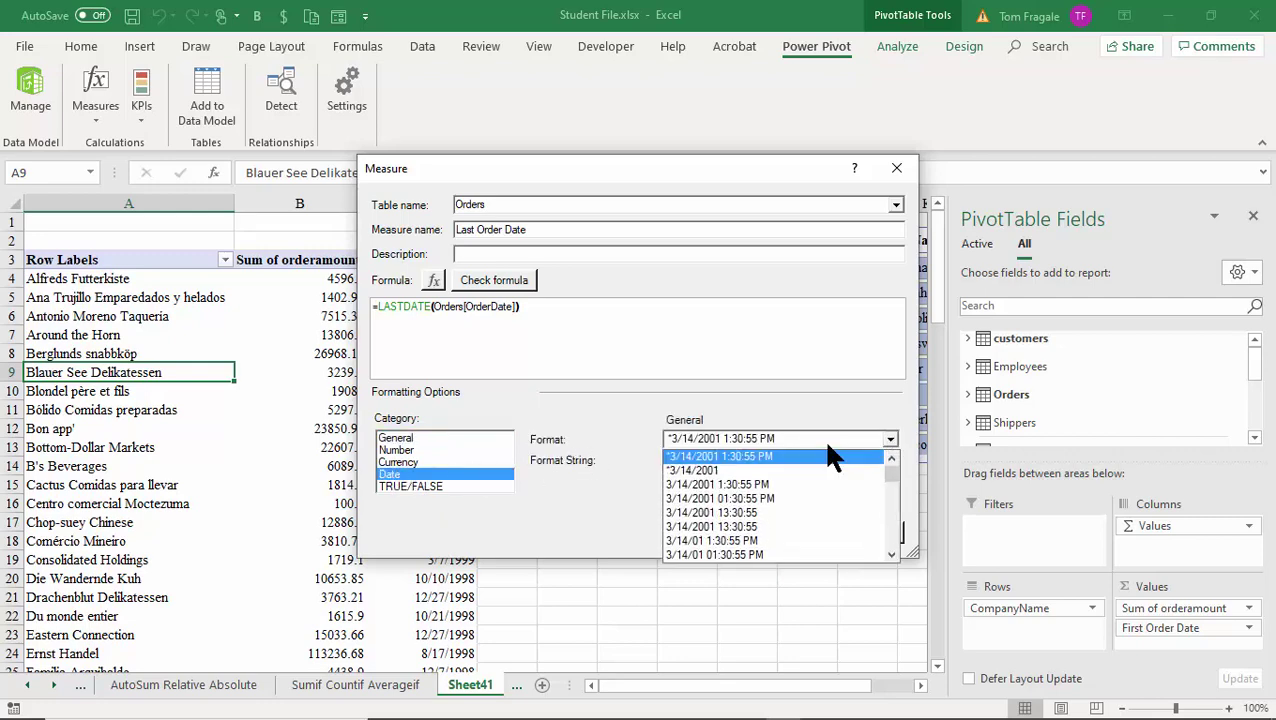
left_click(735, 478)
left_click(790, 531)
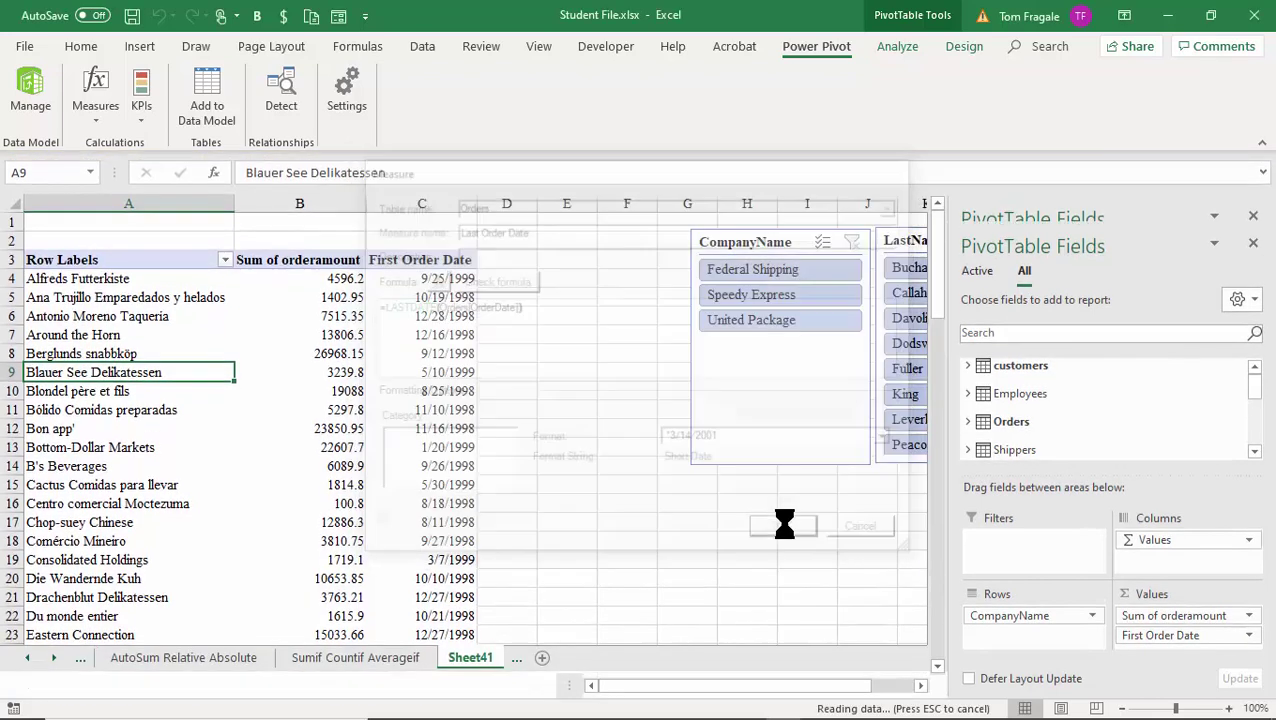
left_click(457, 319)
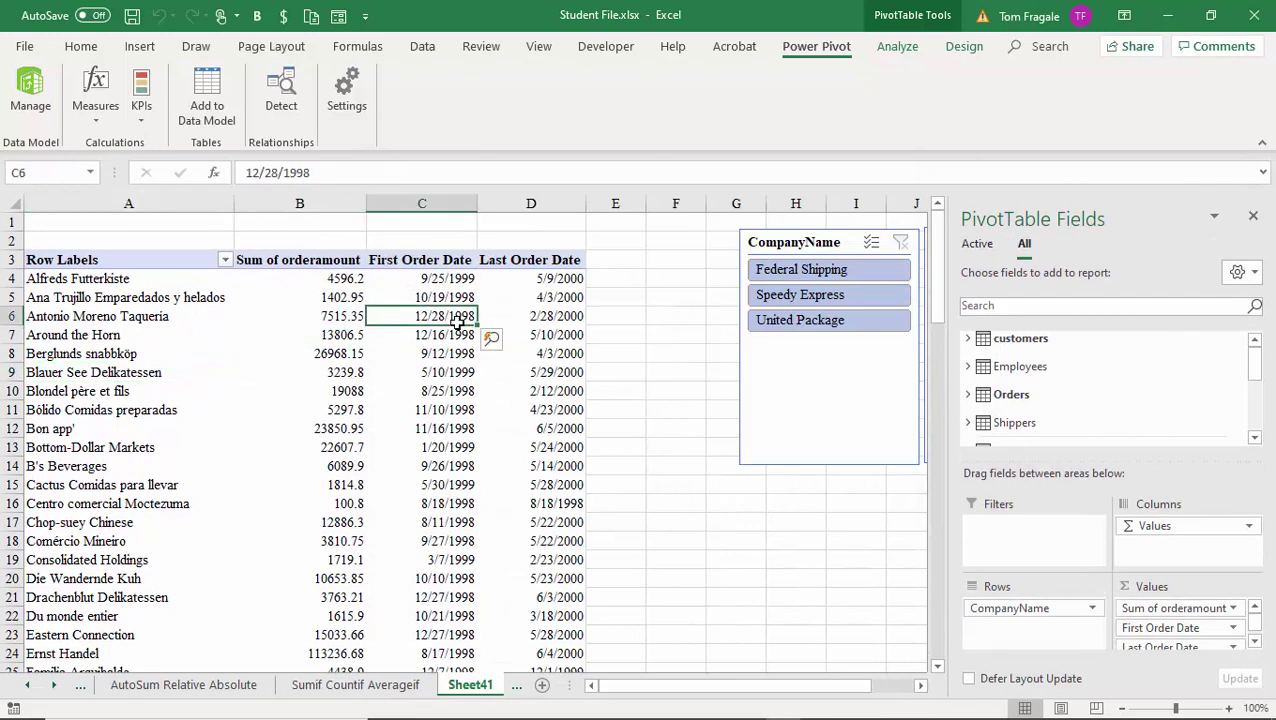
Remove Sum of orderamount from the PivotTable's values.
left_click(529, 279)
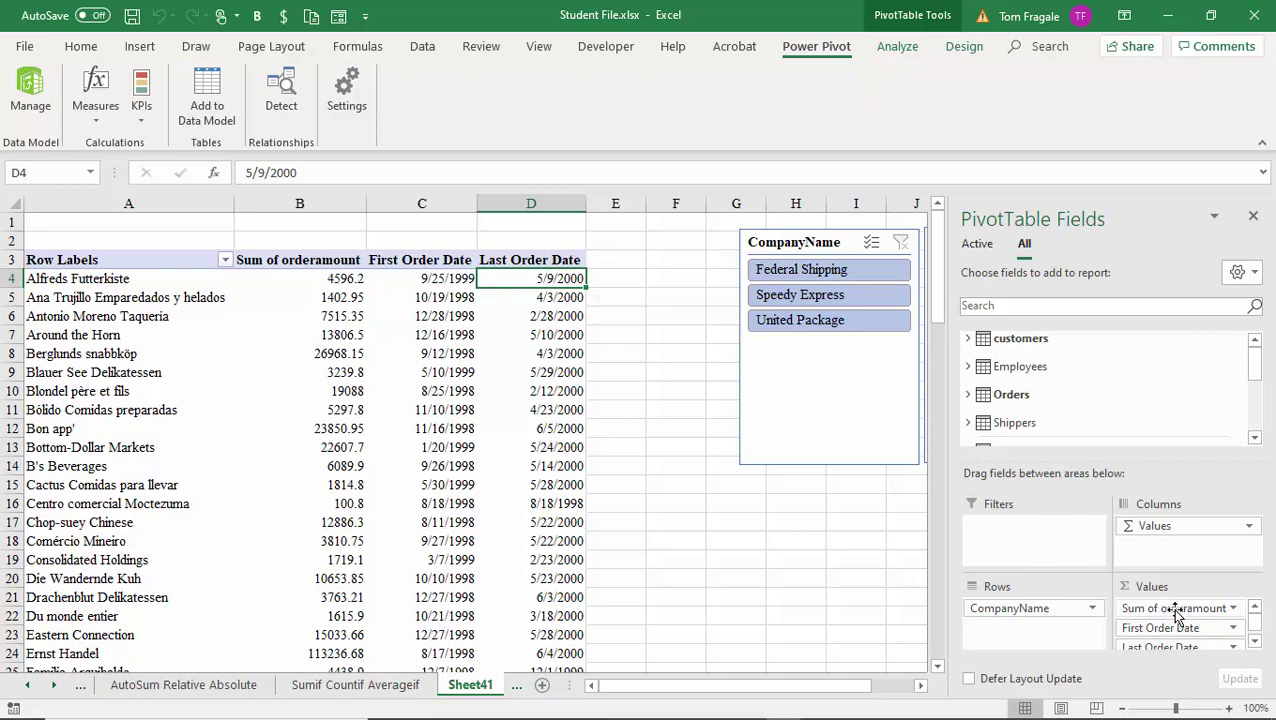
left_click_drag(1165, 610, 1110, 402)
left_click(380, 307)
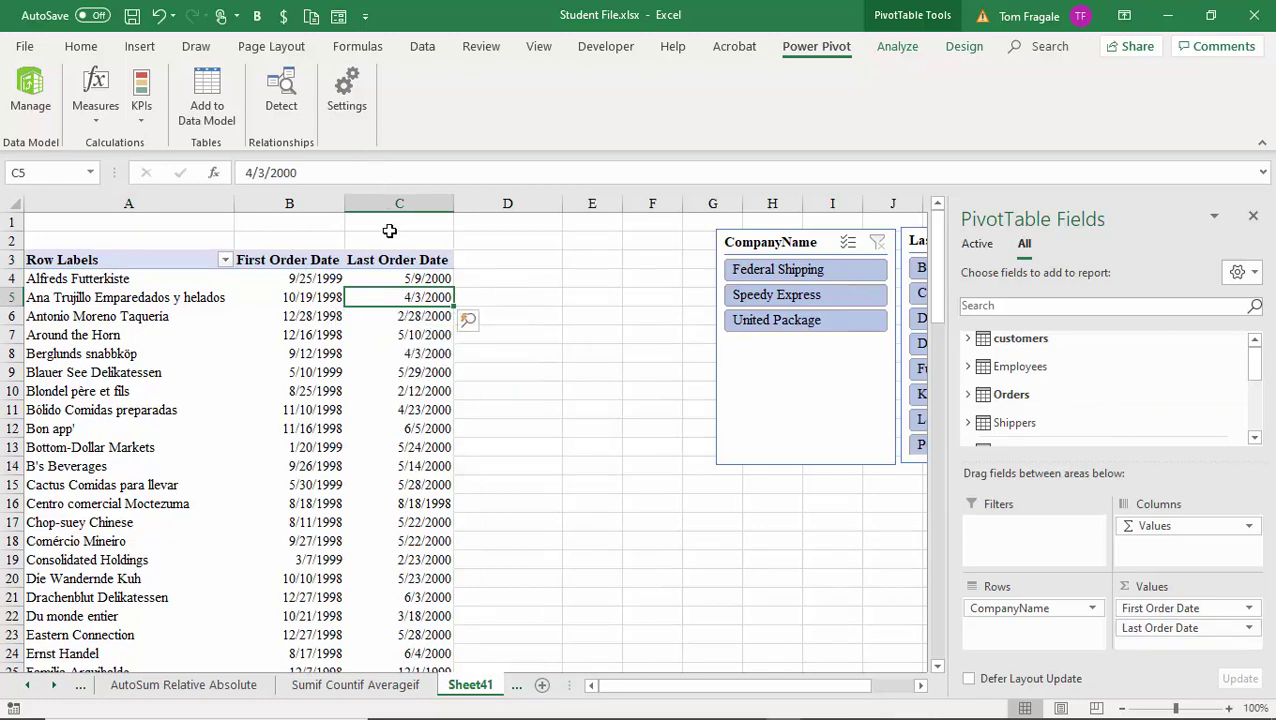
Start a new measure in the Orders table and name it New Sum.
left_click(94, 116)
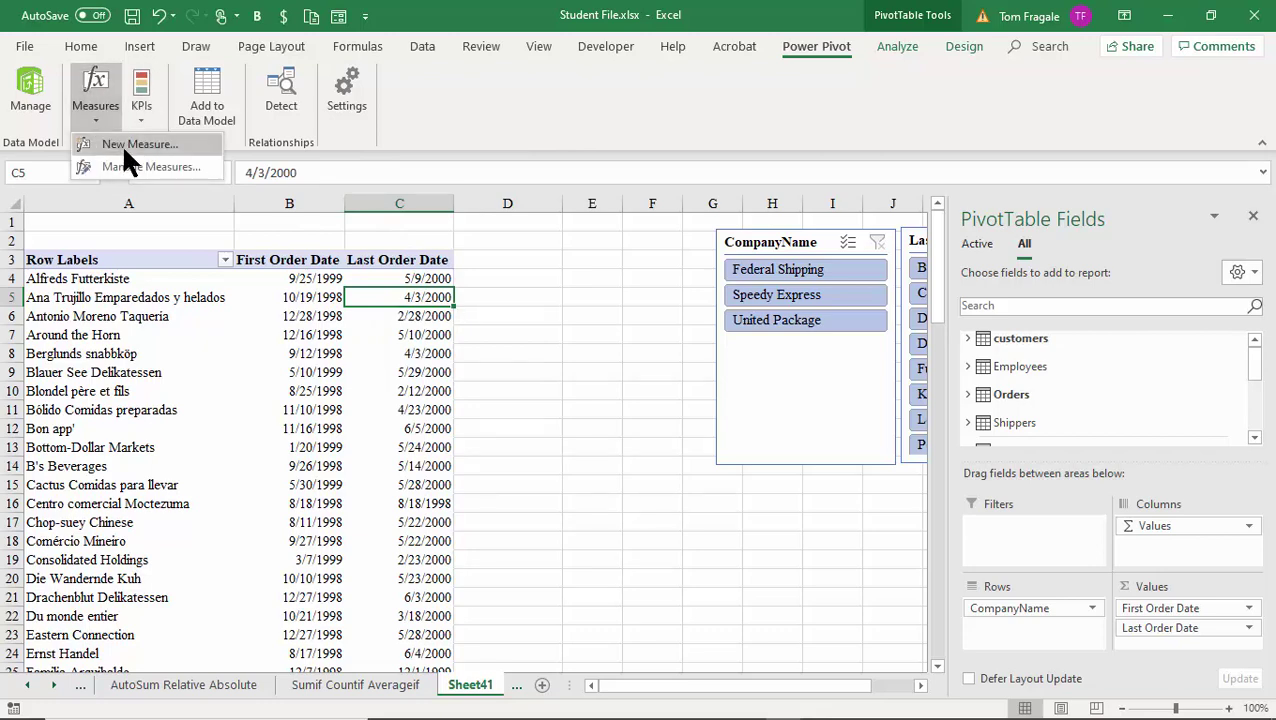
left_click(122, 144)
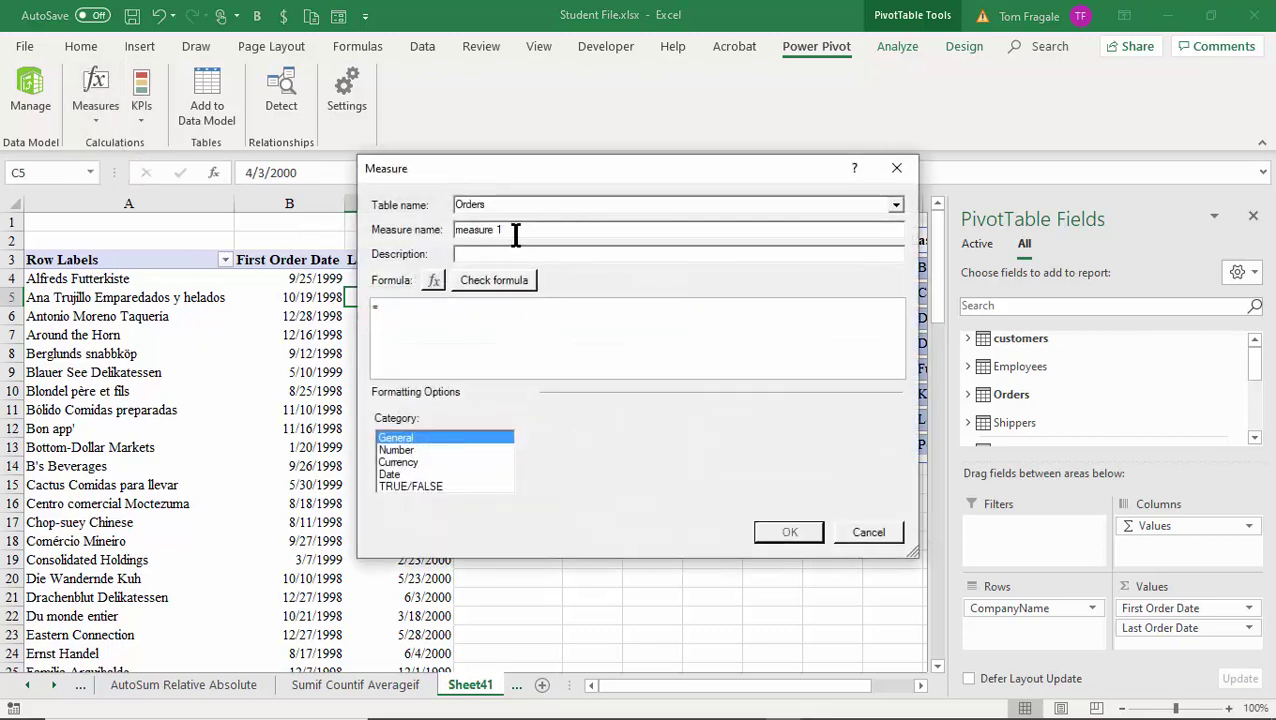
left_click_drag(515, 232, 434, 224)
type("New S")
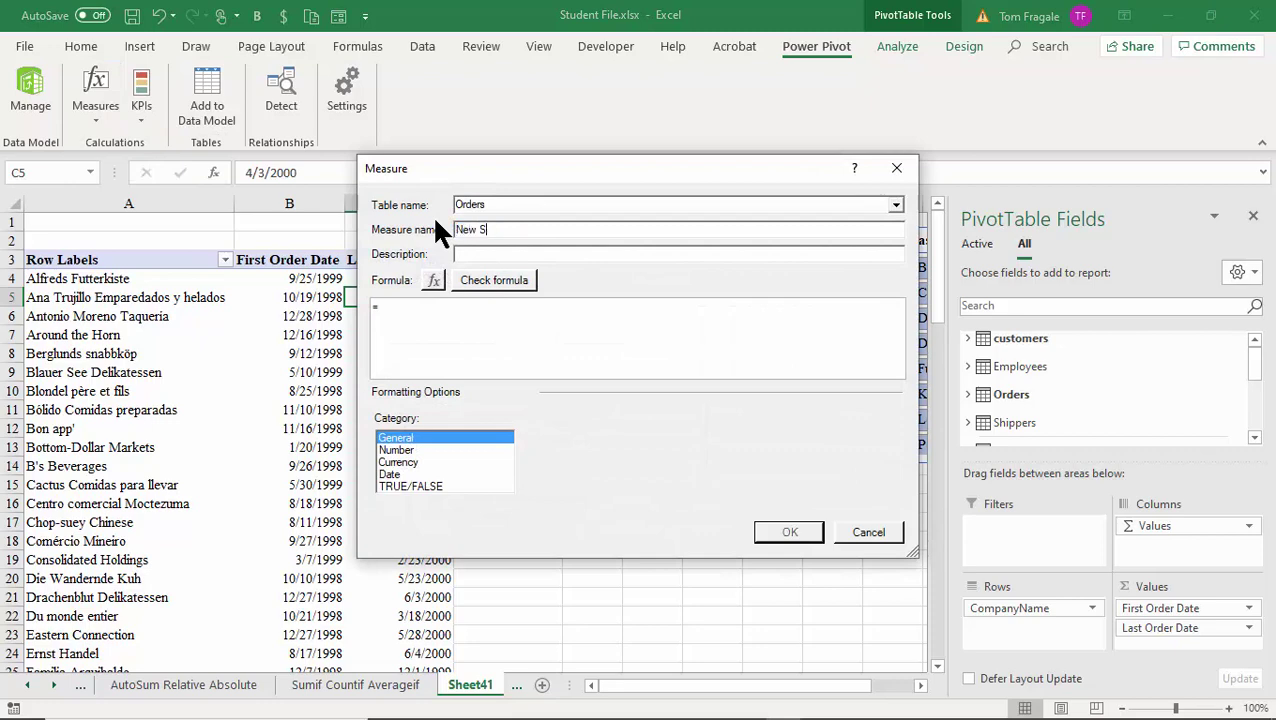
type("um")
Enter the New Sum formula as =sum(Orders[orderamount]).
left_click(409, 306)
type("sum(")
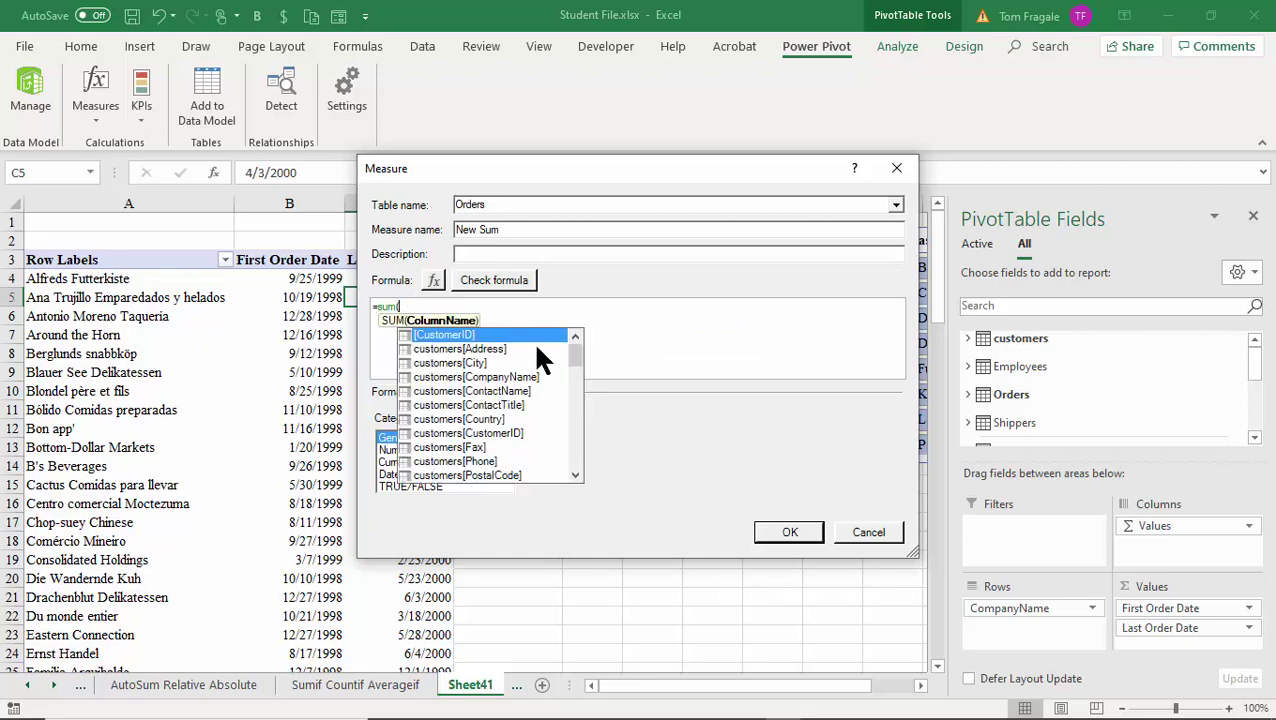
type("o")
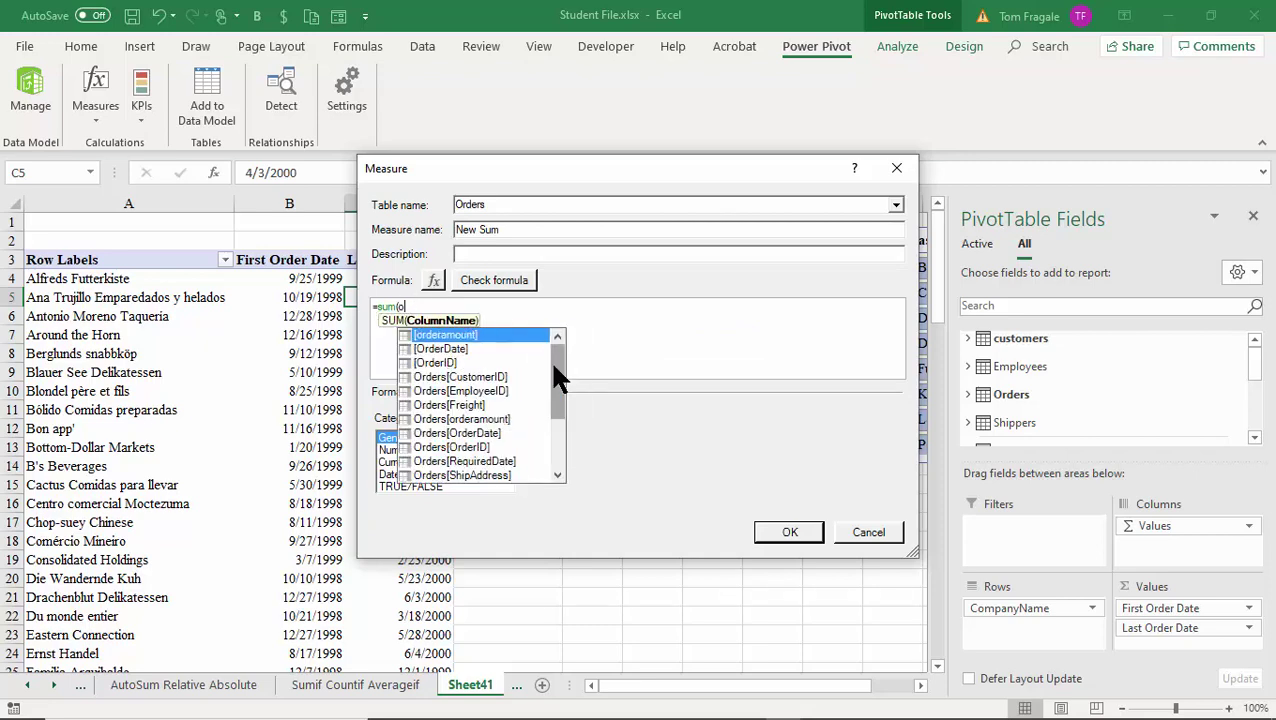
double_click(491, 420)
type(")")
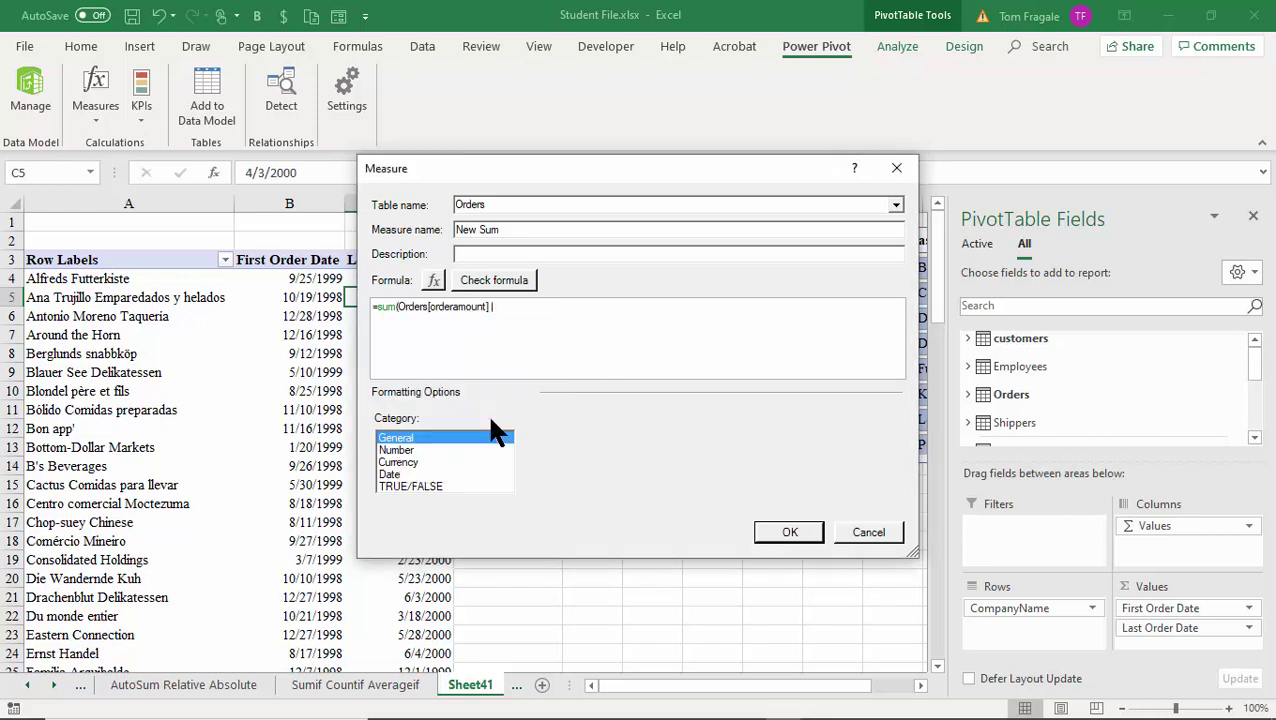
Format the New Sum measure as $ currency with 0 decimal places and create it.
left_click(392, 463)
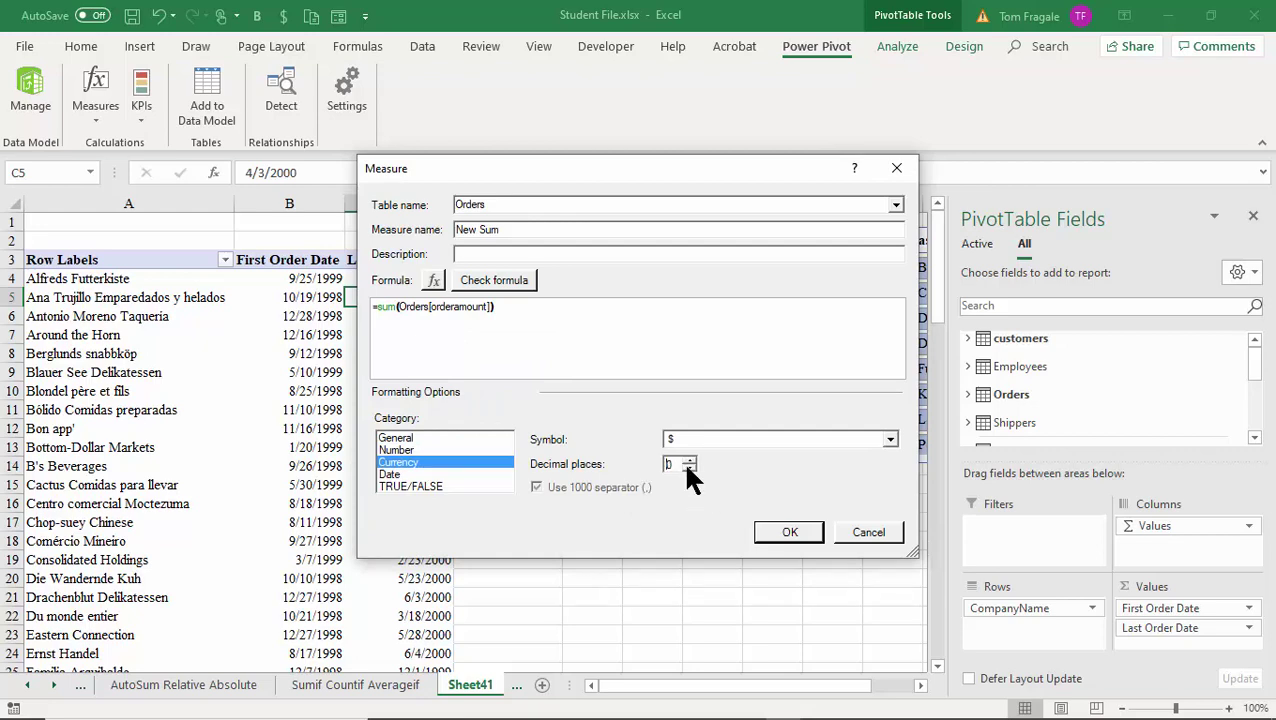
left_click(790, 532)
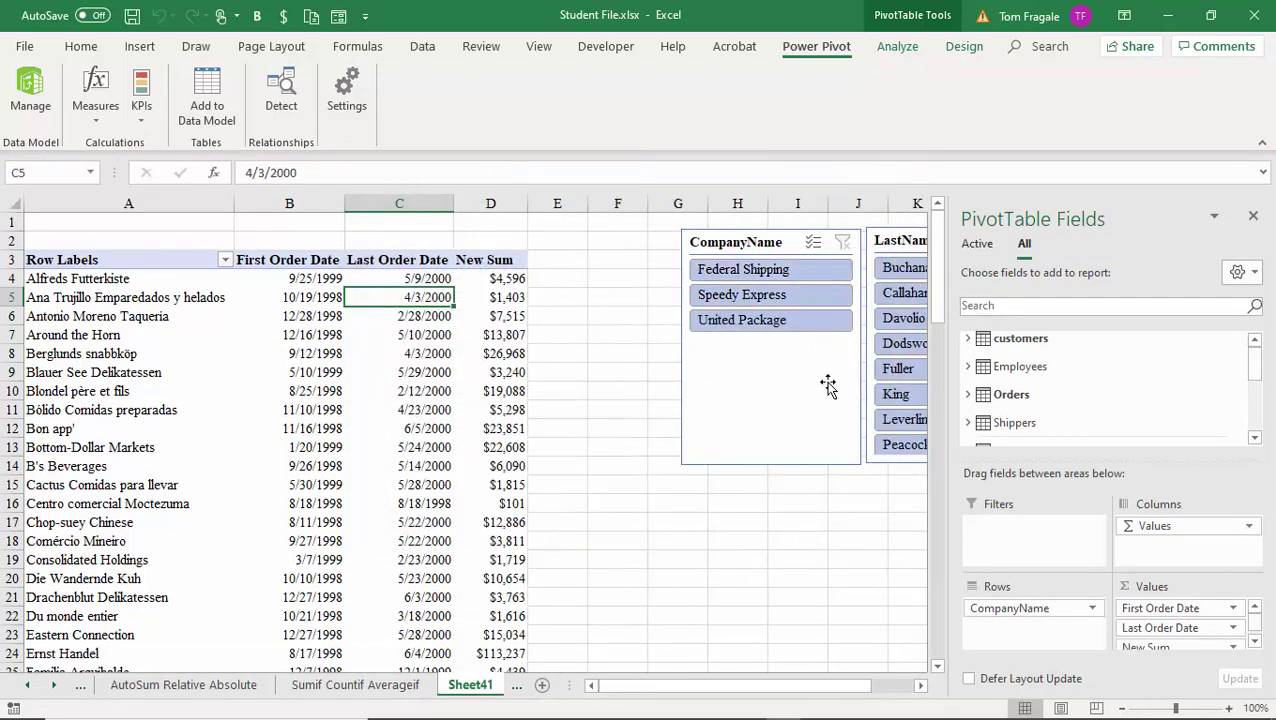
left_click(490, 297)
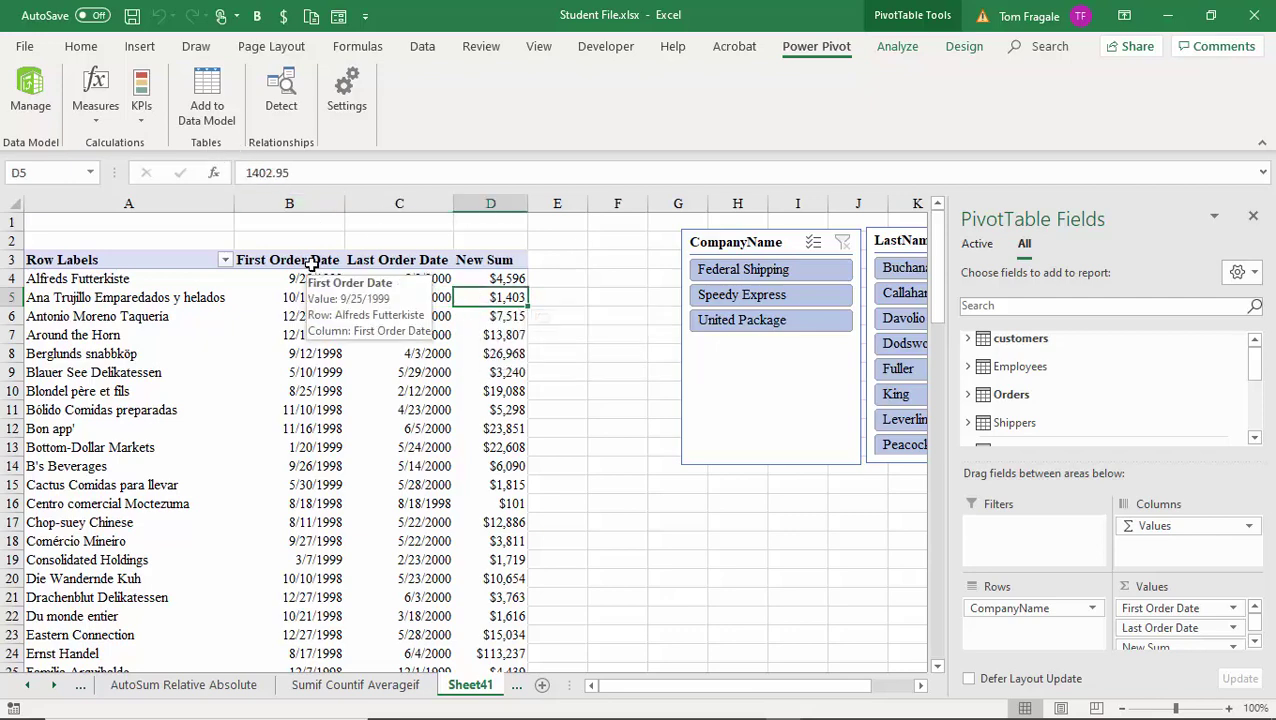
Start a new KPI with New Sum as its base field and move the dialog clear of the PivotTable.
left_click(142, 114)
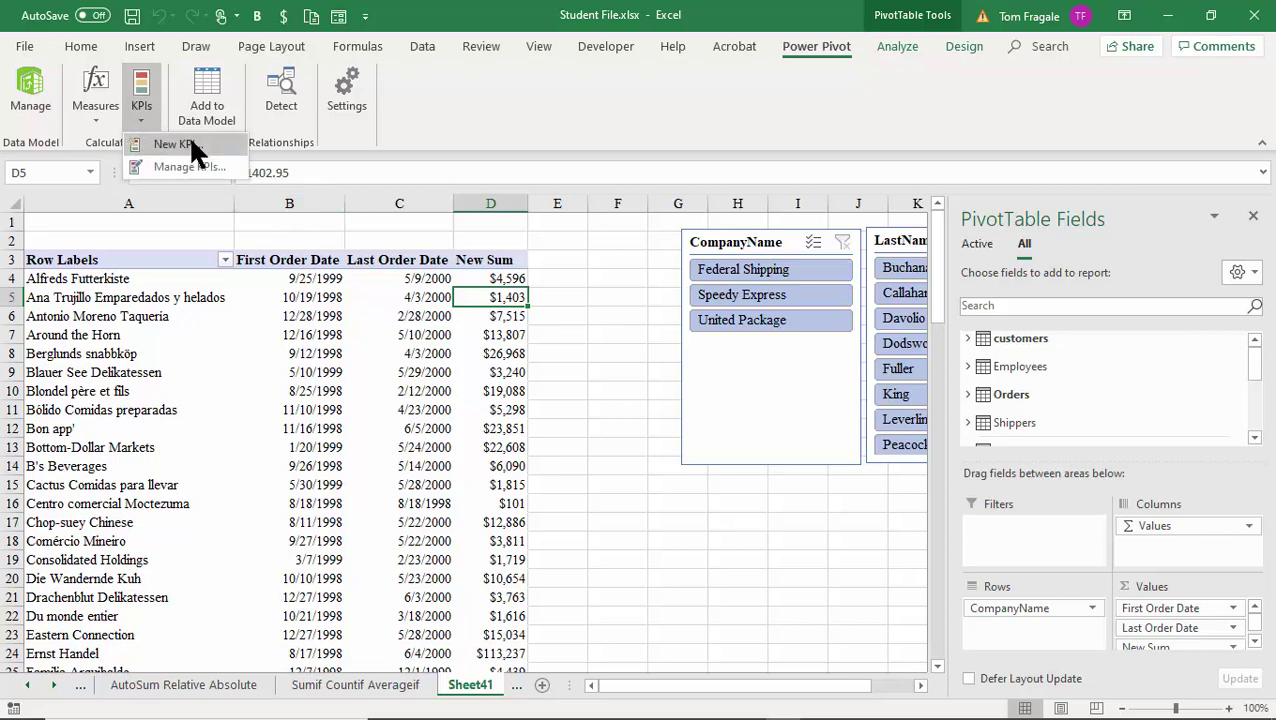
left_click(180, 144)
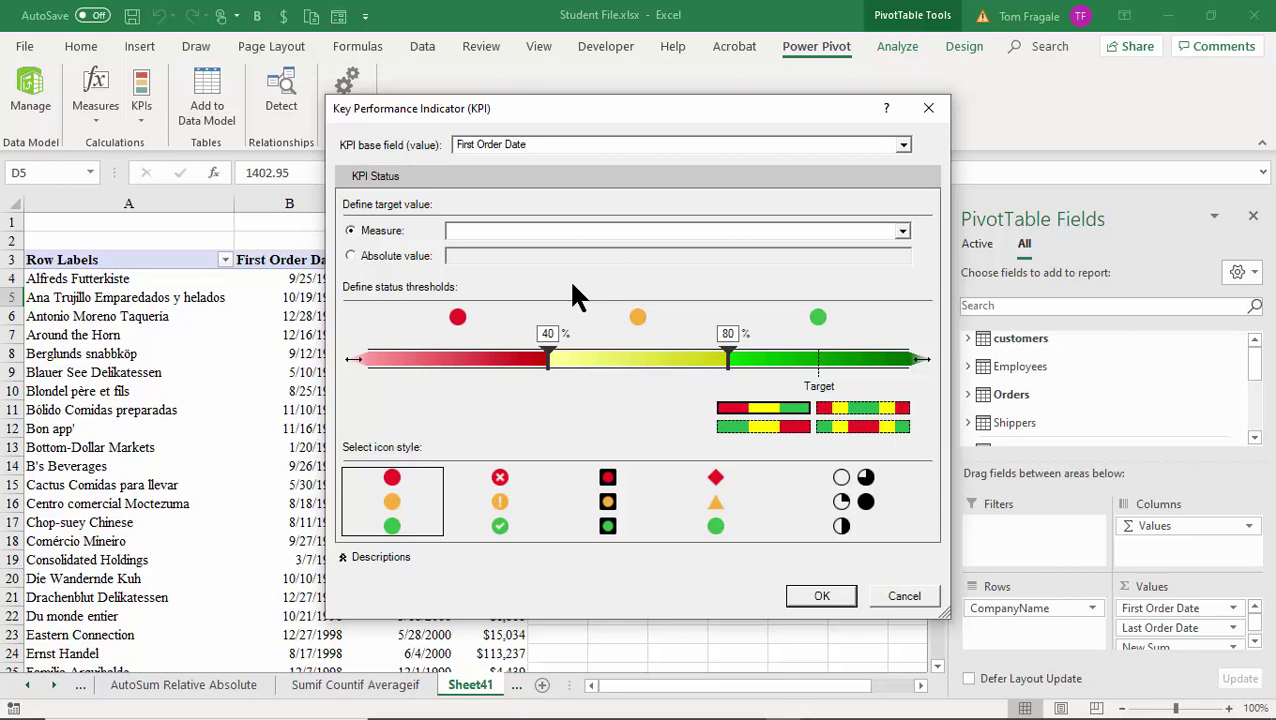
left_click(903, 145)
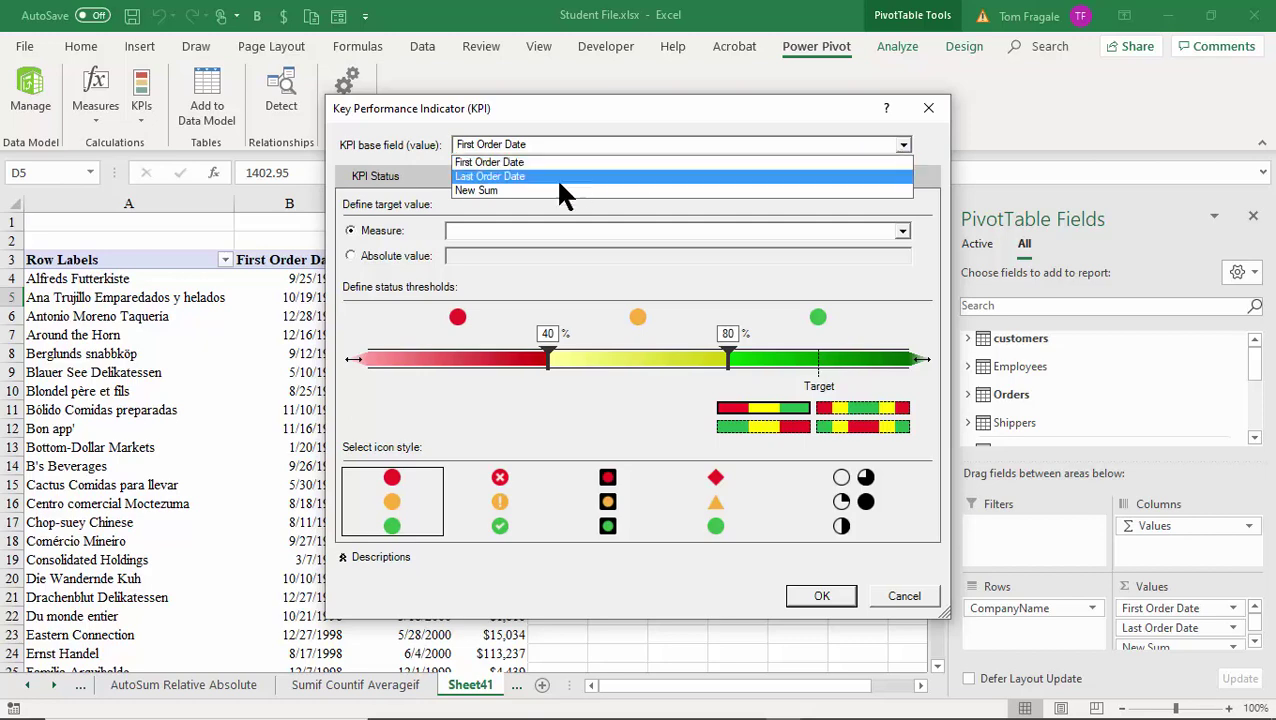
left_click(507, 190)
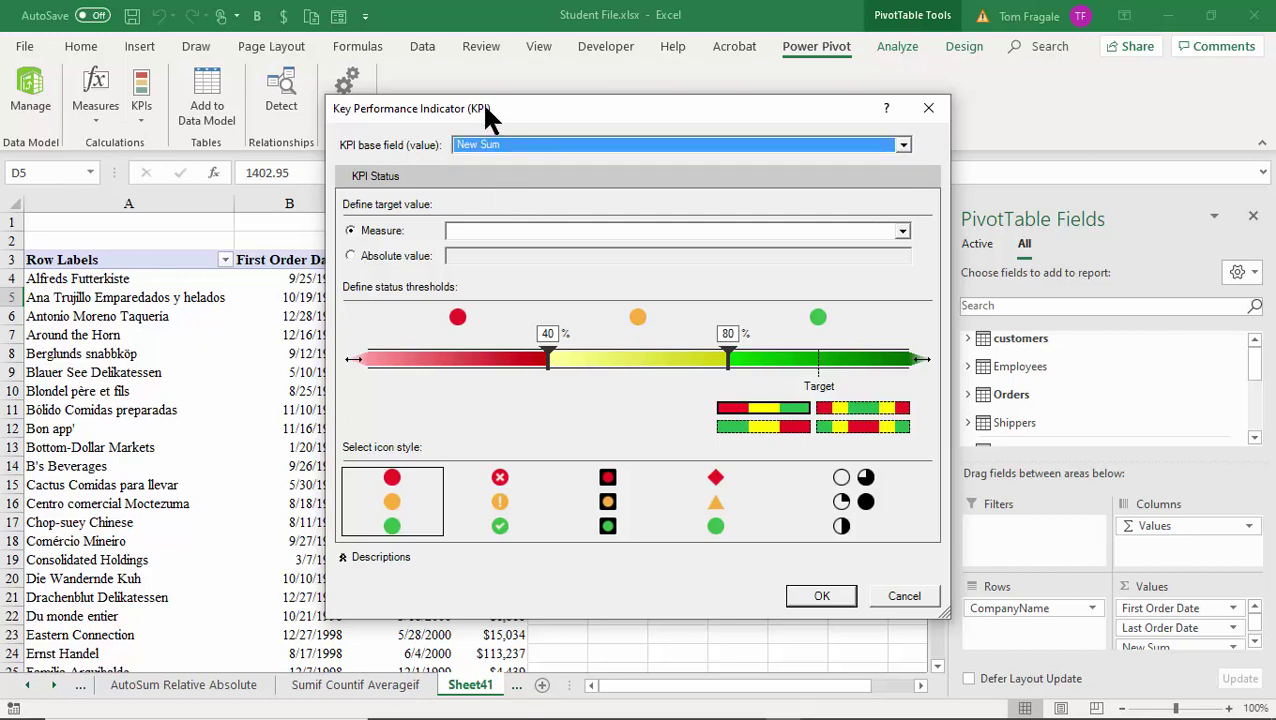
left_click_drag(487, 111, 751, 119)
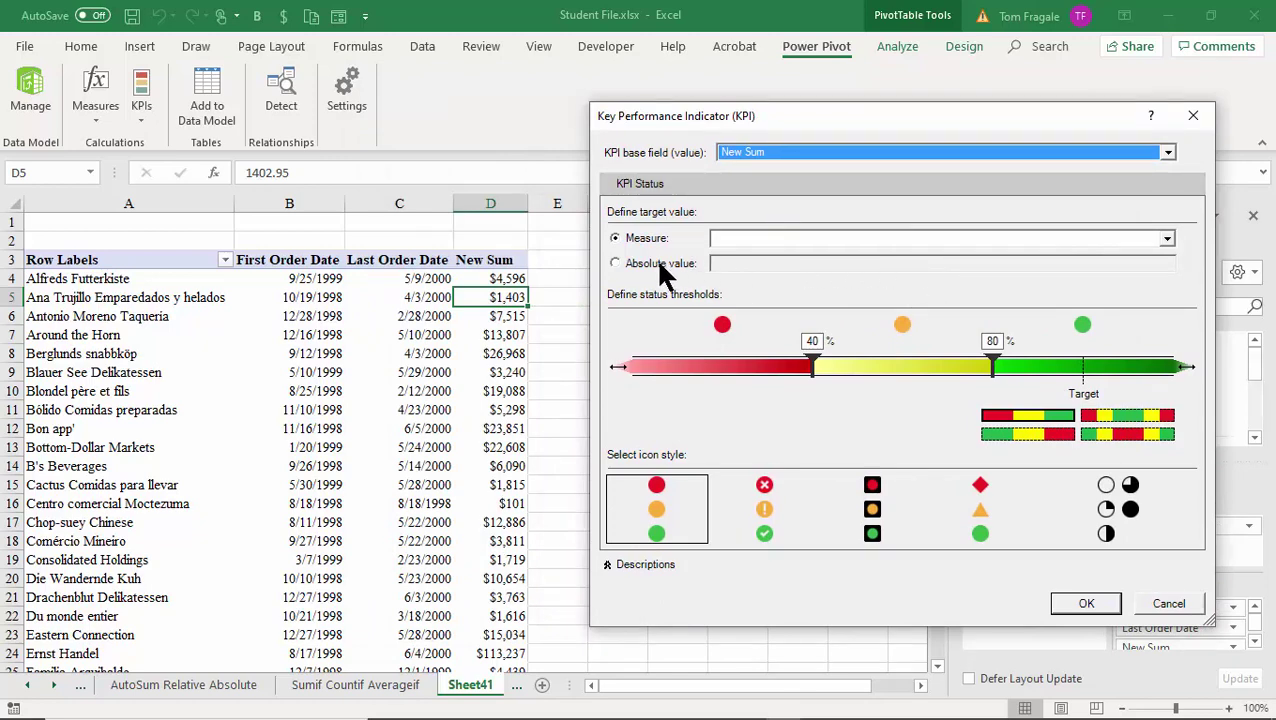
Define the KPI target as an absolute value of 15000.
left_click(620, 263)
left_click_drag(775, 262, 697, 268)
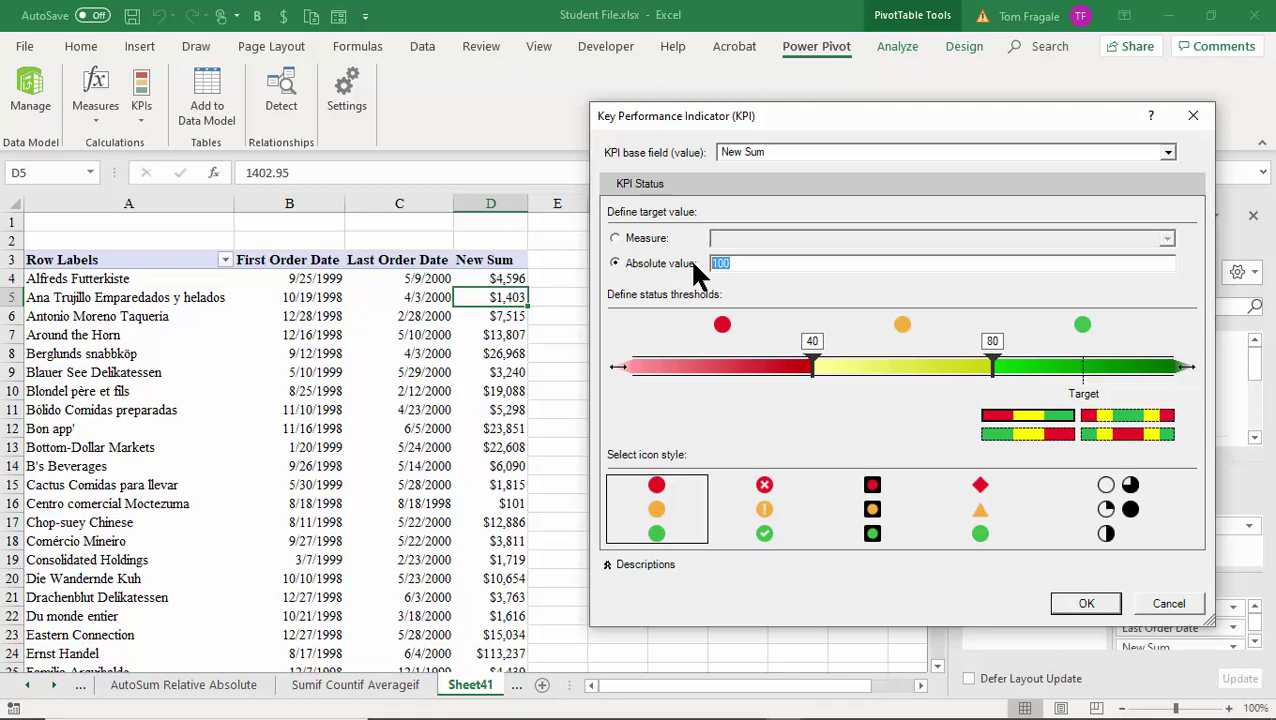
type("5000")
key("Tab")
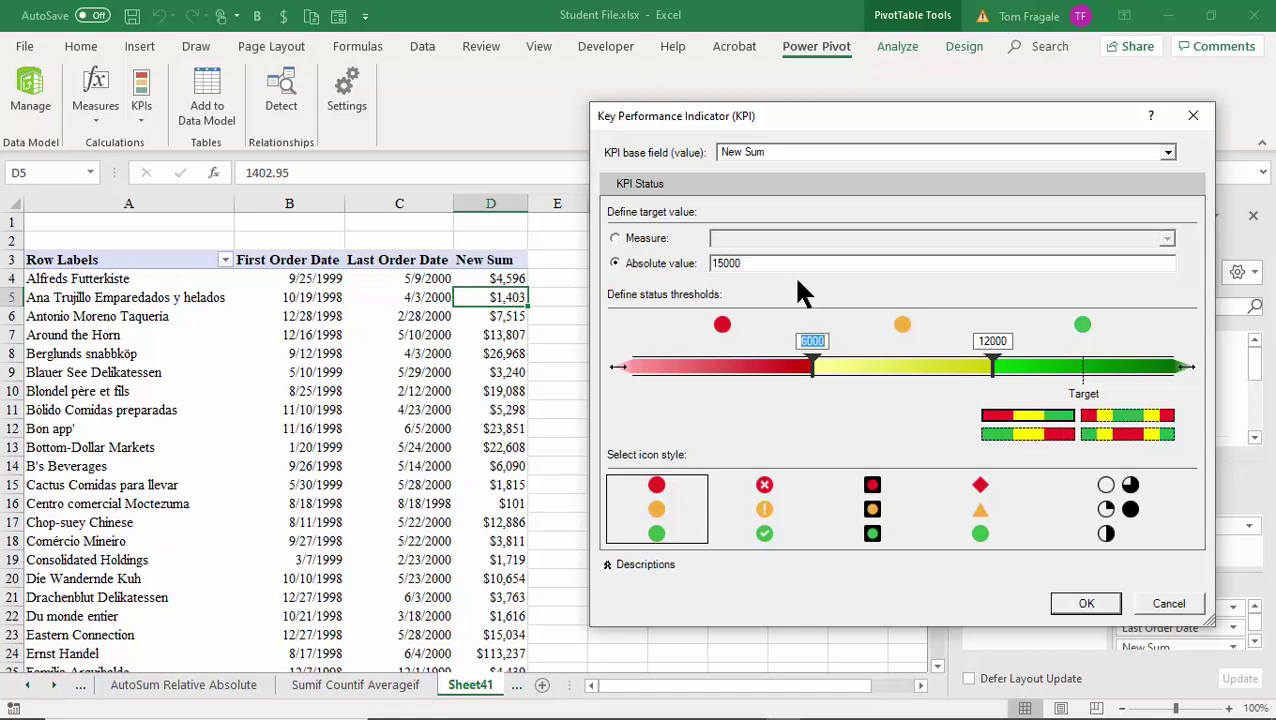
Set the KPI status thresholds to 5000 and 15000 and create the KPI.
left_click_drag(812, 366, 786, 368)
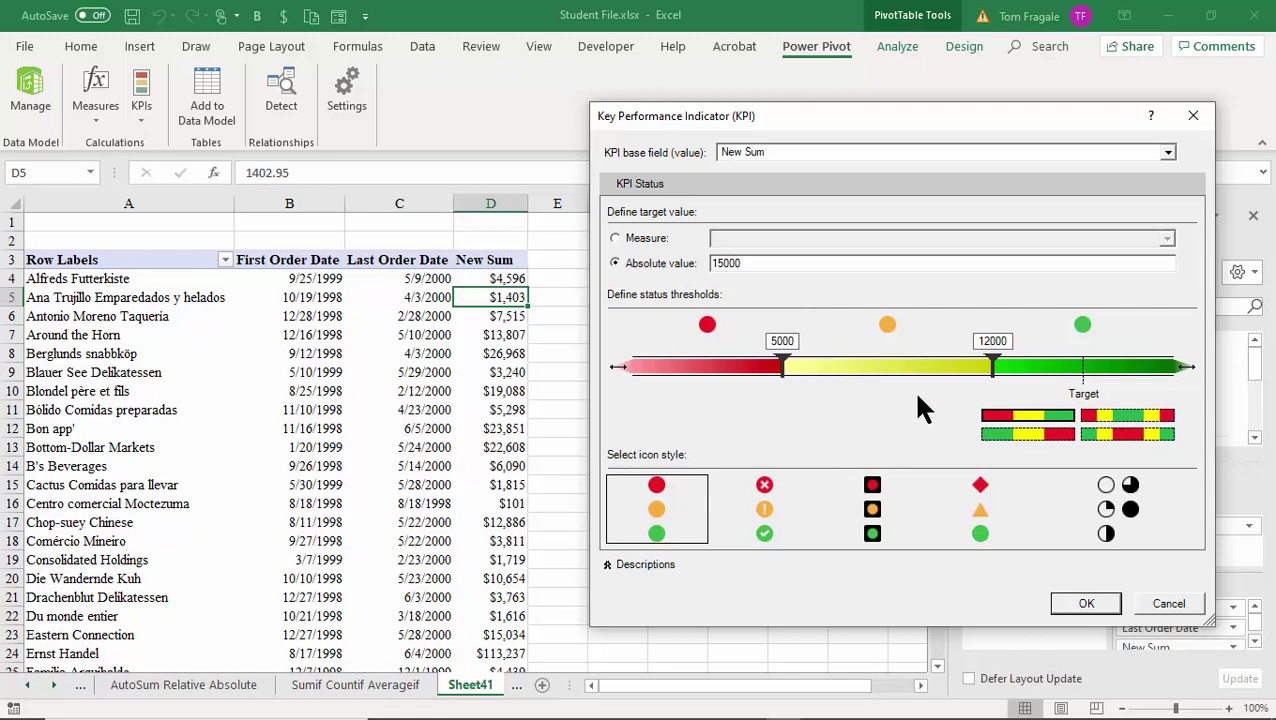
left_click_drag(993, 365, 1168, 366)
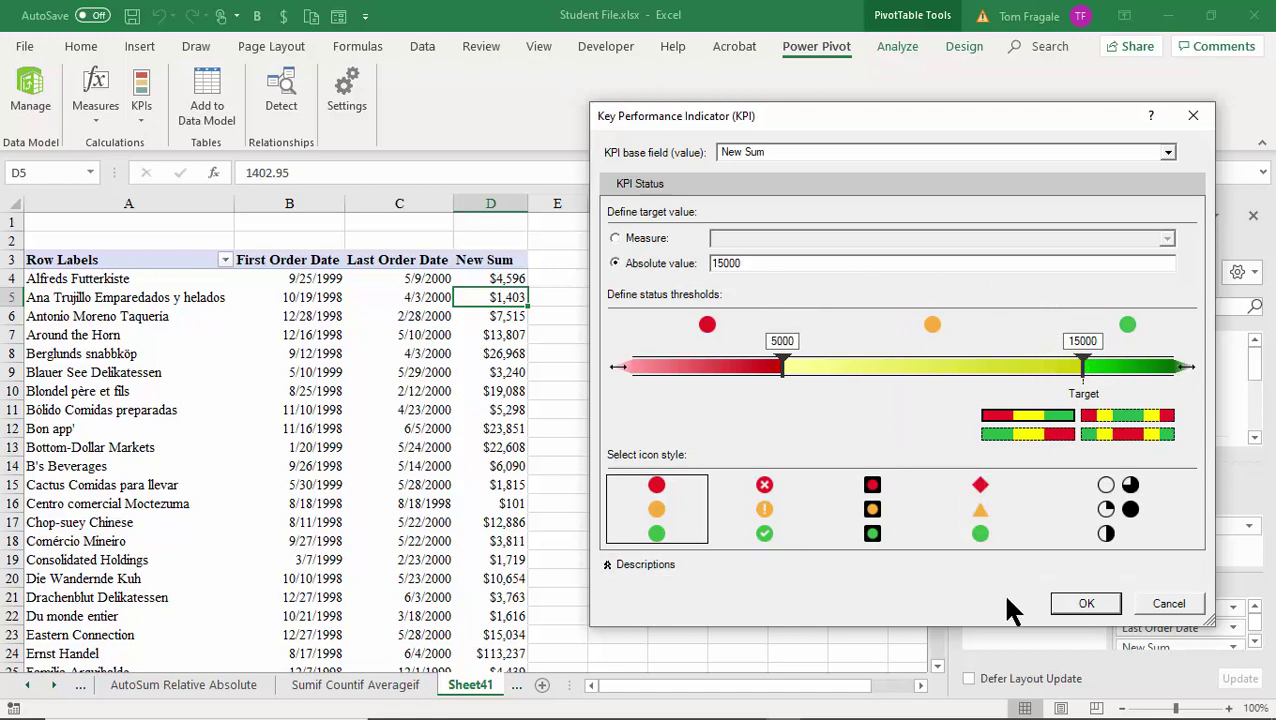
left_click(1087, 602)
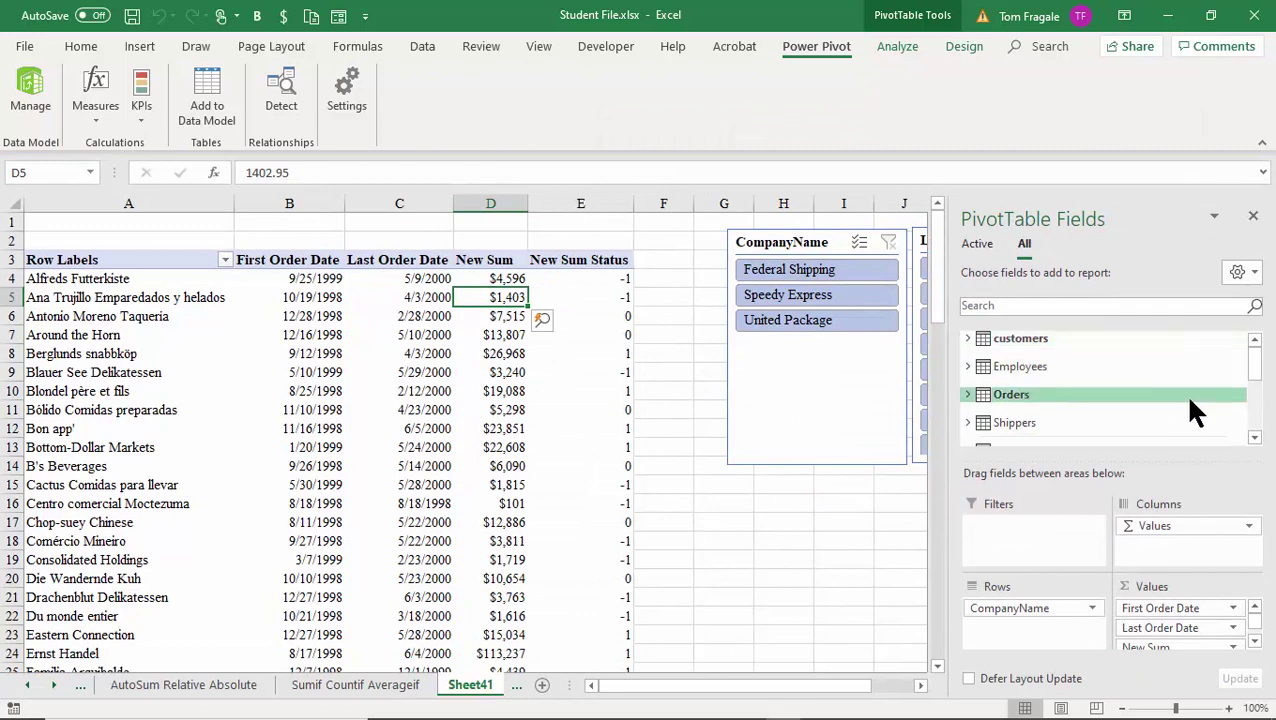
Expand the Orders table in the field list and open the New Sum KPI's fields.
left_click(1255, 437)
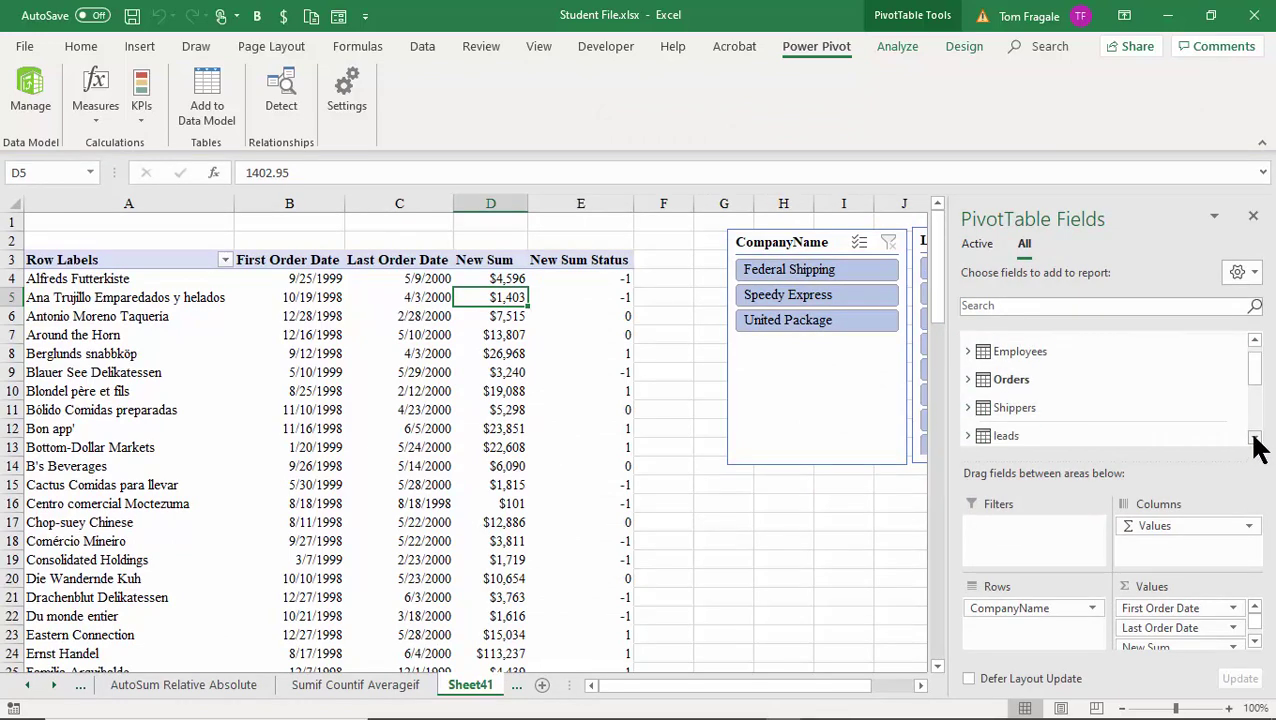
left_click(967, 380)
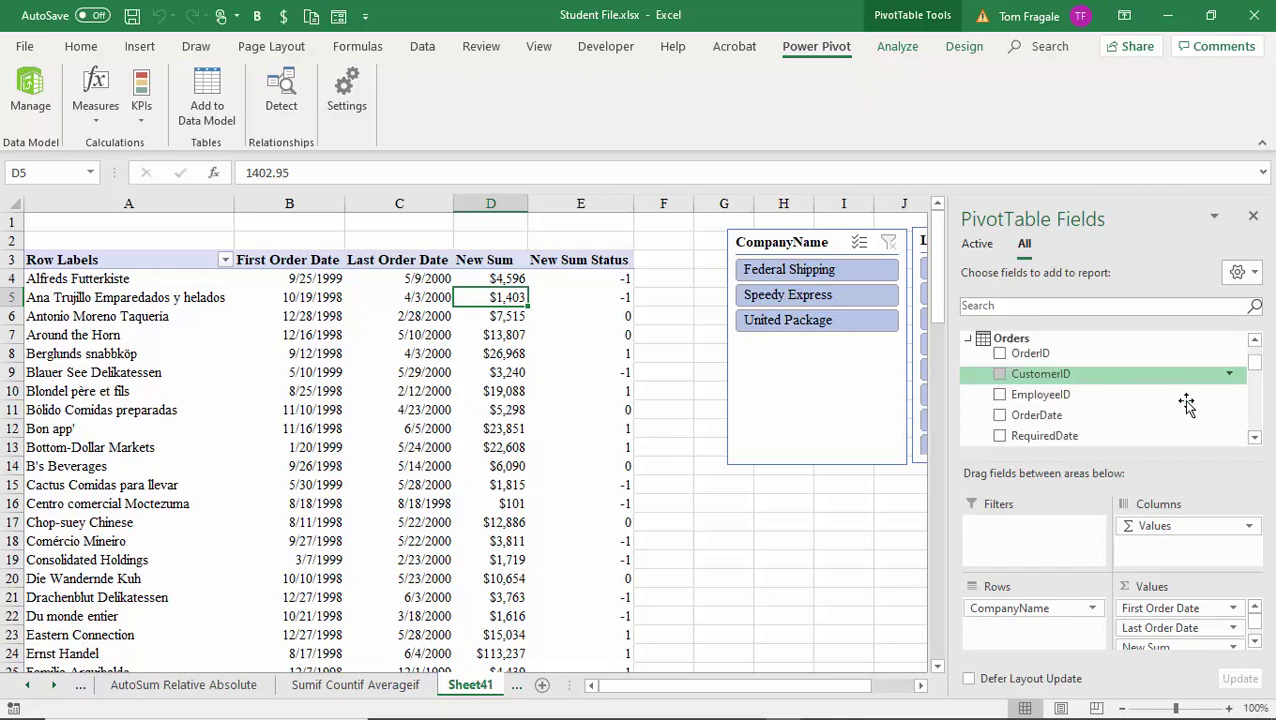
left_click_drag(1256, 440, 1260, 442)
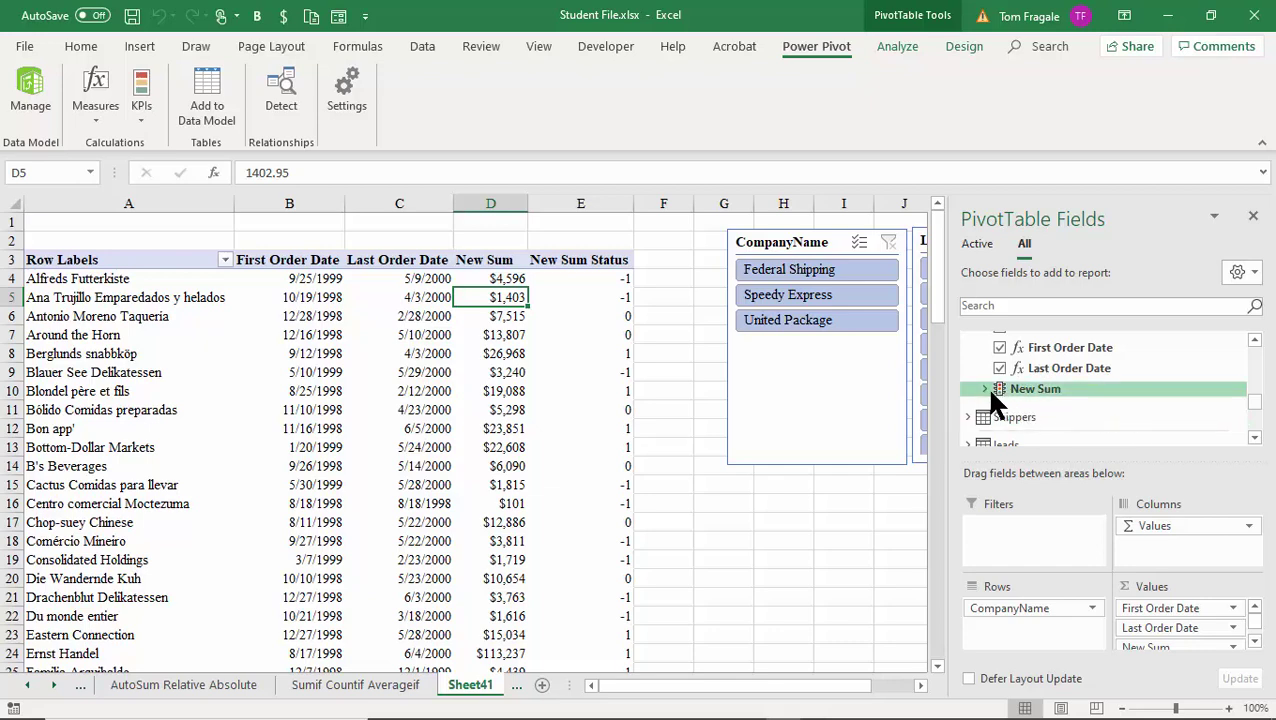
left_click(985, 390)
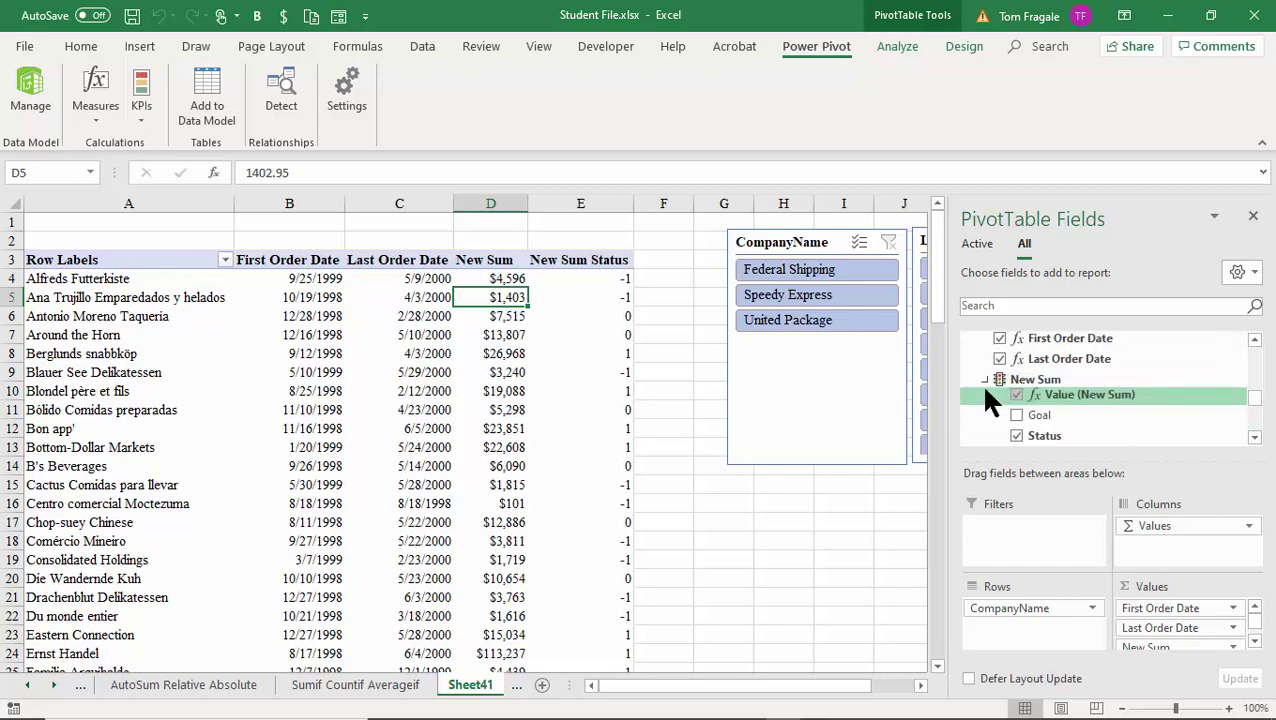
Remove and re-add the New Sum KPI's Status field in the PivotTable so the status shows as icons.
left_click(1017, 437)
left_click(1017, 437)
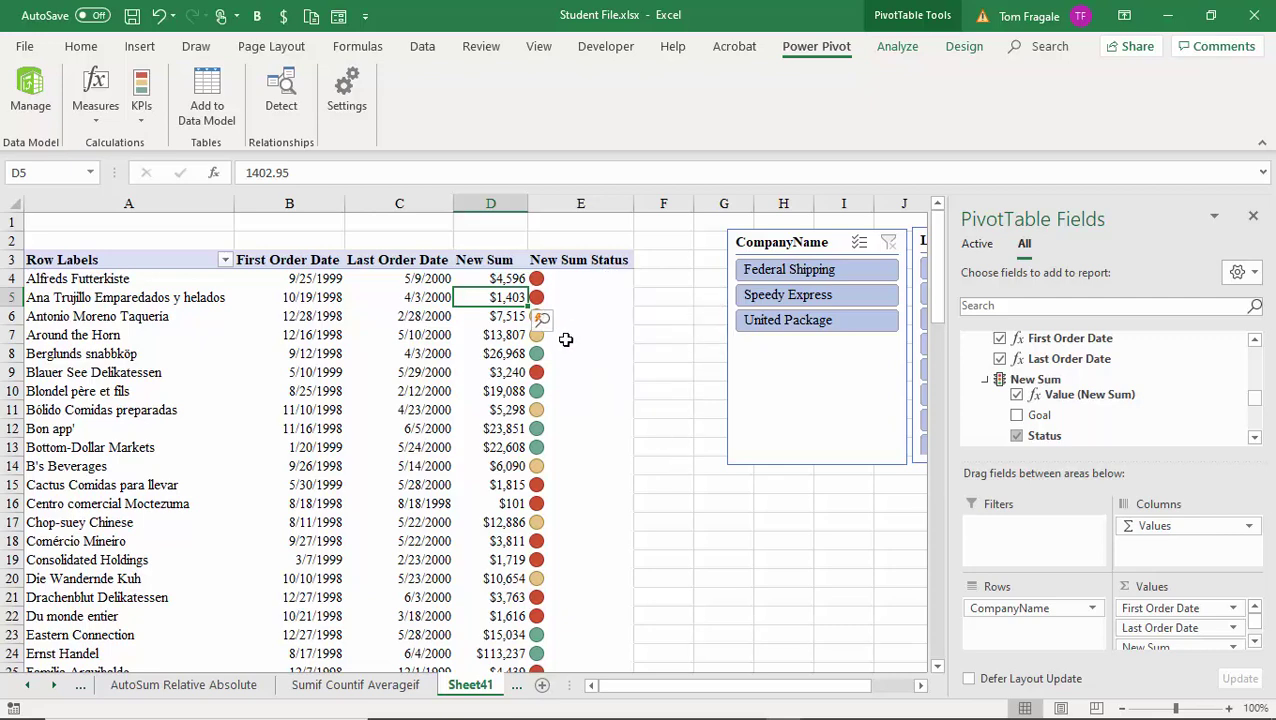
Move the LastName and CompanyName slicers further away from the PivotTable to make room for more columns.
left_click(671, 263)
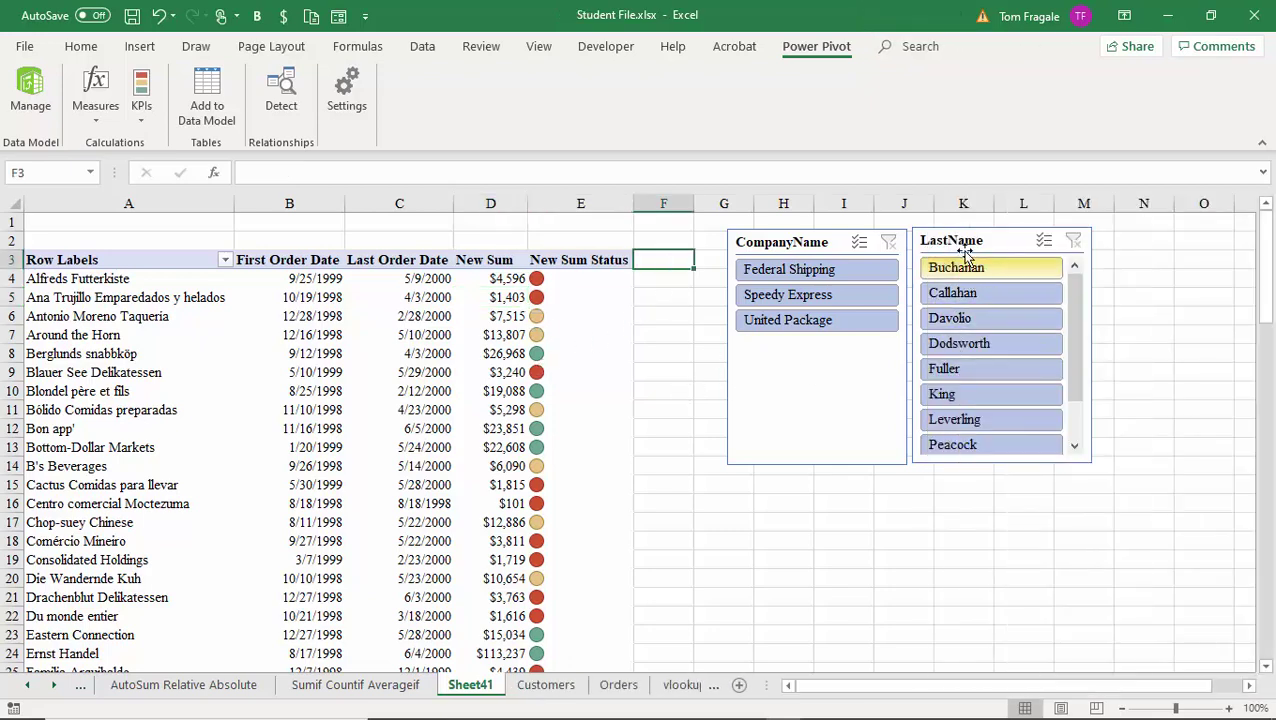
left_click_drag(971, 242, 1125, 240)
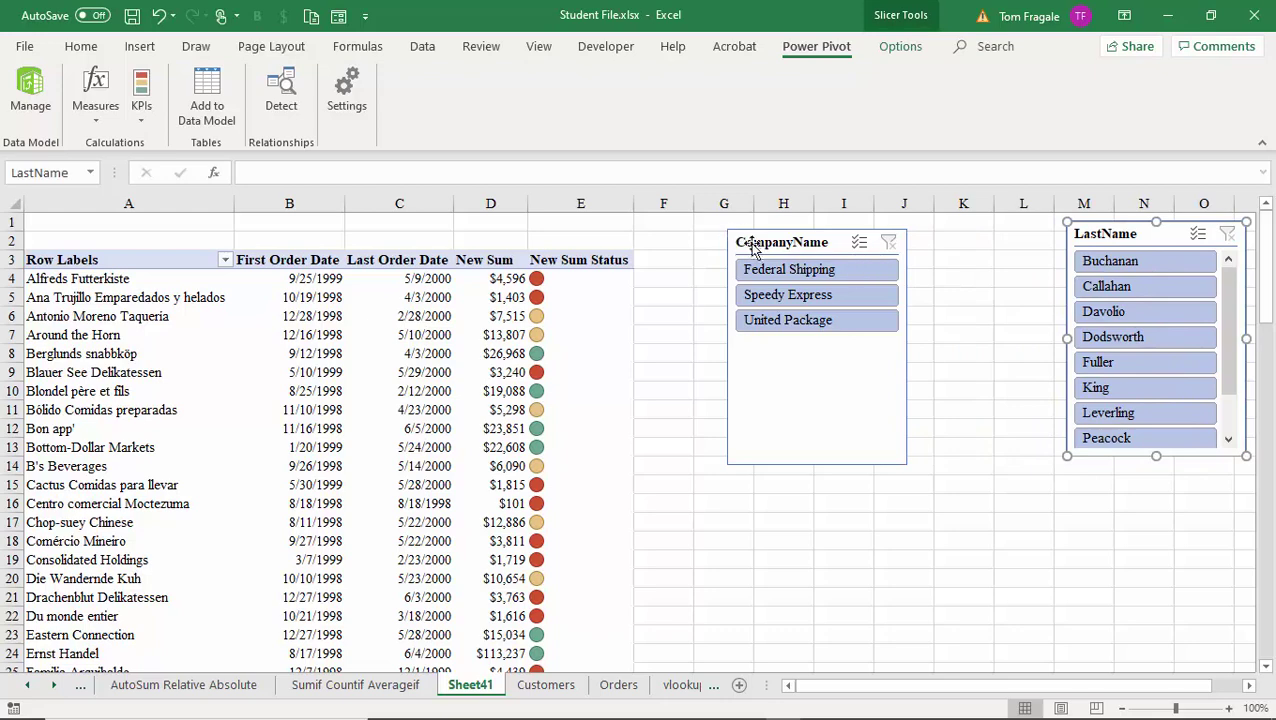
left_click_drag(754, 249, 897, 254)
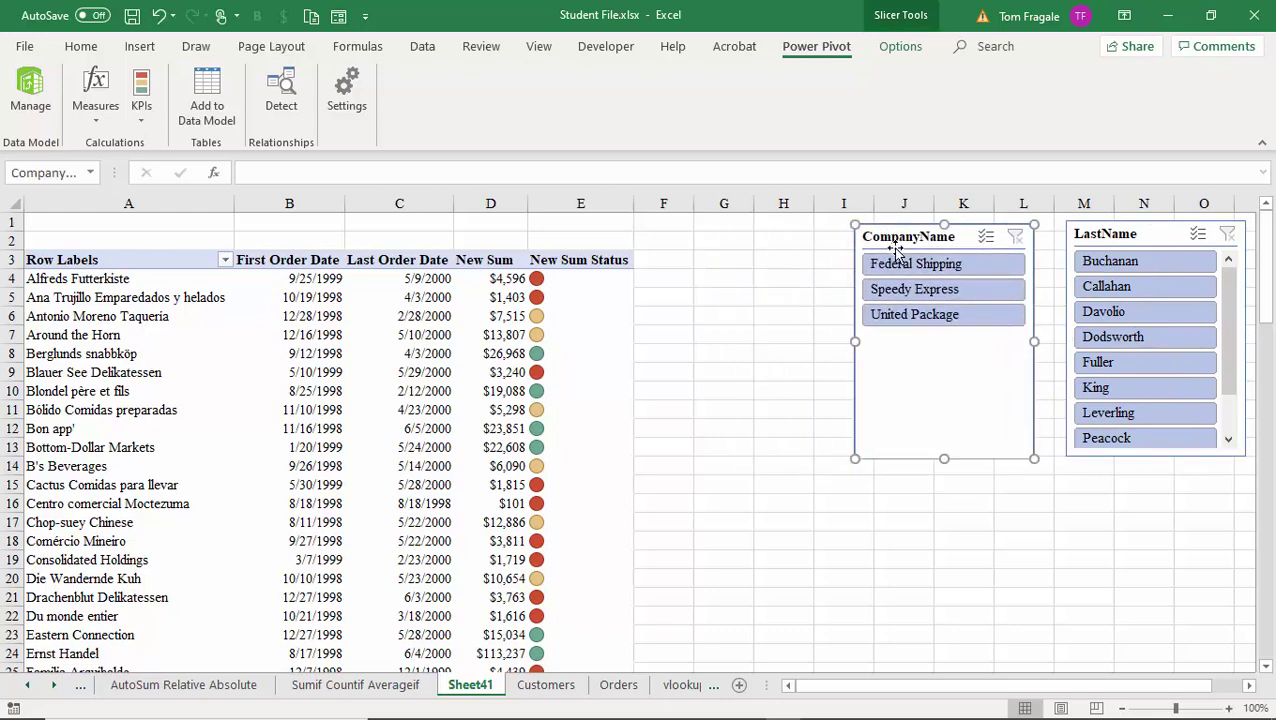
Start a new measure in the Orders table named New Count with the formula =count(Orders[OrderID]).
left_click(97, 118)
left_click(114, 144)
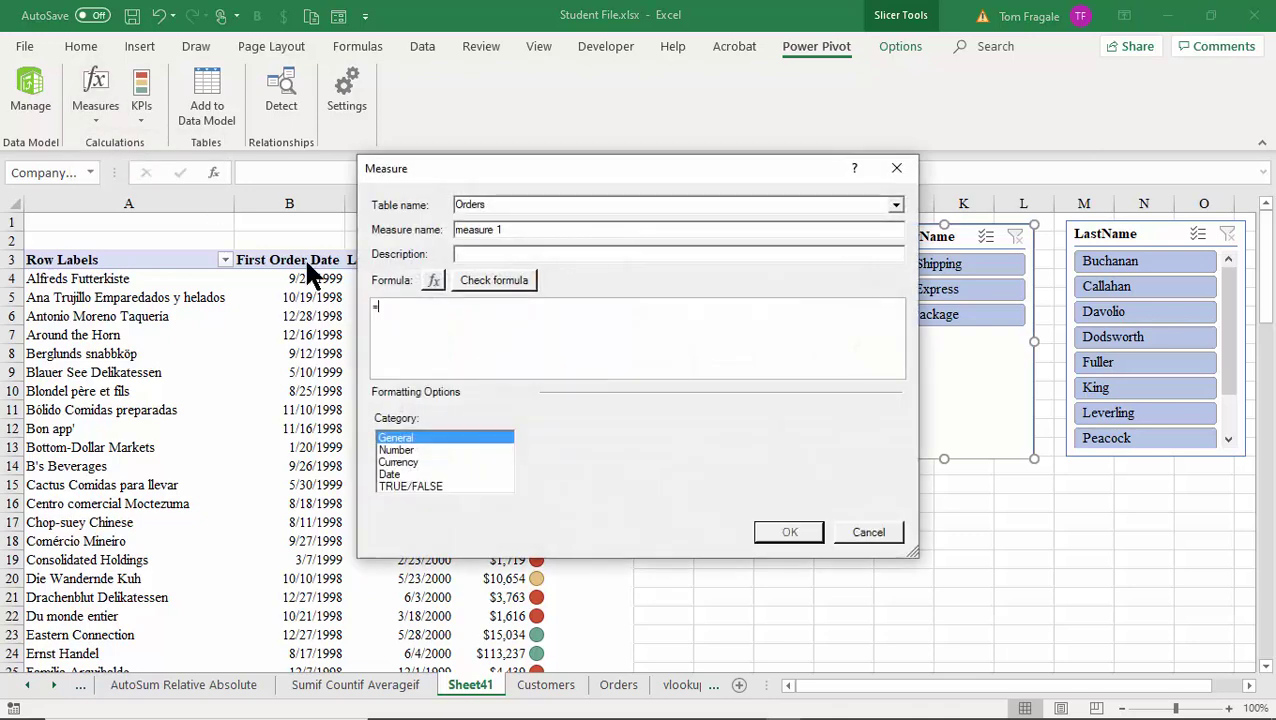
left_click_drag(507, 231, 347, 228)
type("New Count")
left_click(418, 312)
type("count(")
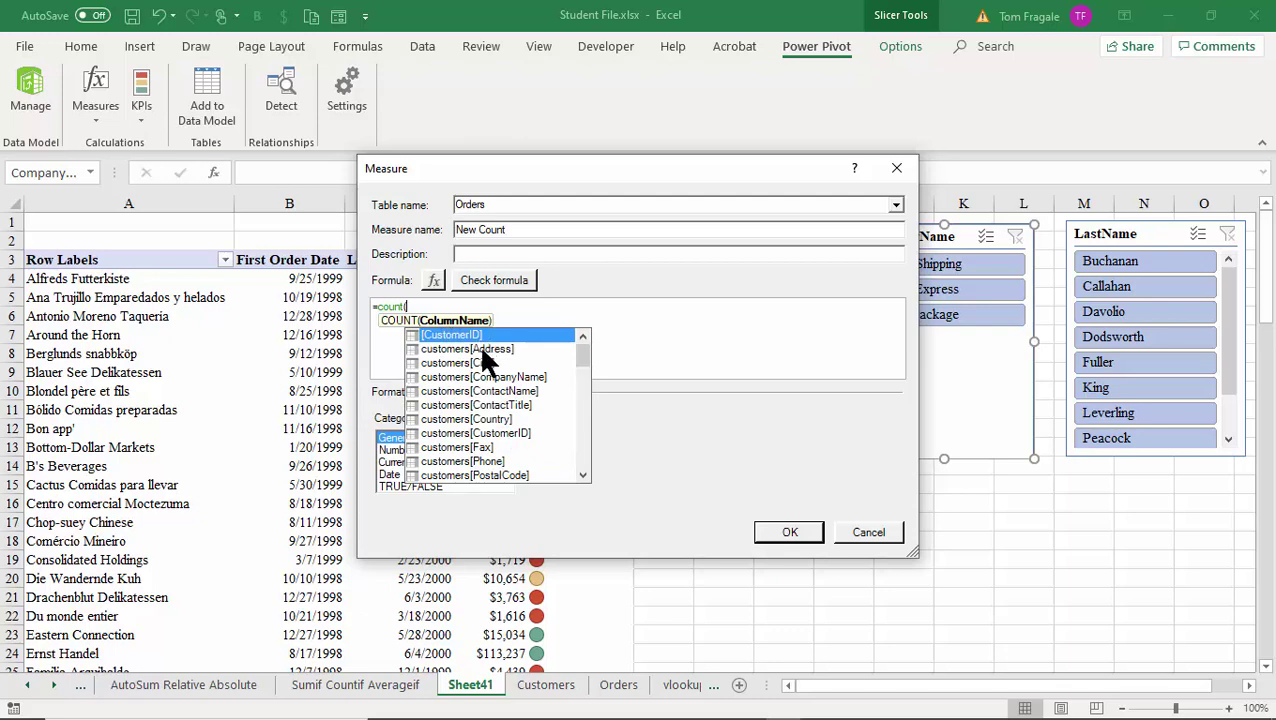
left_click_drag(585, 364, 585, 425)
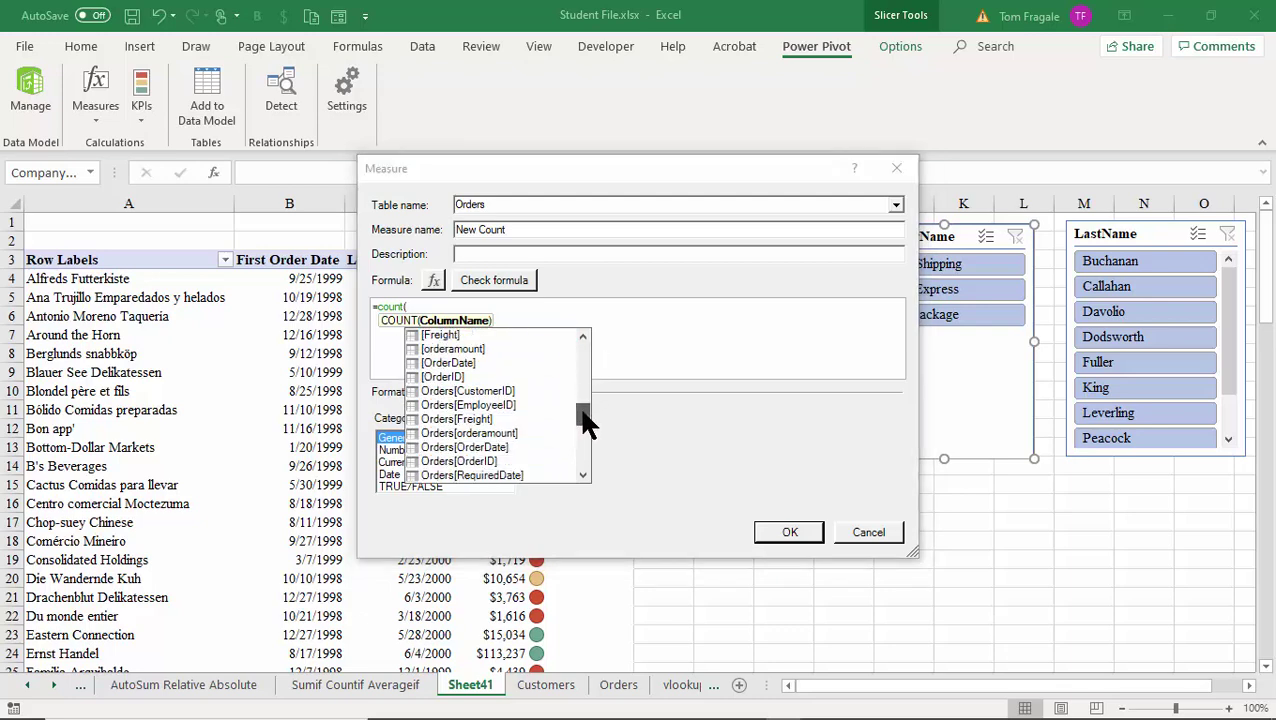
double_click(473, 456)
type(")")
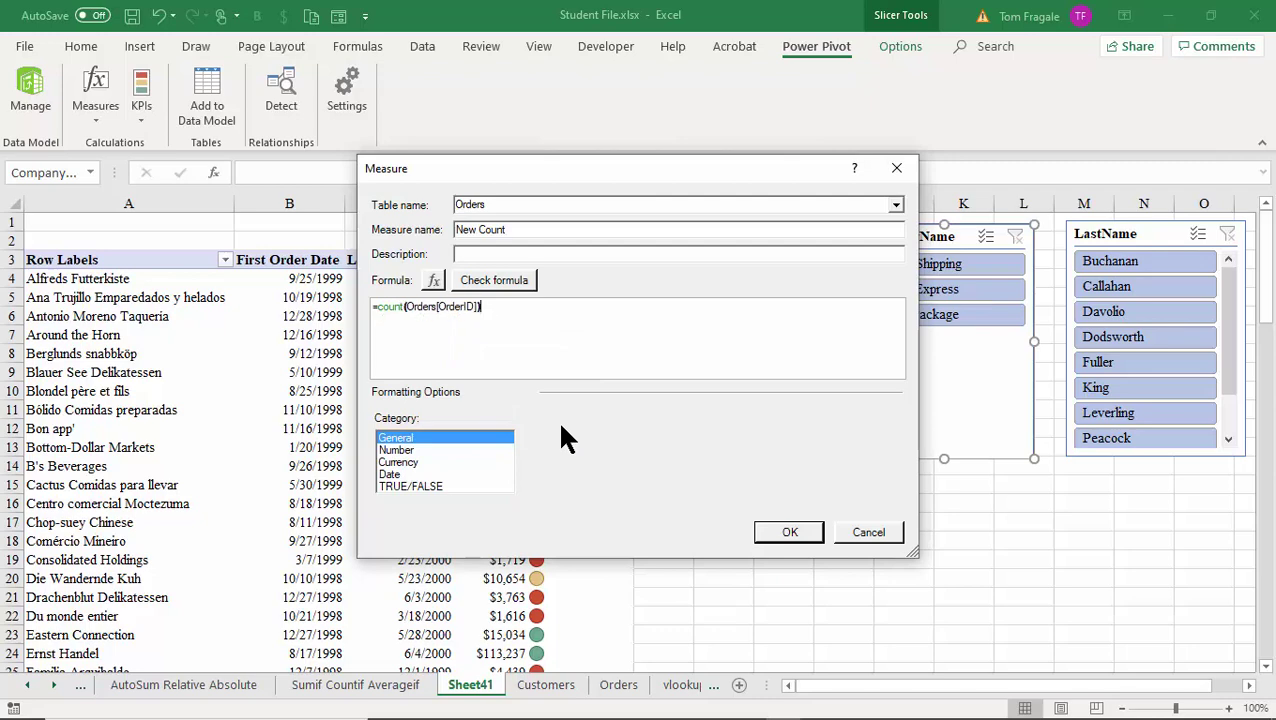
Format the New Count measure as a decimal number with 0 decimal places and create it.
left_click(406, 450)
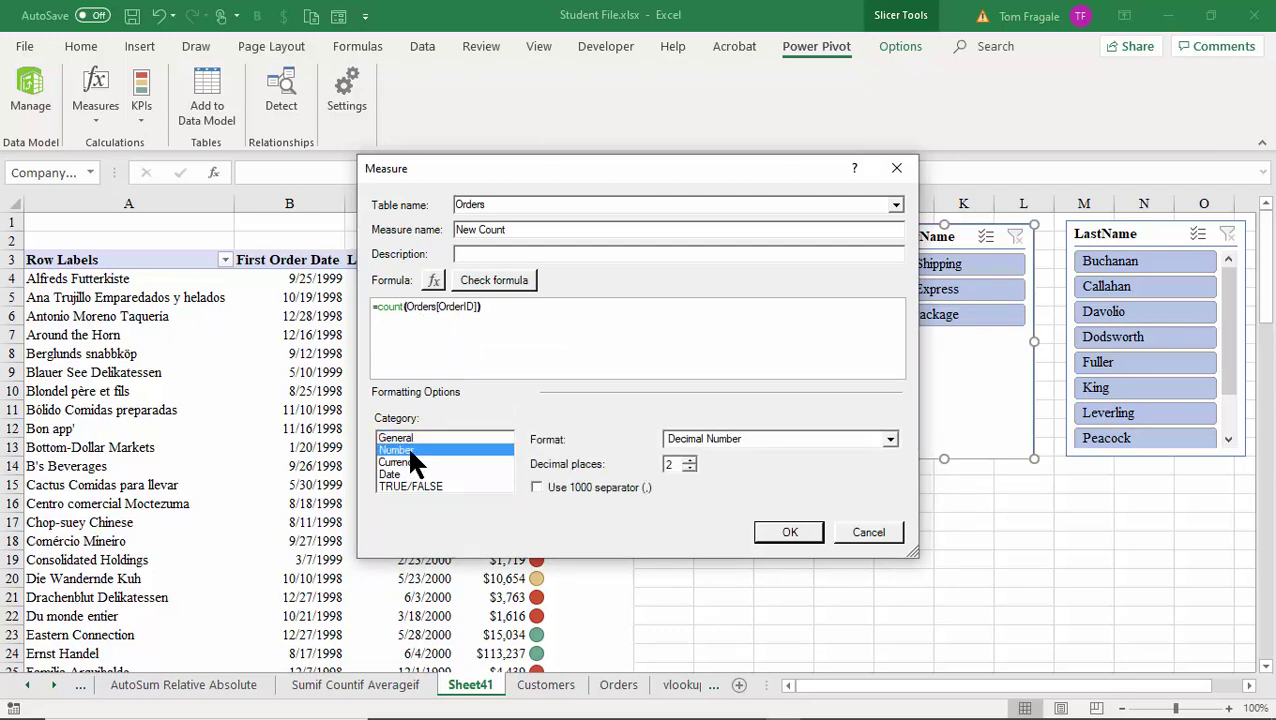
left_click(688, 468)
left_click(688, 468)
left_click(789, 531)
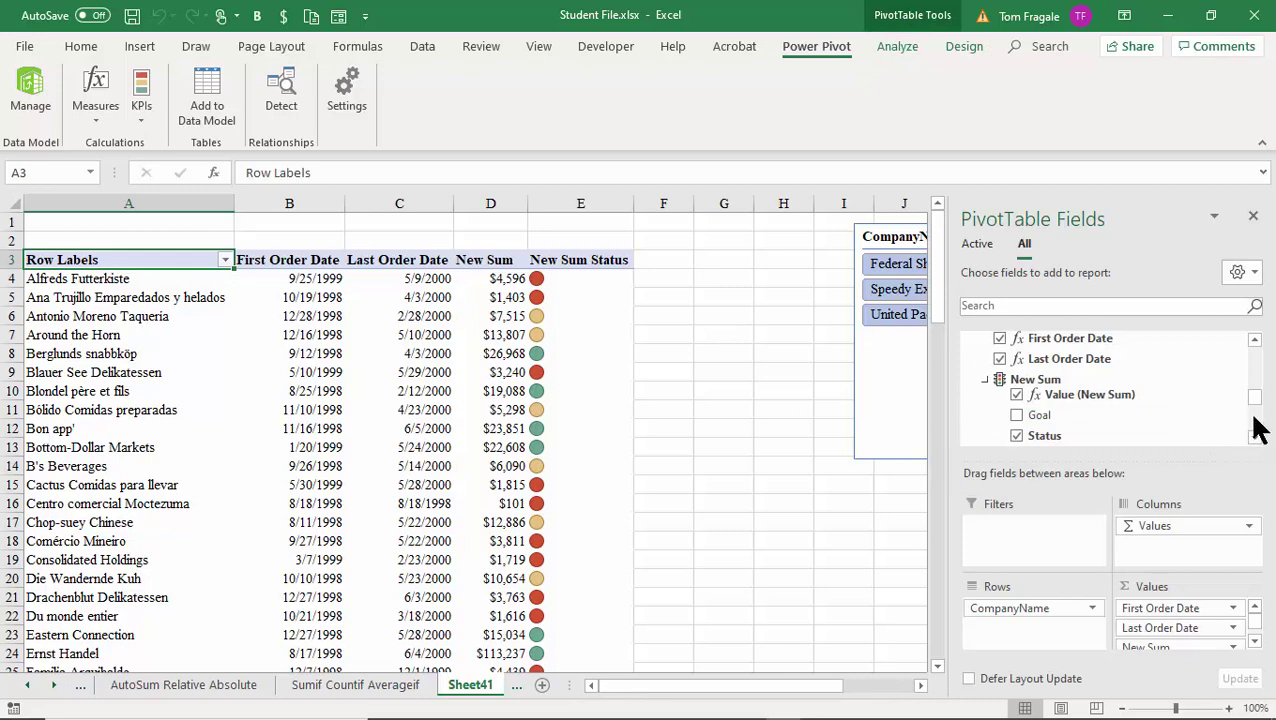
Add the New Count measure from the Orders table to the PivotTable.
scroll(1258, 415, "down", 2)
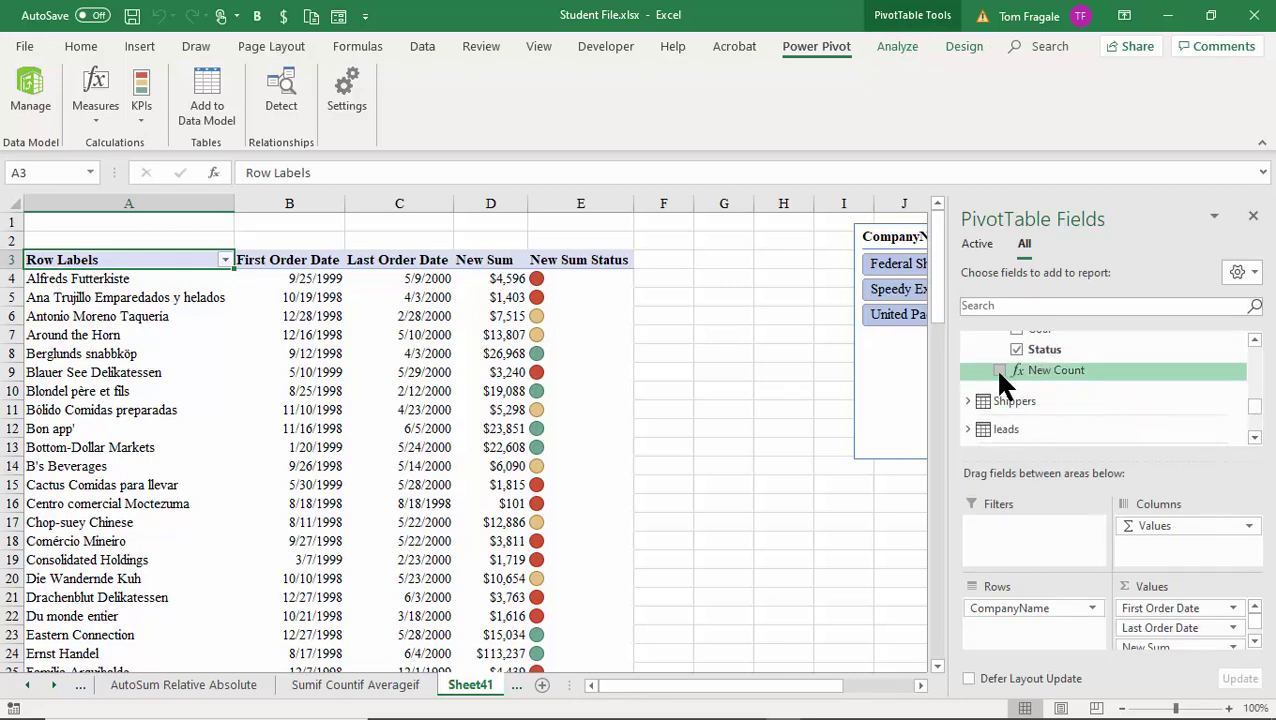
left_click(1000, 370)
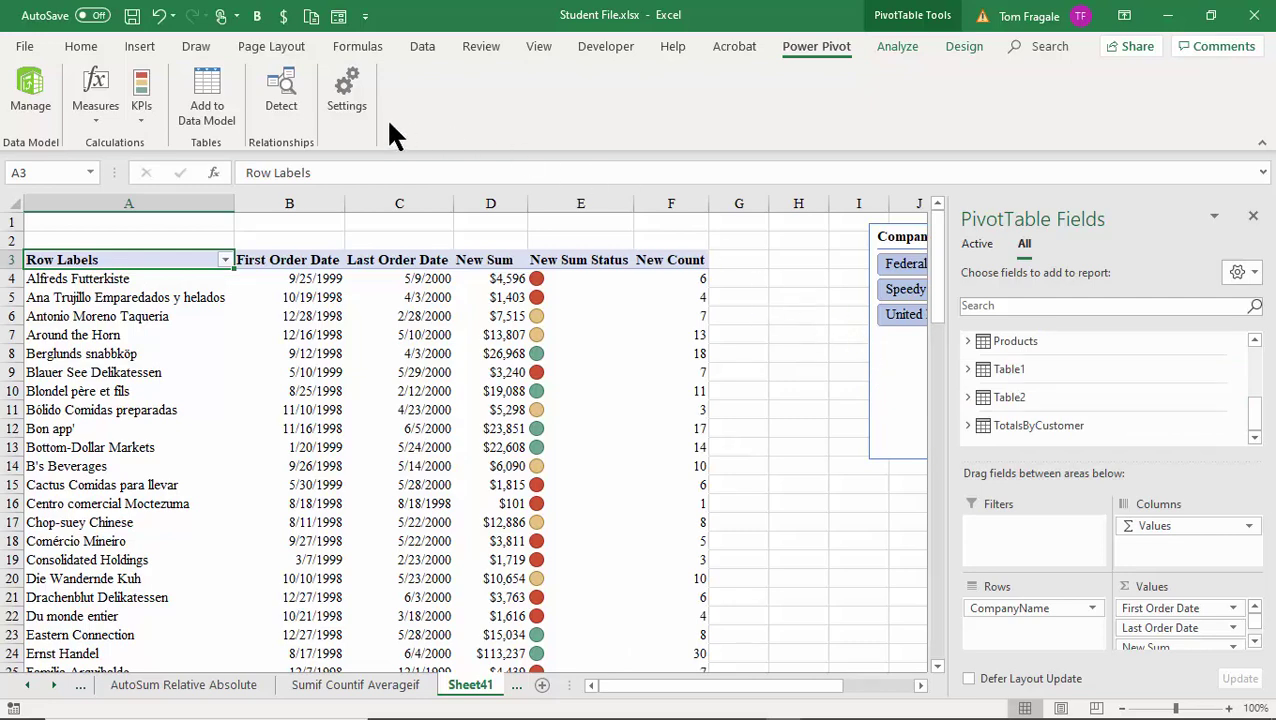
Start a new KPI with New Count as its base field and shift the dialog aside.
left_click(137, 105)
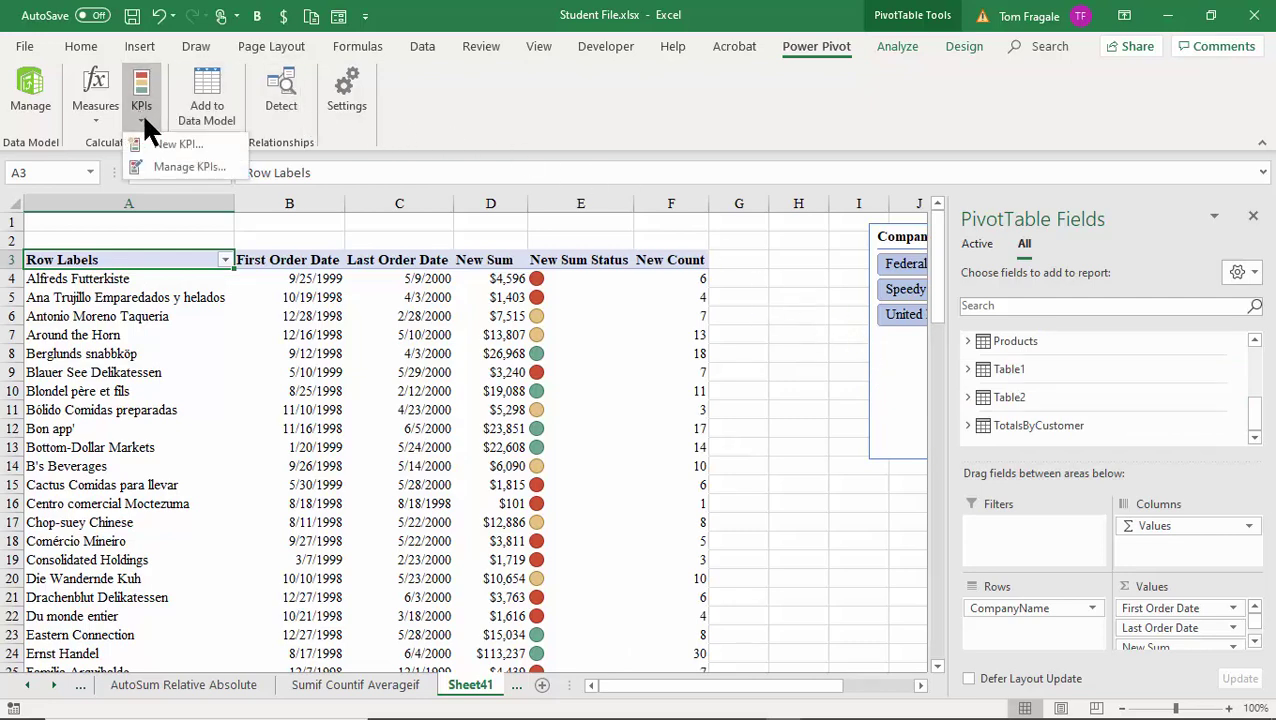
left_click(175, 152)
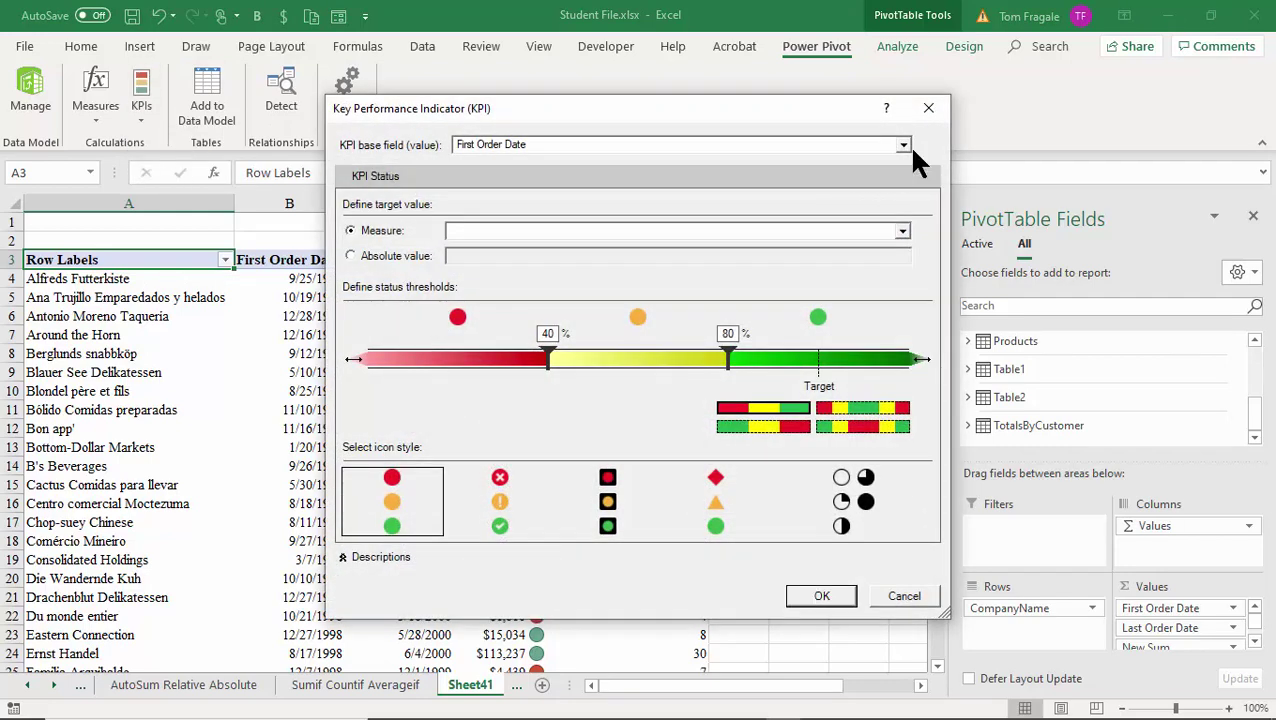
left_click(903, 146)
left_click(498, 186)
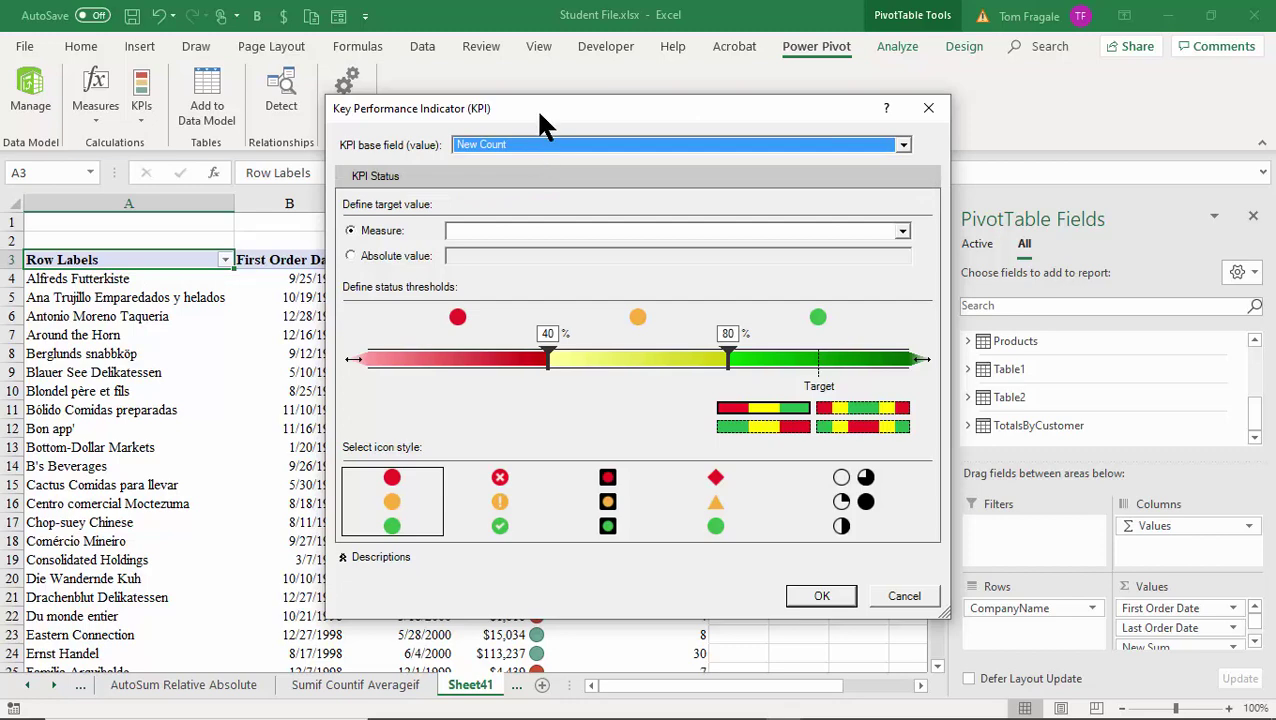
left_click_drag(535, 108, 502, 113)
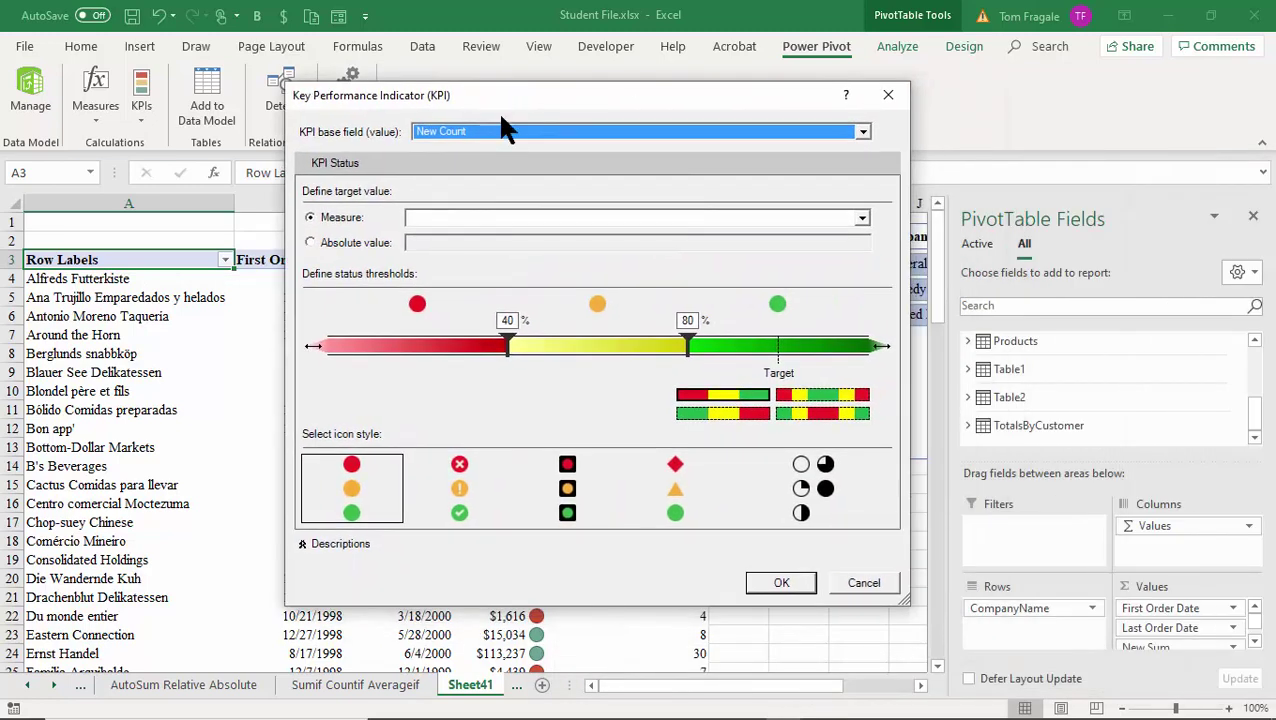
Set the KPI target to an absolute value of 20 and the status thresholds to 10 and 20, and create the KPI.
left_click(310, 243)
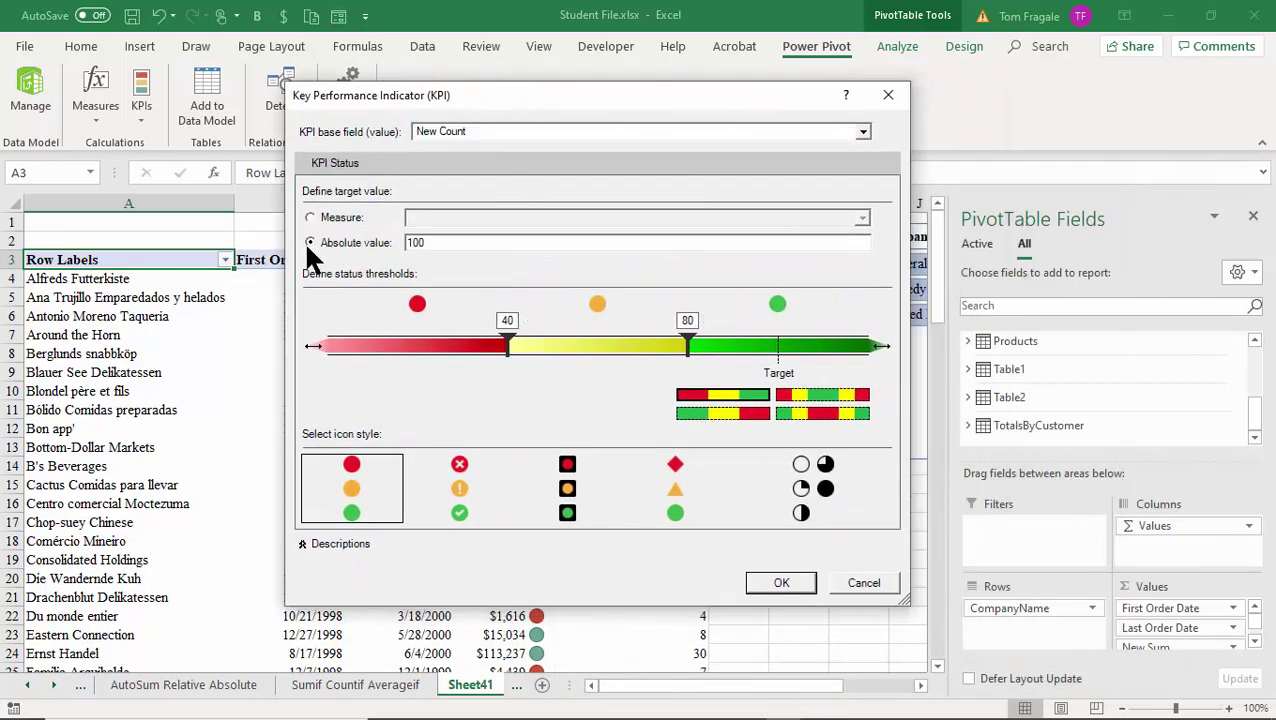
left_click_drag(396, 243, 437, 243)
left_click_drag(511, 346, 553, 349)
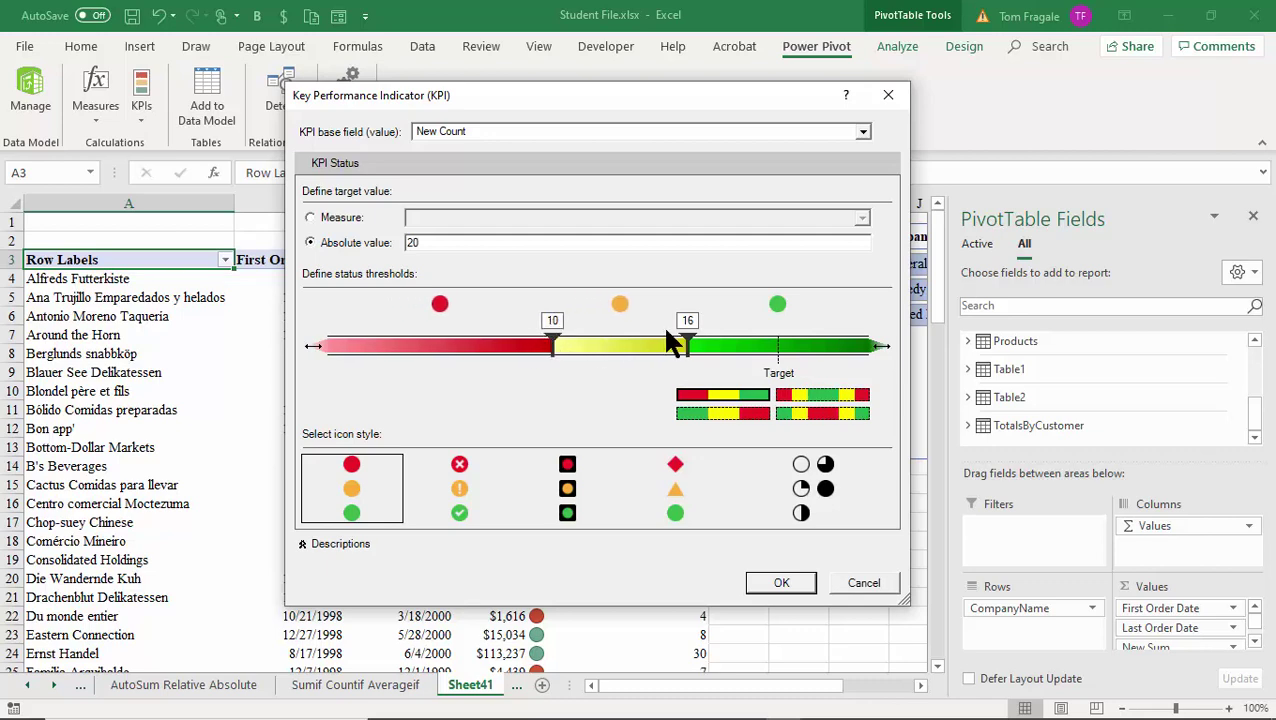
left_click_drag(687, 347, 778, 348)
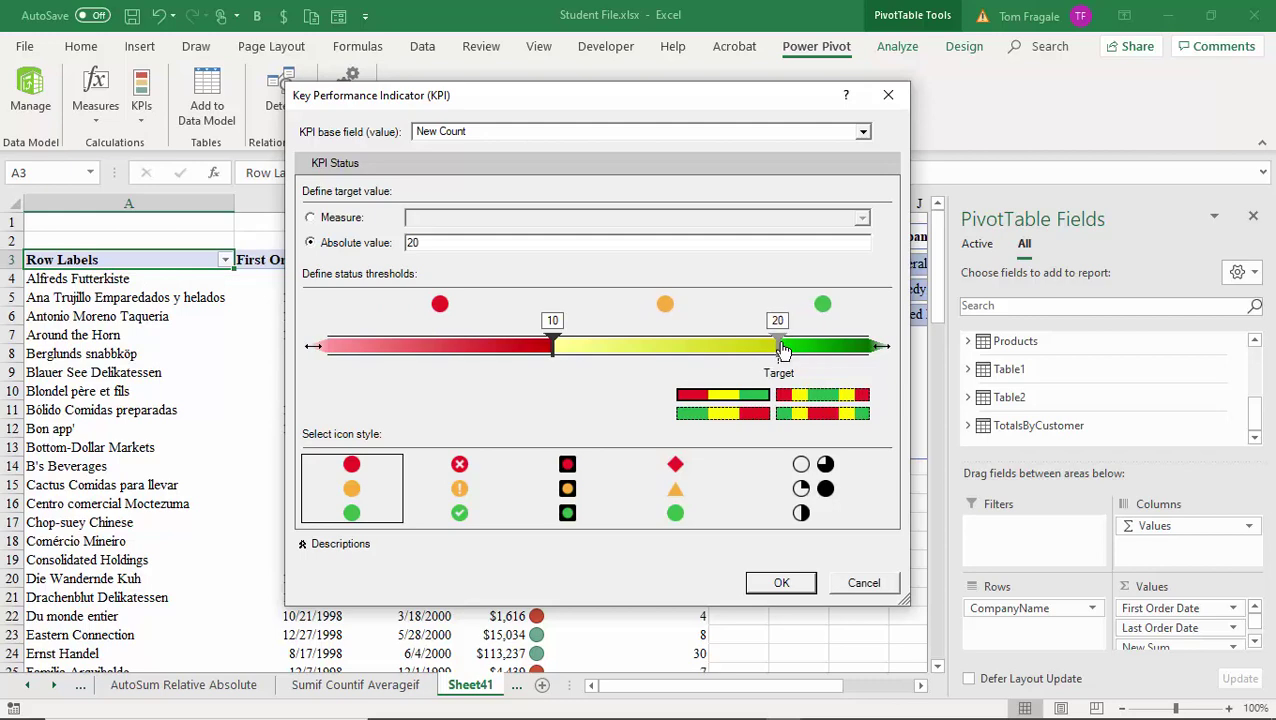
left_click(772, 582)
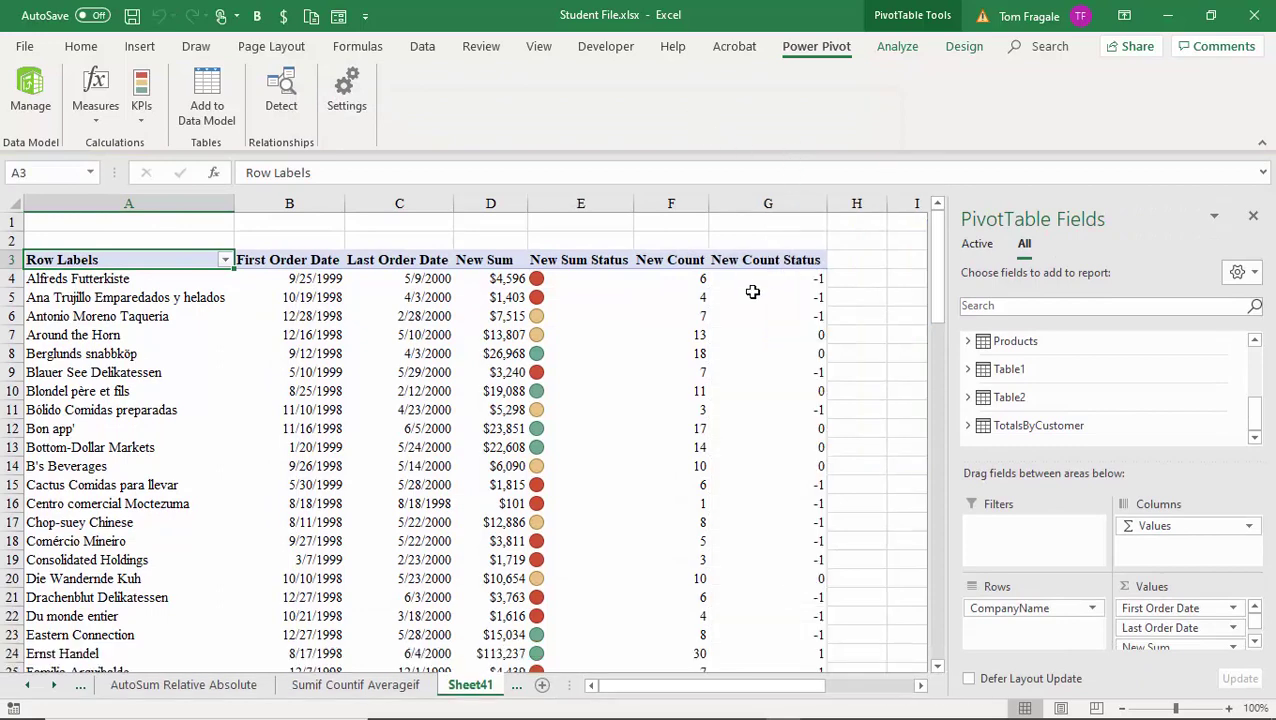
Expand the New Count KPI under Orders in the field list and re-add its Status field so it shows as icons.
left_click(1255, 341)
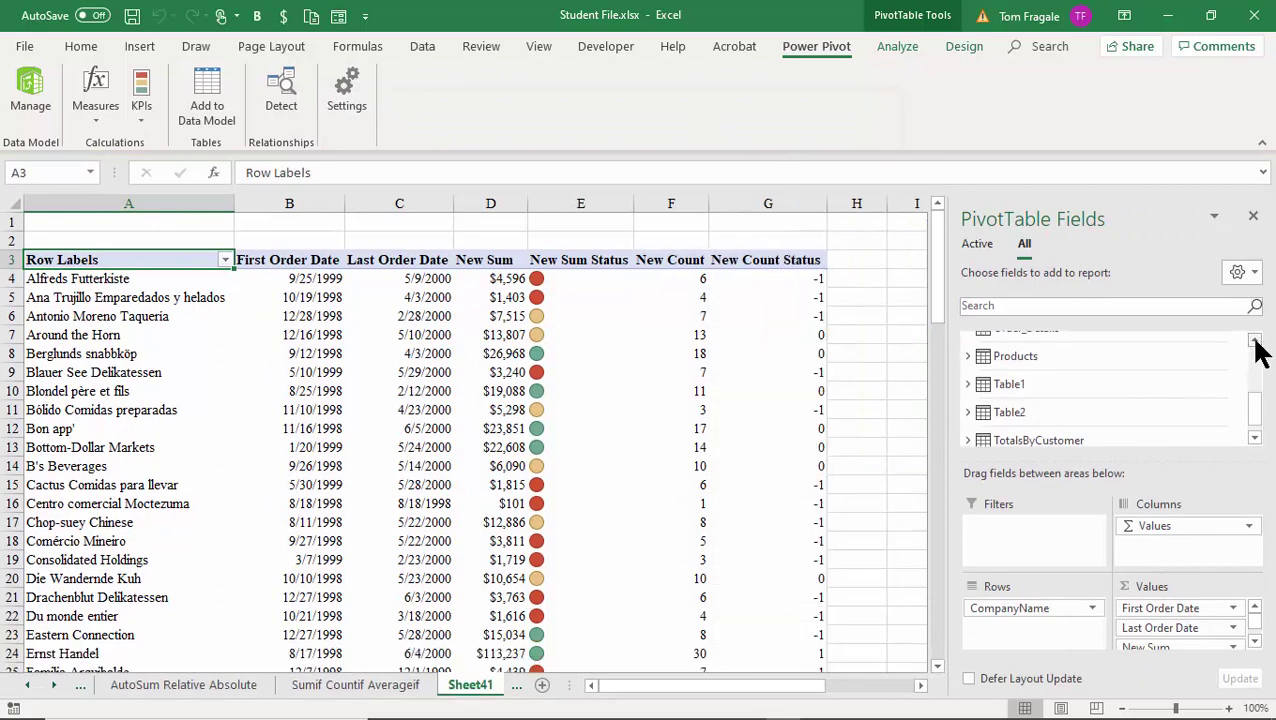
left_click(1255, 341)
left_click(1255, 341)
left_click(1255, 341)
left_click(1255, 341)
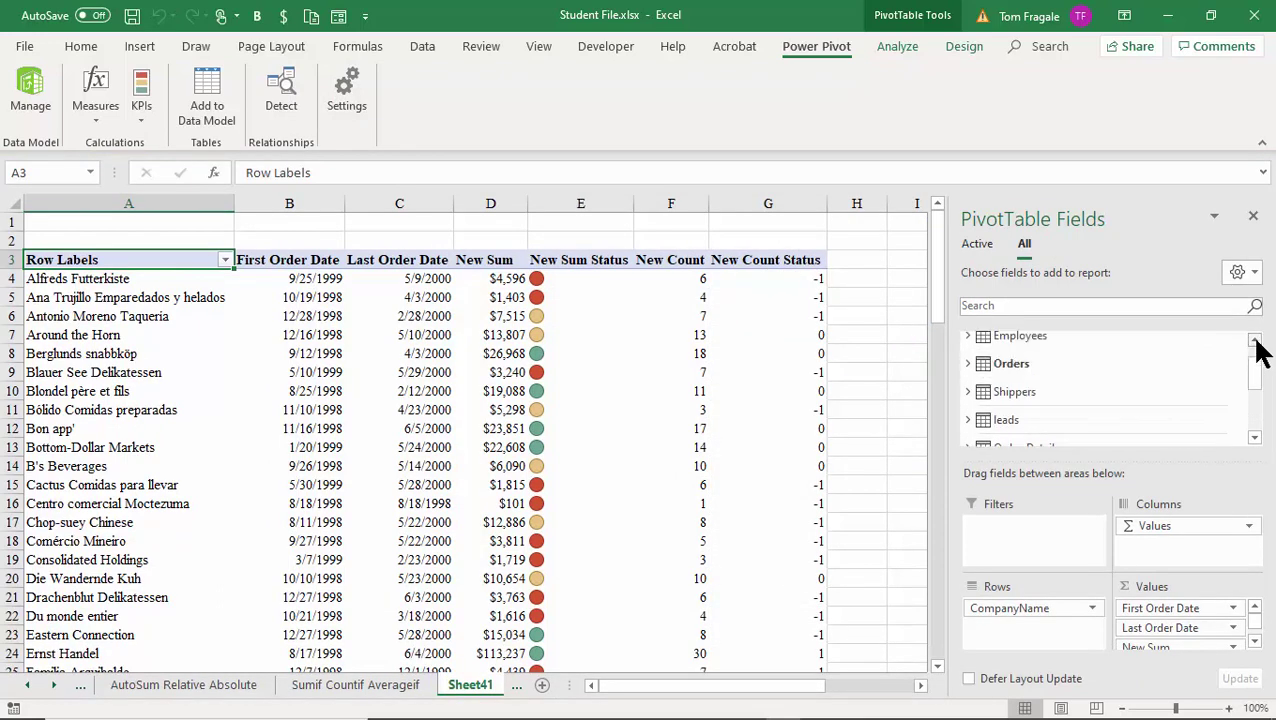
left_click(968, 364)
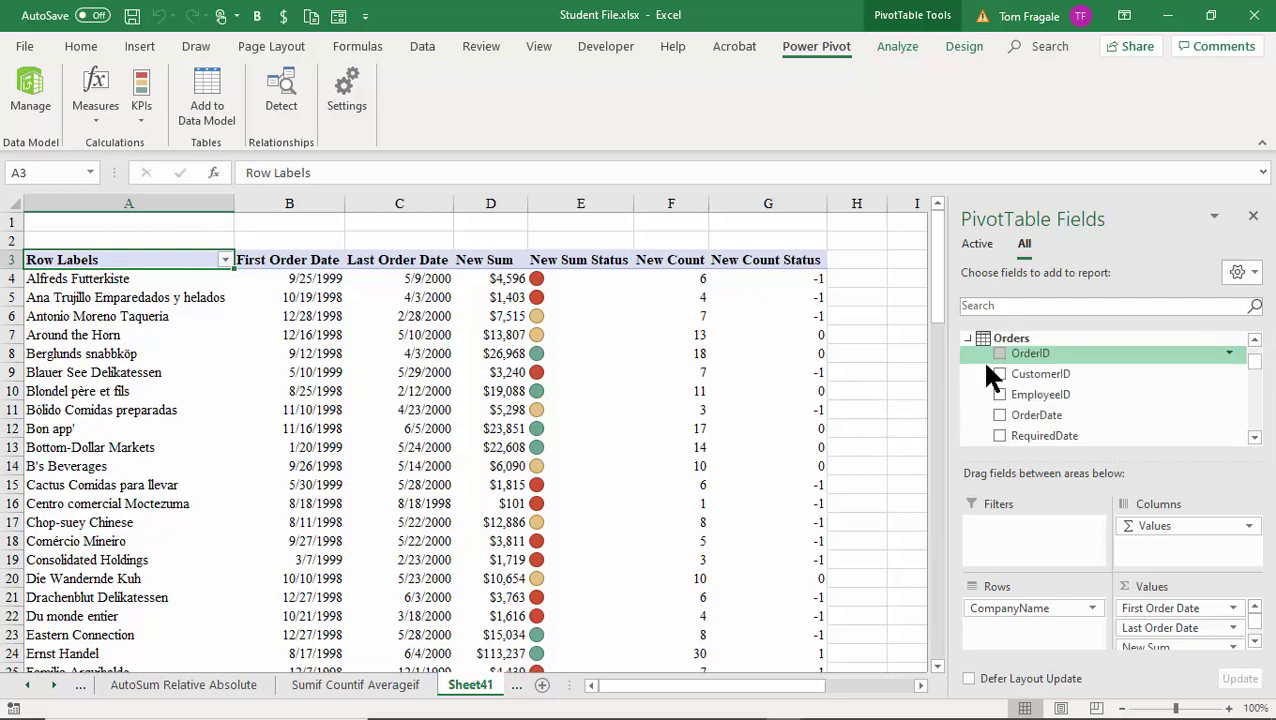
left_click(1254, 438)
left_click(1254, 438)
left_click(1254, 438)
left_click(1254, 438)
left_click(1254, 438)
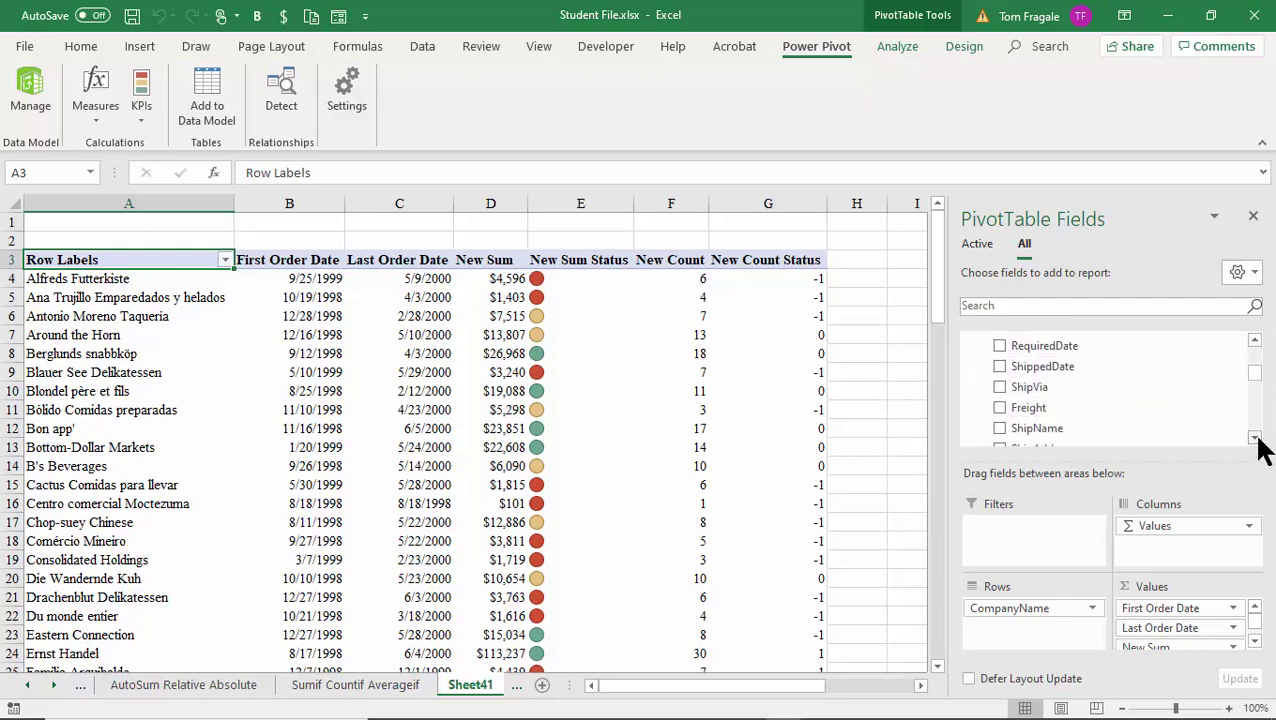
left_click(1254, 438)
left_click(1254, 438)
left_click(1254, 438)
left_click(1254, 438)
left_click(1254, 438)
left_click(1255, 438)
left_click(1255, 438)
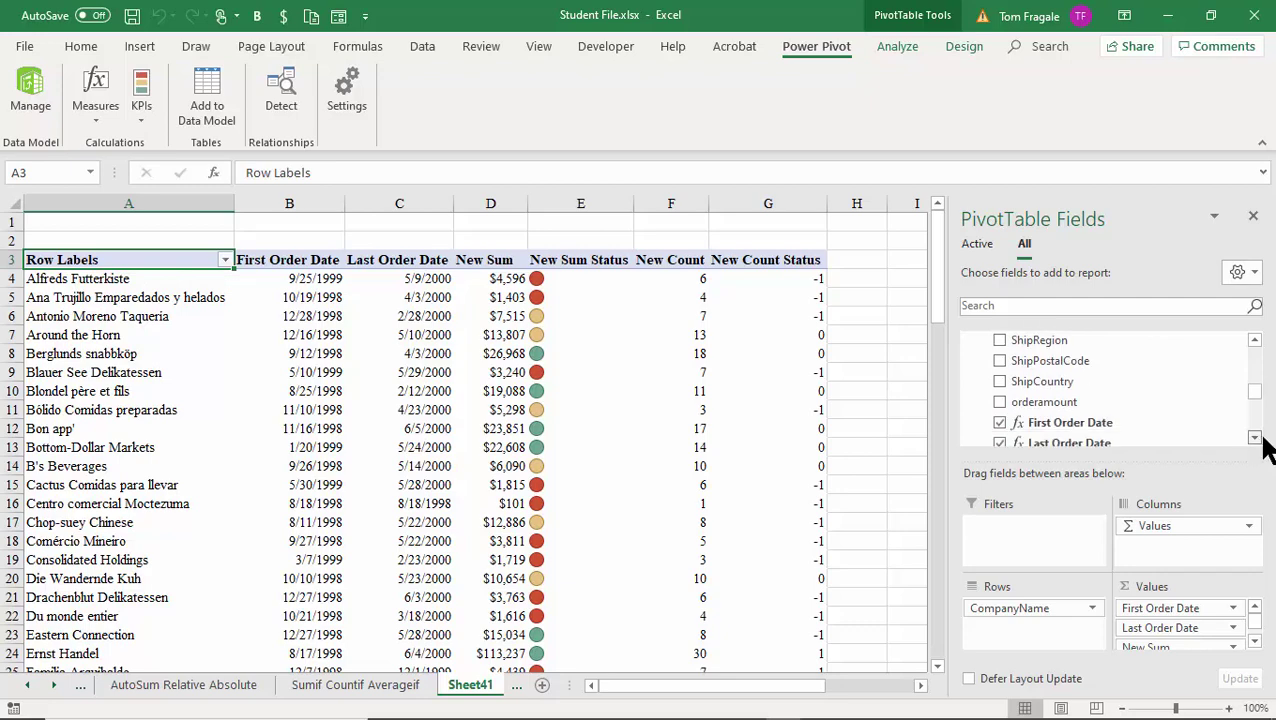
left_click(1254, 438)
left_click(1254, 438)
left_click(1254, 438)
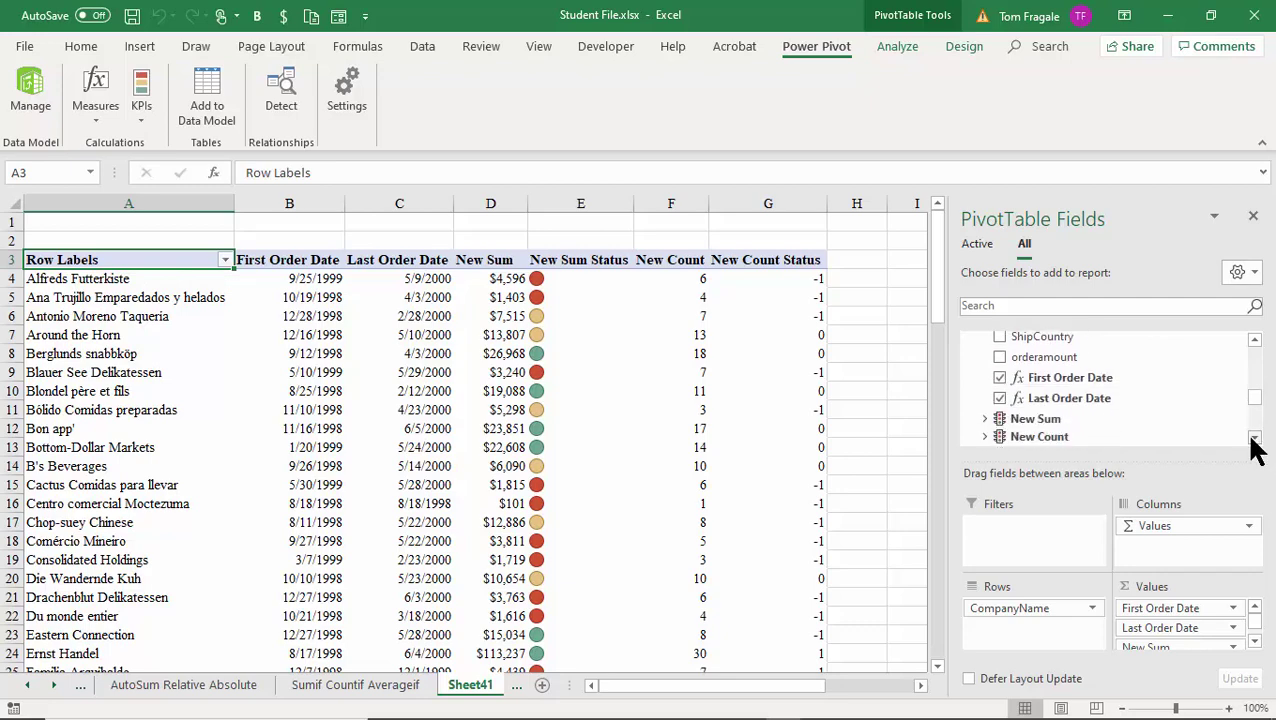
left_click(1254, 438)
left_click(984, 406)
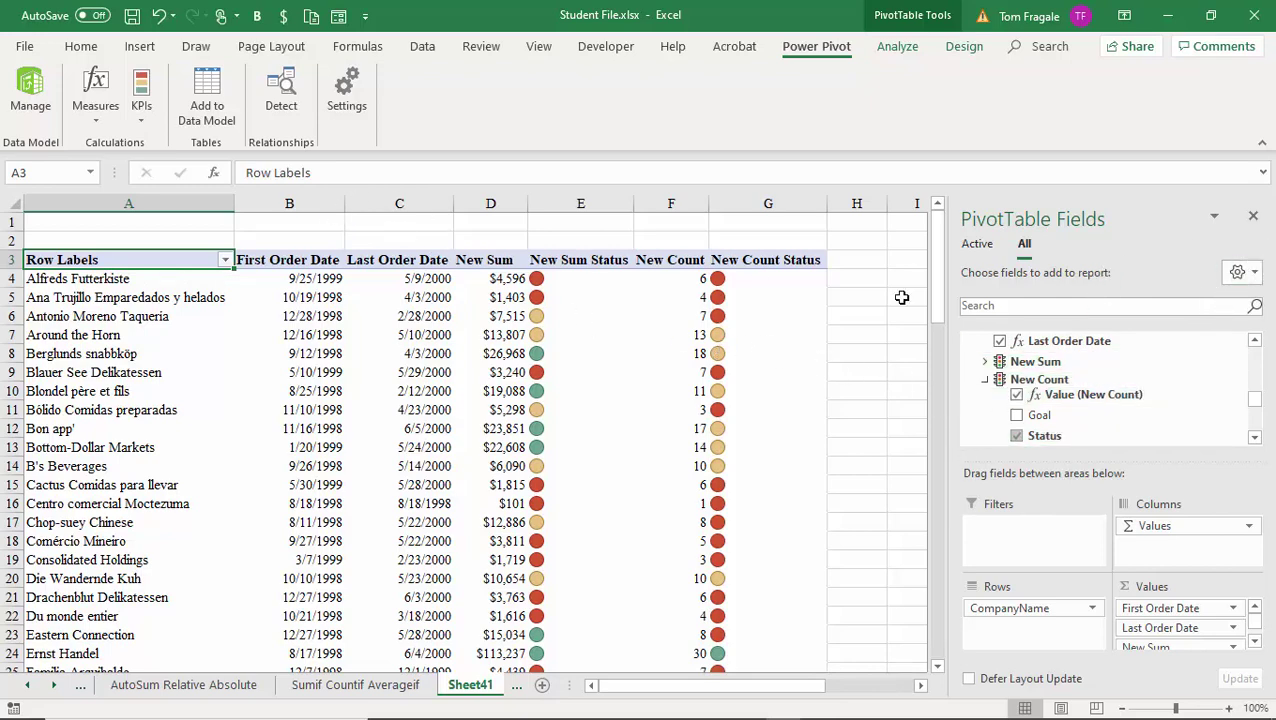
Close the PivotTable field list and place the CompanyName and LastName slicers side by side close to the PivotTable.
left_click(1253, 216)
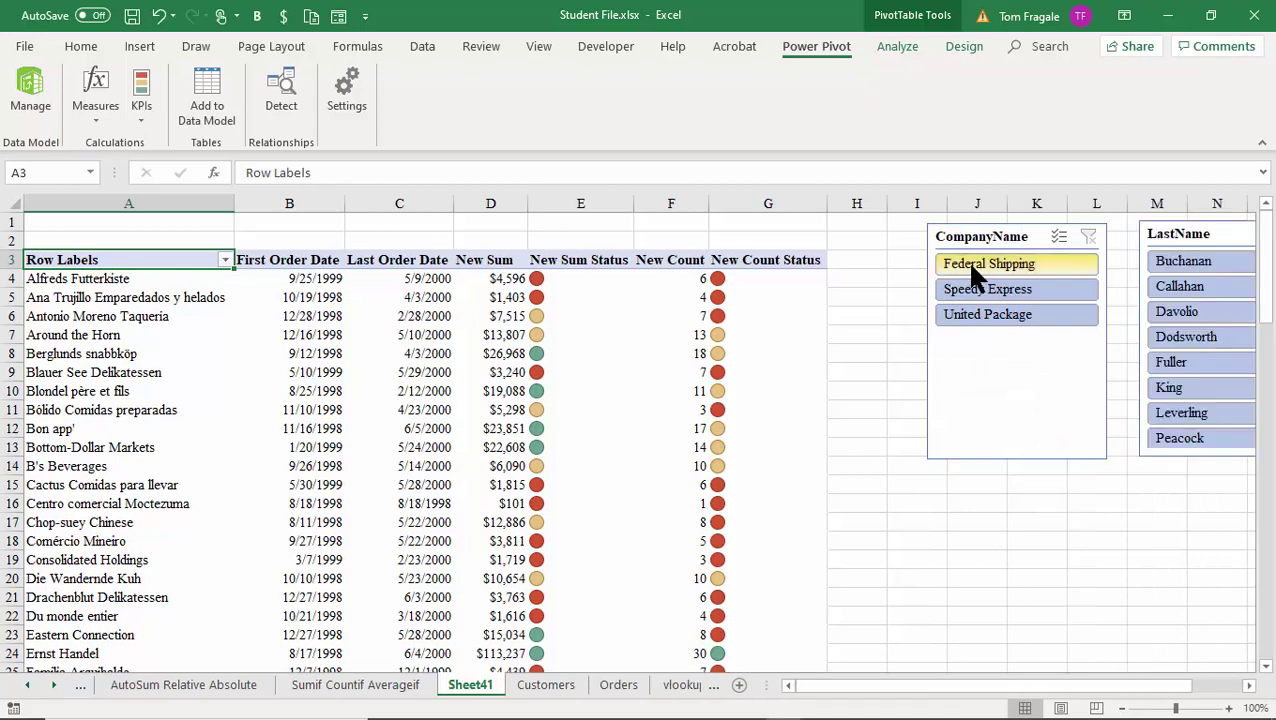
left_click_drag(933, 230, 845, 243)
left_click_drag(1141, 237, 992, 244)
Filter the PivotTable by several shippers and employees in turn, ending with Federal Shipping and the fourth entry of the LastName slicer.
left_click(1085, 326)
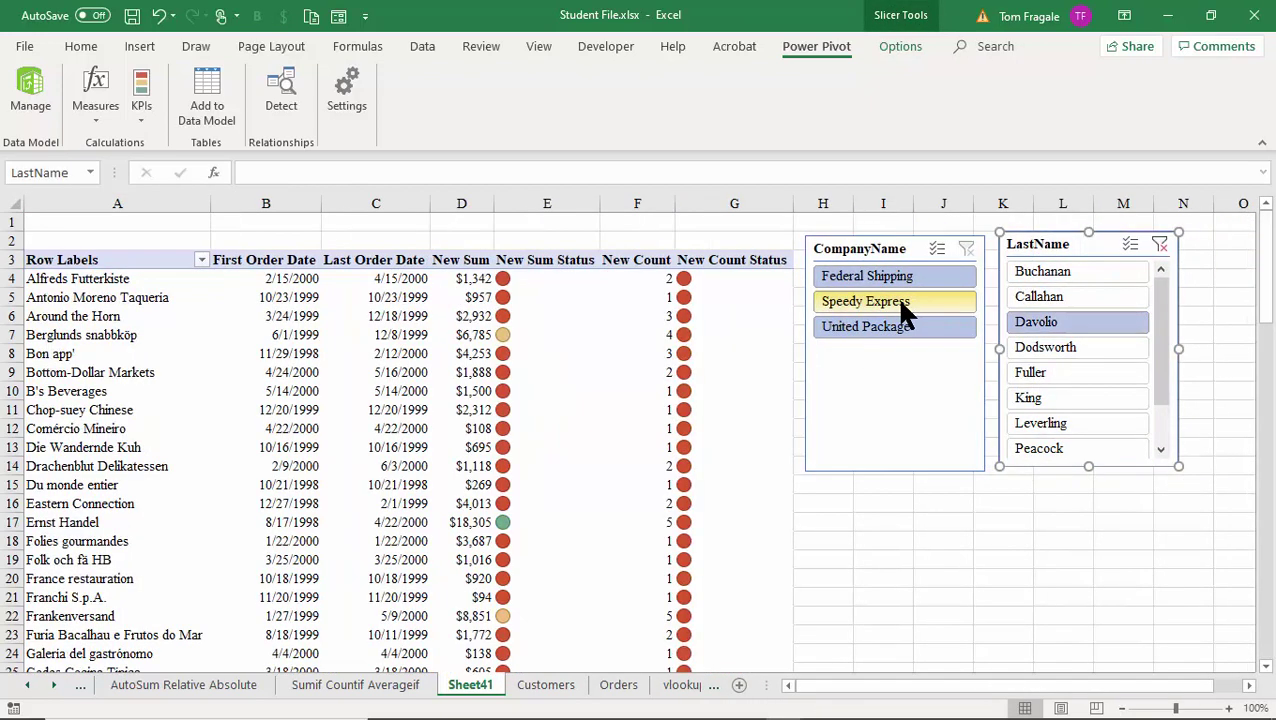
left_click(903, 310)
left_click(883, 326)
left_click(1030, 296)
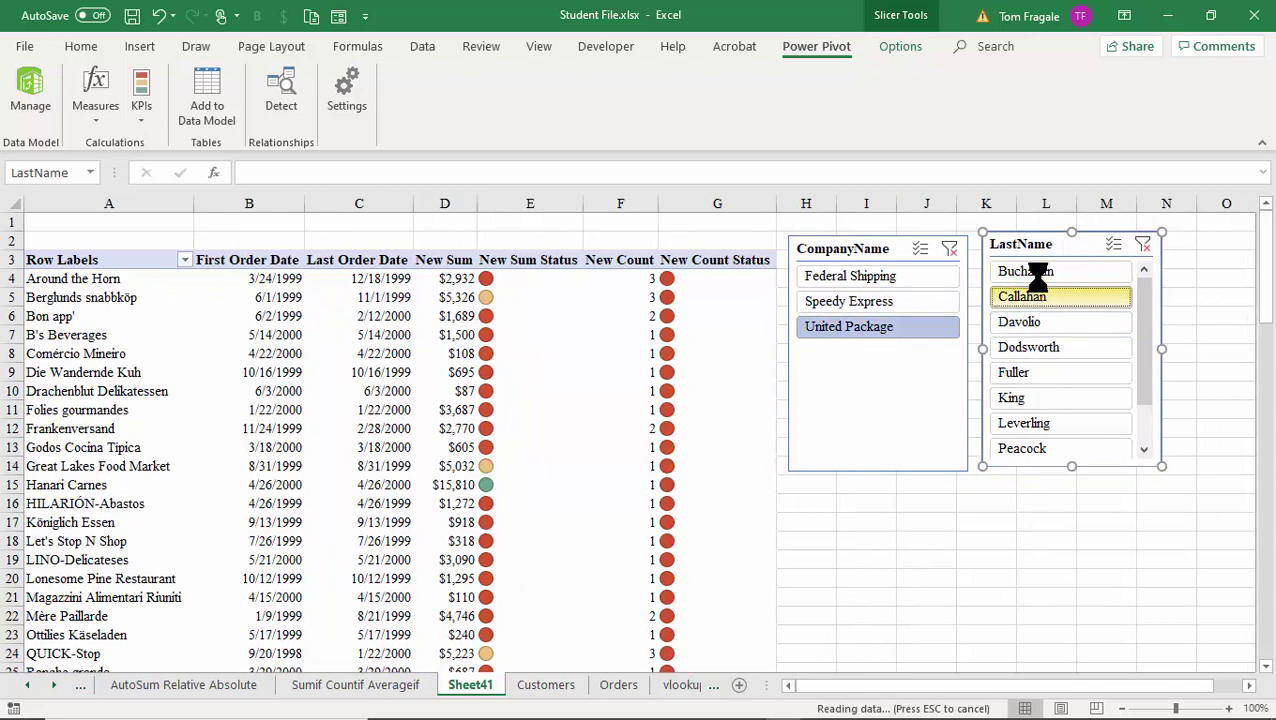
left_click(1030, 273)
left_click(906, 280)
left_click(1035, 350)
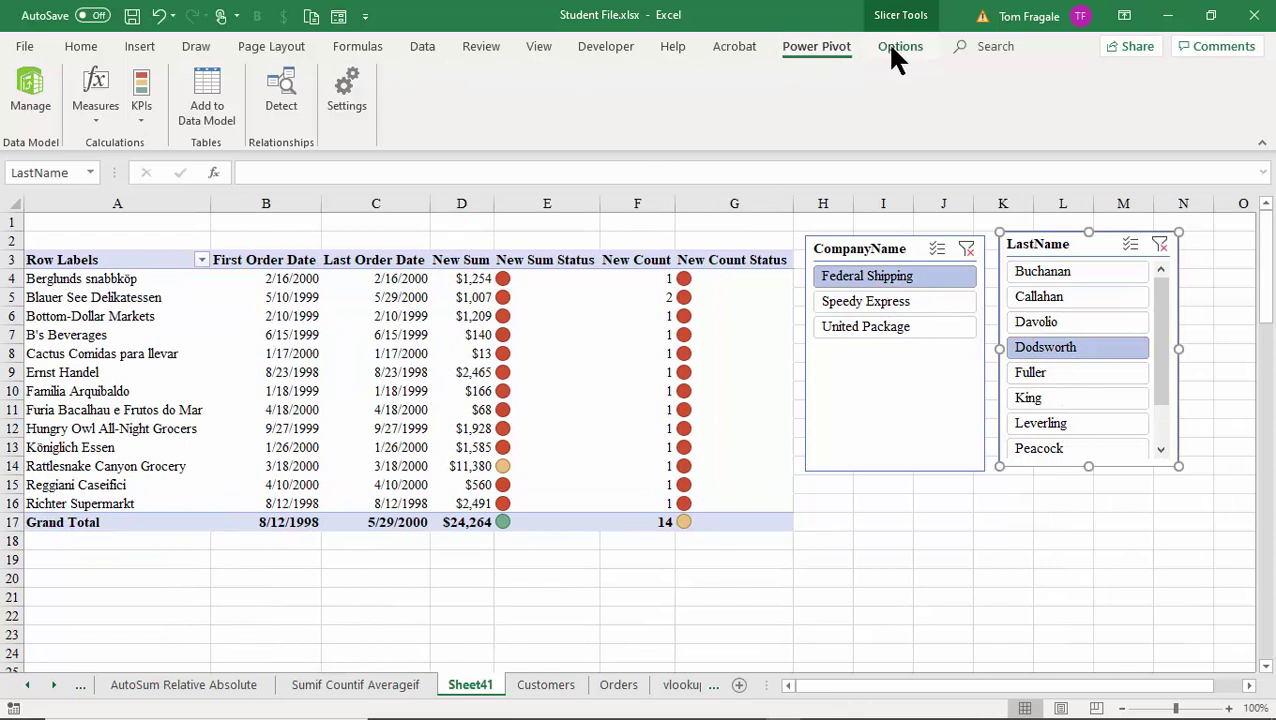
Insert an OrderDate timeline from the Orders table for the PivotTable and place it below the CompanyName slicer.
left_click(421, 370)
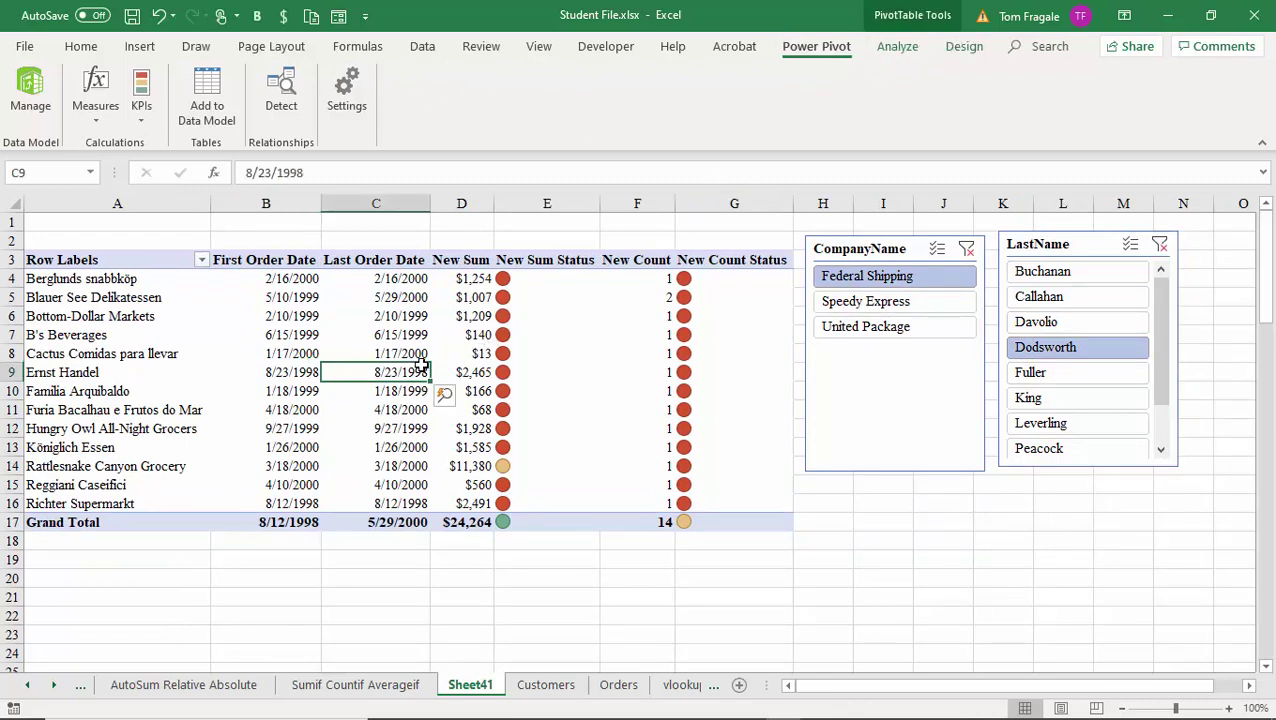
left_click(892, 52)
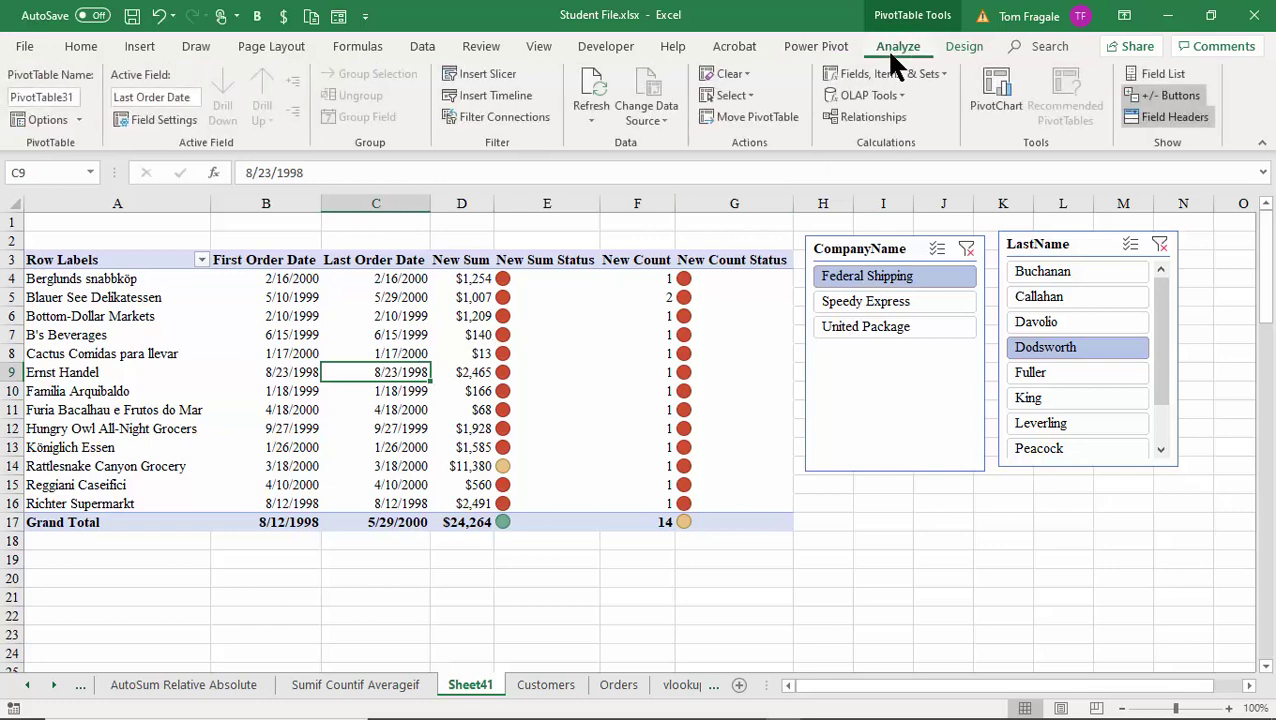
left_click(500, 96)
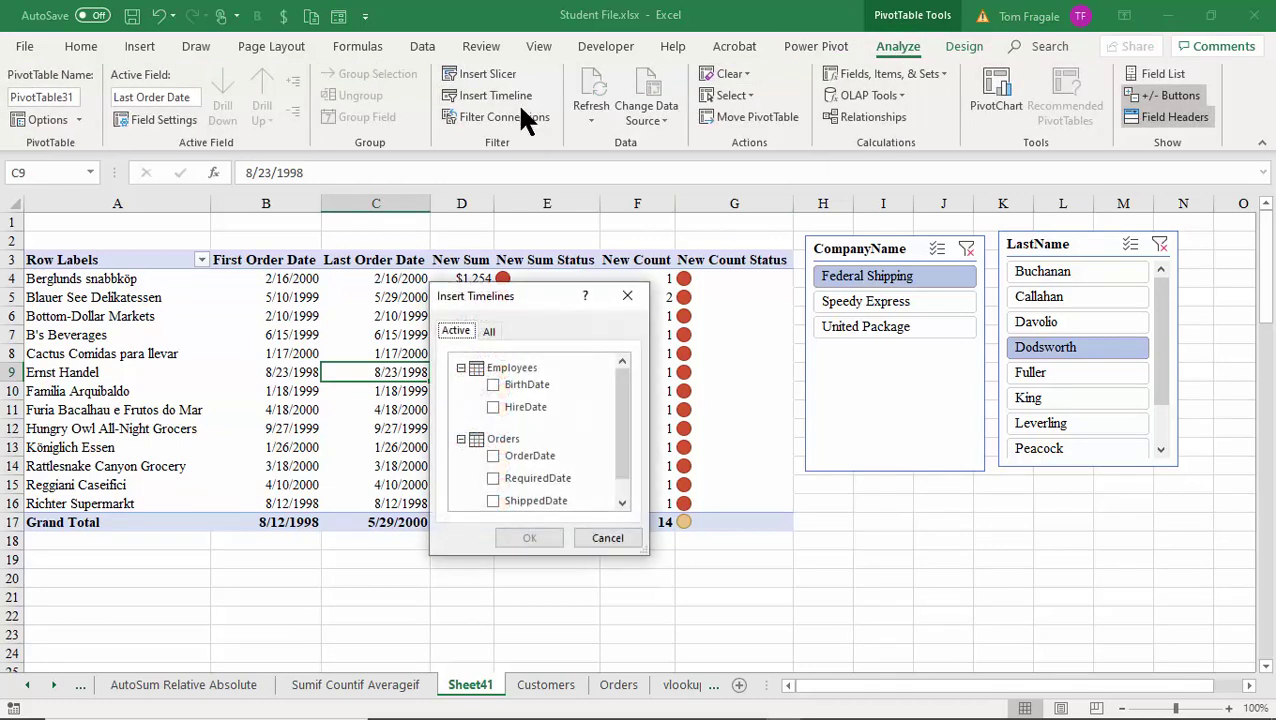
left_click(493, 457)
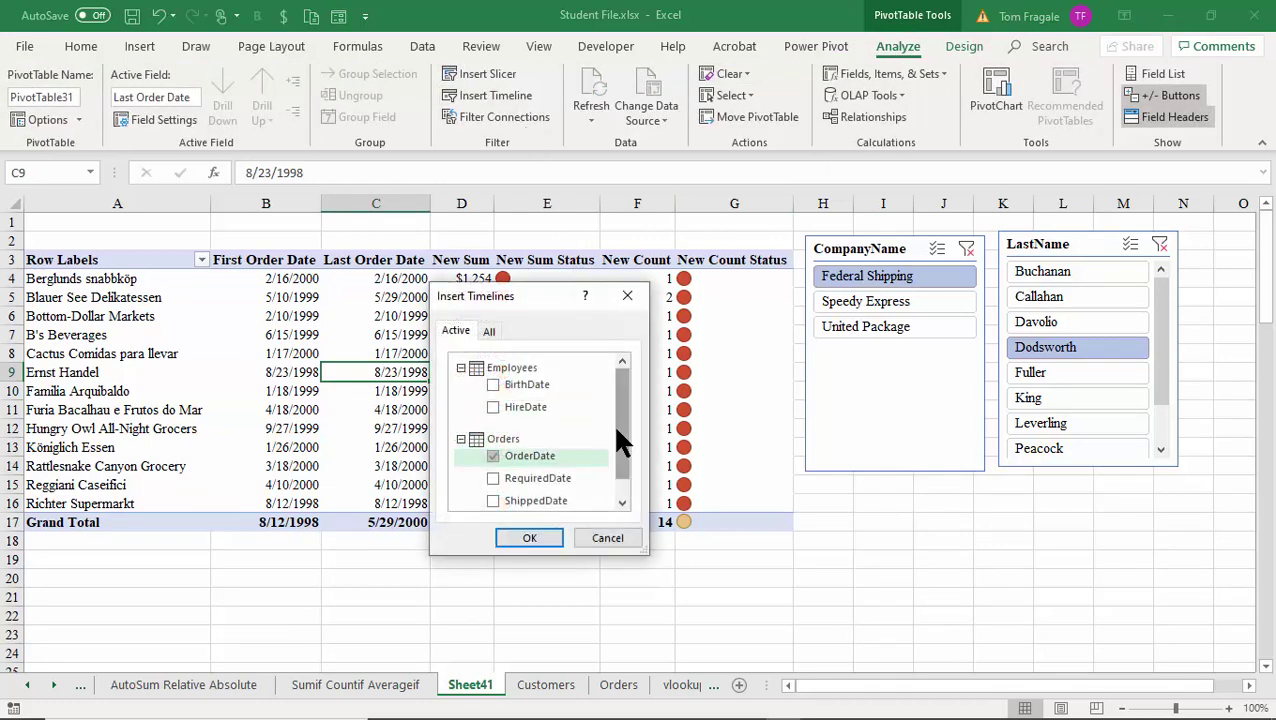
left_click(538, 535)
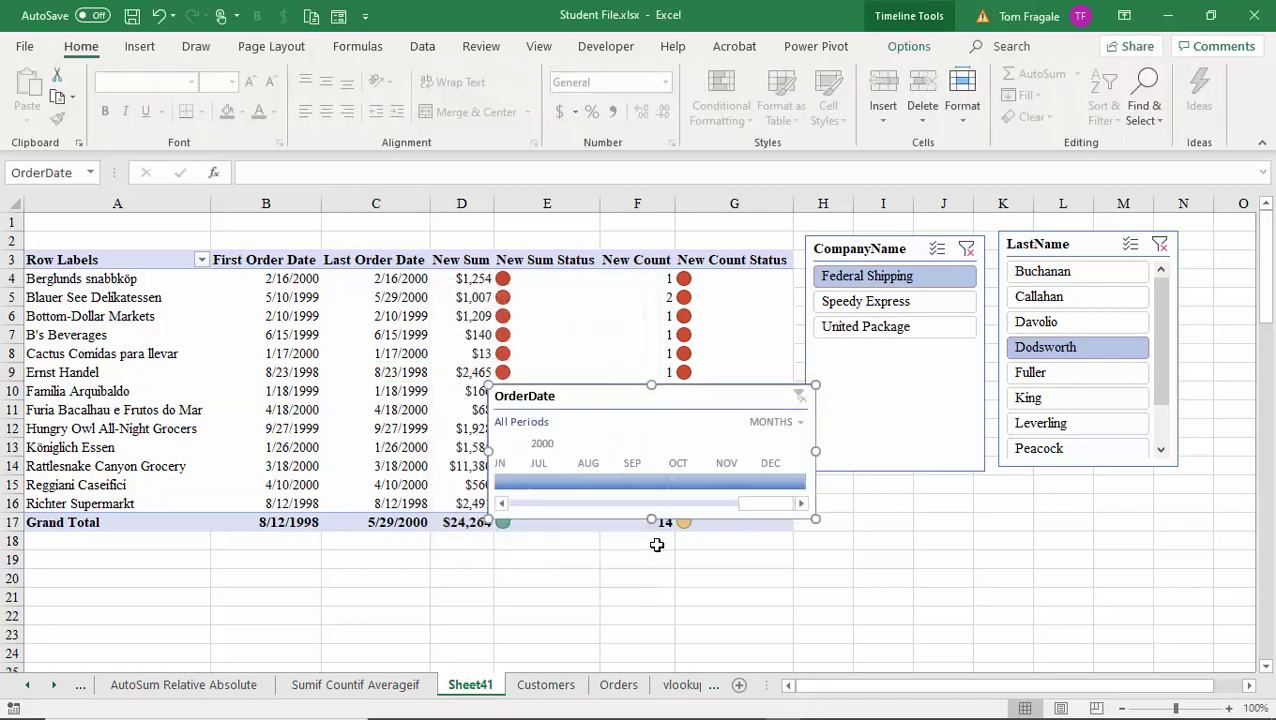
left_click_drag(646, 401, 963, 515)
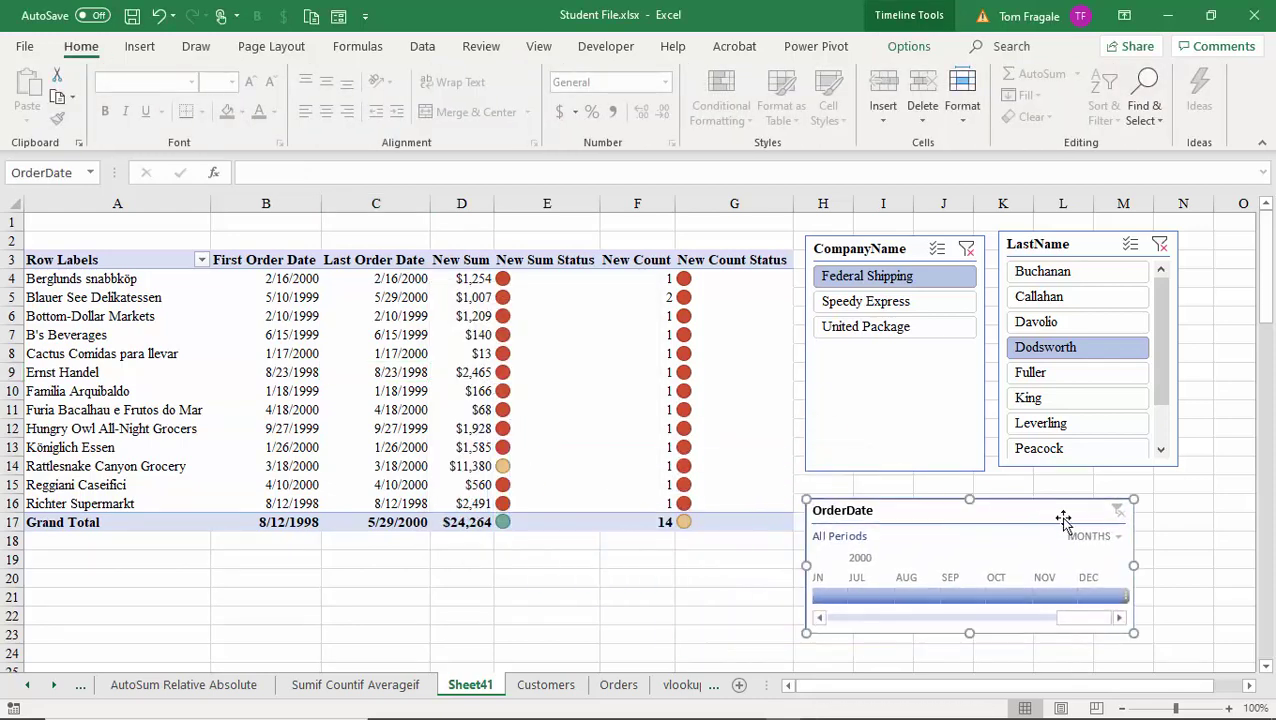
Switch the OrderDate timeline to years and filter the PivotTable to 1998.
left_click(1104, 536)
left_click(1113, 561)
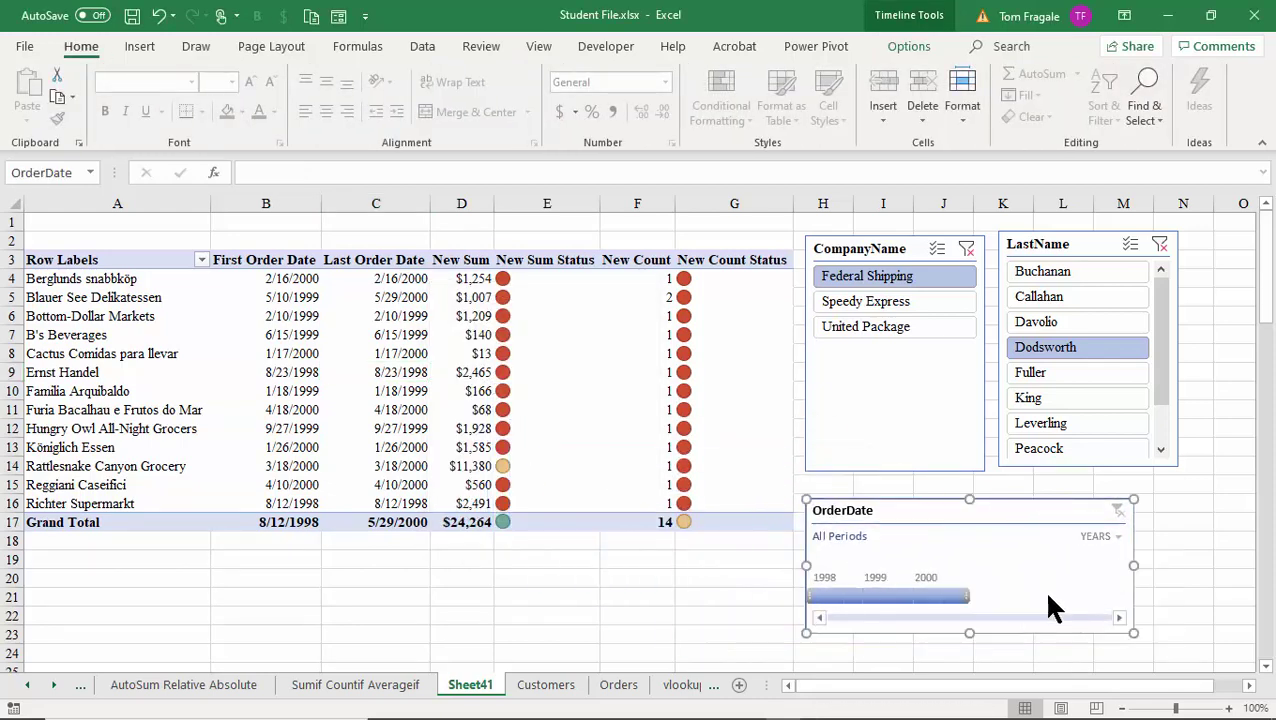
left_click(828, 597)
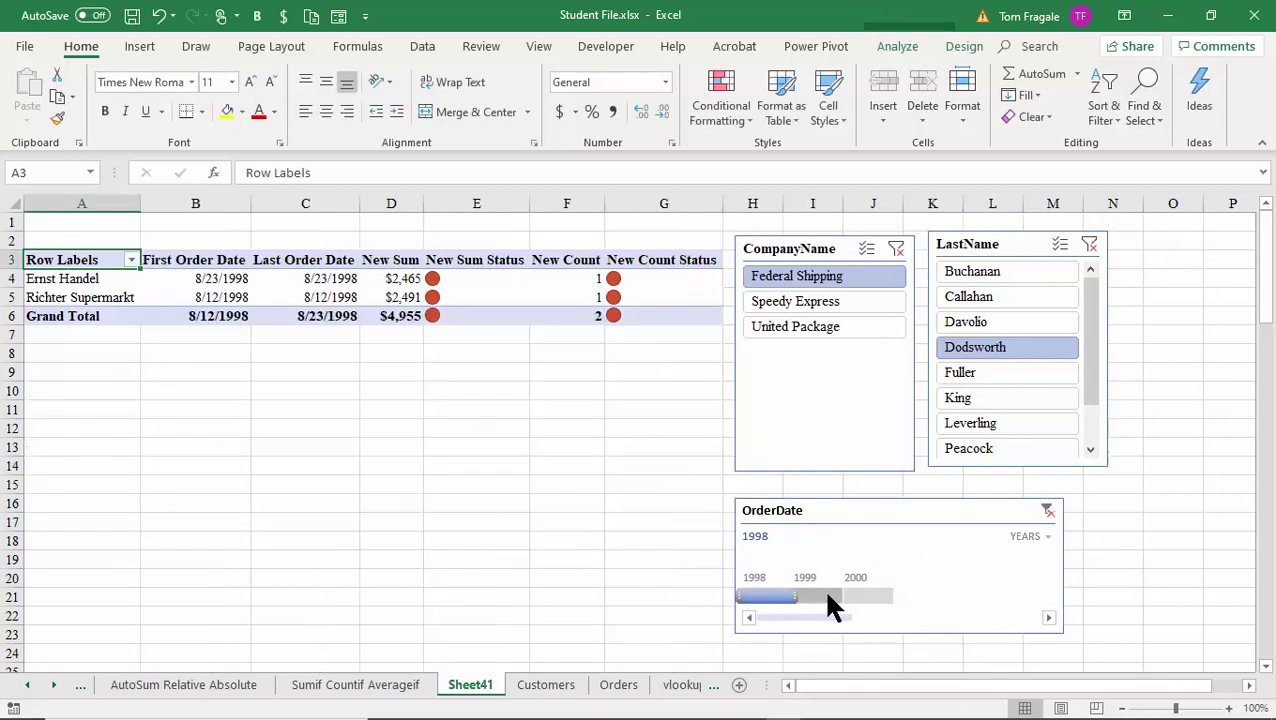
Filter to United Package and try several employees, ending with the second, fourth and fifth entries of the LastName slicer selected together.
left_click(809, 324)
left_click(975, 272)
left_click(990, 324)
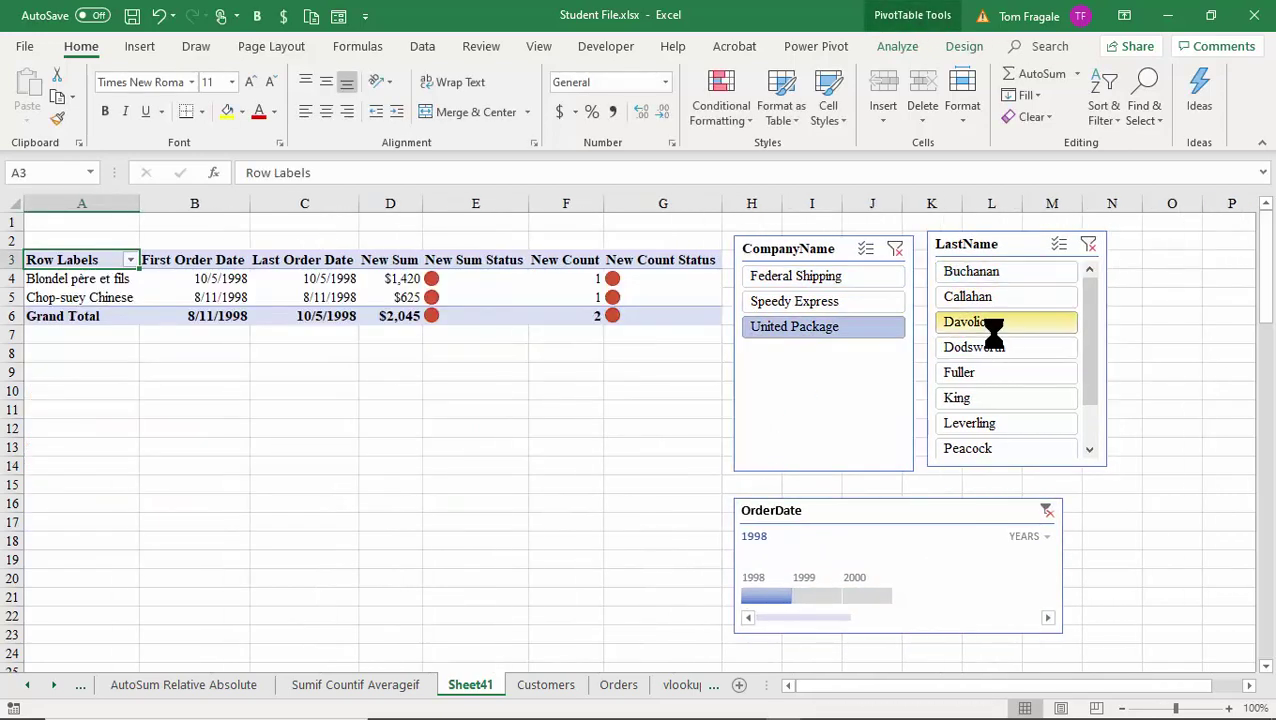
left_click(1012, 373)
left_click(1040, 298)
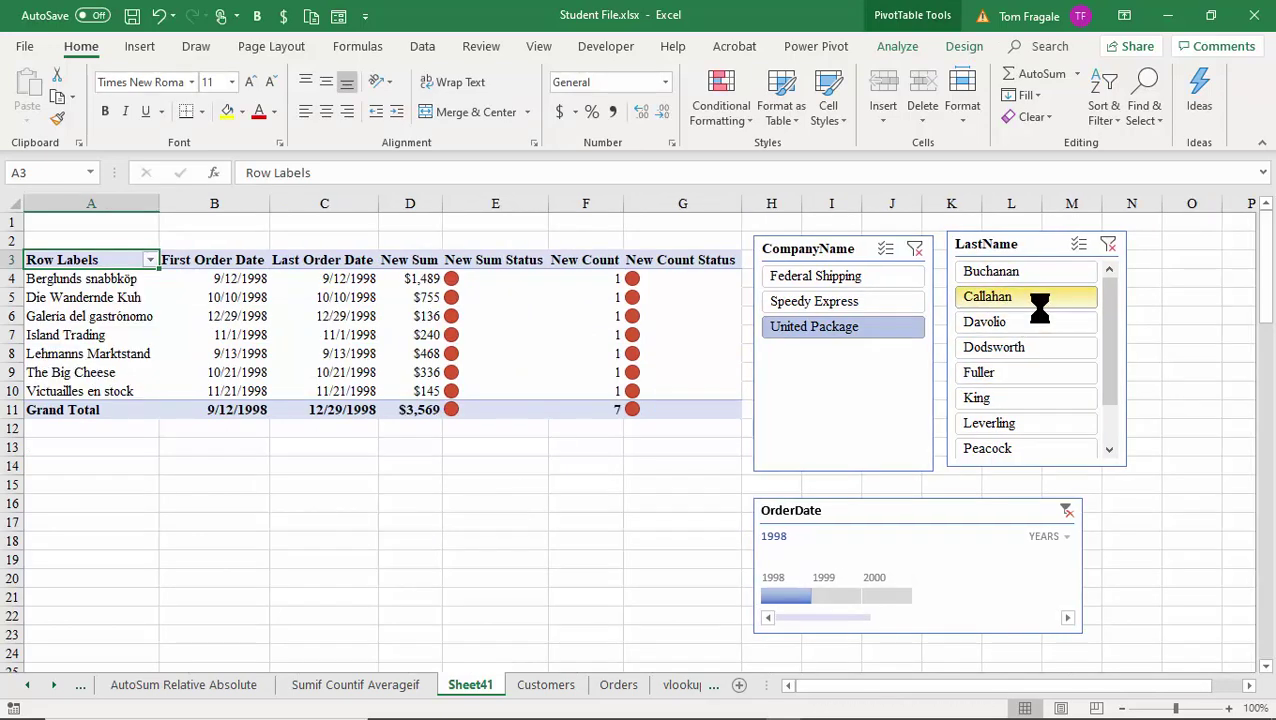
left_click(1012, 369, "ctrl")
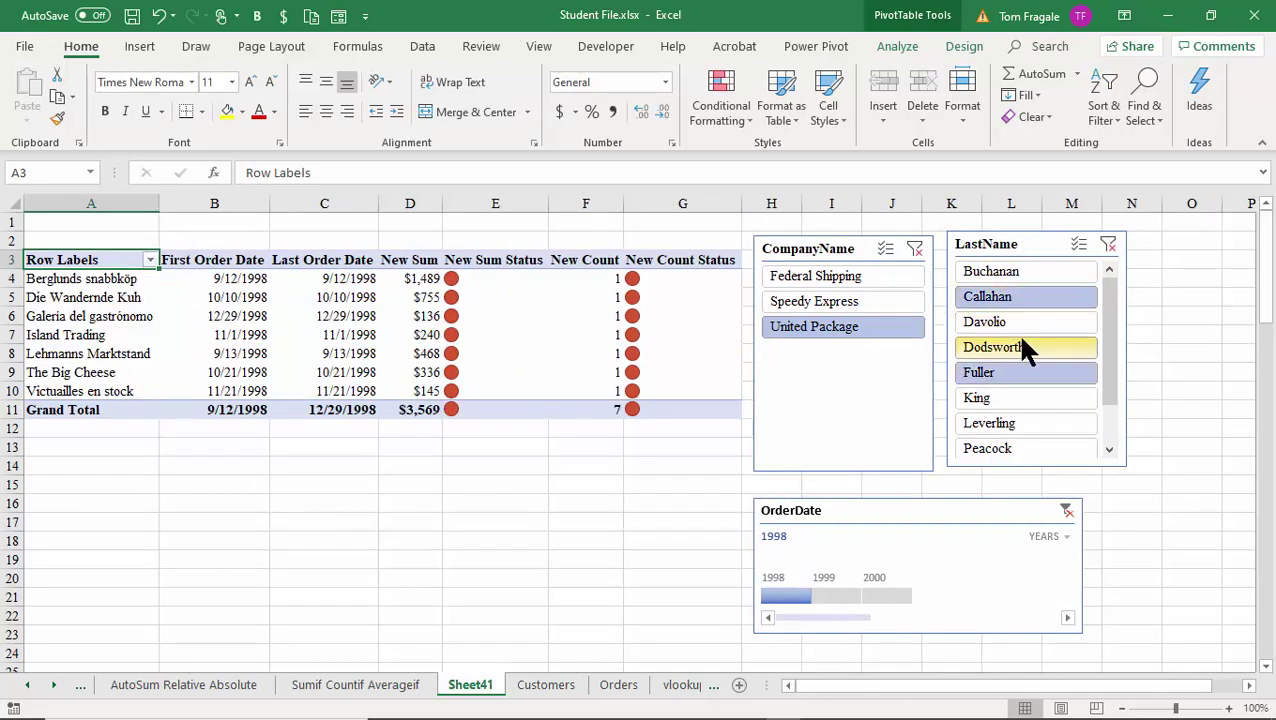
left_click(1021, 343, "ctrl")
Filter by Speedy Express, switch to Federal Shipping, and add Speedy Express and United Package to the CompanyName selection.
left_click(869, 305)
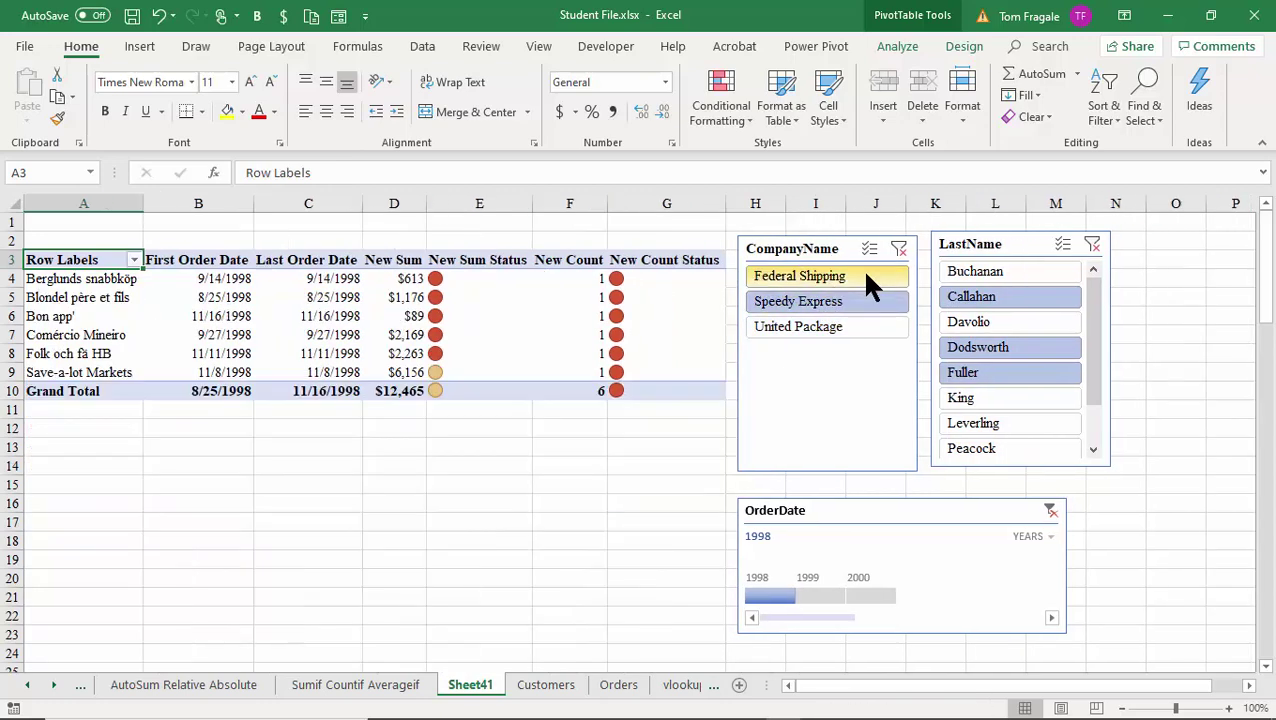
left_click(863, 270)
left_click(868, 305, "ctrl")
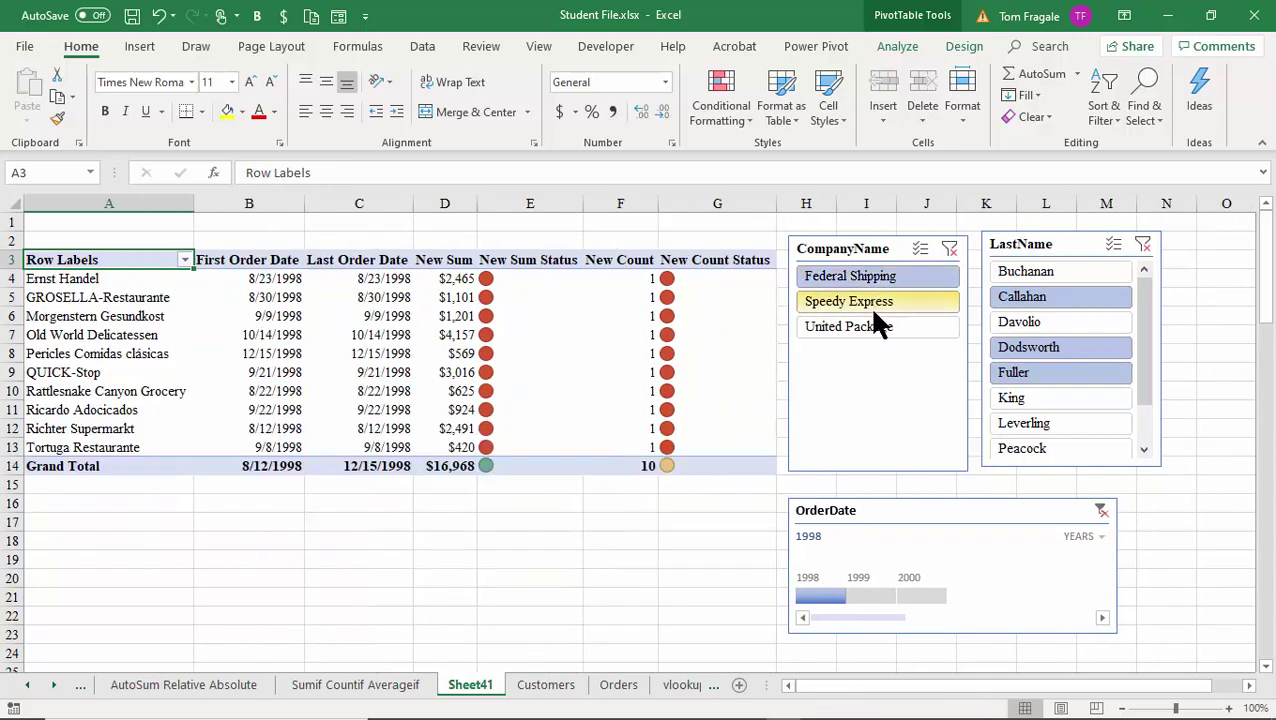
left_click(870, 326, "ctrl")
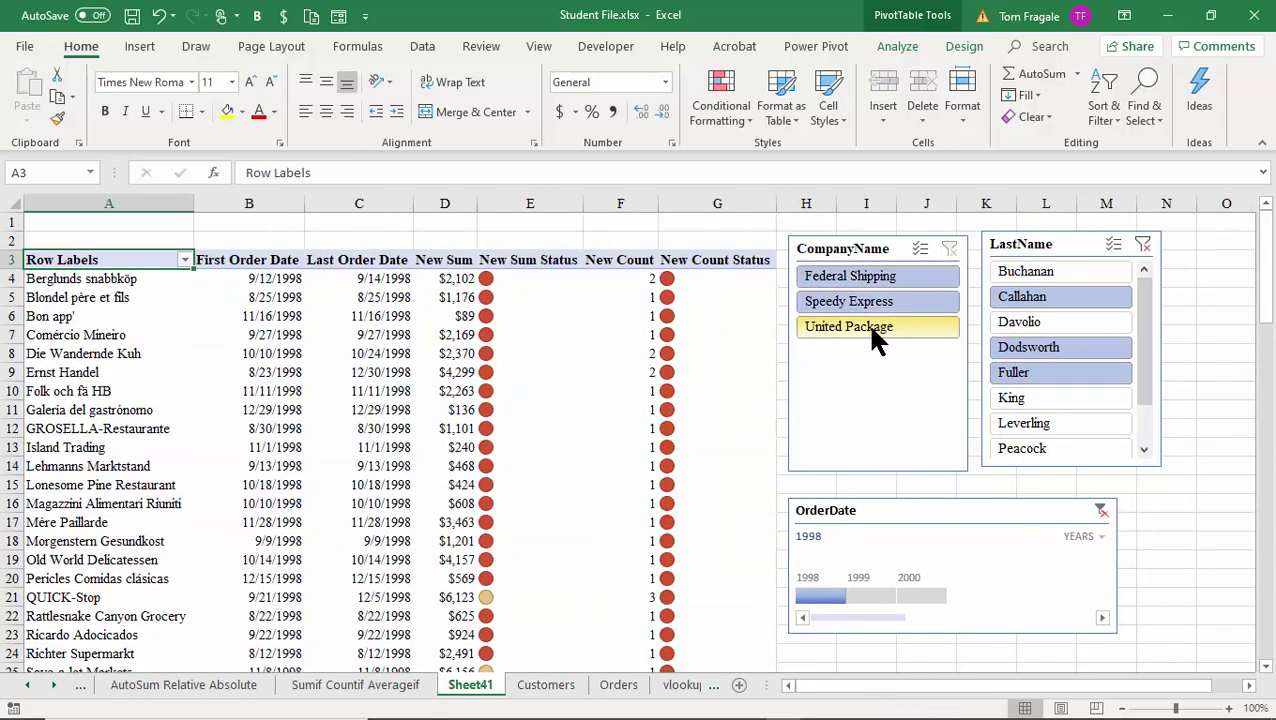
Filter the PivotTable by each of the first four entries of the LastName slicer in turn.
left_click(1027, 274)
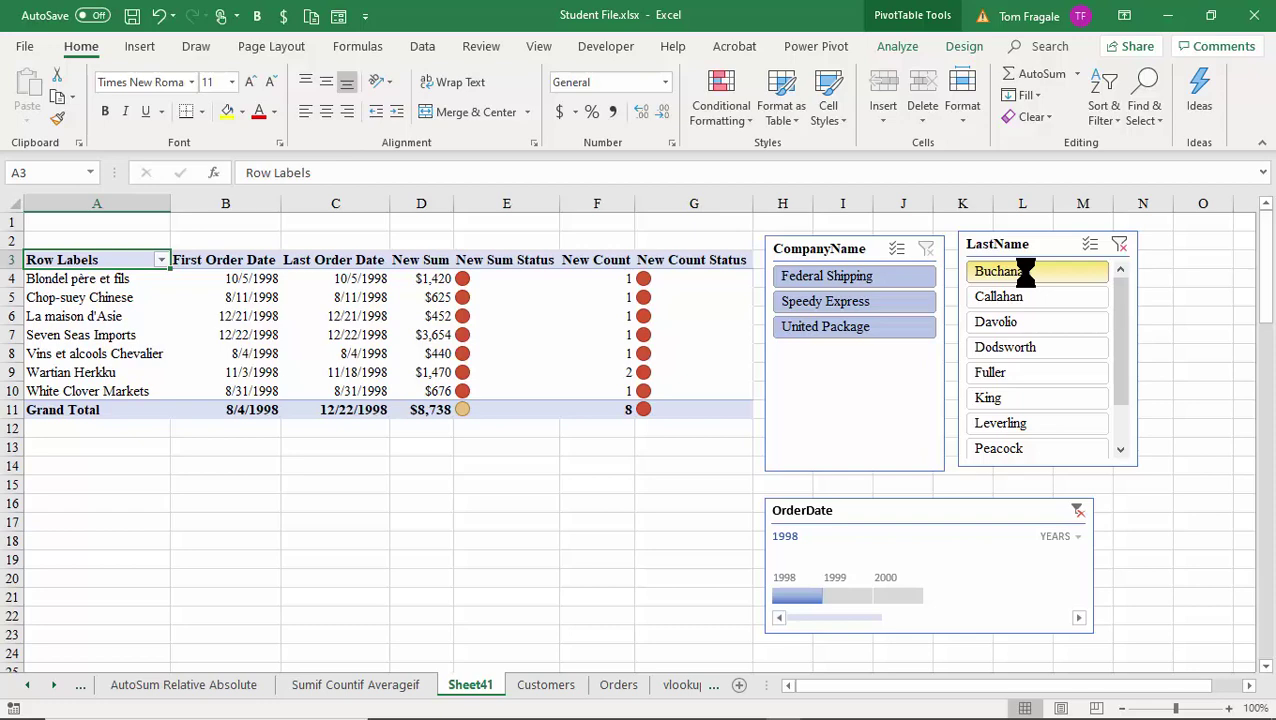
left_click(995, 296)
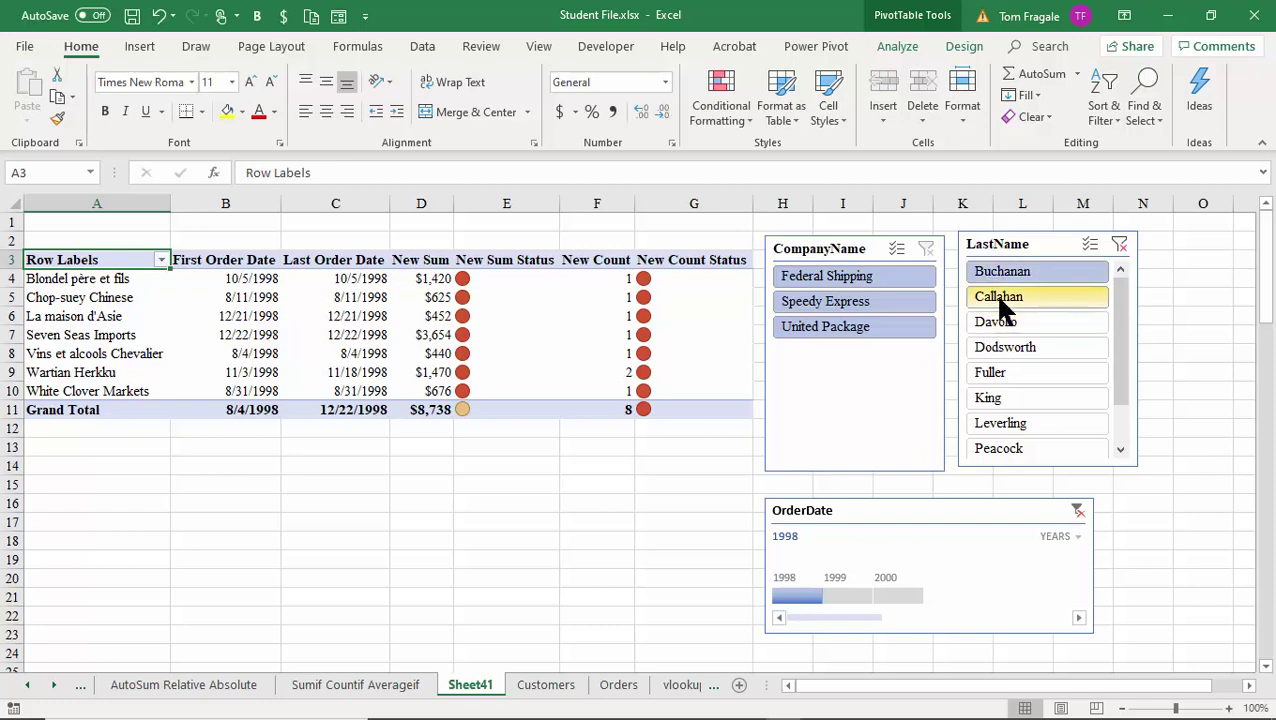
left_click(1005, 323)
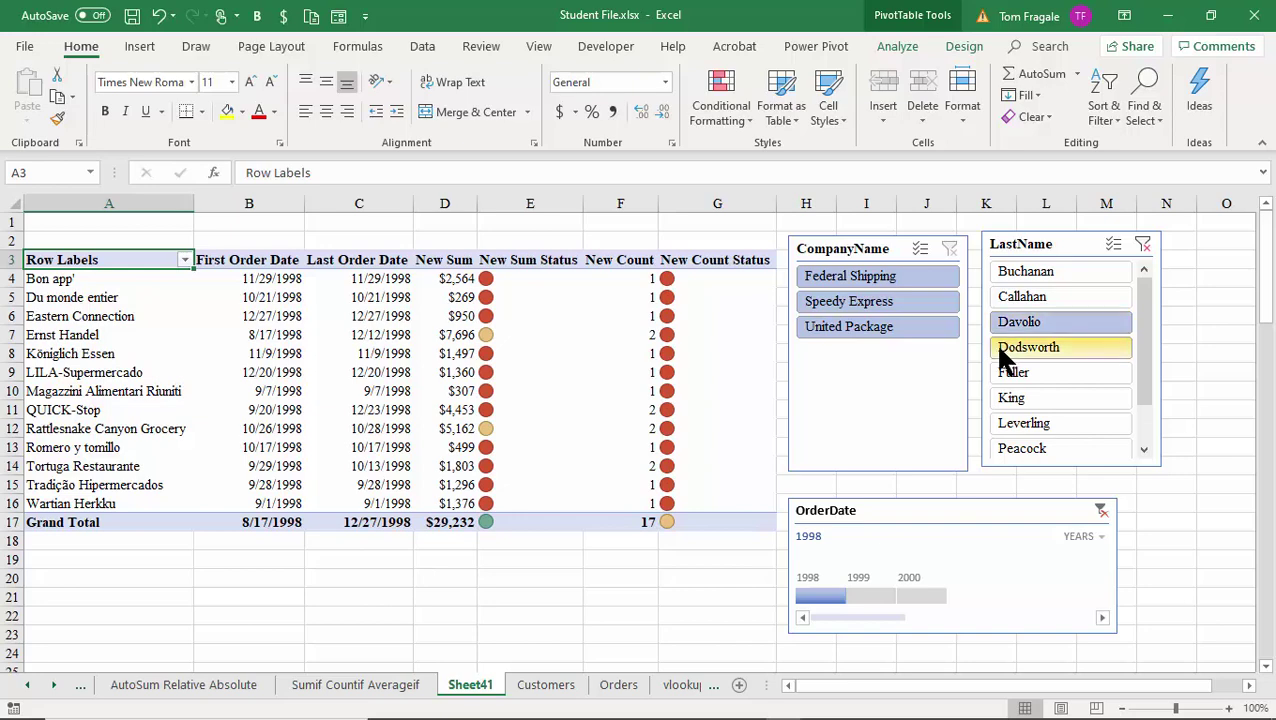
left_click(1001, 350)
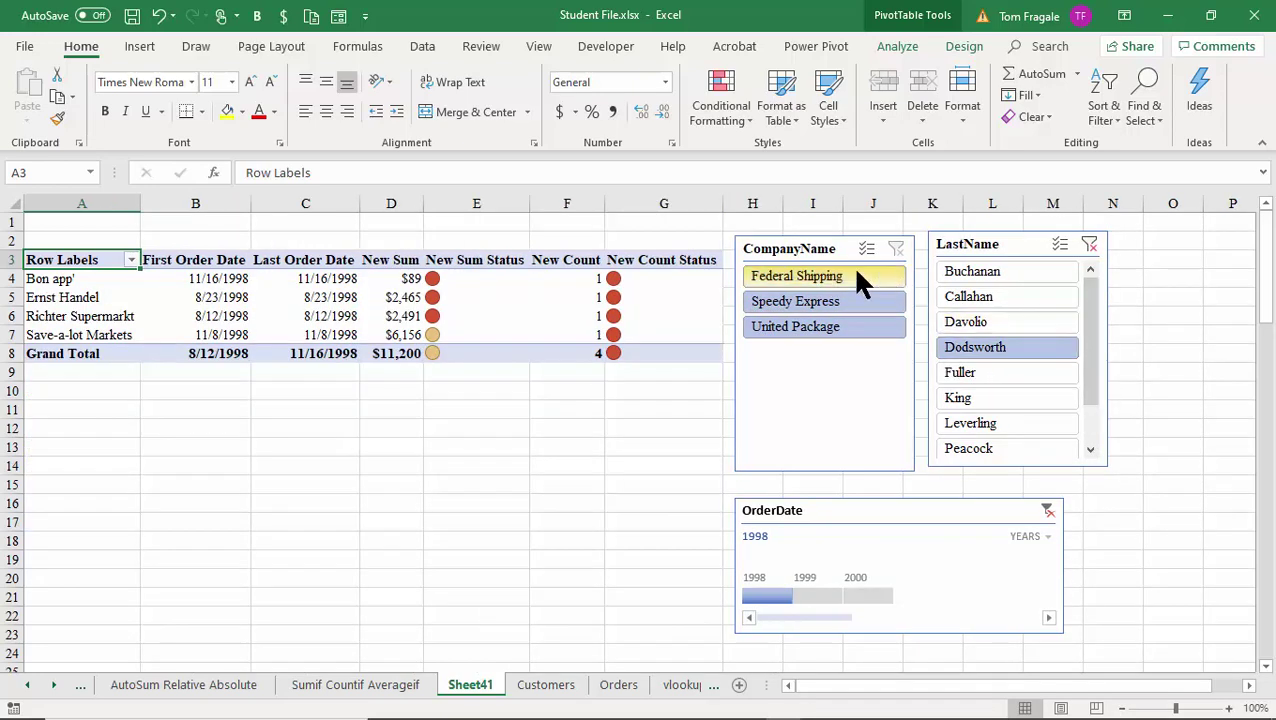
left_click(816, 46)
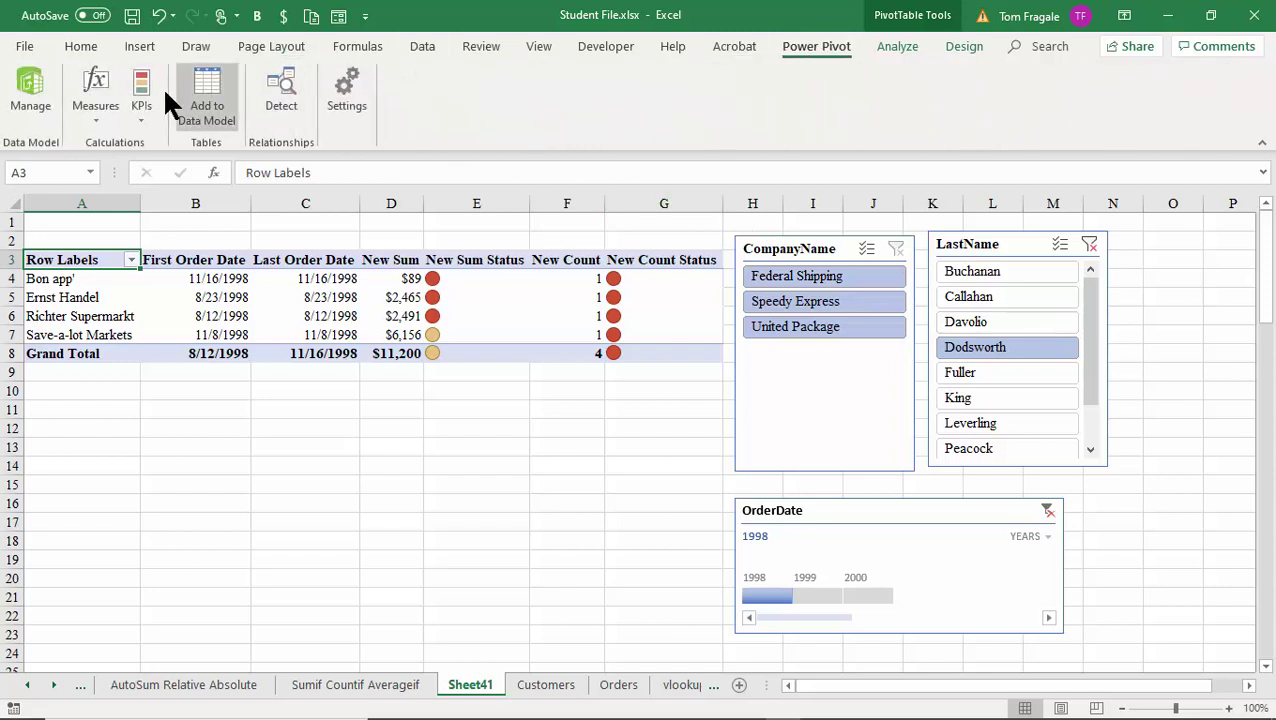
left_click(87, 118)
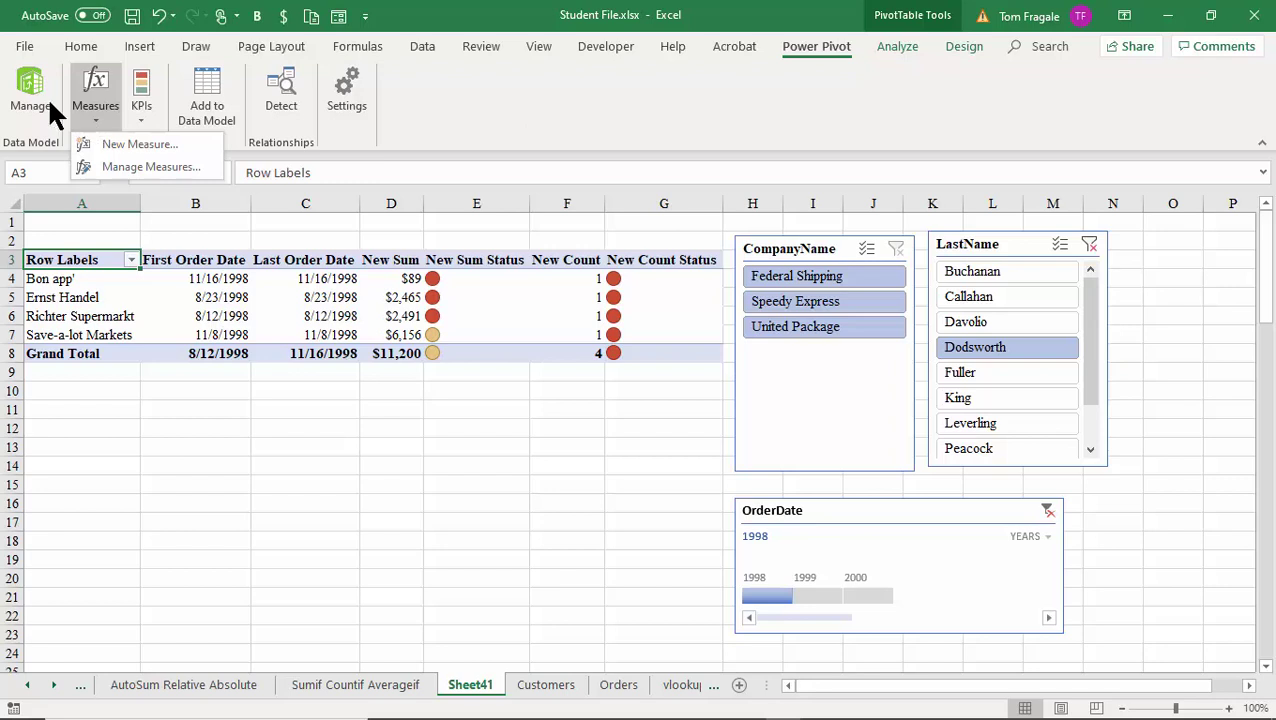
left_click(275, 276)
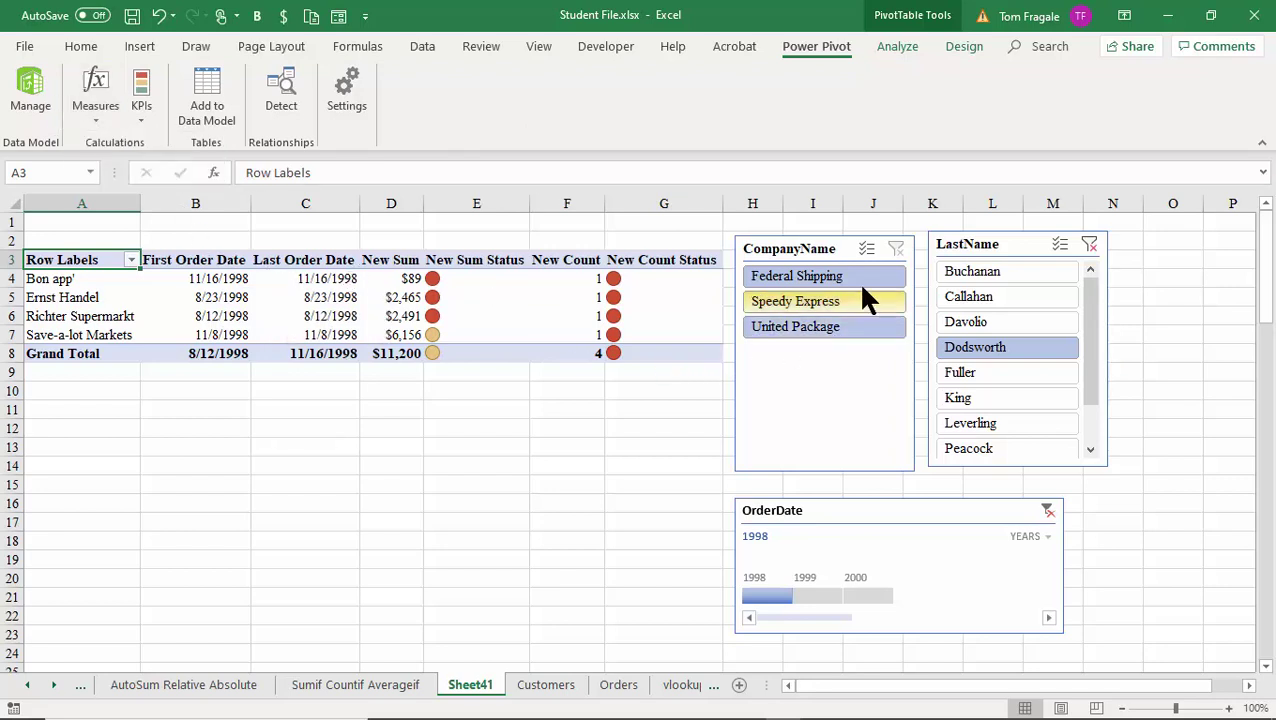
Turn on multi-select for the CompanyName and LastName slicers, and clear the OrderDate timeline and LastName filters.
left_click(867, 248)
left_click(1060, 248)
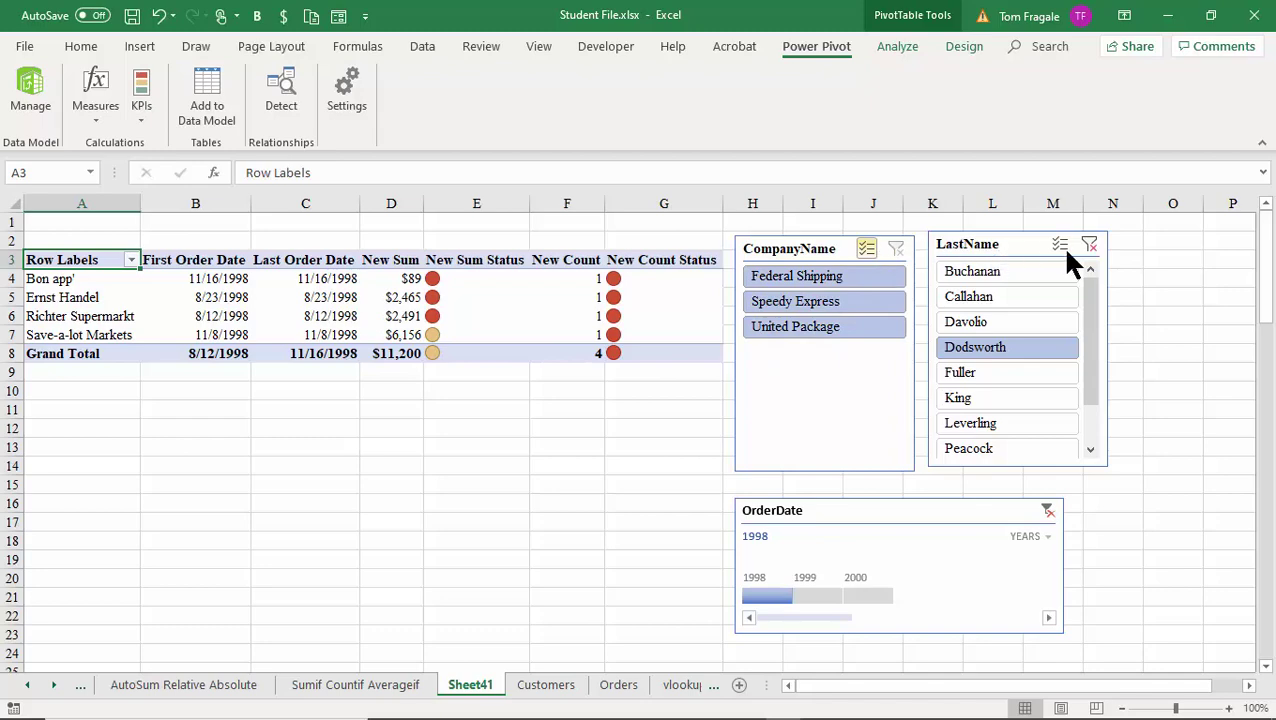
left_click(1047, 510)
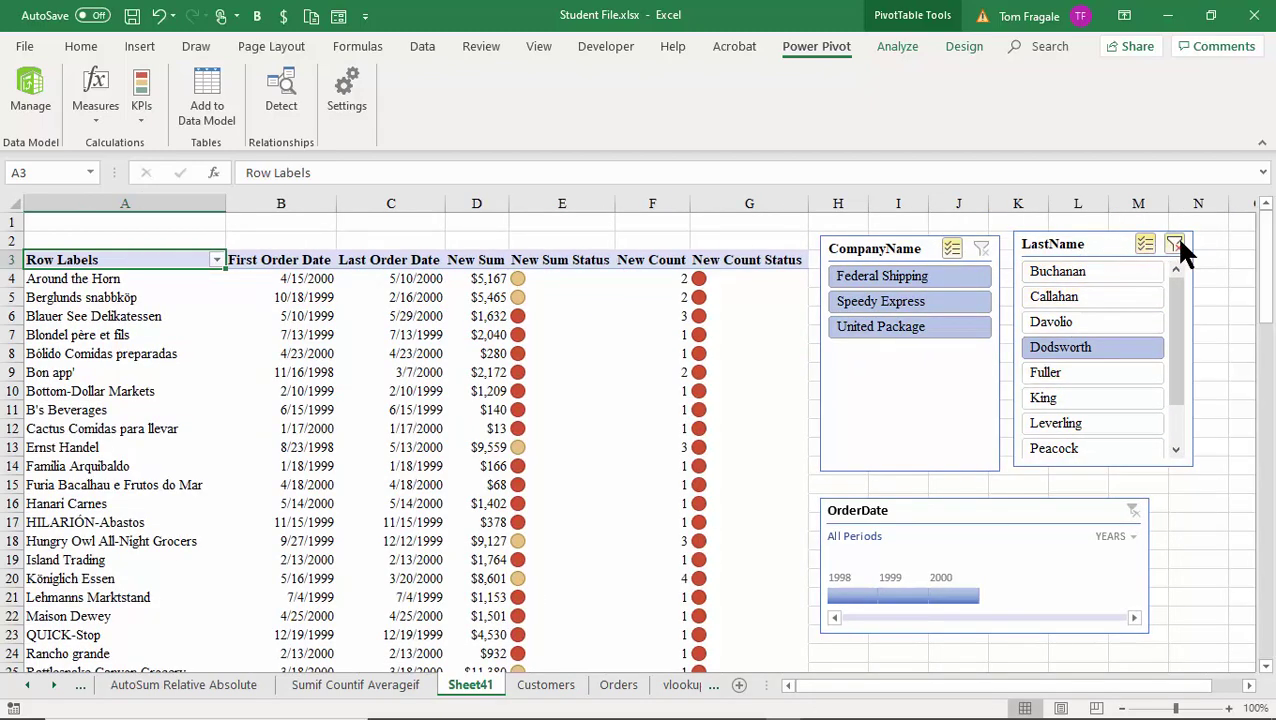
left_click(1174, 244)
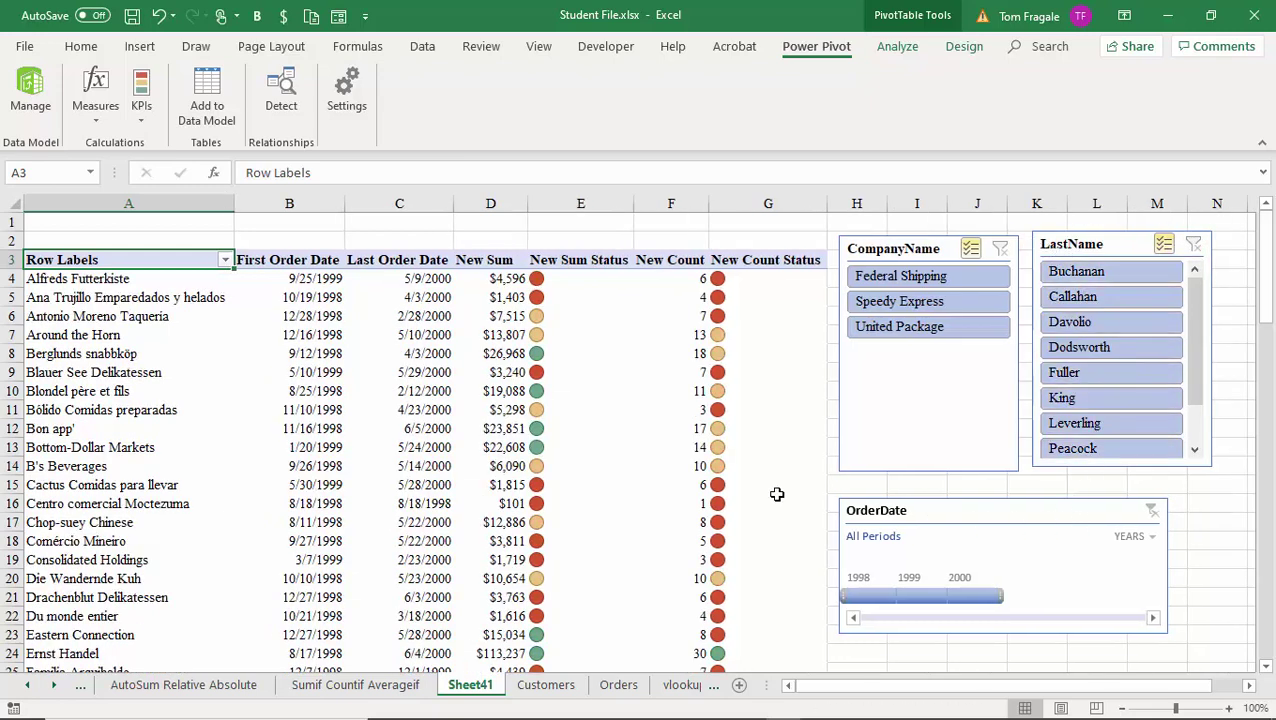
left_click(647, 484)
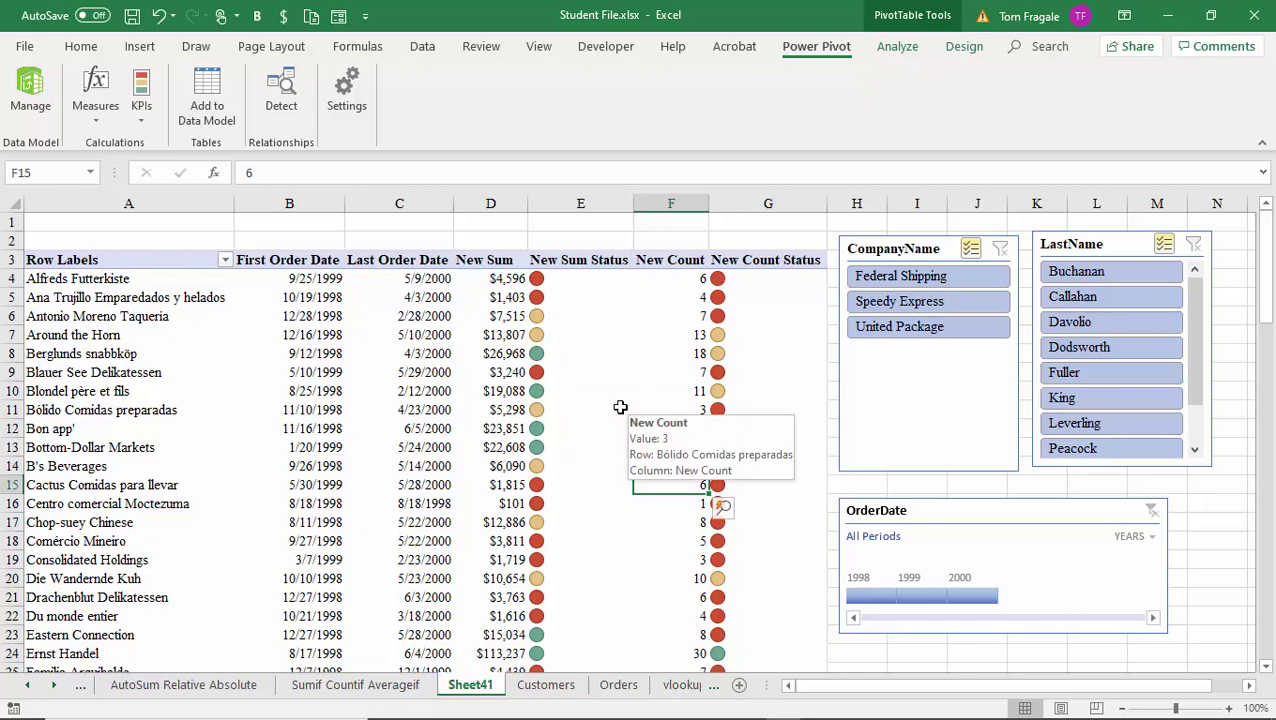
left_click(445, 388)
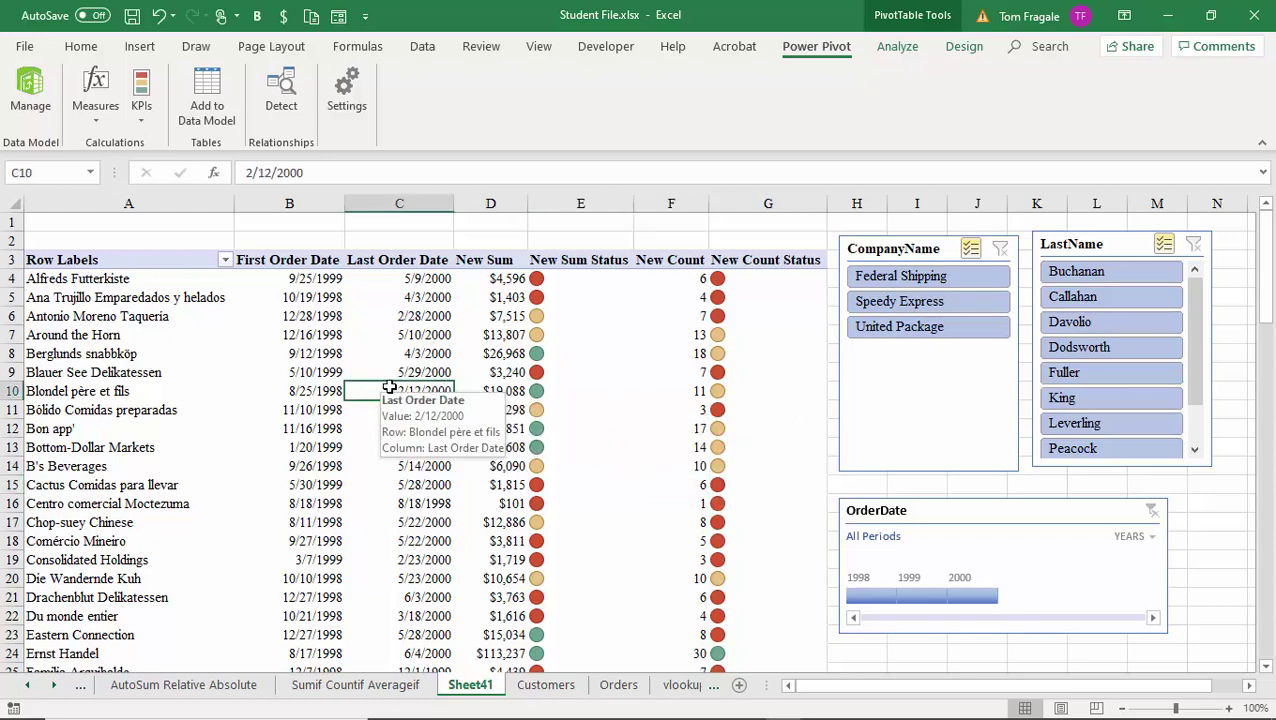
left_click(390, 388)
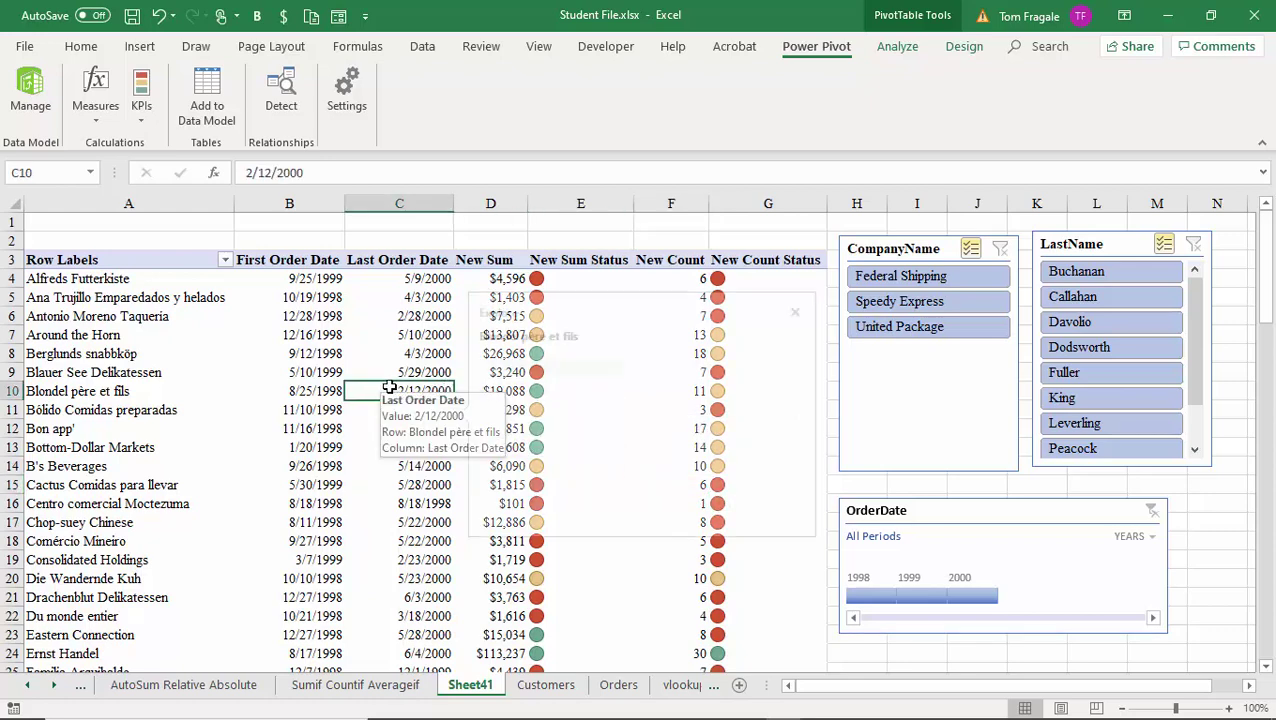
left_click(366, 442)
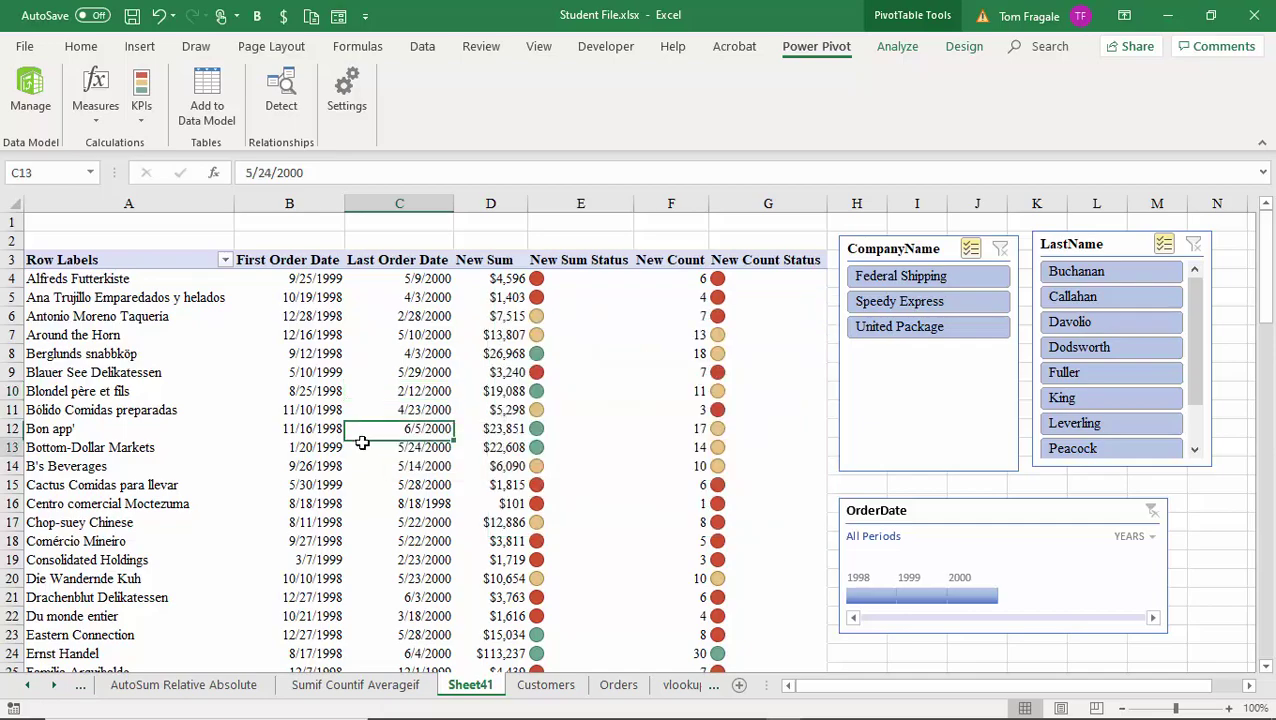